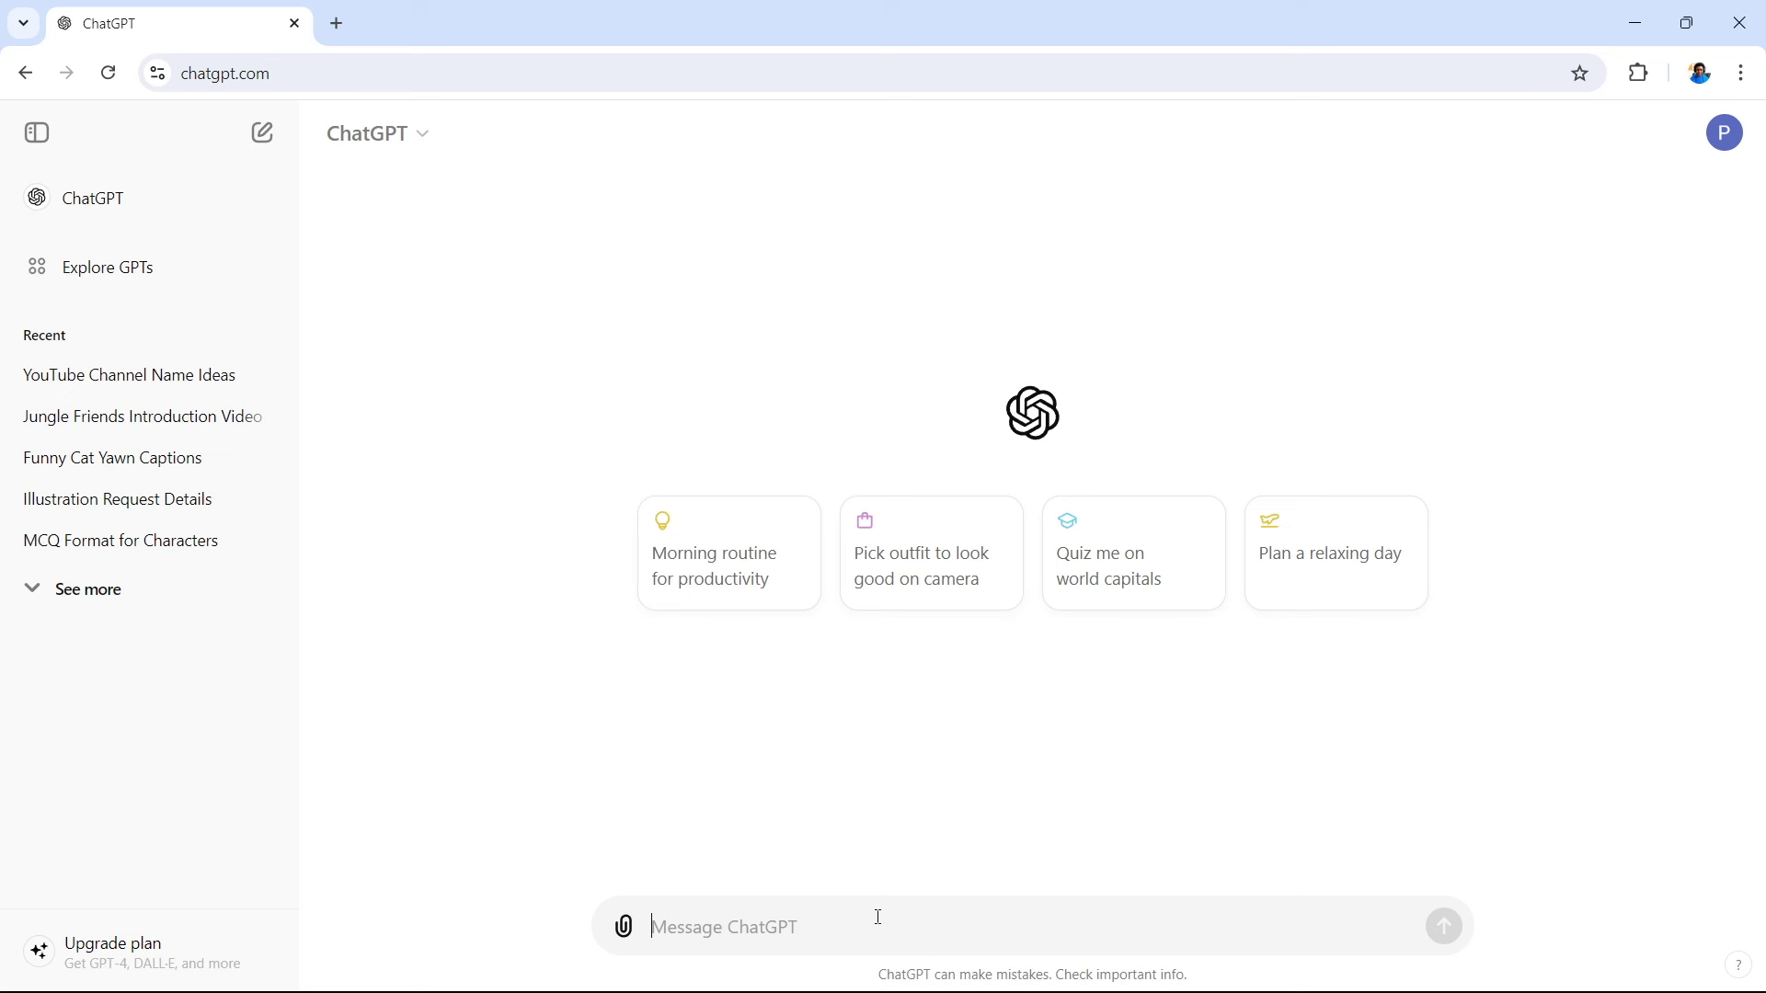
# Ask for a short narration story about a boy and a donkey with scenes about 4 seconds long, plus AI video prompts for each scene
pyautogui.write('give me a short narration story about a boy and a donkey make each scene about 4 seconds long, also give me prompts to generate ai videos for each scene')
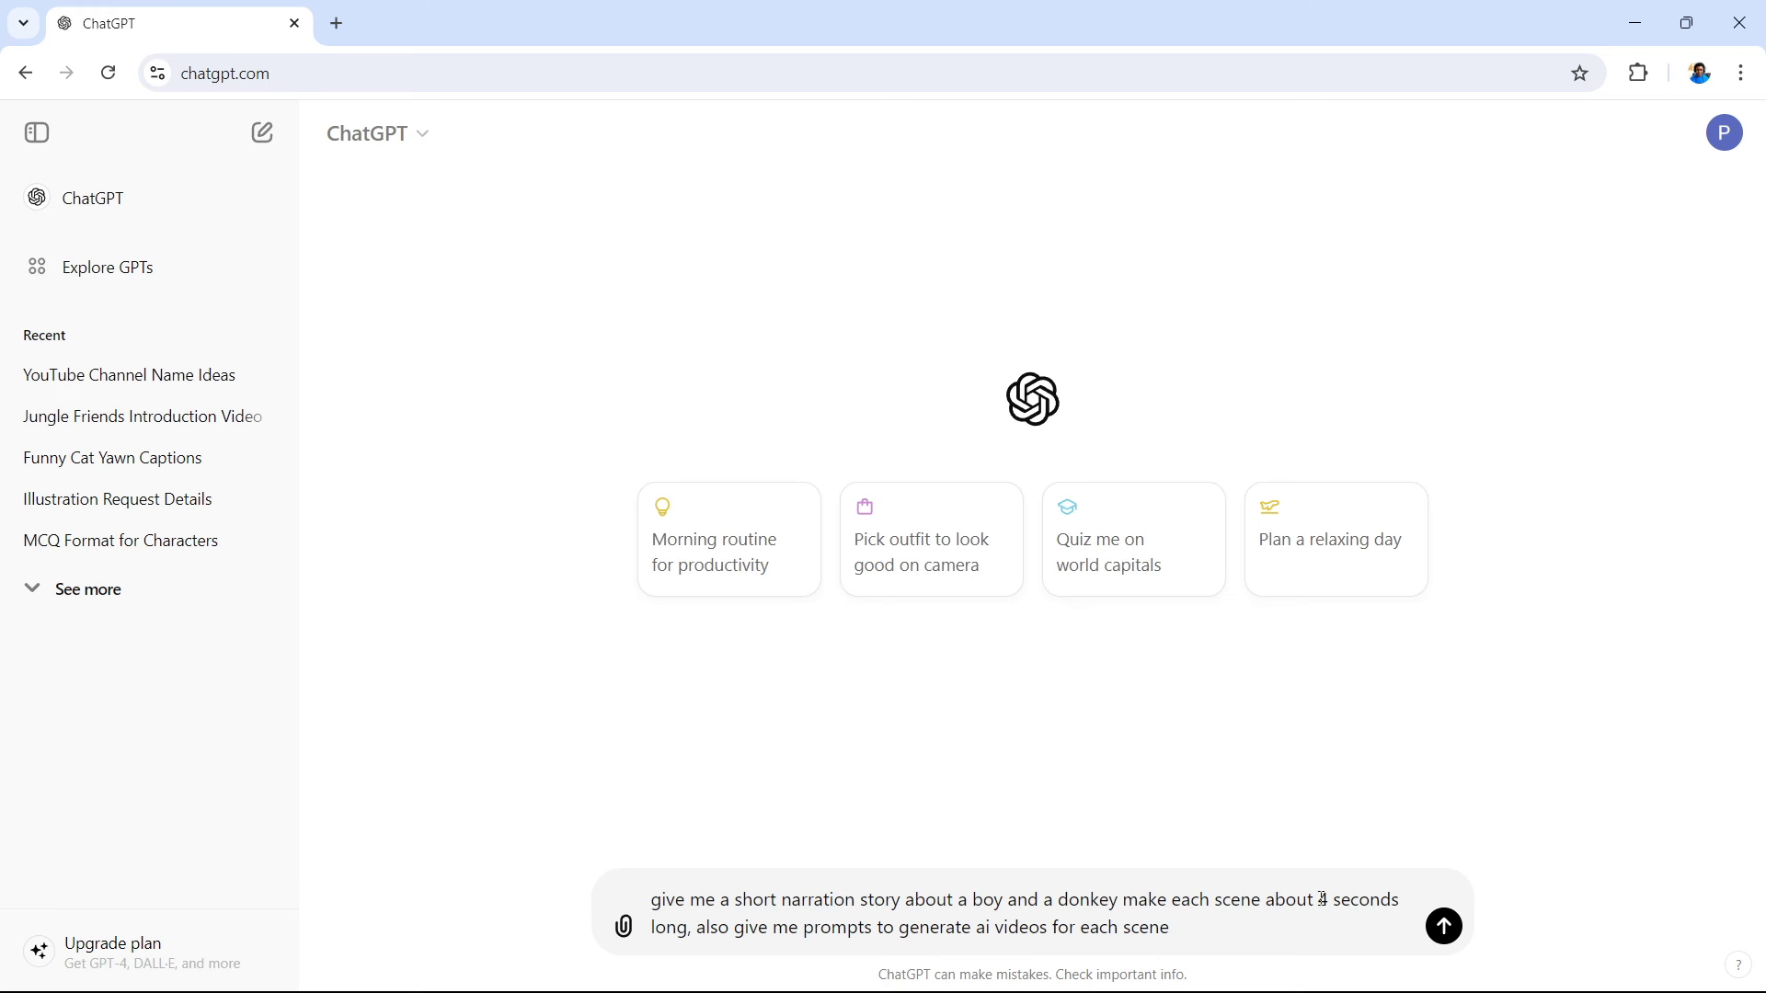
pyautogui.click(1445, 927)
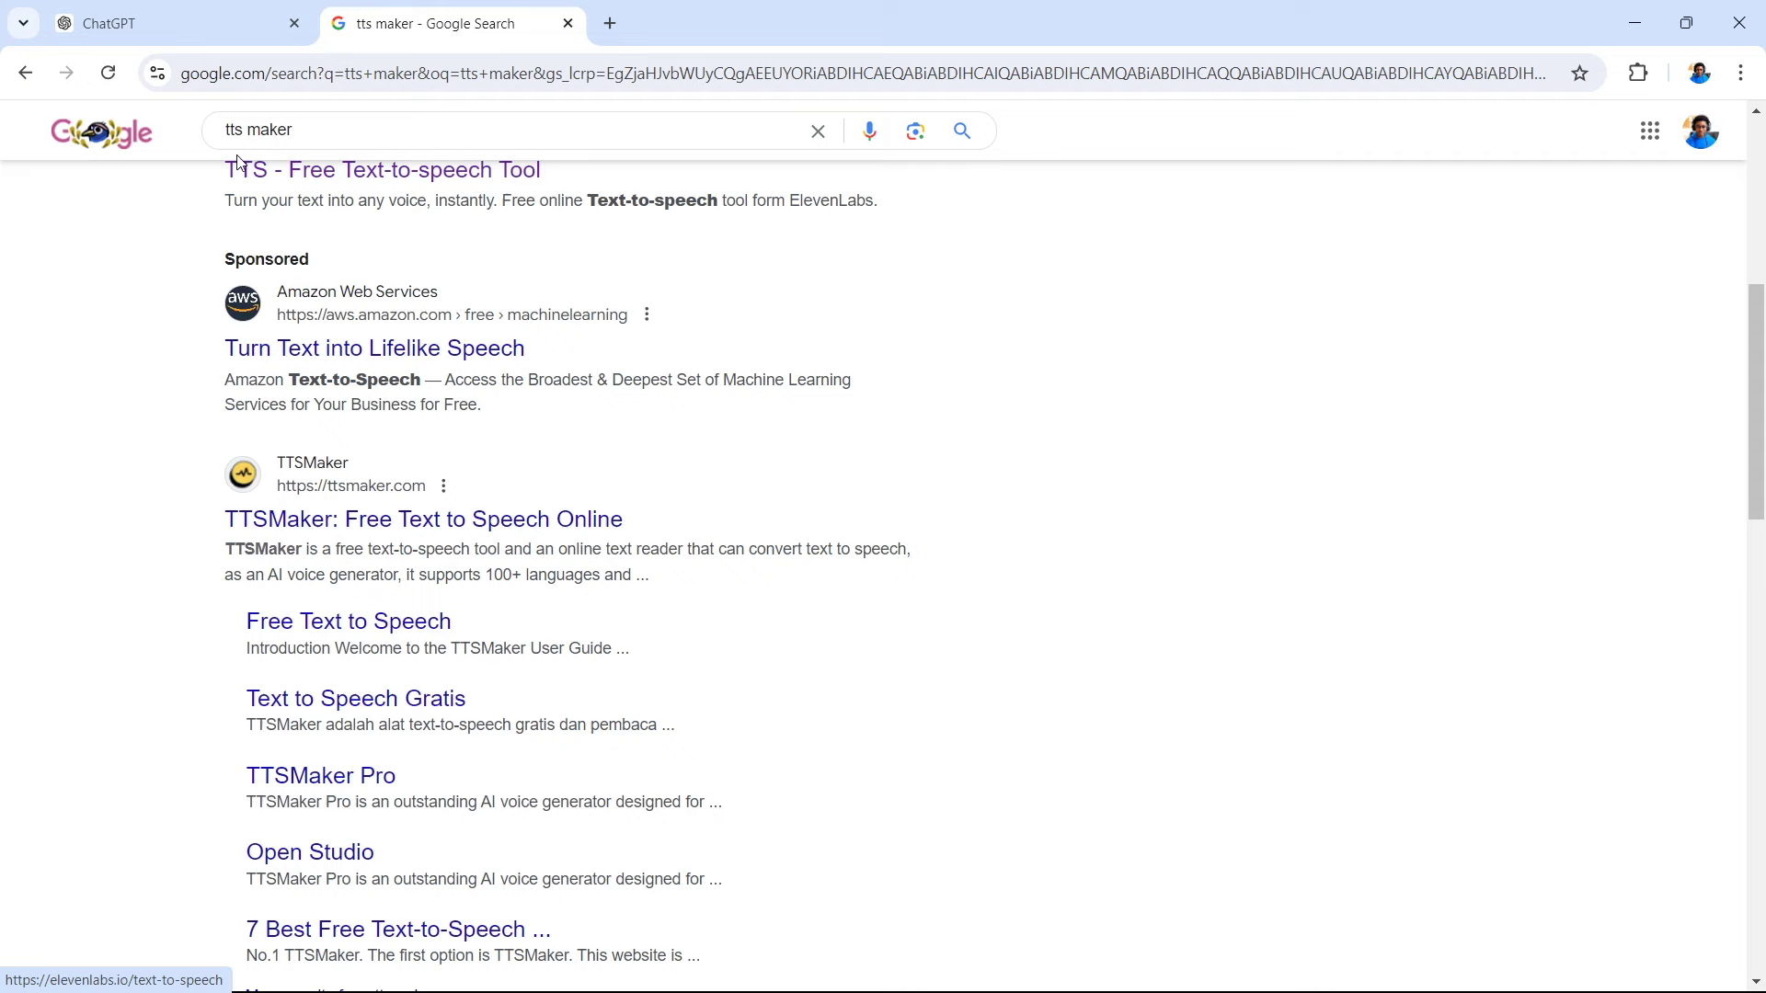
# Open the TTSMaker free text-to-speech site from the search results and consent to its personal data use
pyautogui.scroll(3, 513, 560)
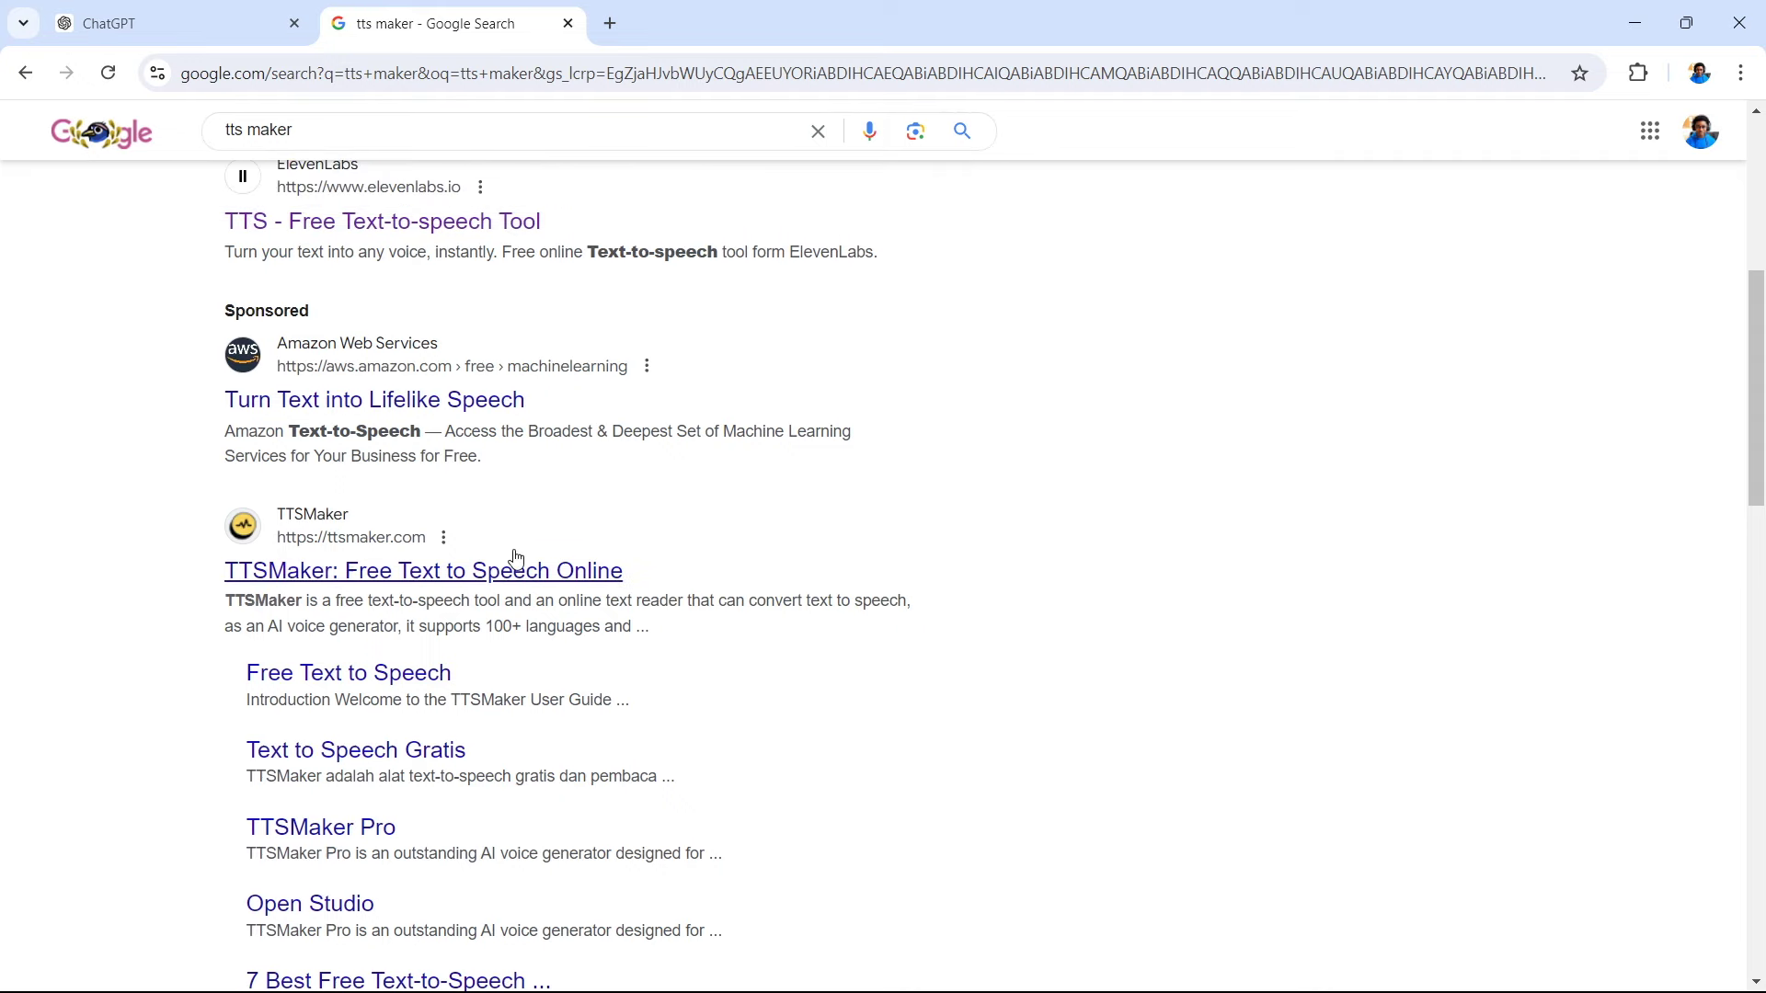
pyautogui.scroll(3, 513, 554)
pyautogui.scroll(-6, 516, 561)
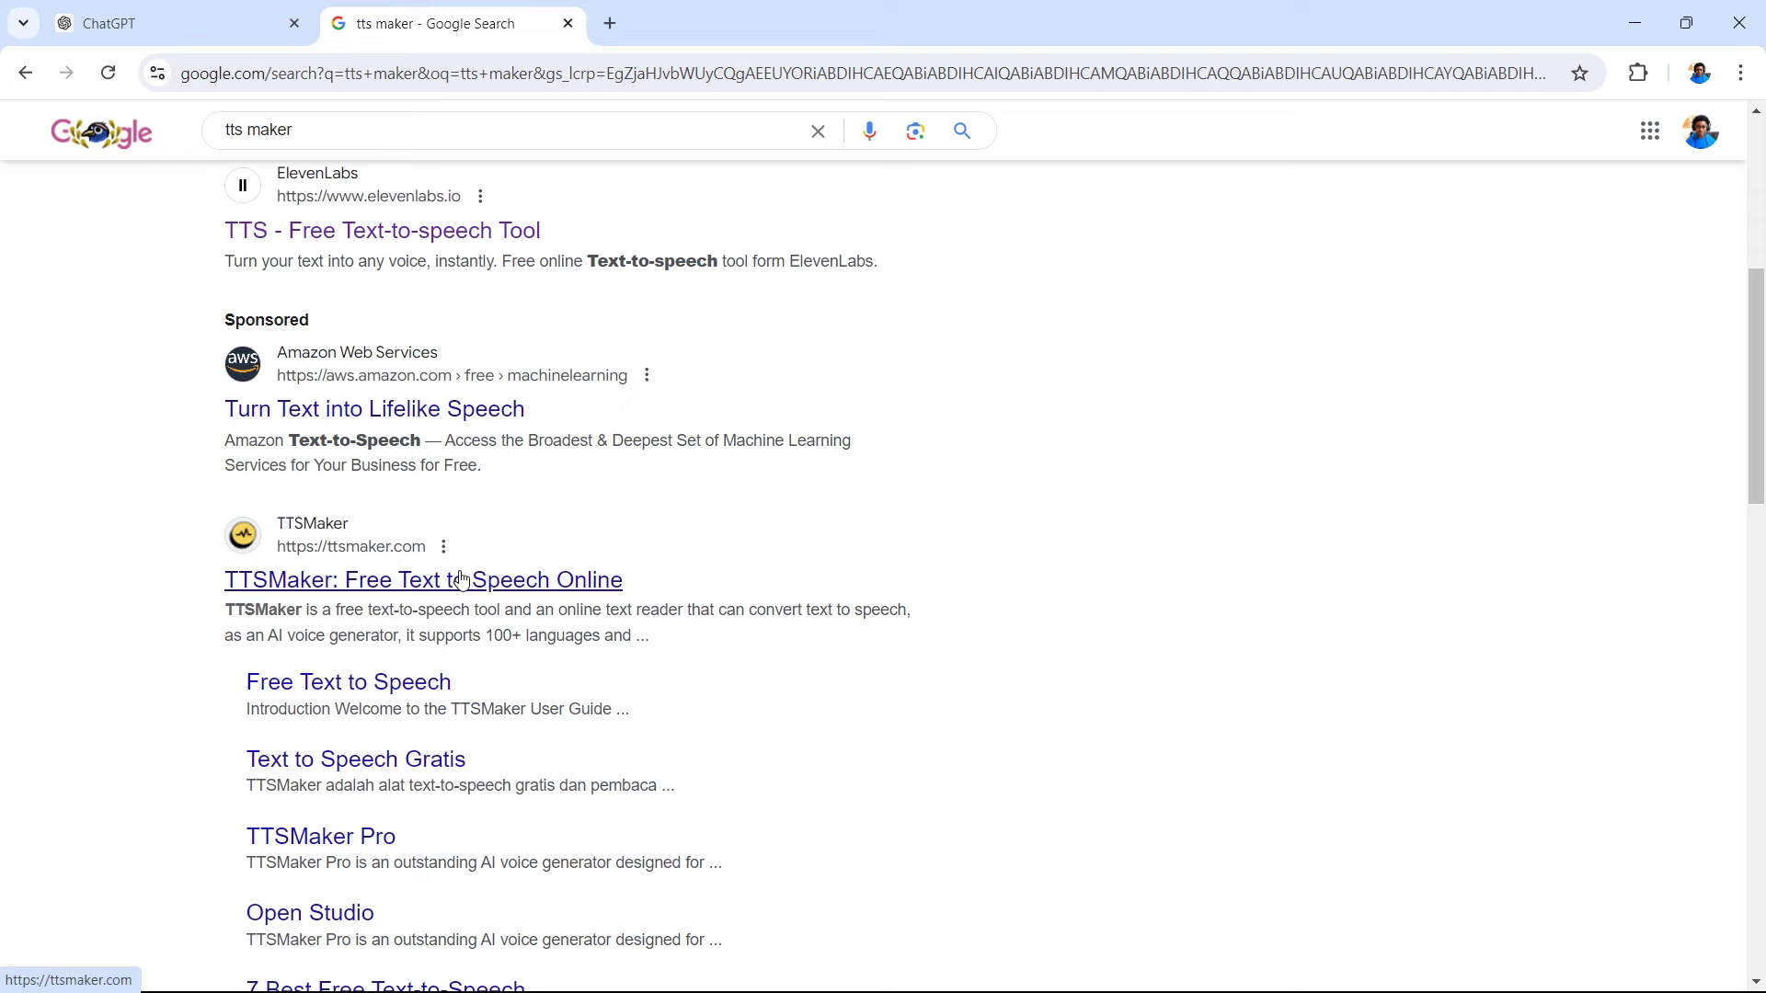
pyautogui.click(381, 688)
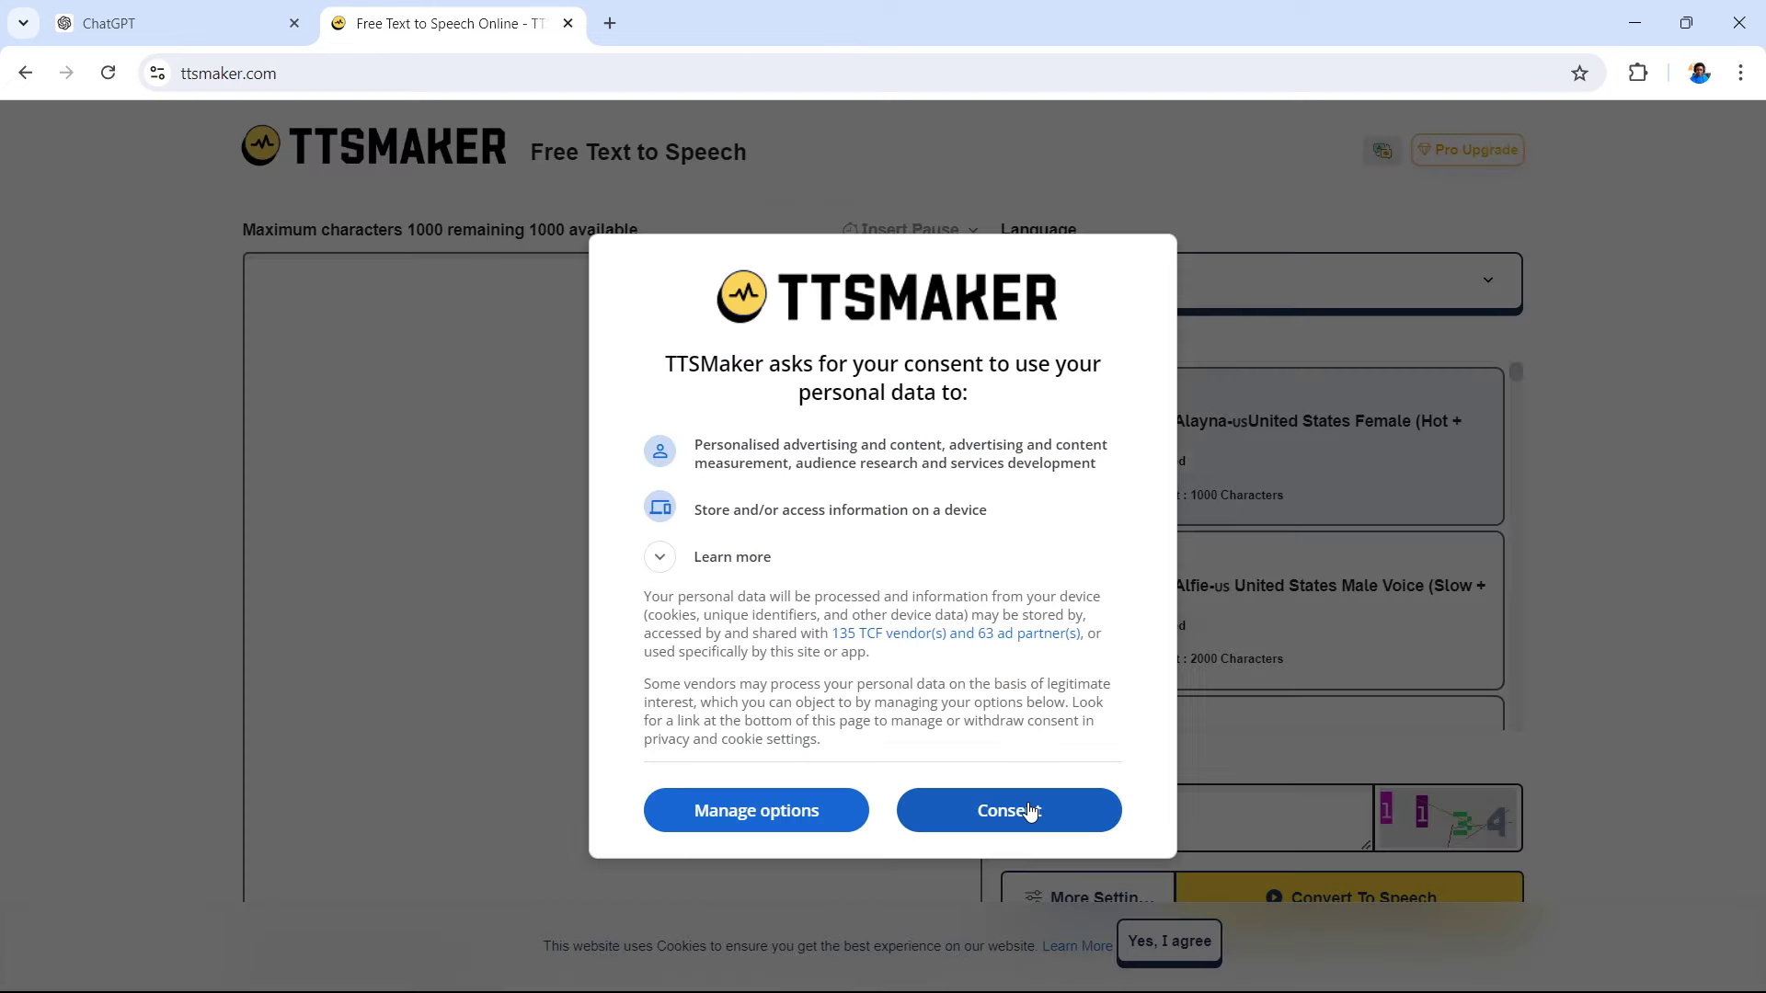
pyautogui.click(1014, 811)
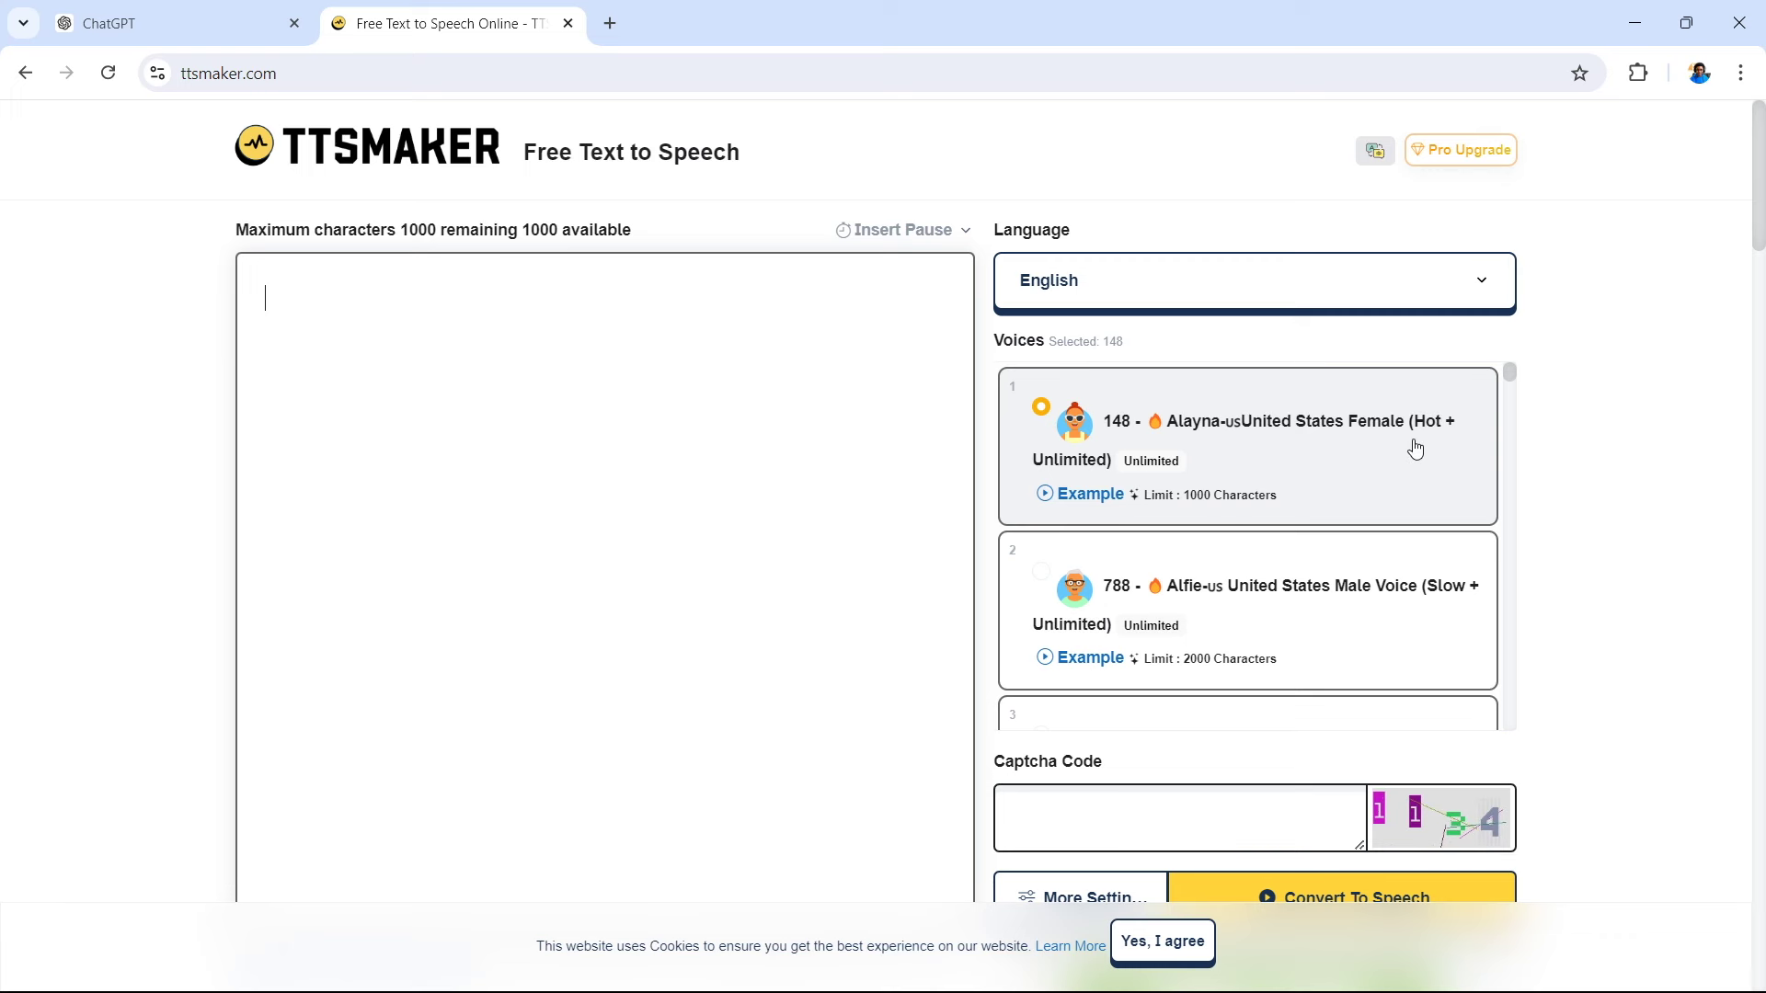
# Listen to the example of the 148 Alayna United States Female voice
pyautogui.click(1058, 502)
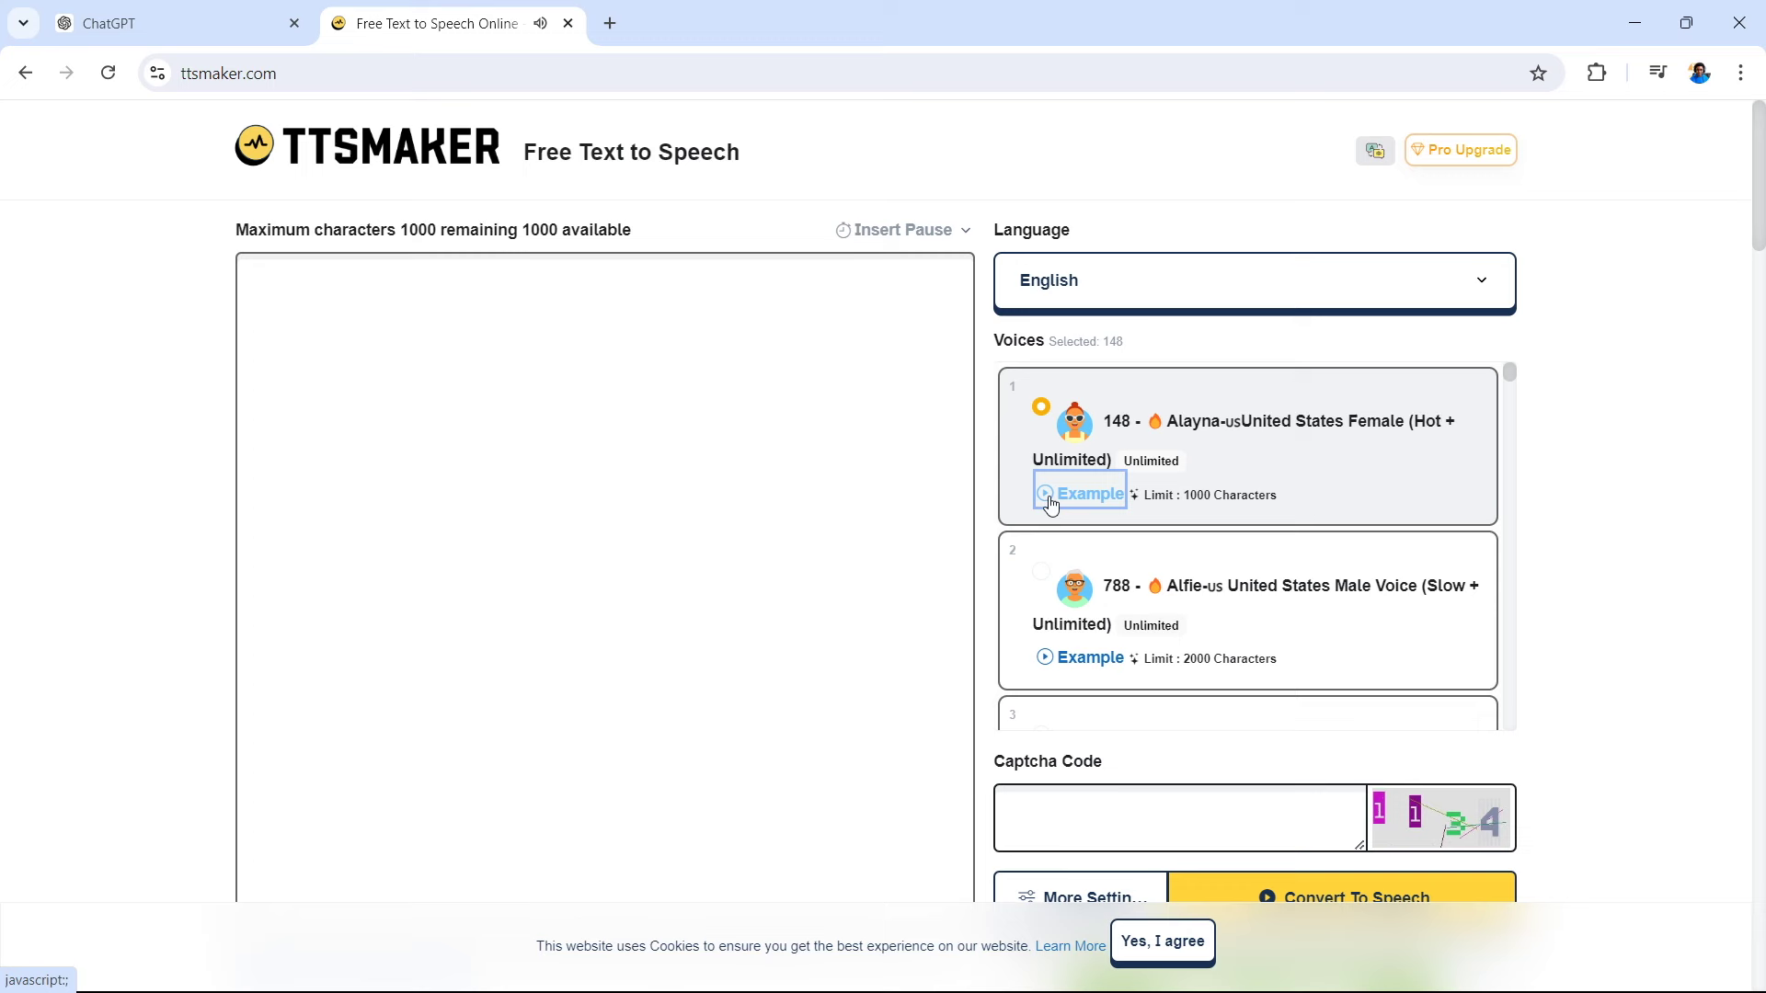
pyautogui.scroll(-2, 1051, 503)
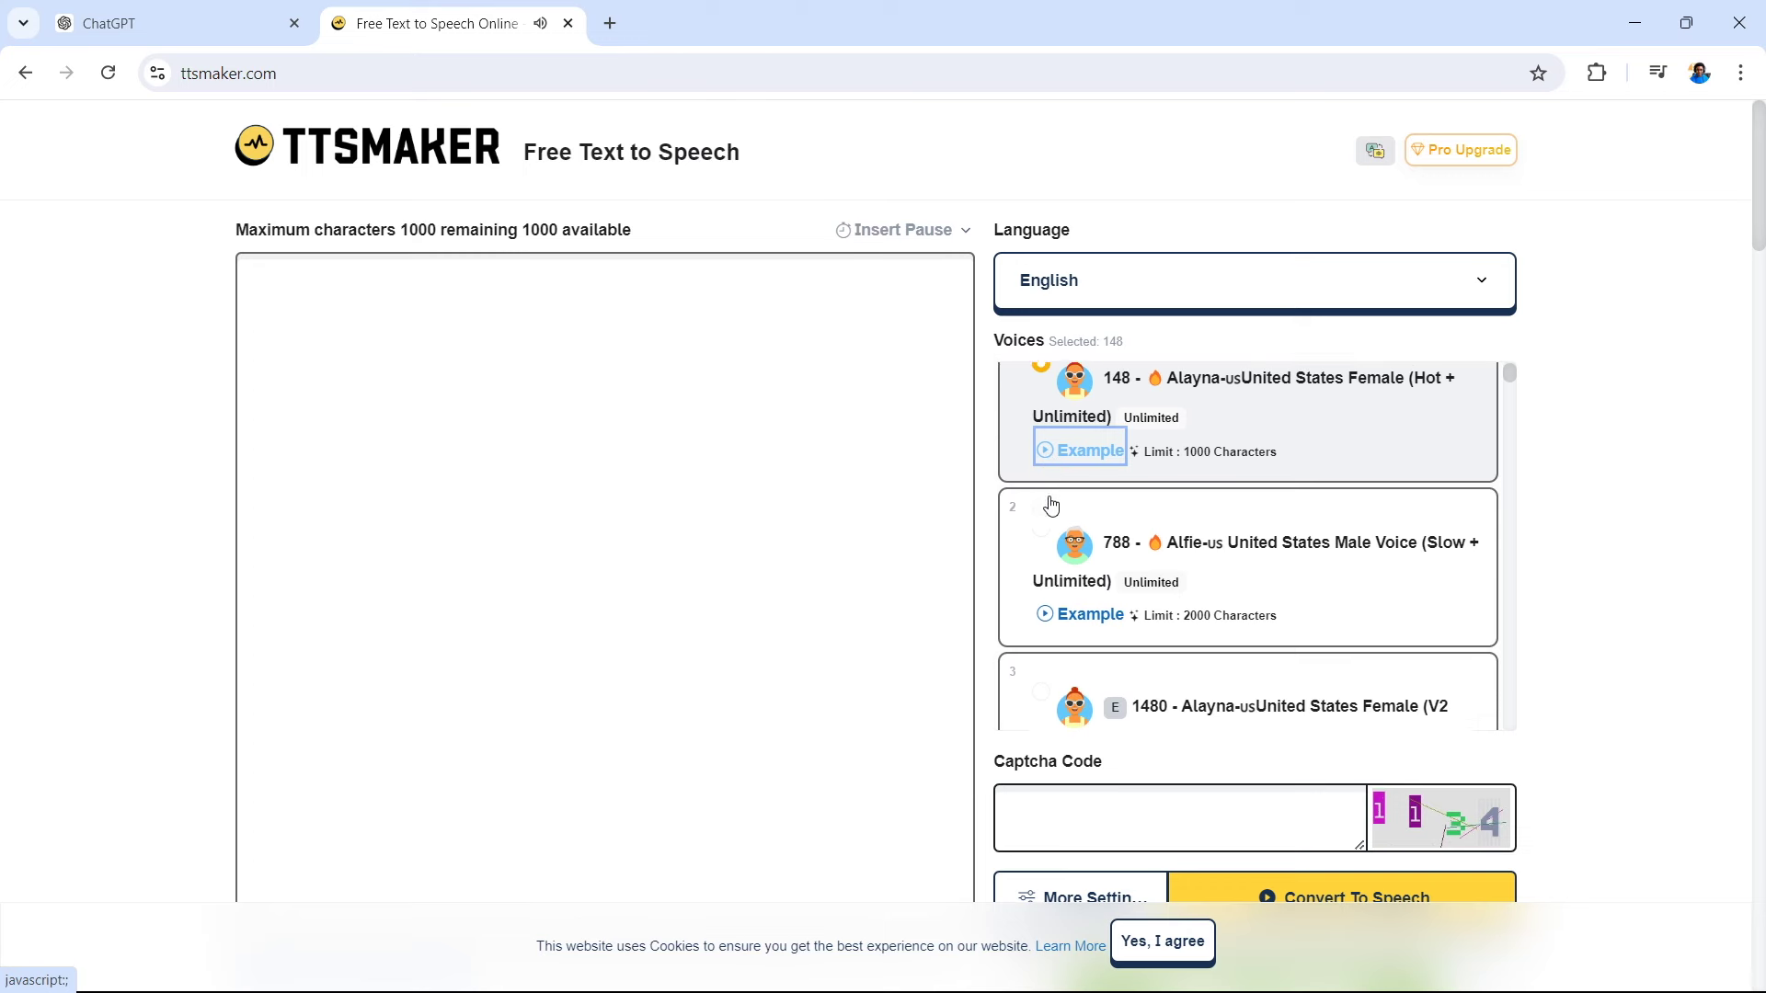
pyautogui.scroll(2, 1076, 502)
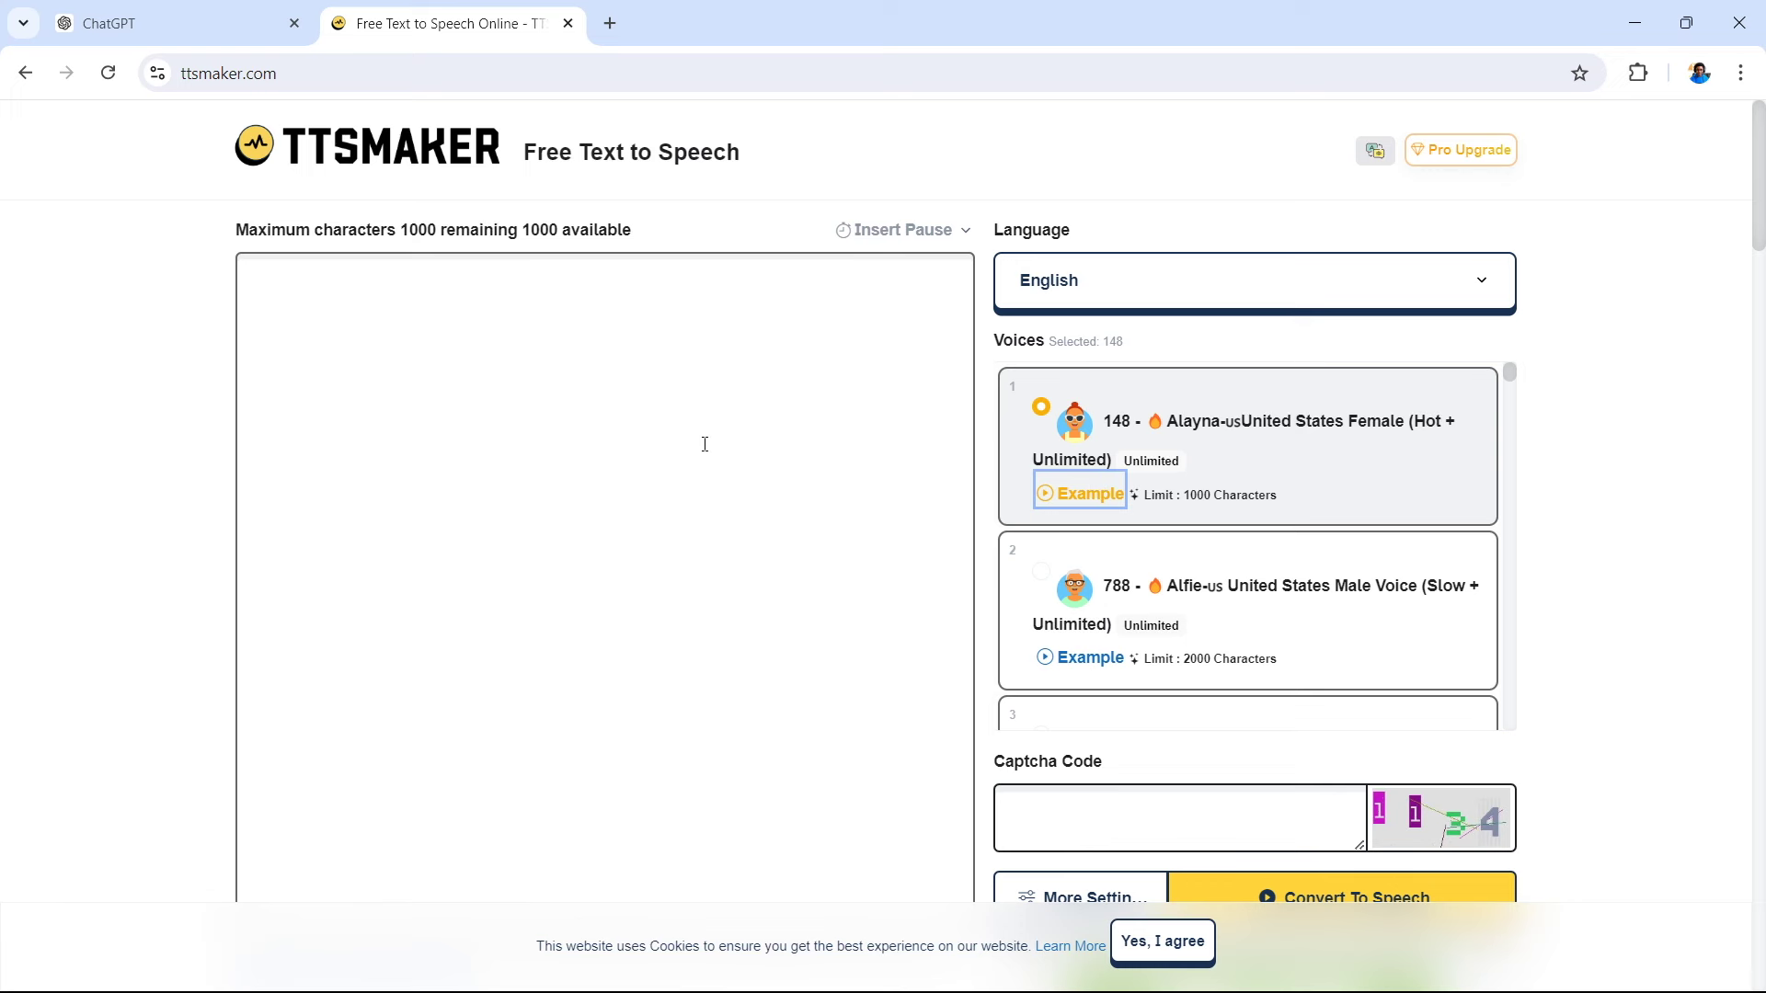
# Look through the full list of available speech languages and close it with English still chosen
pyautogui.click(1223, 287)
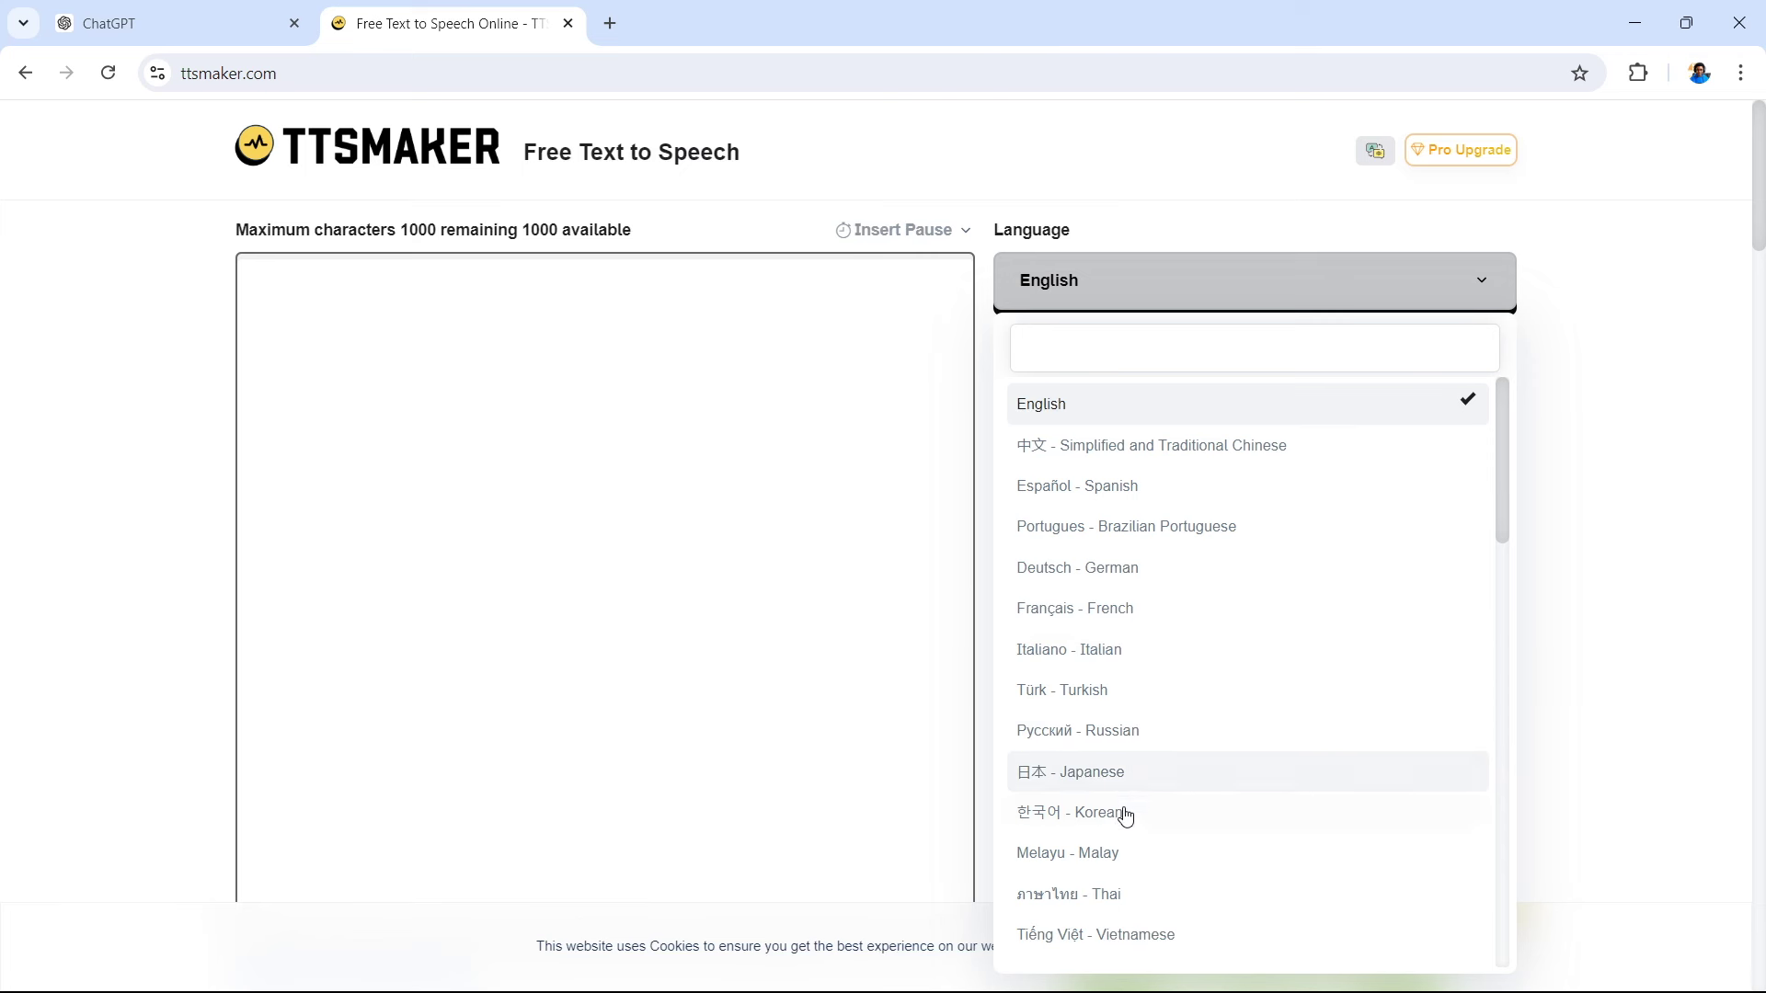
pyautogui.scroll(-1, 1141, 870)
pyautogui.scroll(-1, 1141, 870)
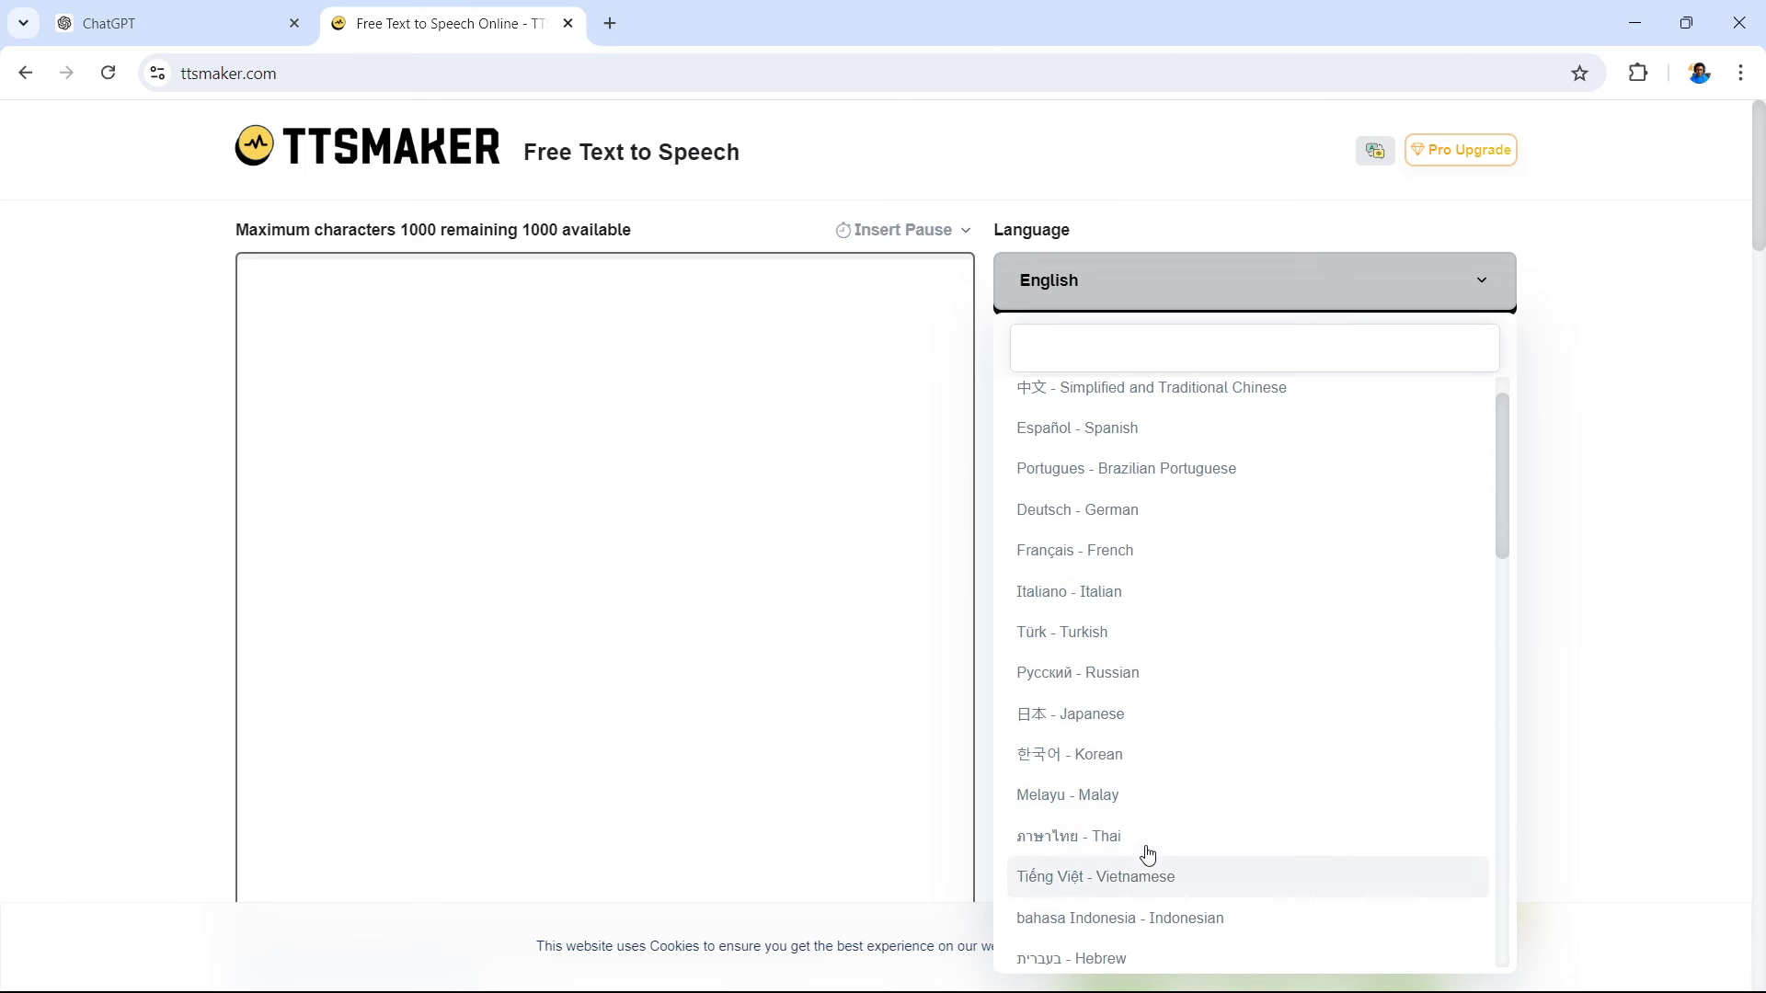
pyautogui.scroll(-1, 1190, 891)
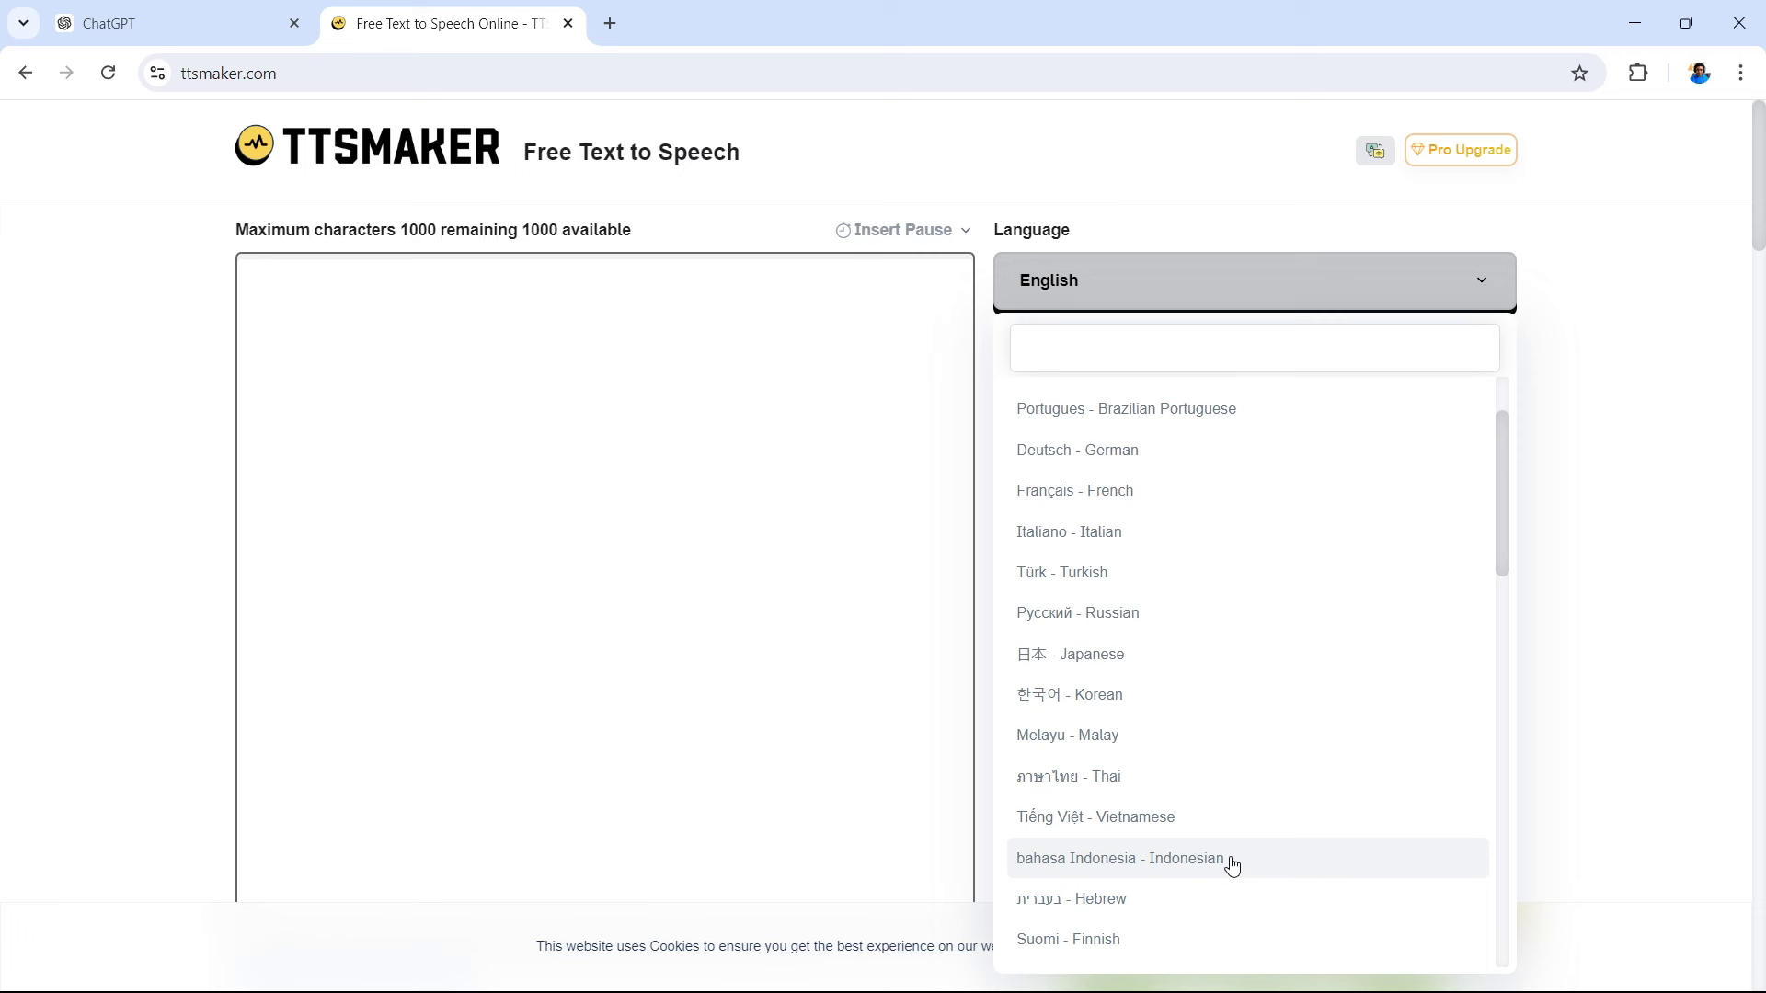
pyautogui.scroll(-2, 1200, 851)
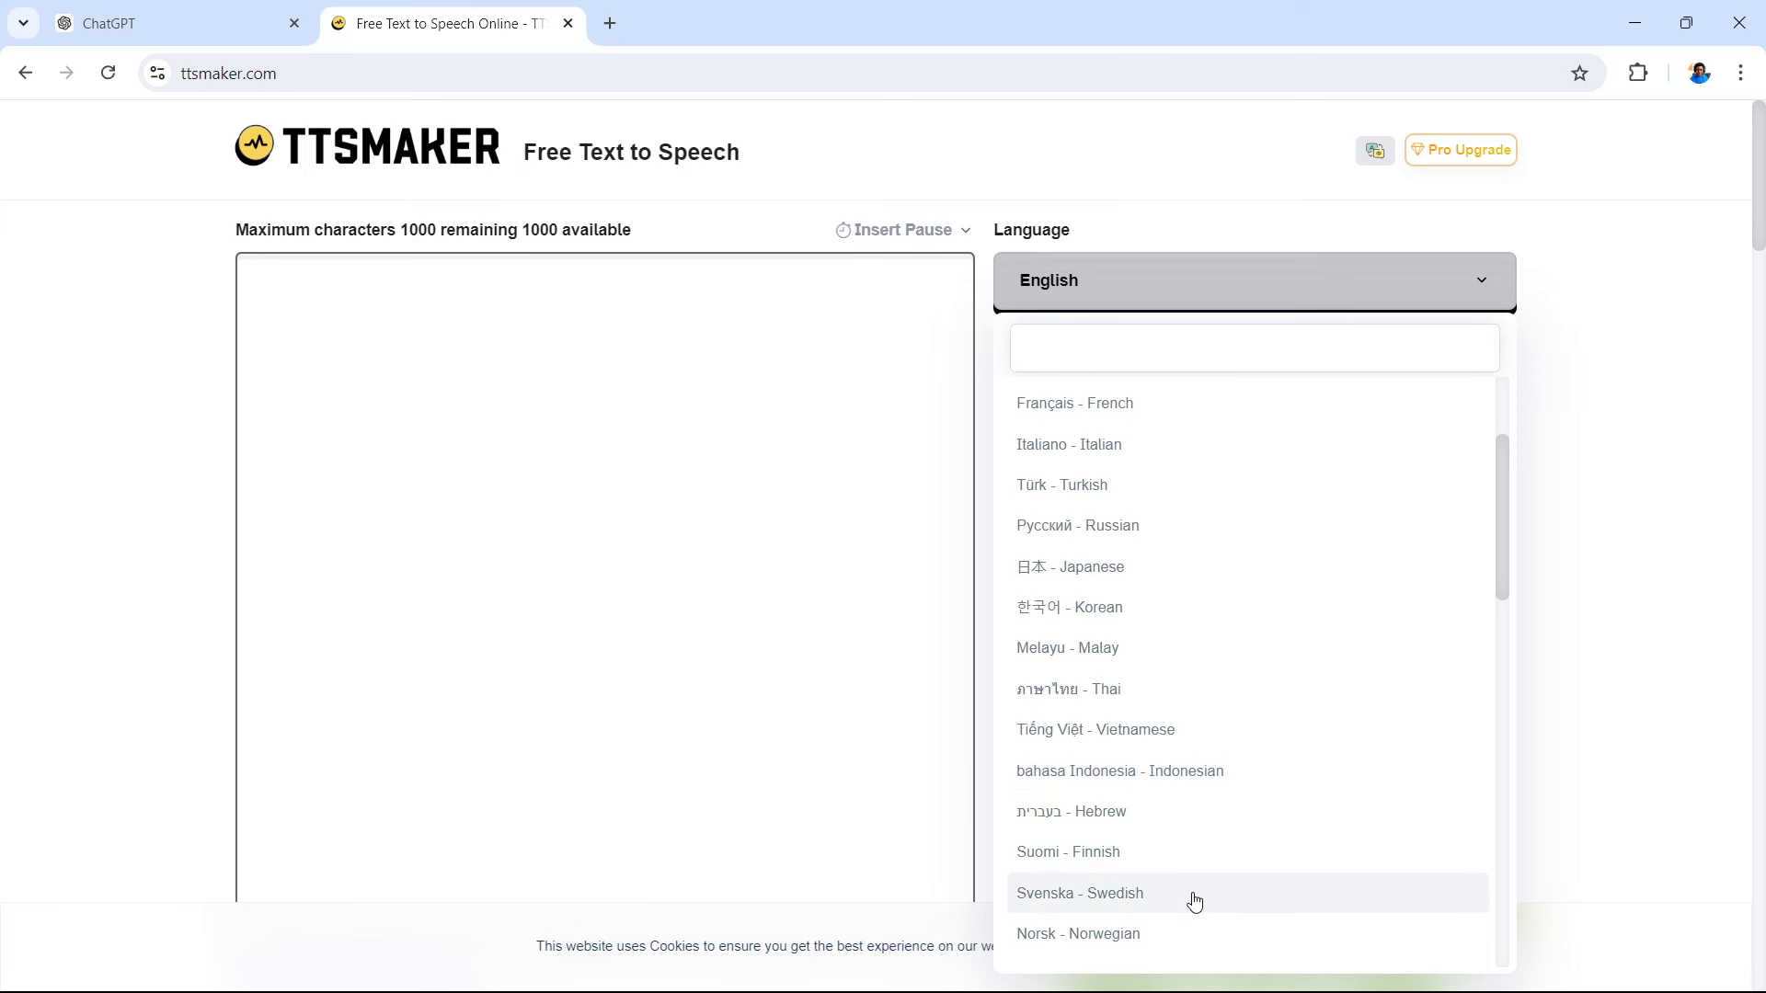
pyautogui.scroll(-1, 1190, 896)
pyautogui.scroll(-1, 1166, 892)
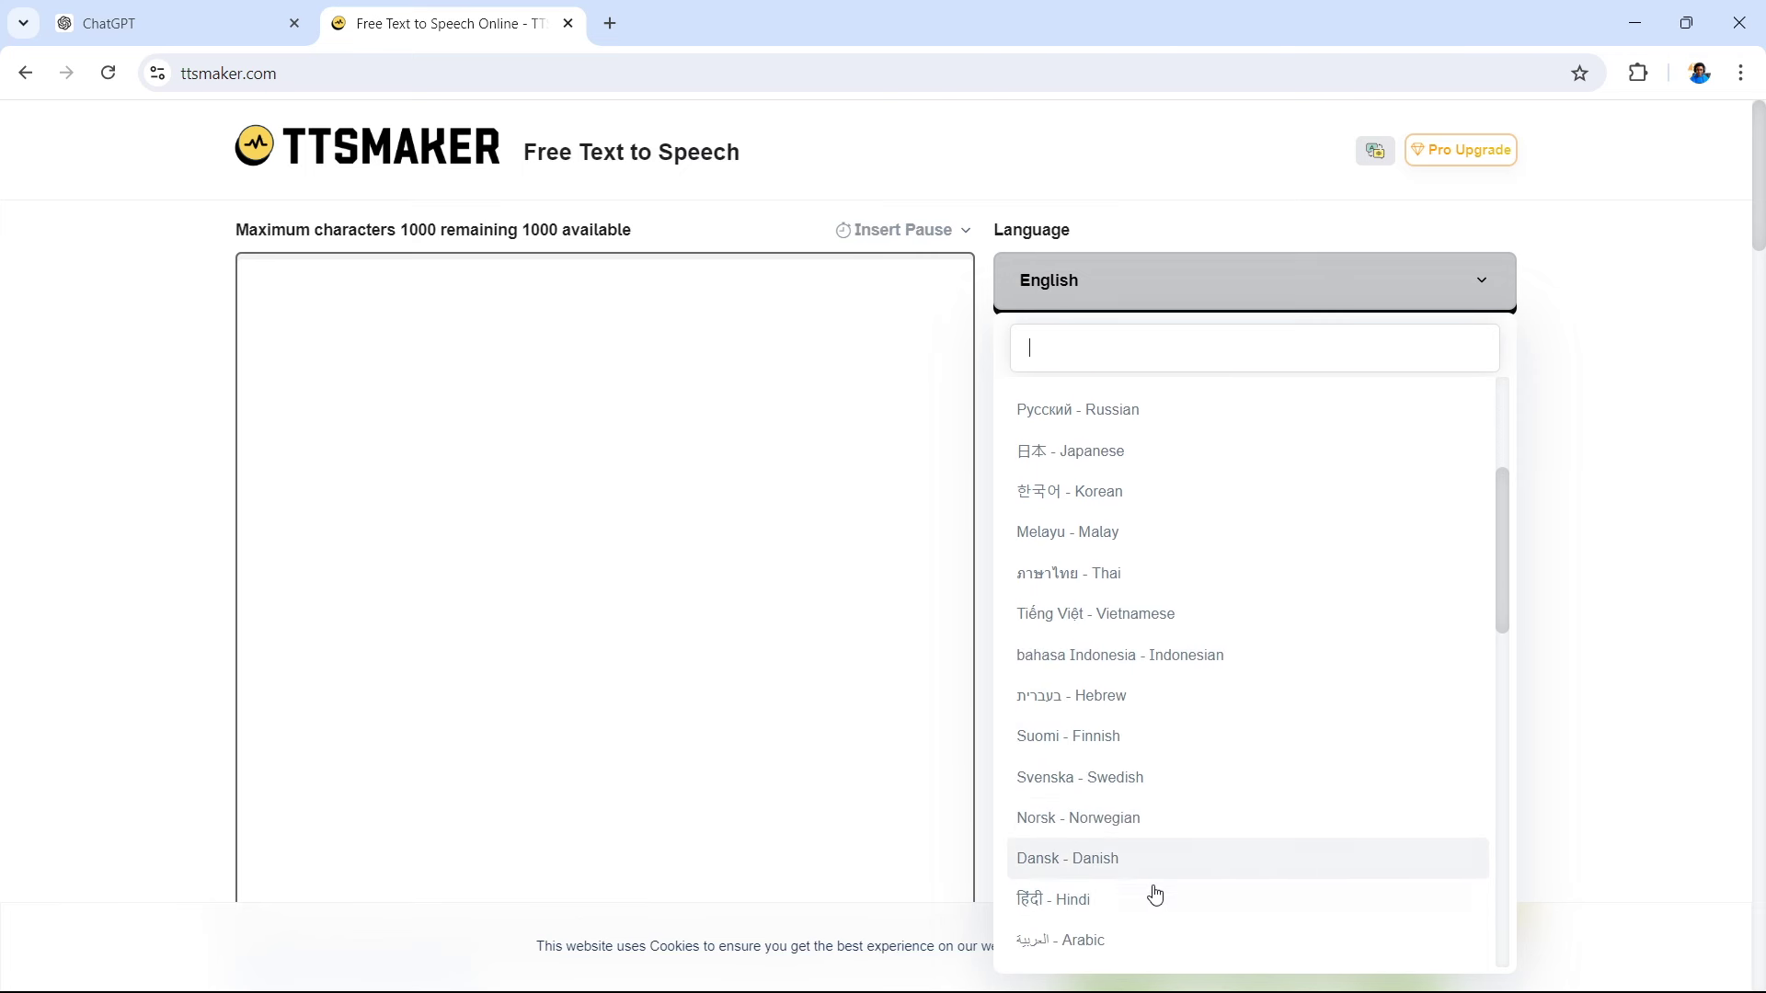
pyautogui.scroll(-1, 1154, 897)
pyautogui.scroll(-1, 1149, 879)
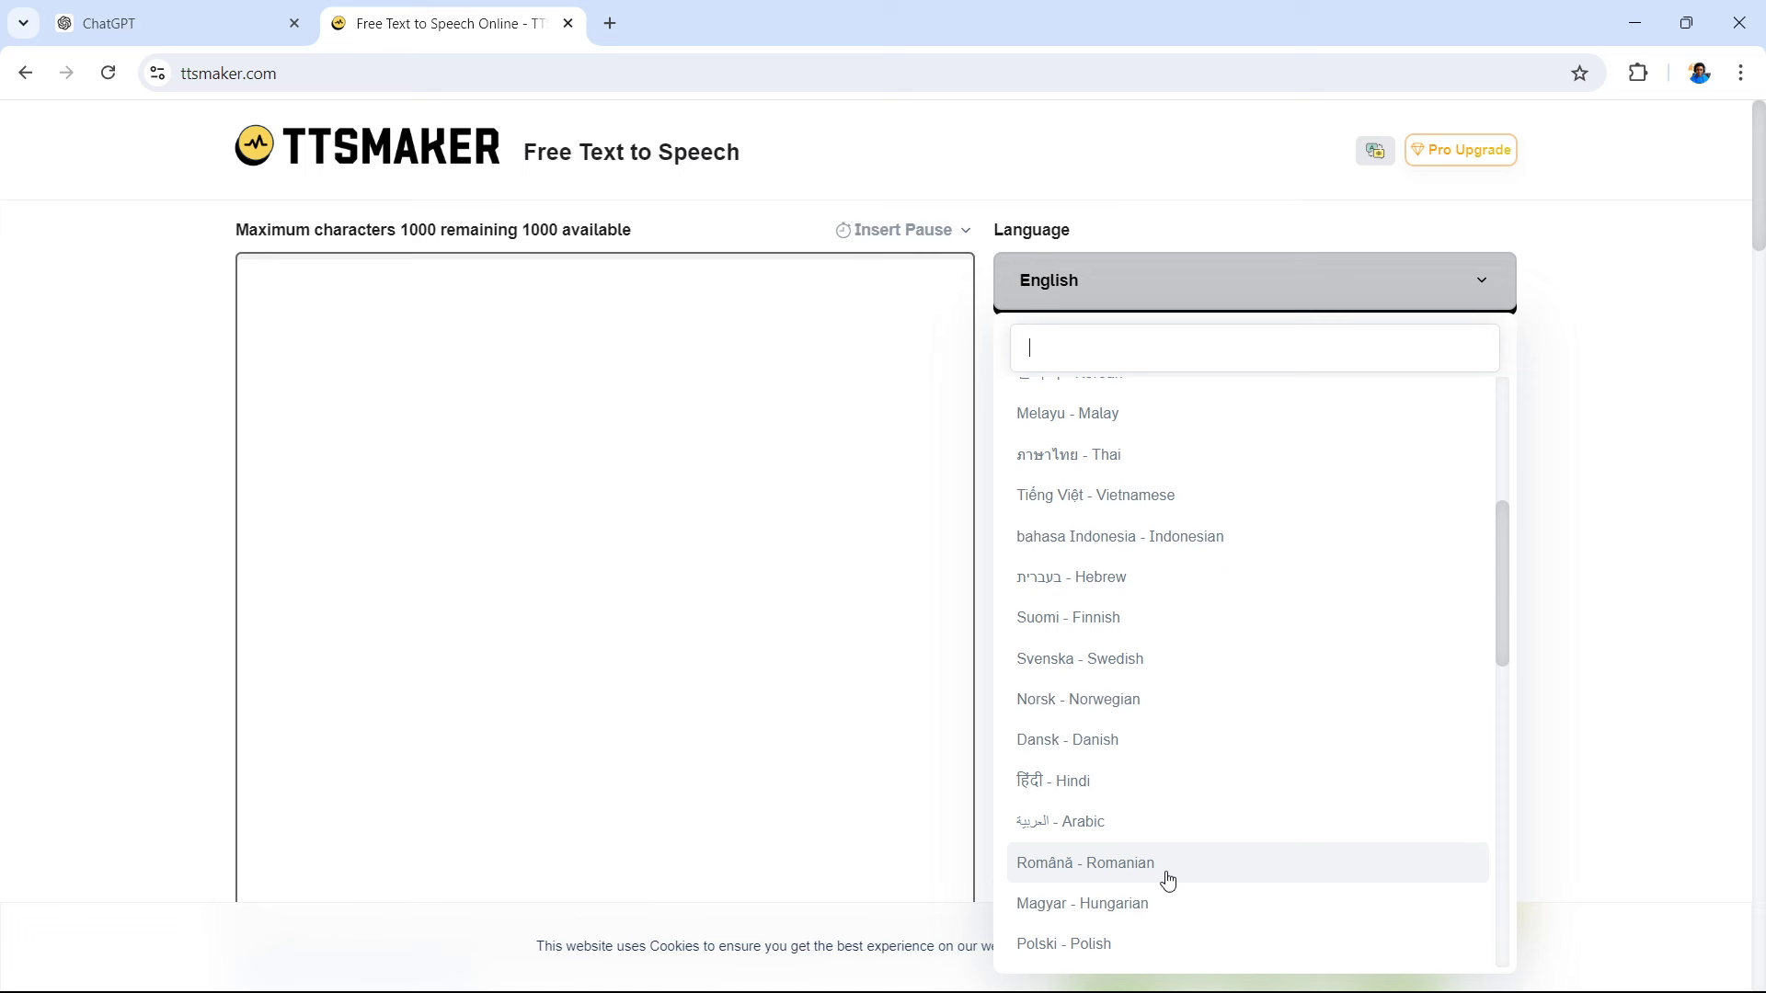
pyautogui.scroll(-1, 1171, 874)
pyautogui.scroll(-1, 1155, 891)
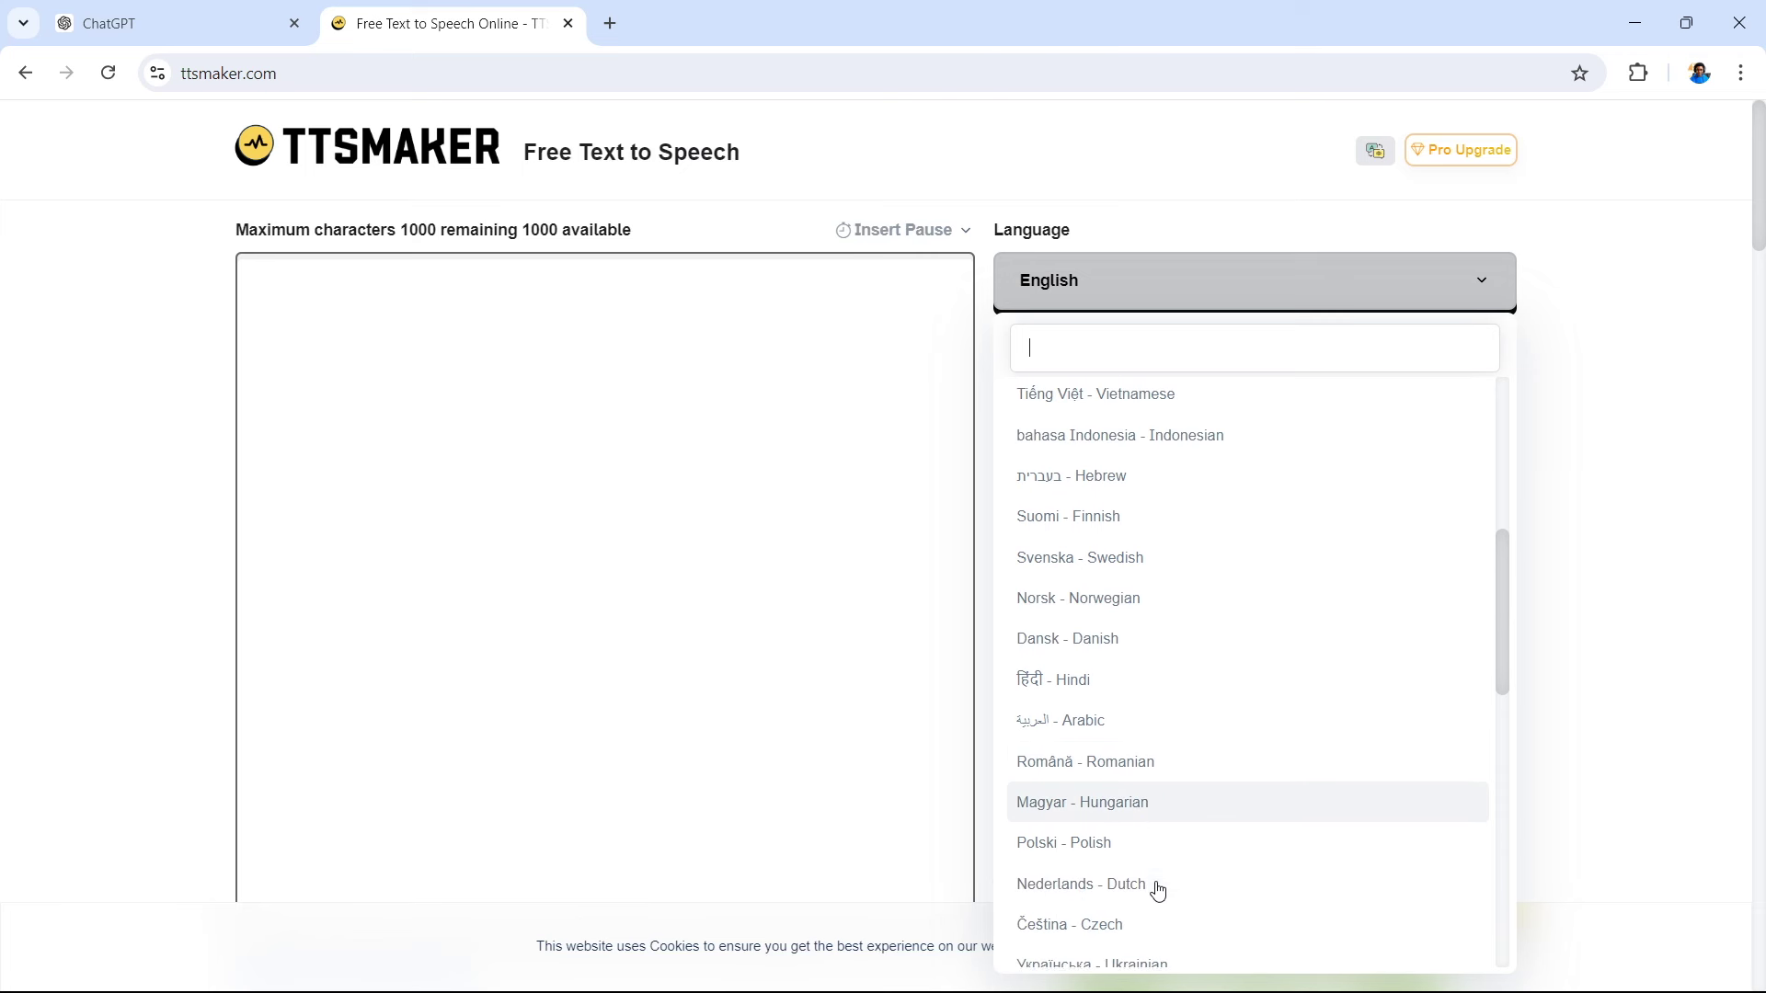
pyautogui.scroll(-1, 1139, 931)
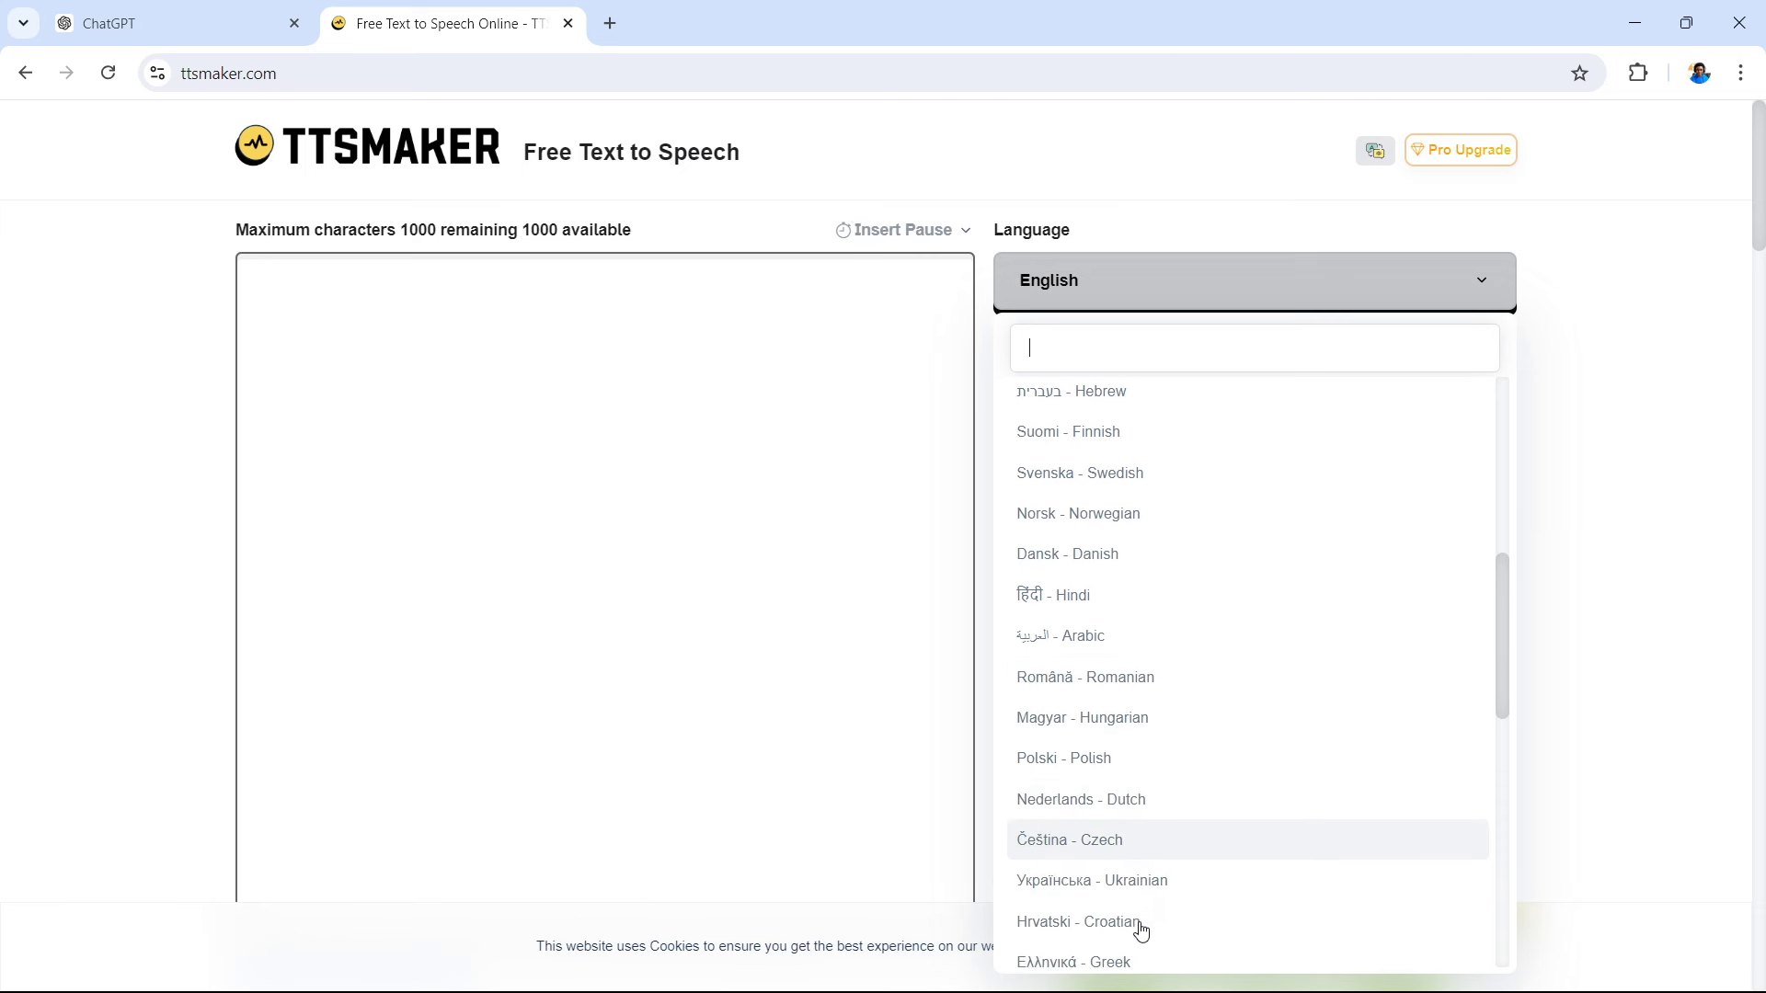
pyautogui.scroll(-2, 1157, 911)
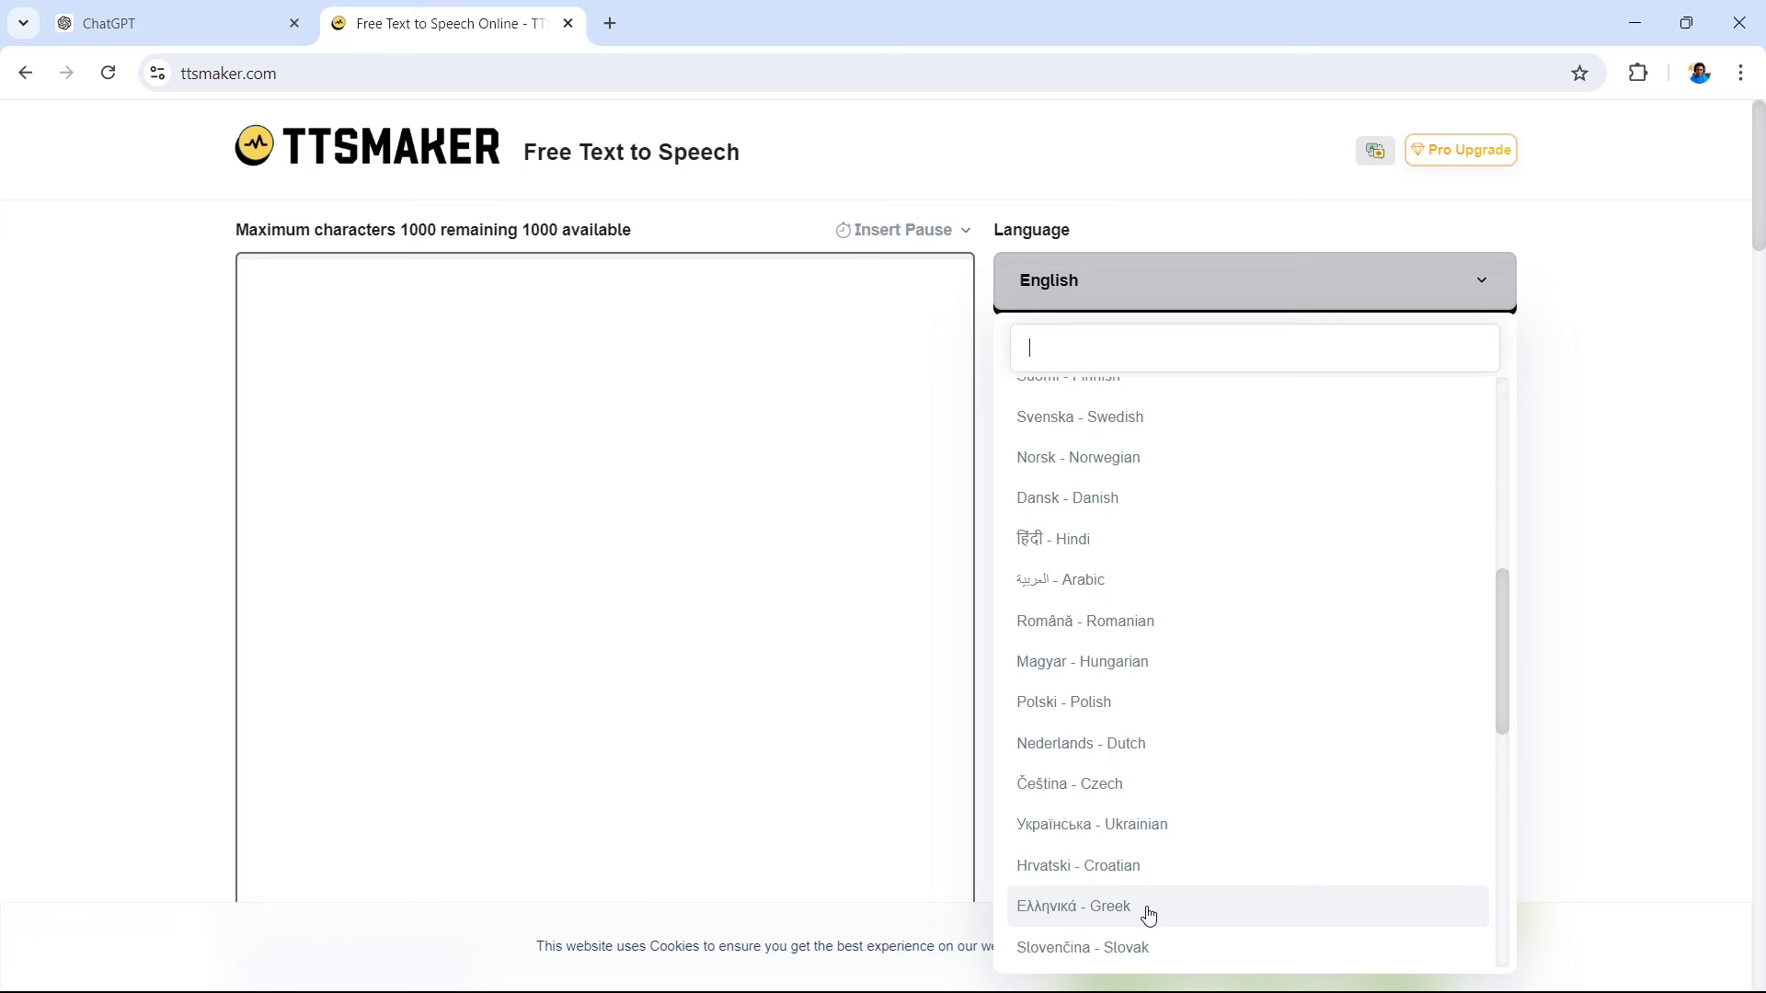
pyautogui.scroll(-1, 1162, 908)
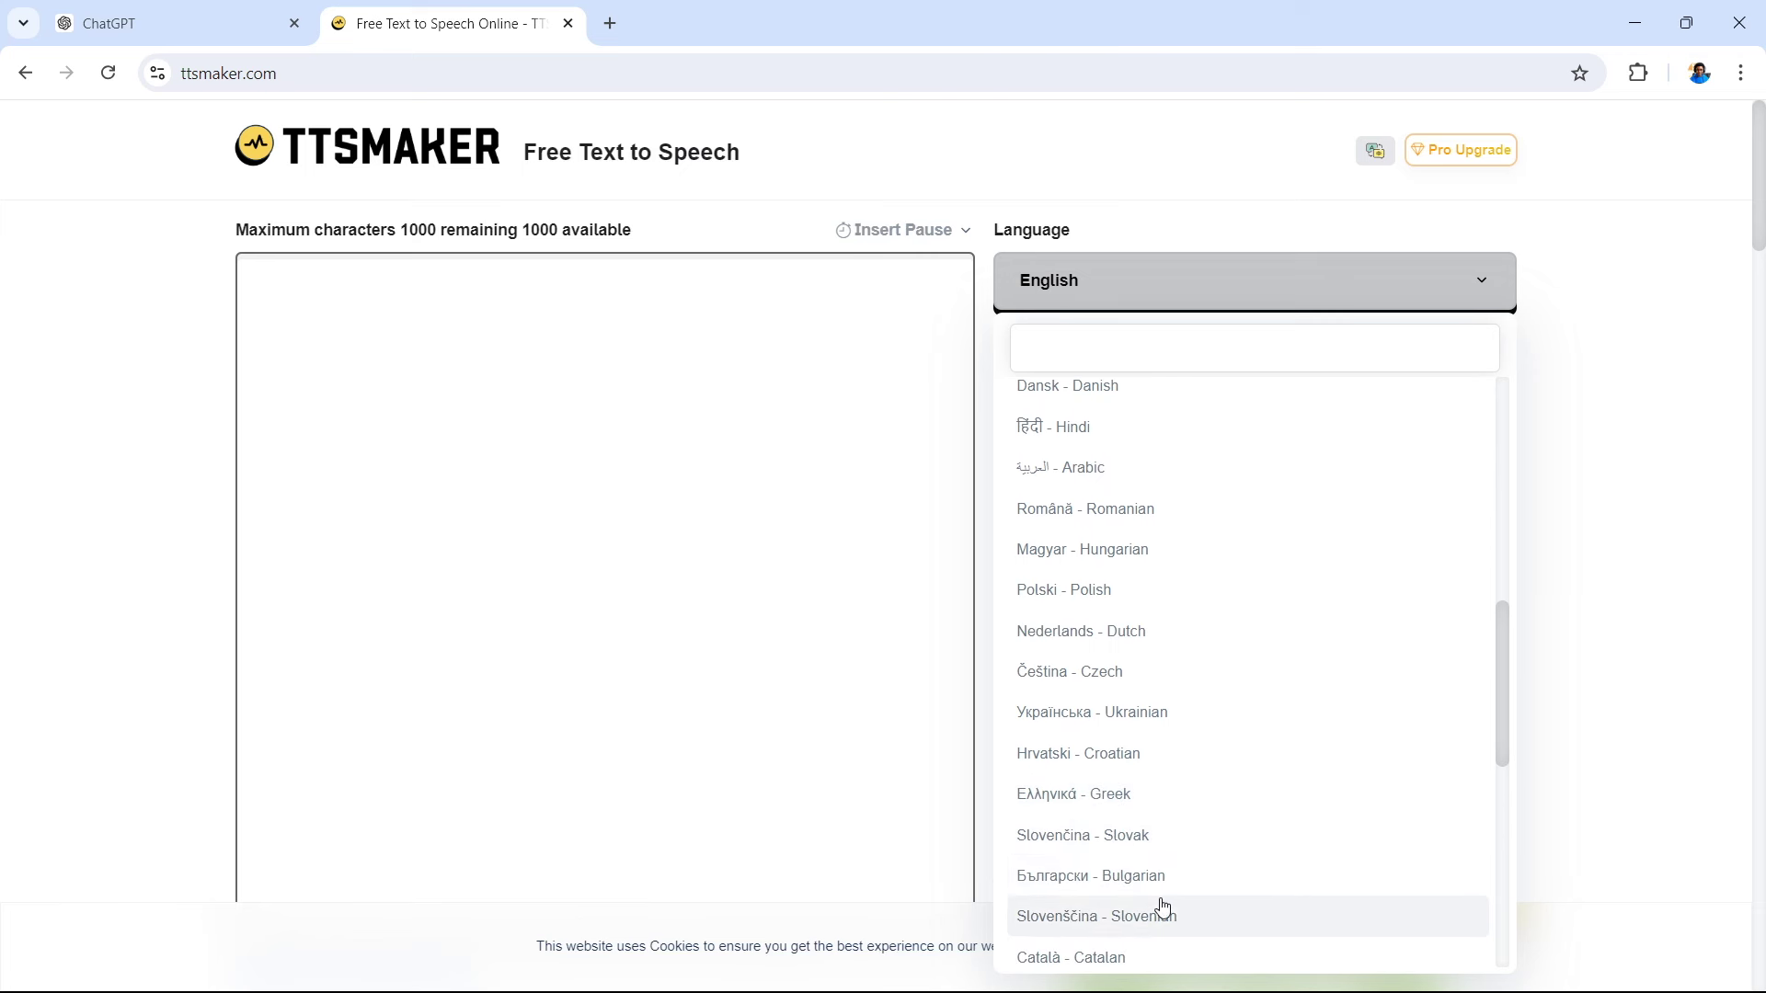
pyautogui.scroll(-1, 1160, 888)
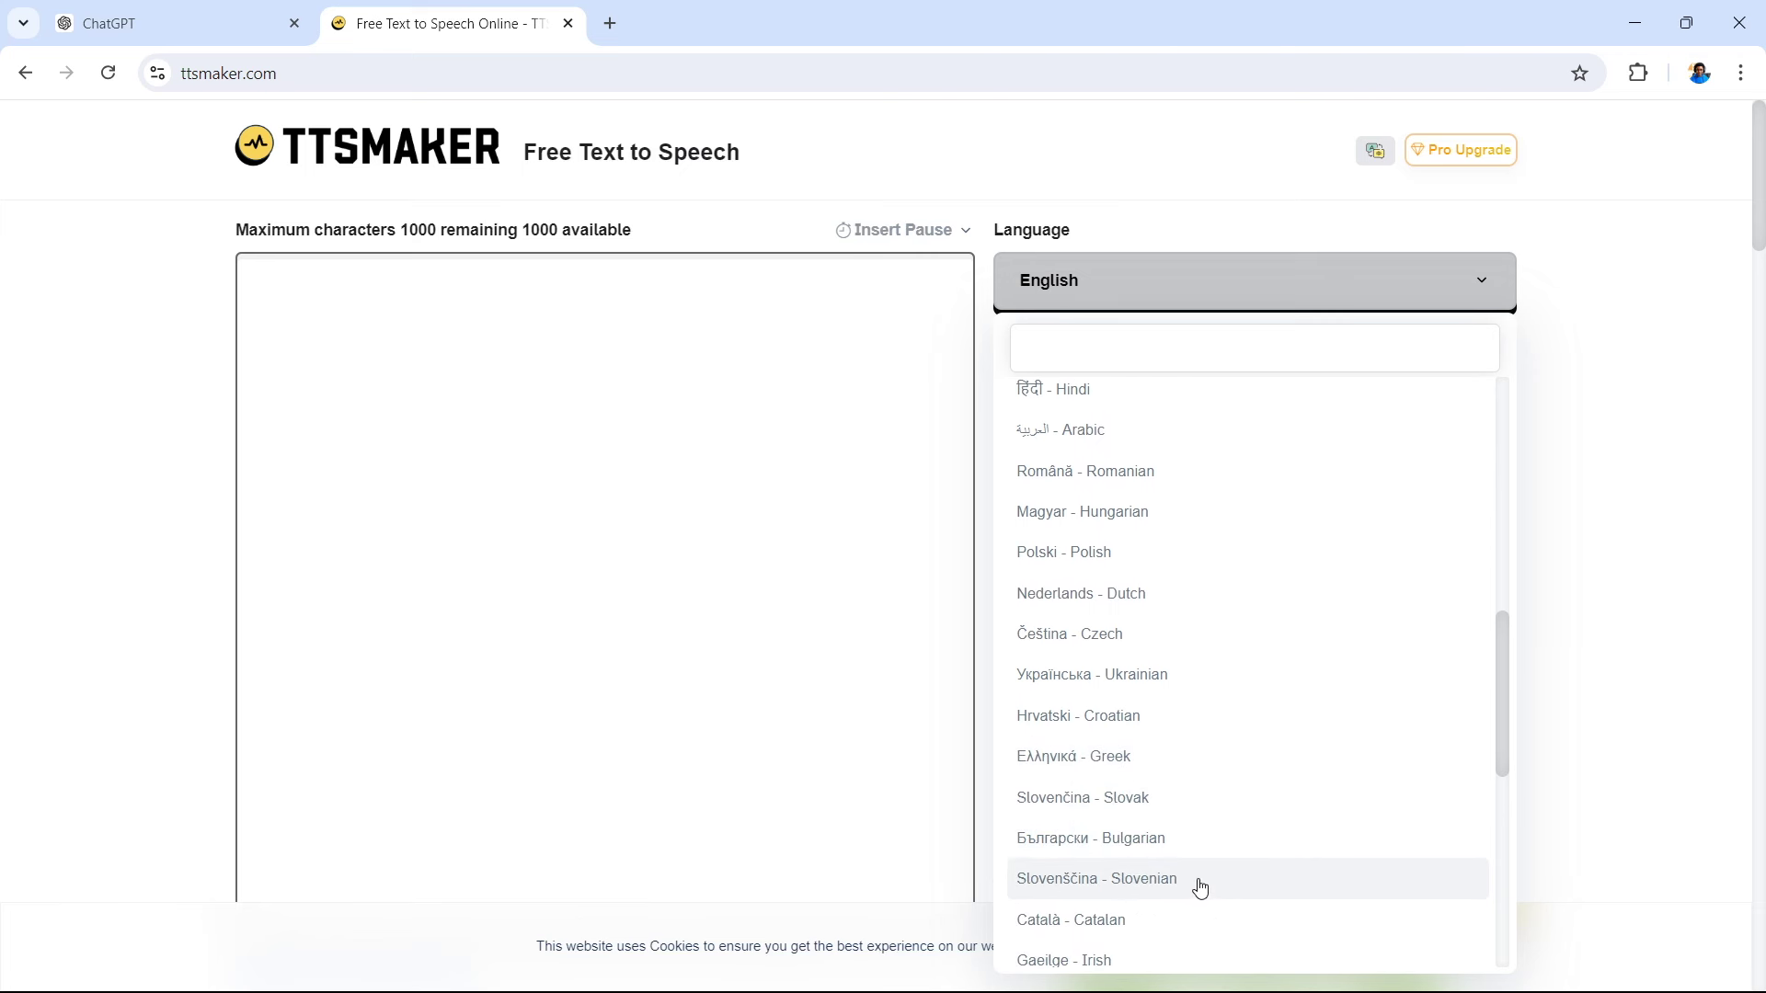
pyautogui.scroll(-1, 1155, 925)
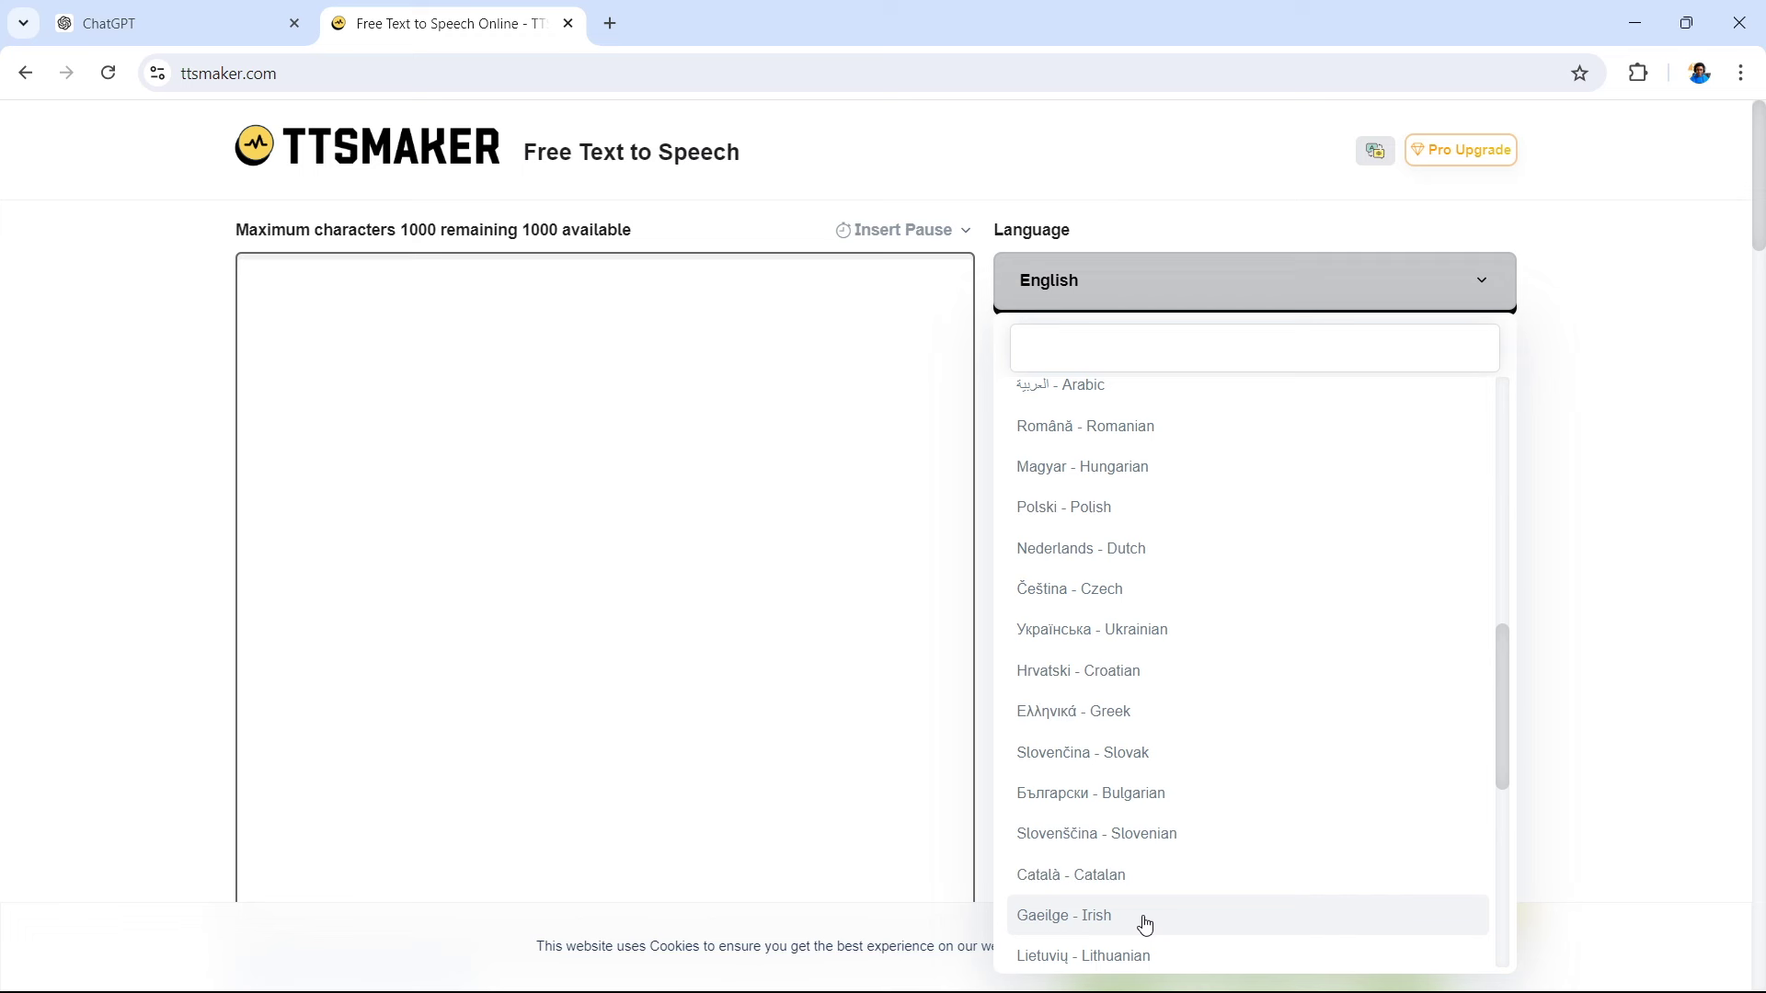
pyautogui.scroll(-2, 1145, 925)
pyautogui.scroll(-1, 1178, 914)
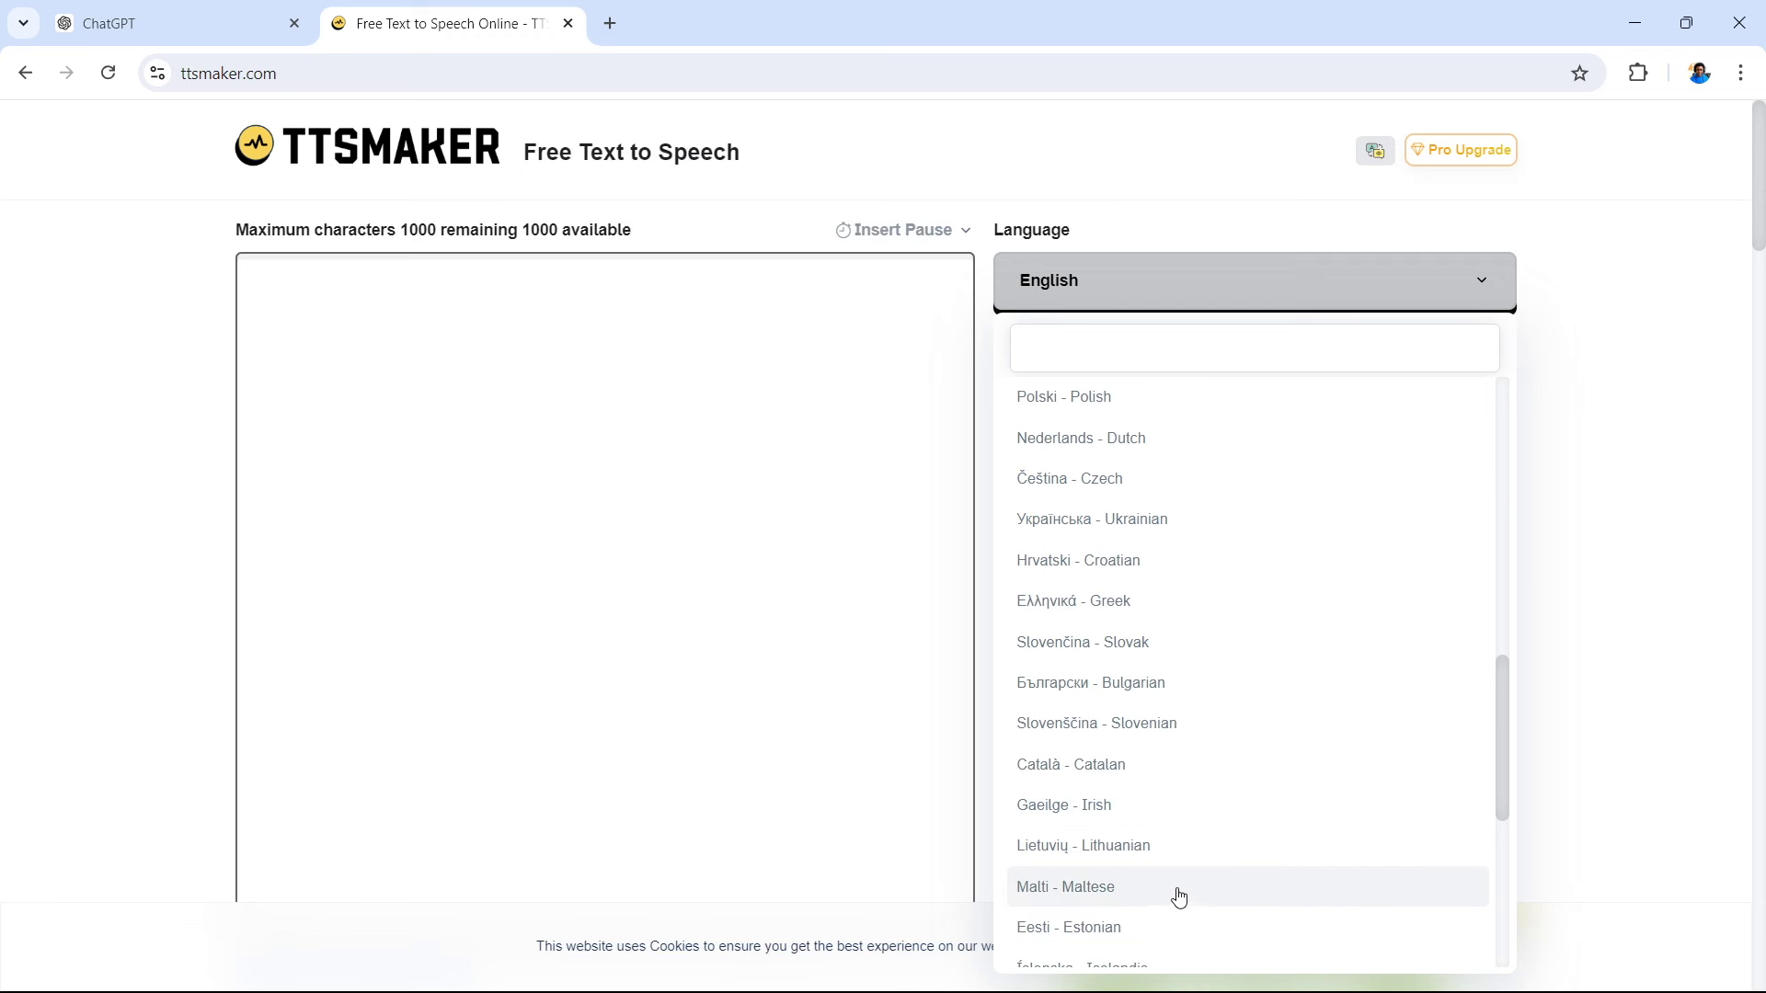
pyautogui.scroll(-1, 1176, 902)
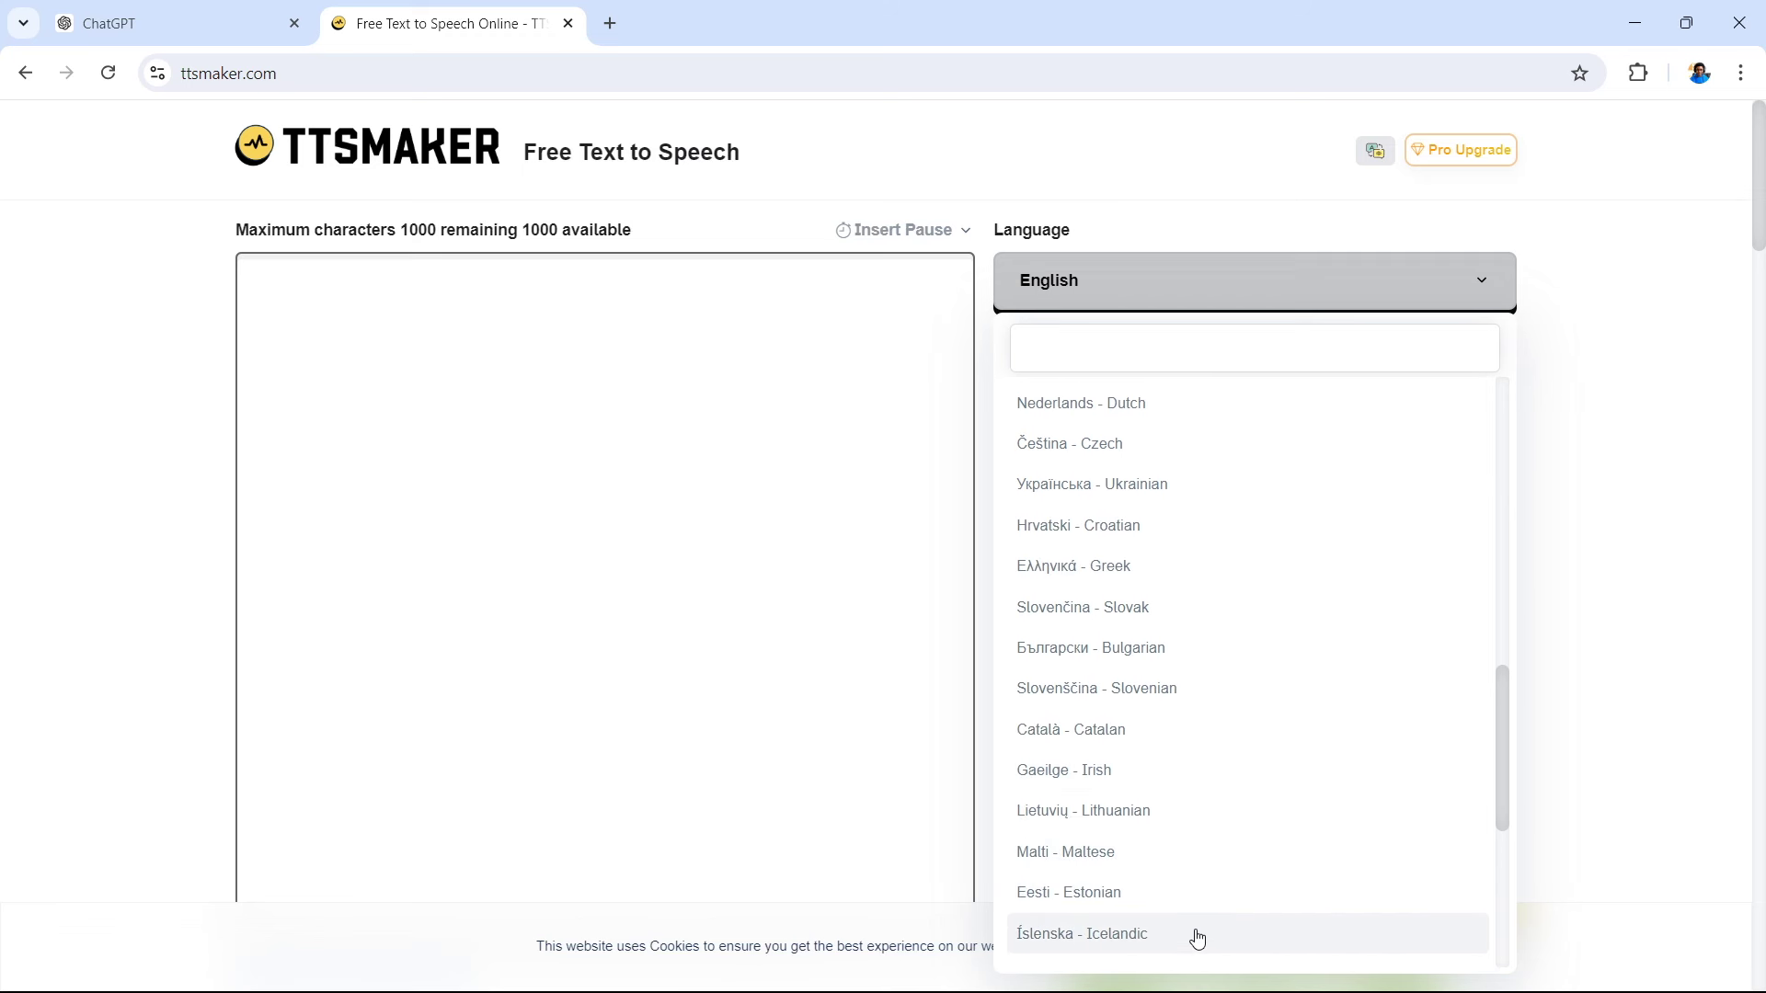
pyautogui.scroll(-10, 1204, 936)
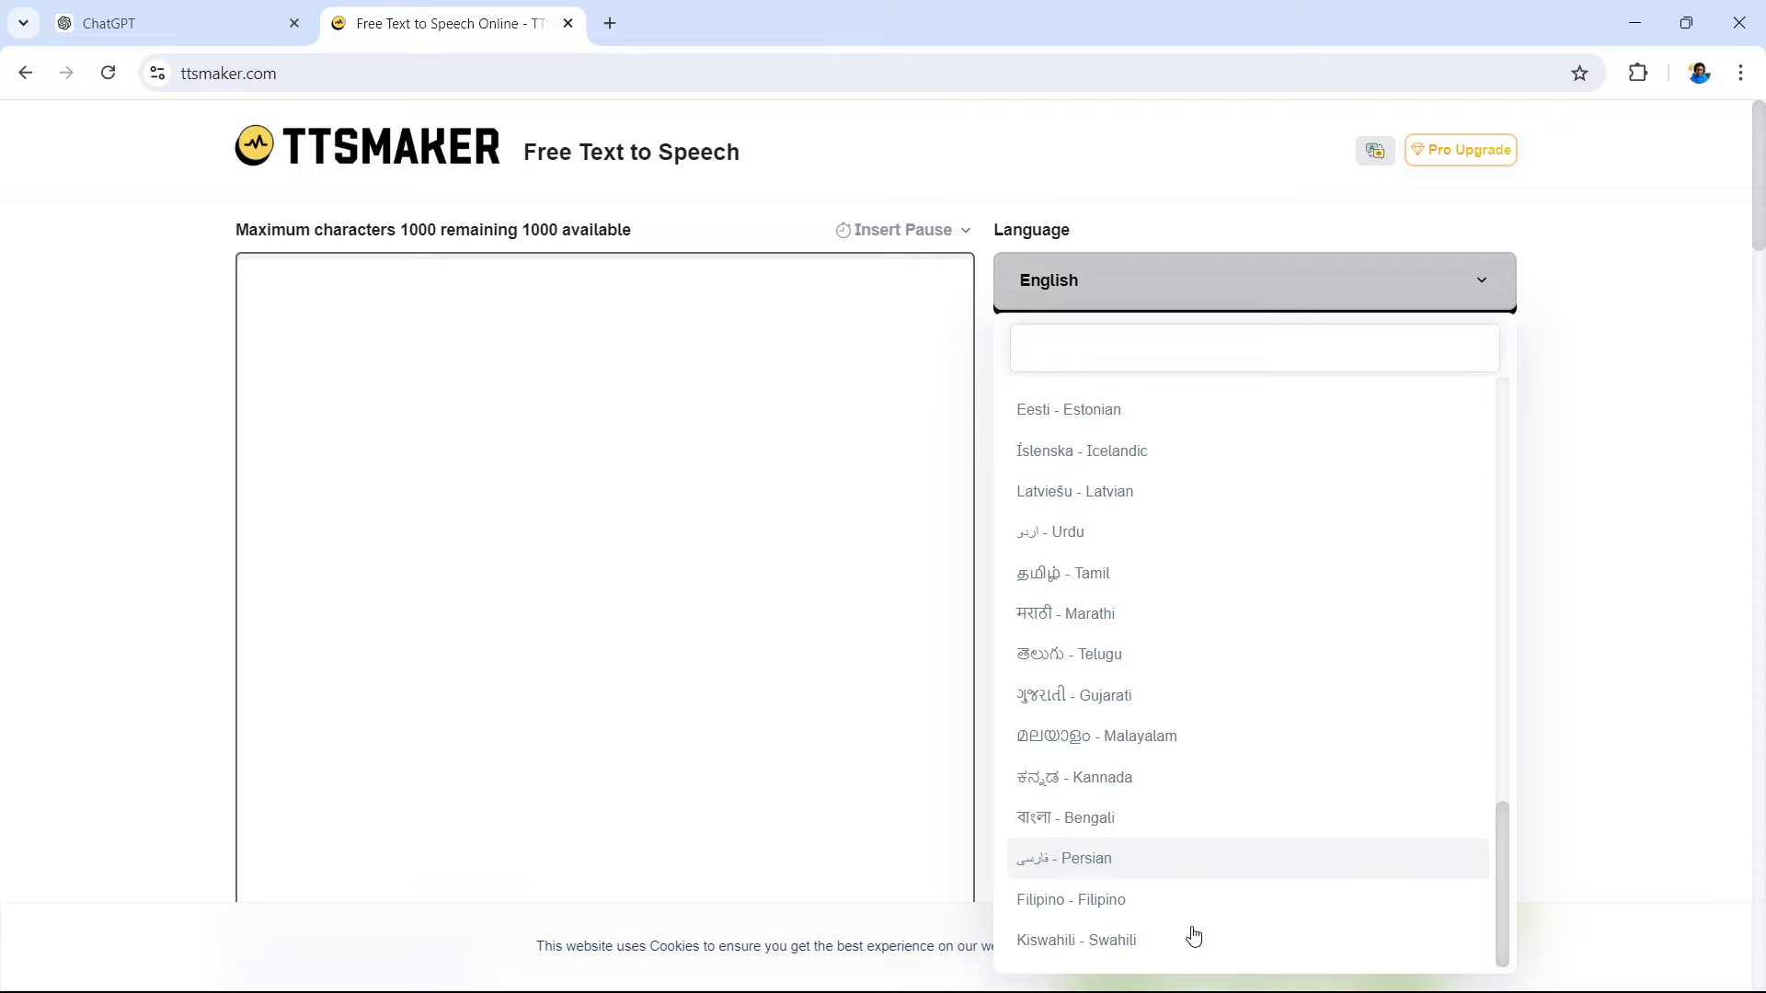
pyautogui.scroll(3, 1214, 724)
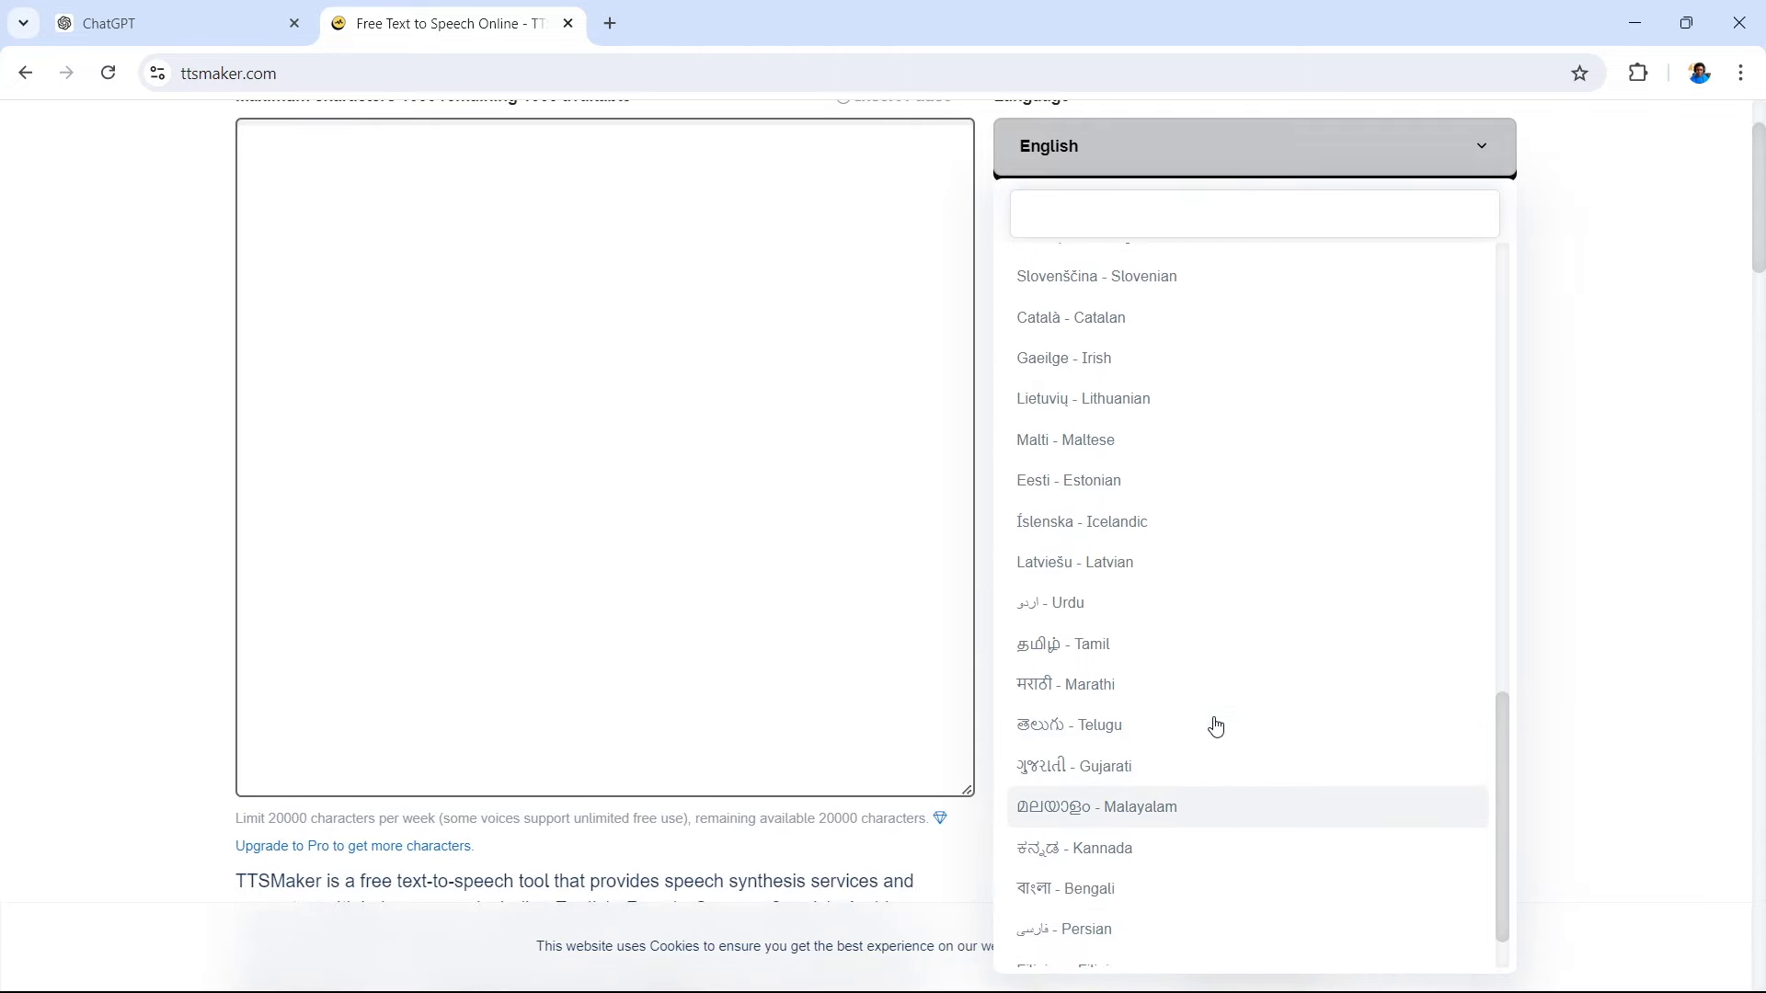
pyautogui.scroll(15, 1213, 726)
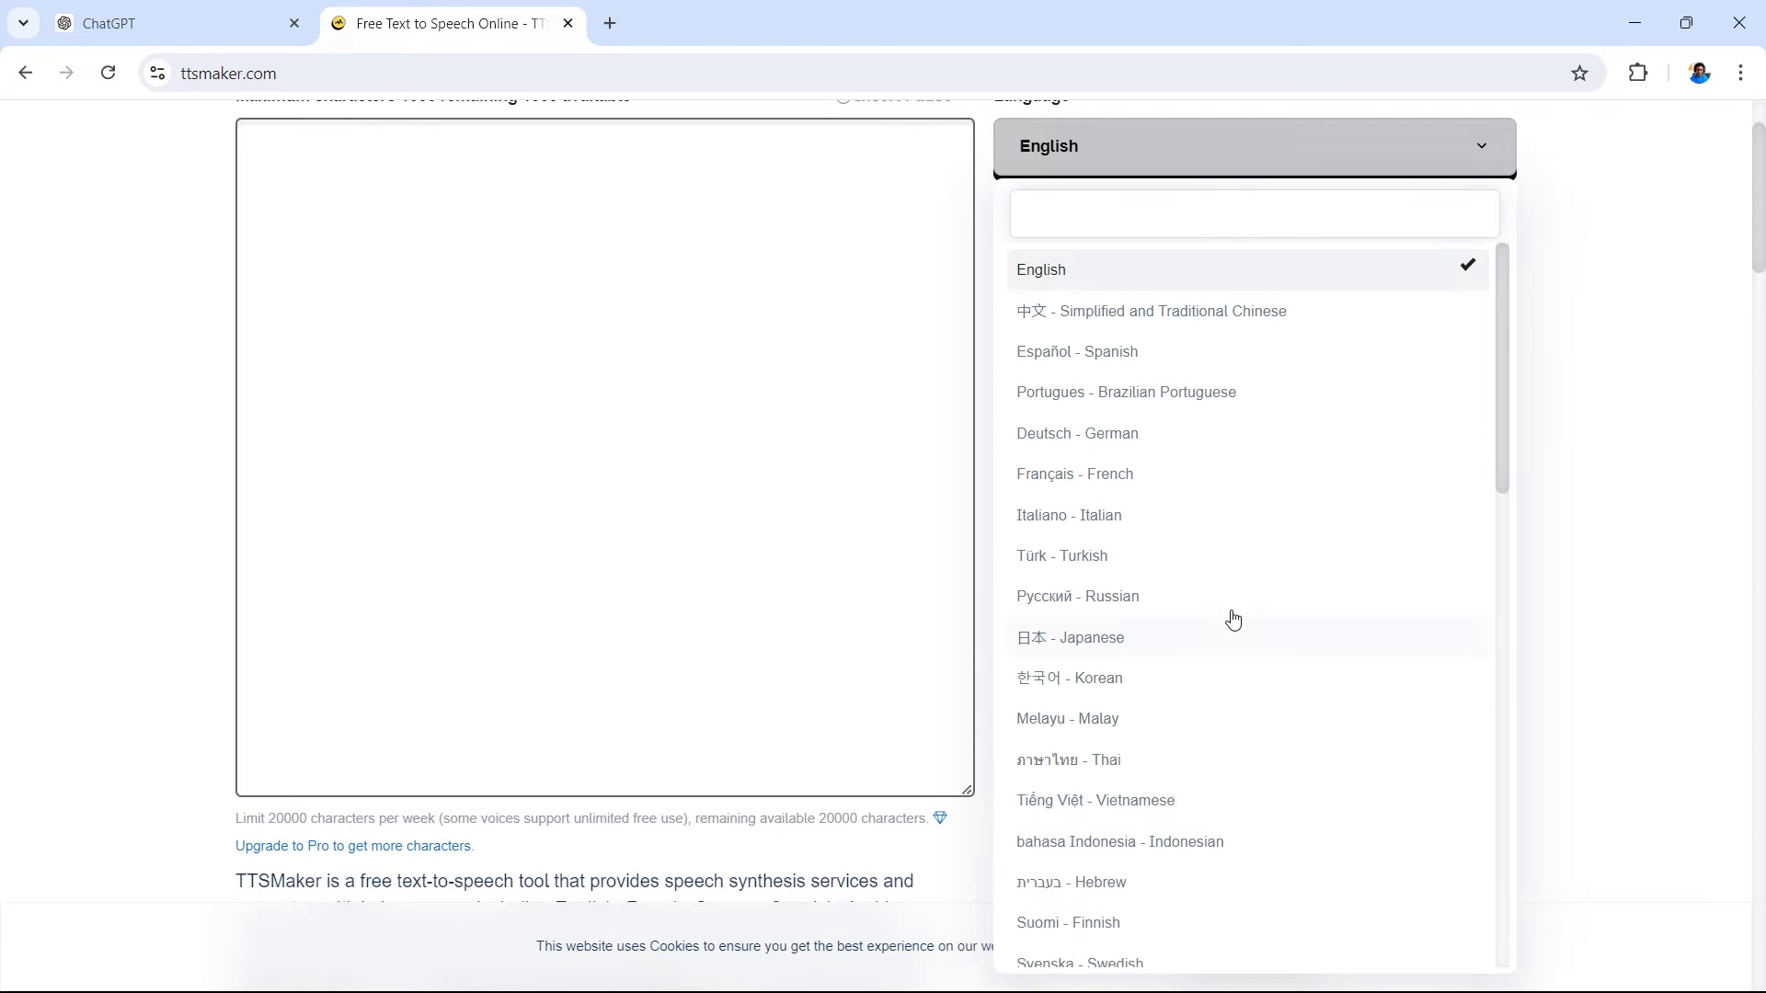
pyautogui.click(1649, 413)
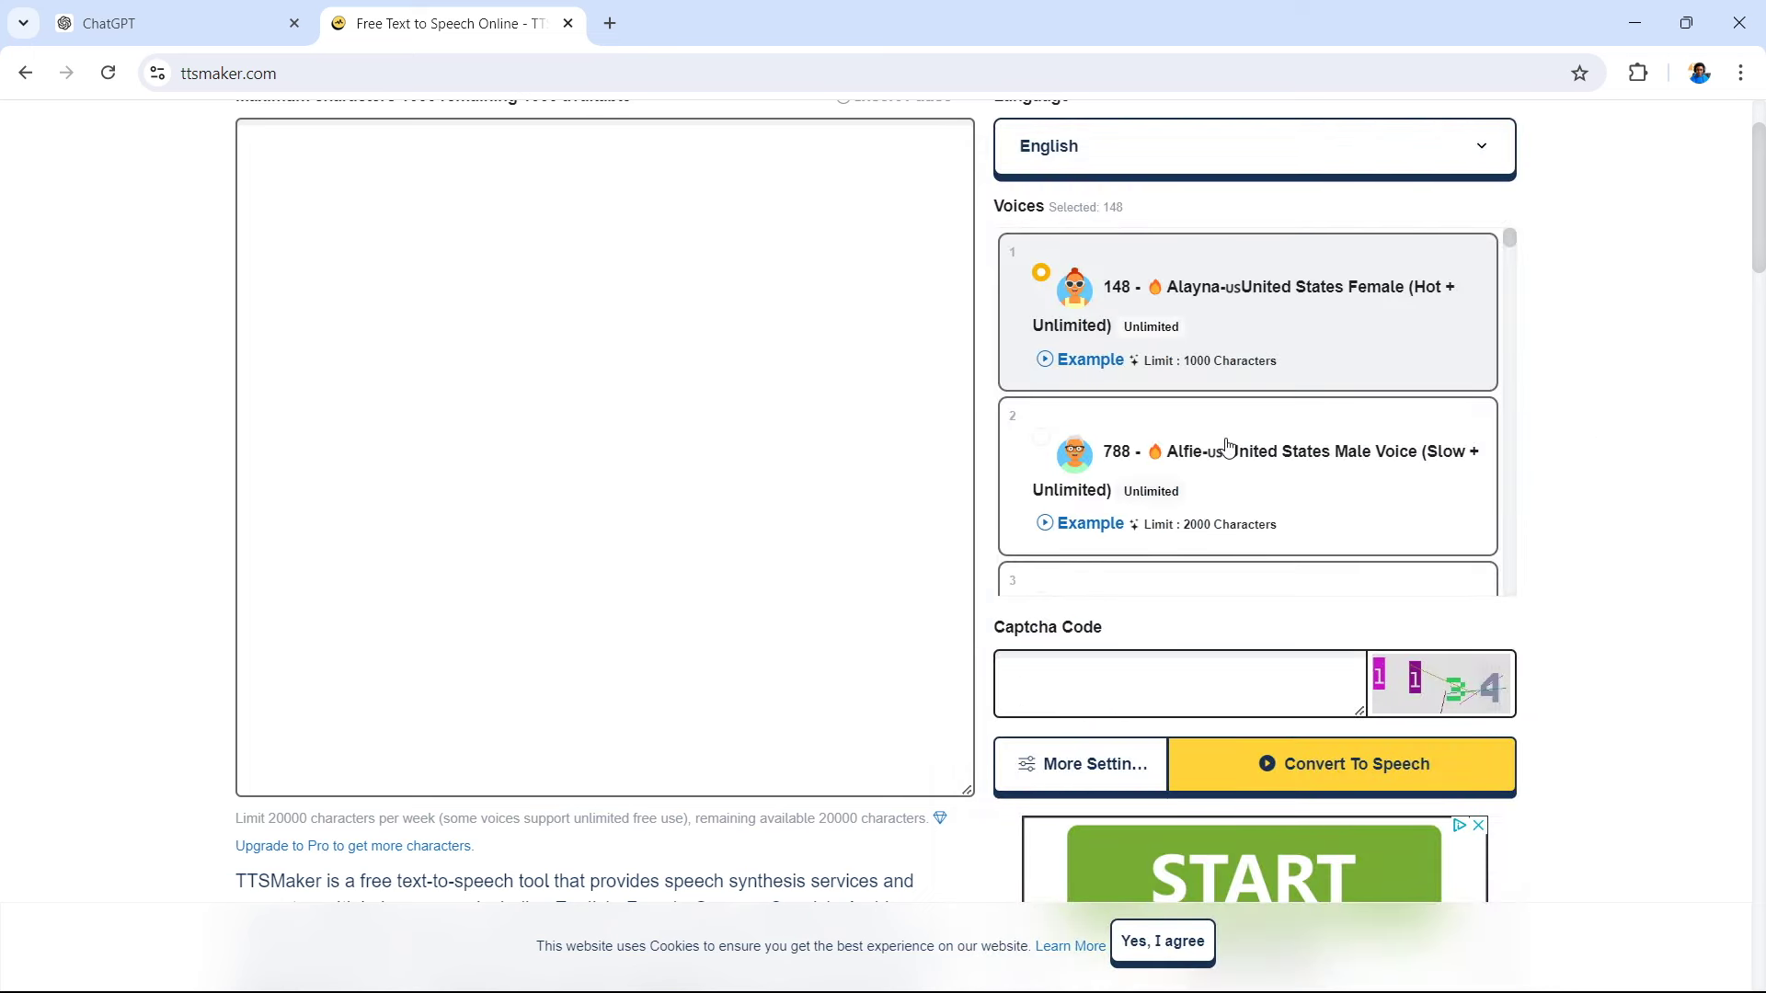
# Switch back to the ChatGPT story and ask it to regenerate the story without the prompts and labels
pyautogui.click(115, 37)
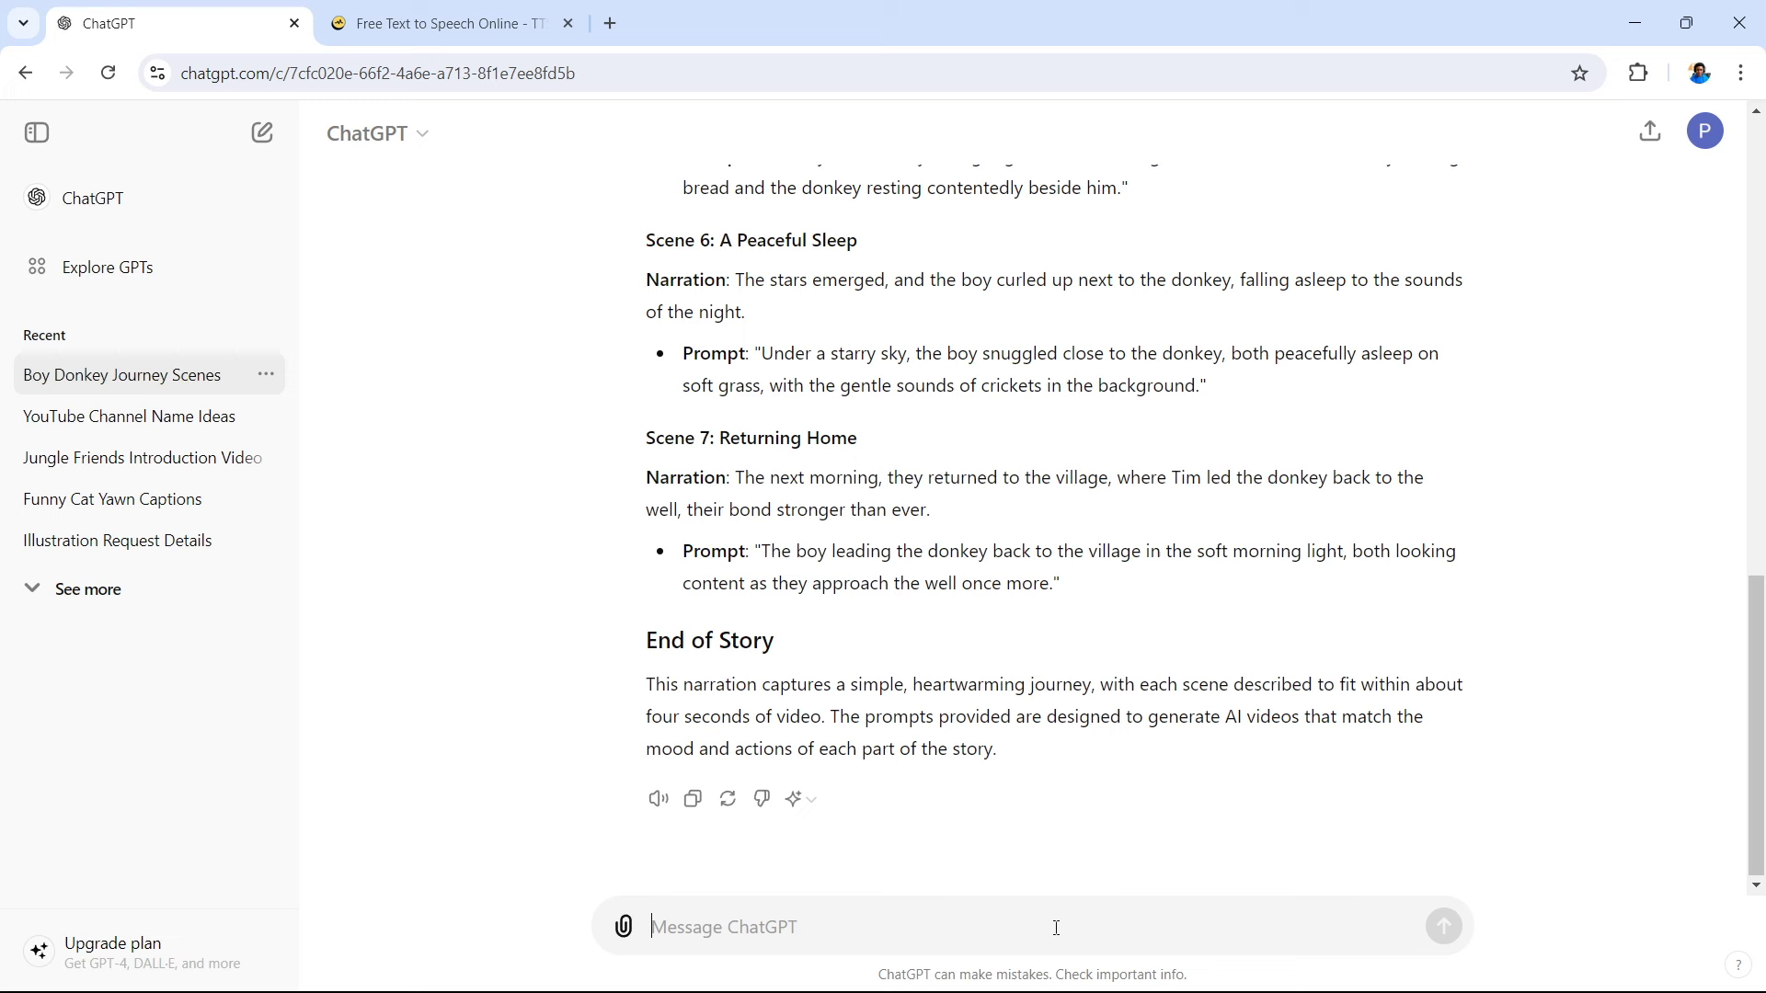
pyautogui.write('regenerate the story without the prompts and labels')
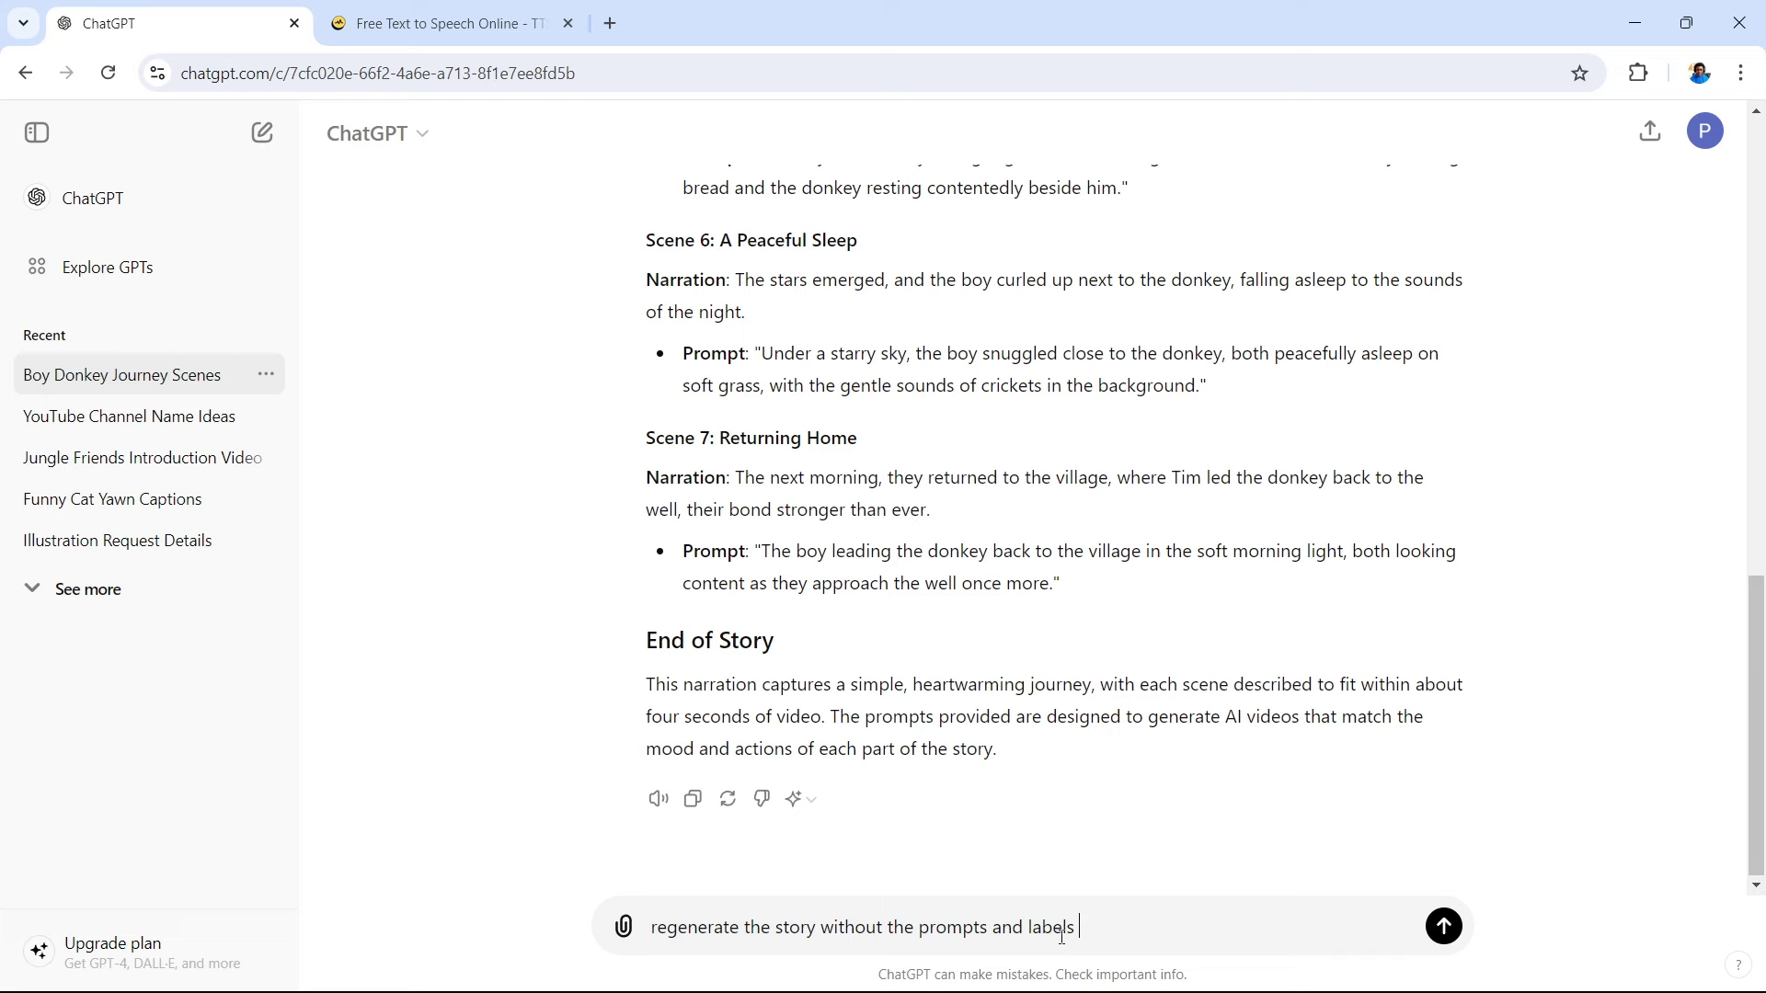
pyautogui.click(1443, 930)
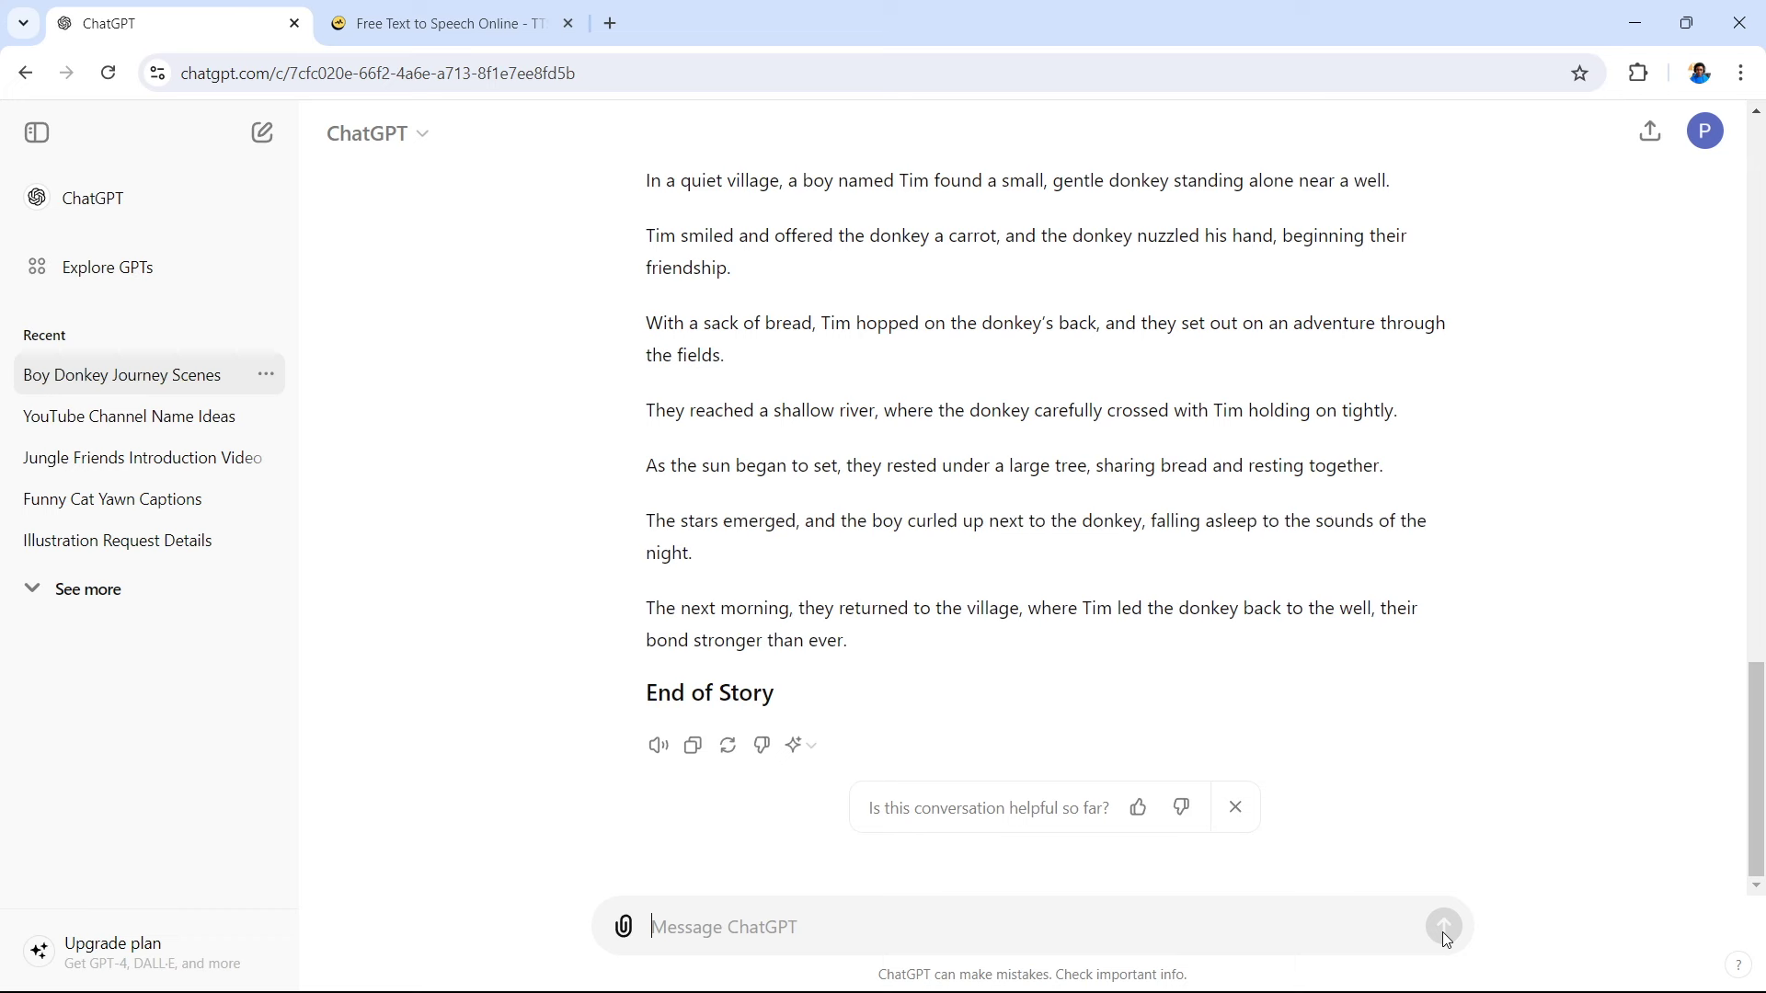
# Copy the regenerated narration paragraphs, leaving out the story title and the "End of Story" heading
pyautogui.moveTo(848, 641); pyautogui.dragTo(951, 754)
pyautogui.hotkey('ctrl', 'c')
pyautogui.click(648, 297)
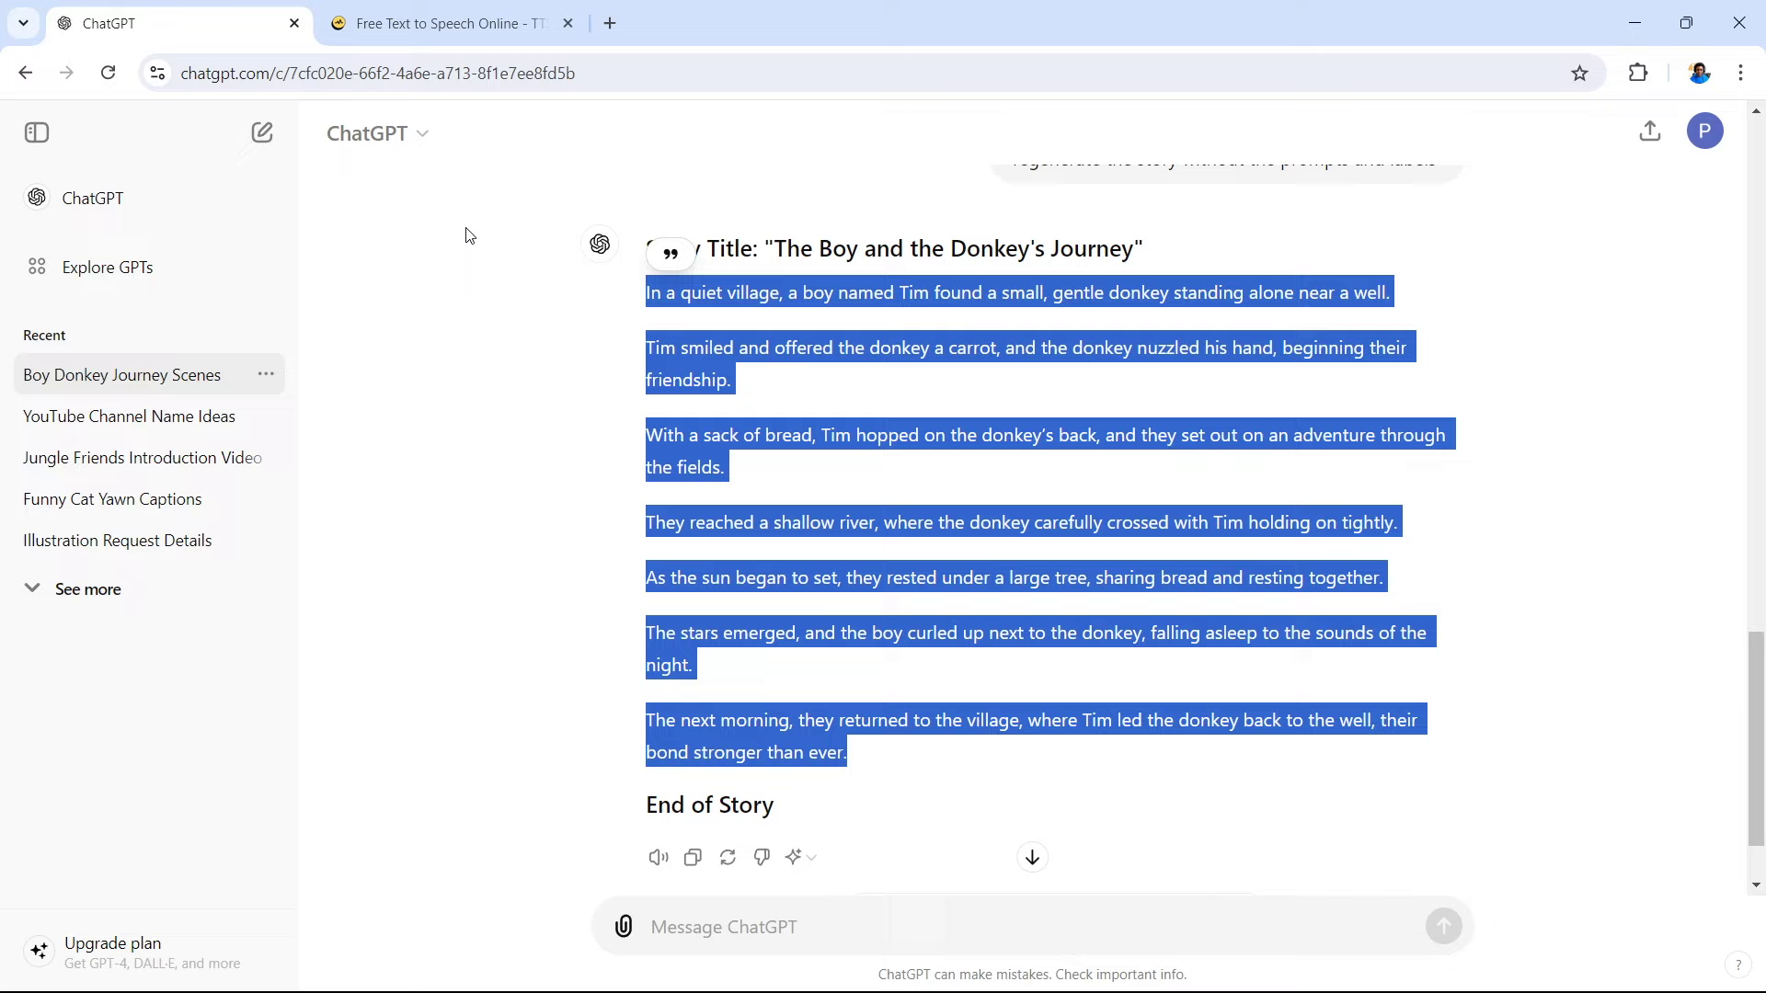
# Switch to TTSMaker, dismiss the advertisement, and paste the copied narration as the text for speech conversion
pyautogui.click(471, 14)
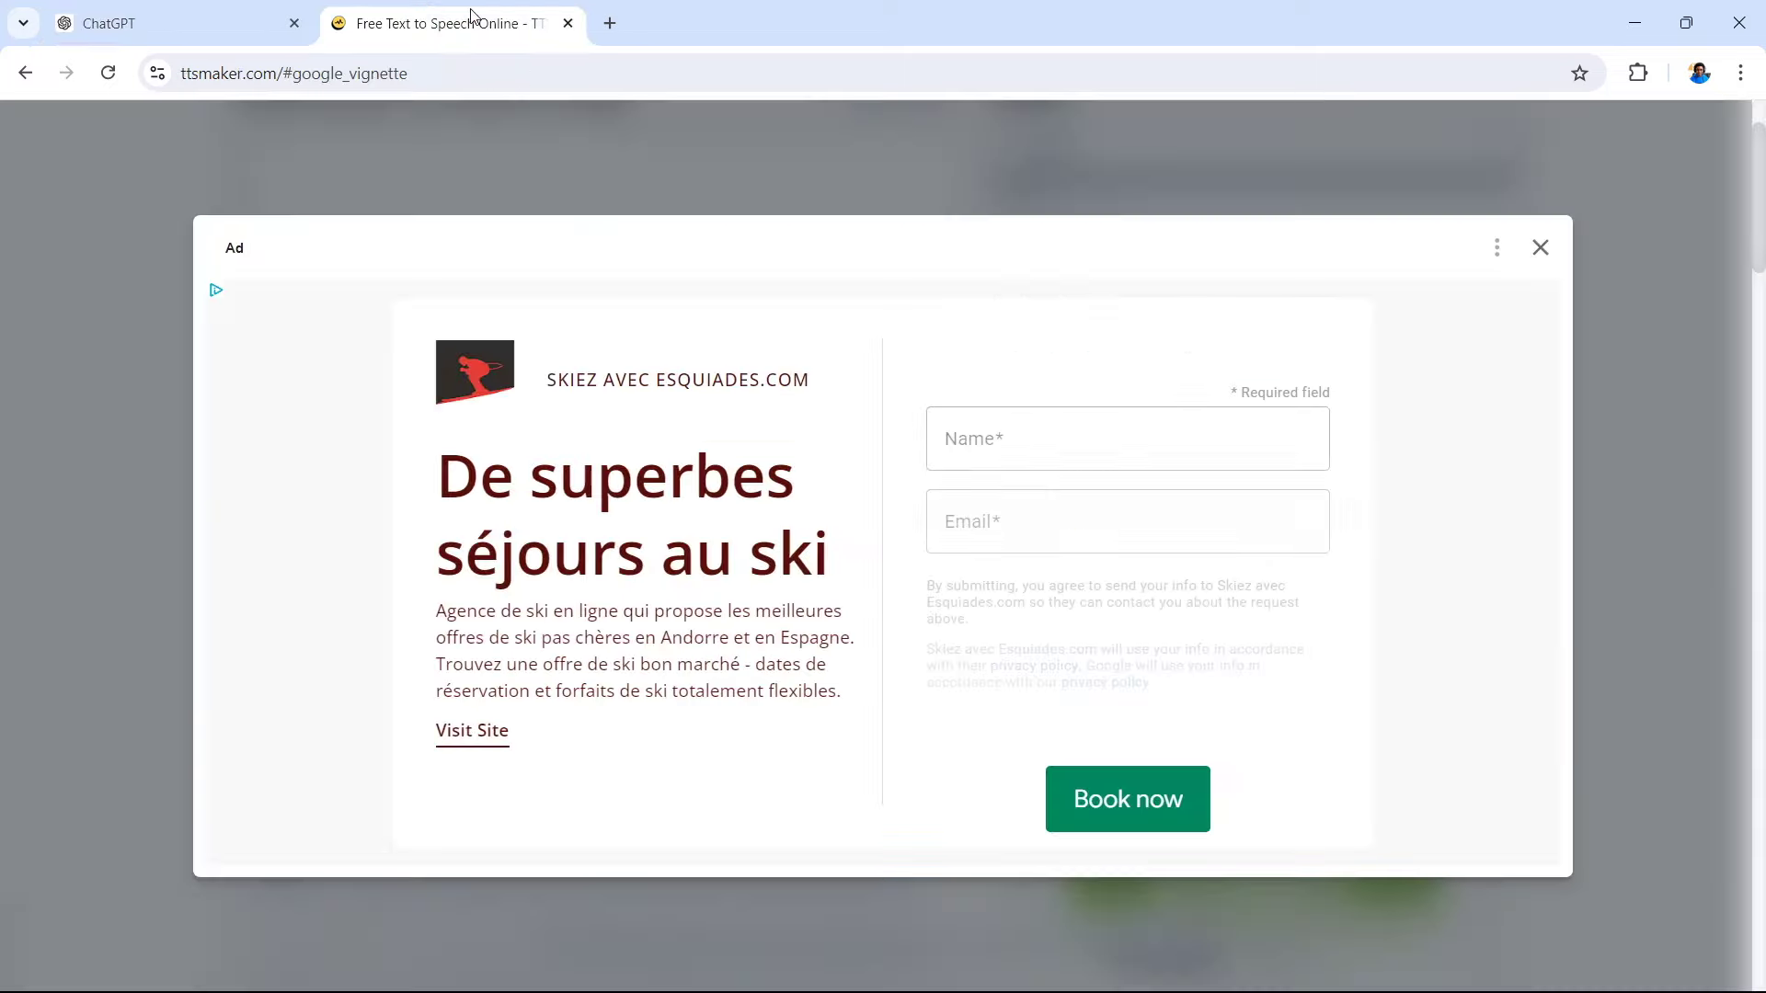
pyautogui.click(1539, 262)
pyautogui.scroll(1, 402, 257)
pyautogui.click(406, 256)
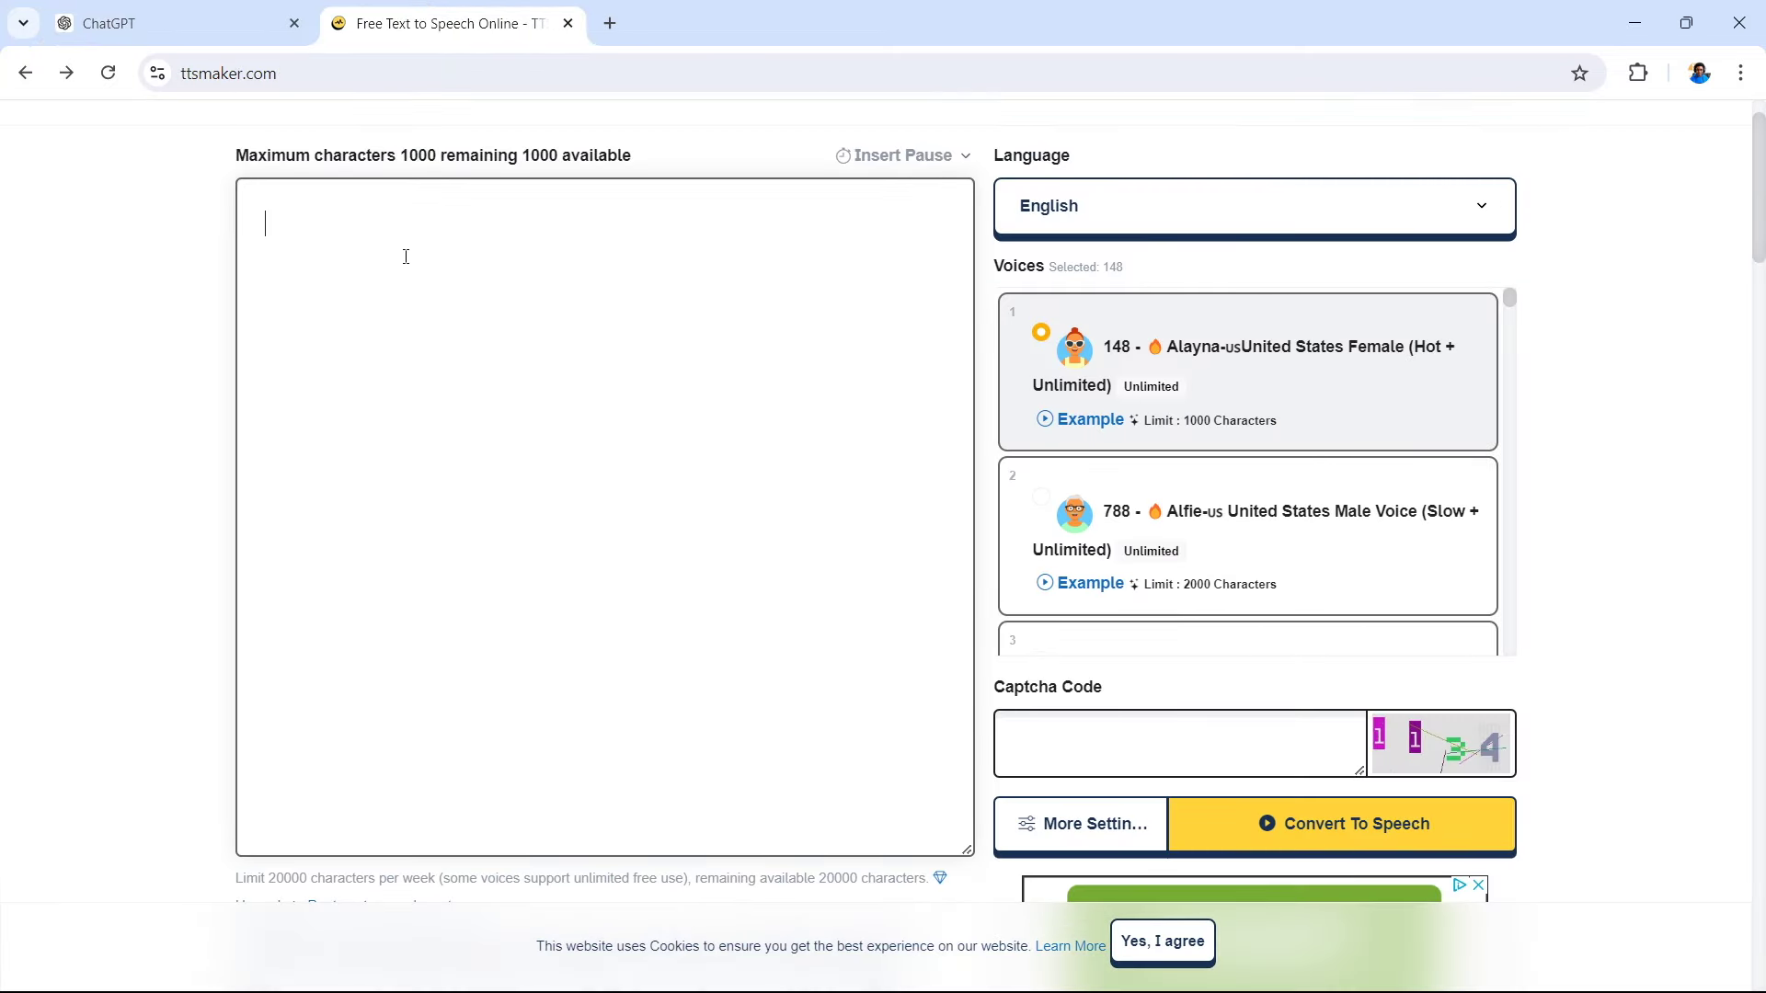
pyautogui.hotkey('ctrl', 'v')
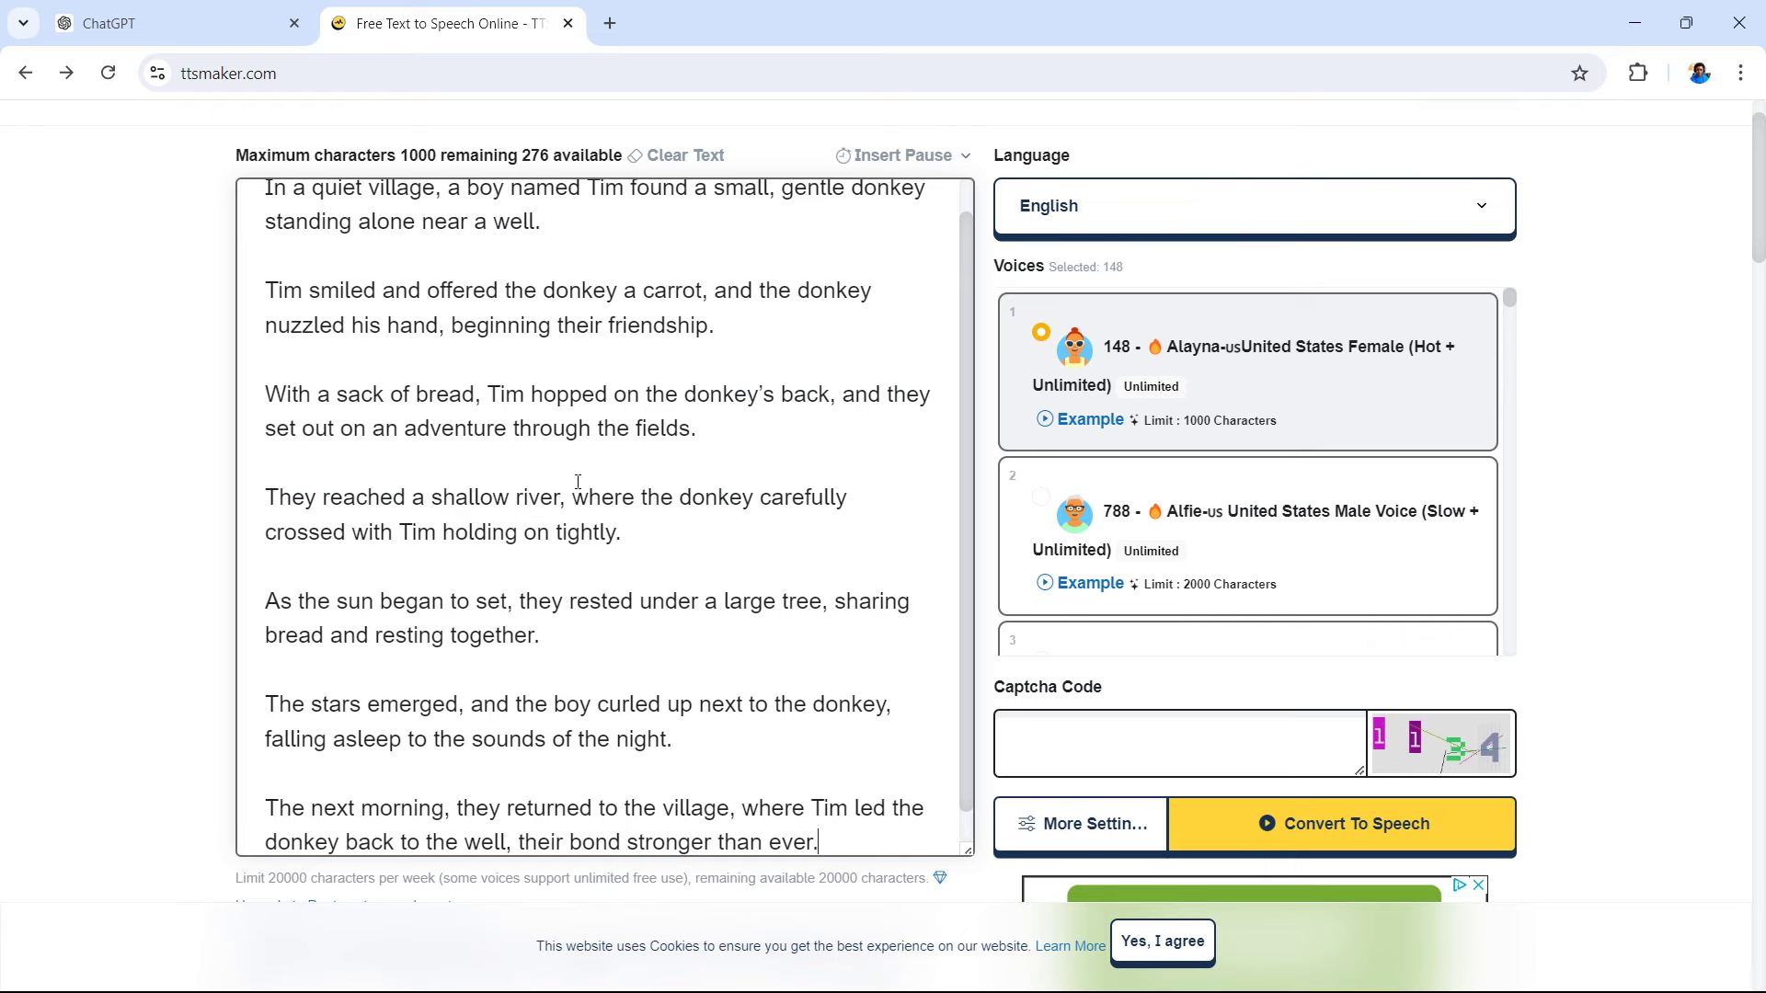
pyautogui.scroll(-2, 618, 584)
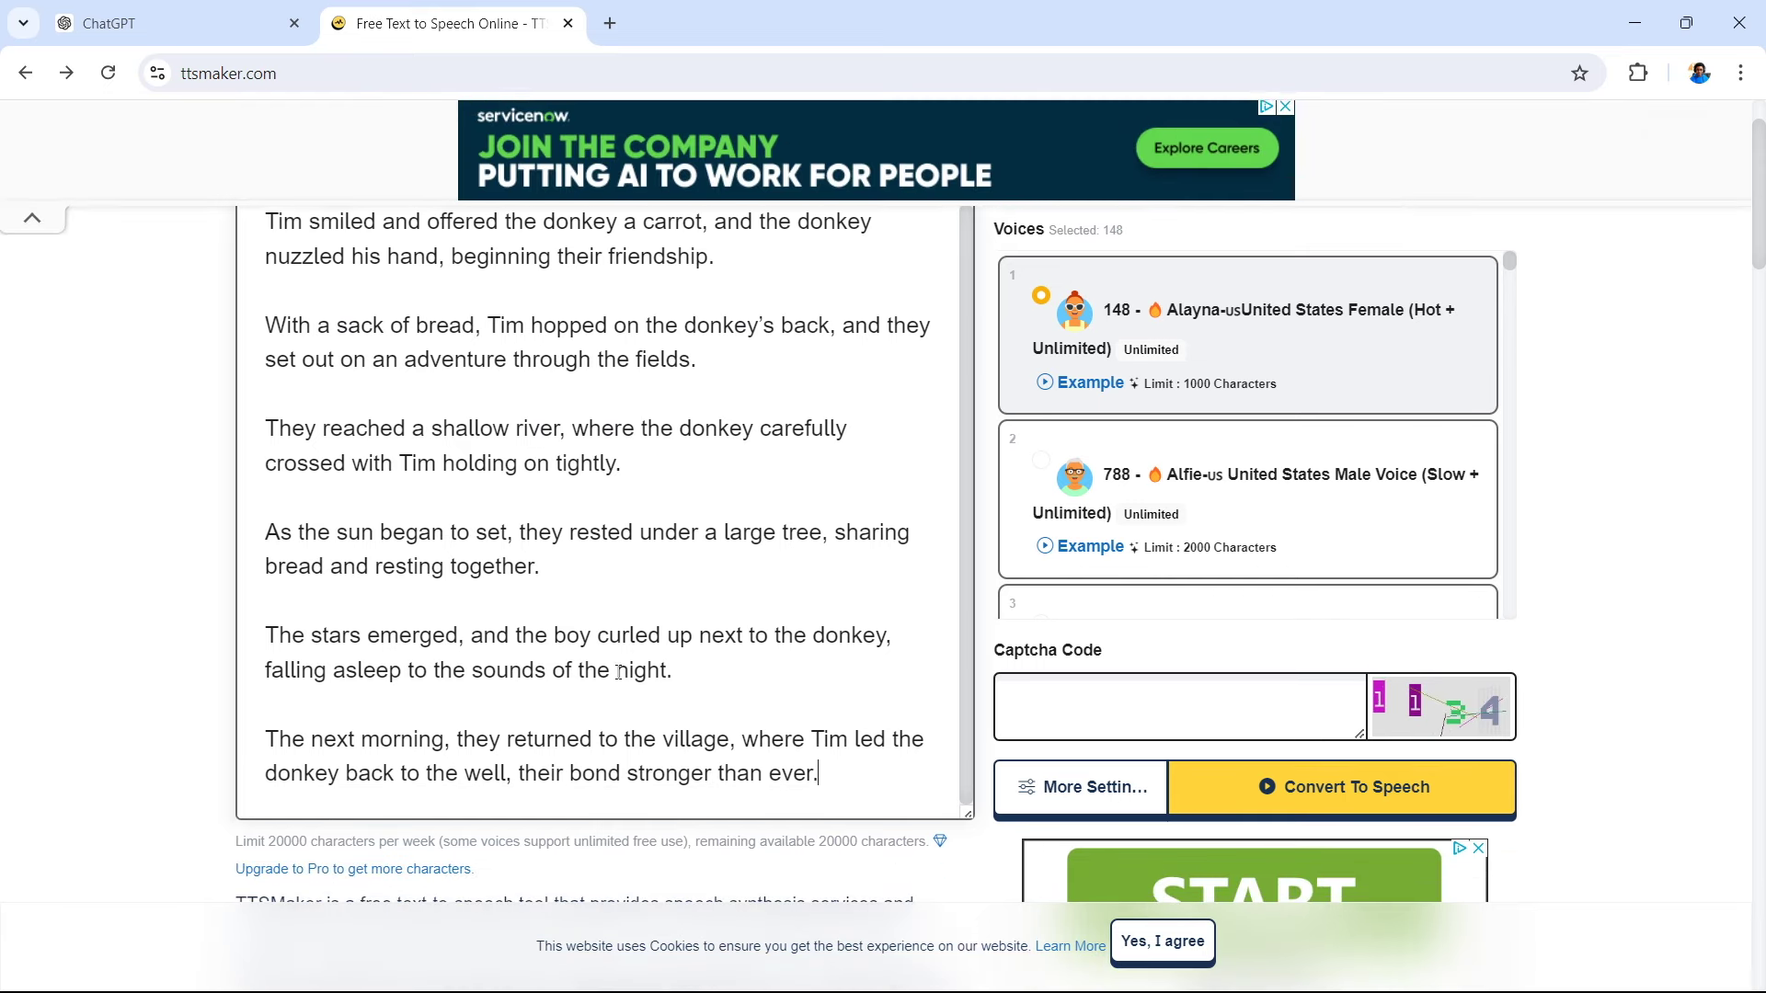
# Choose the 1788 Alfie US male V2 multi-emotion voice and play its Happy emotion example
pyautogui.scroll(2, 646, 667)
pyautogui.scroll(-4, 1296, 654)
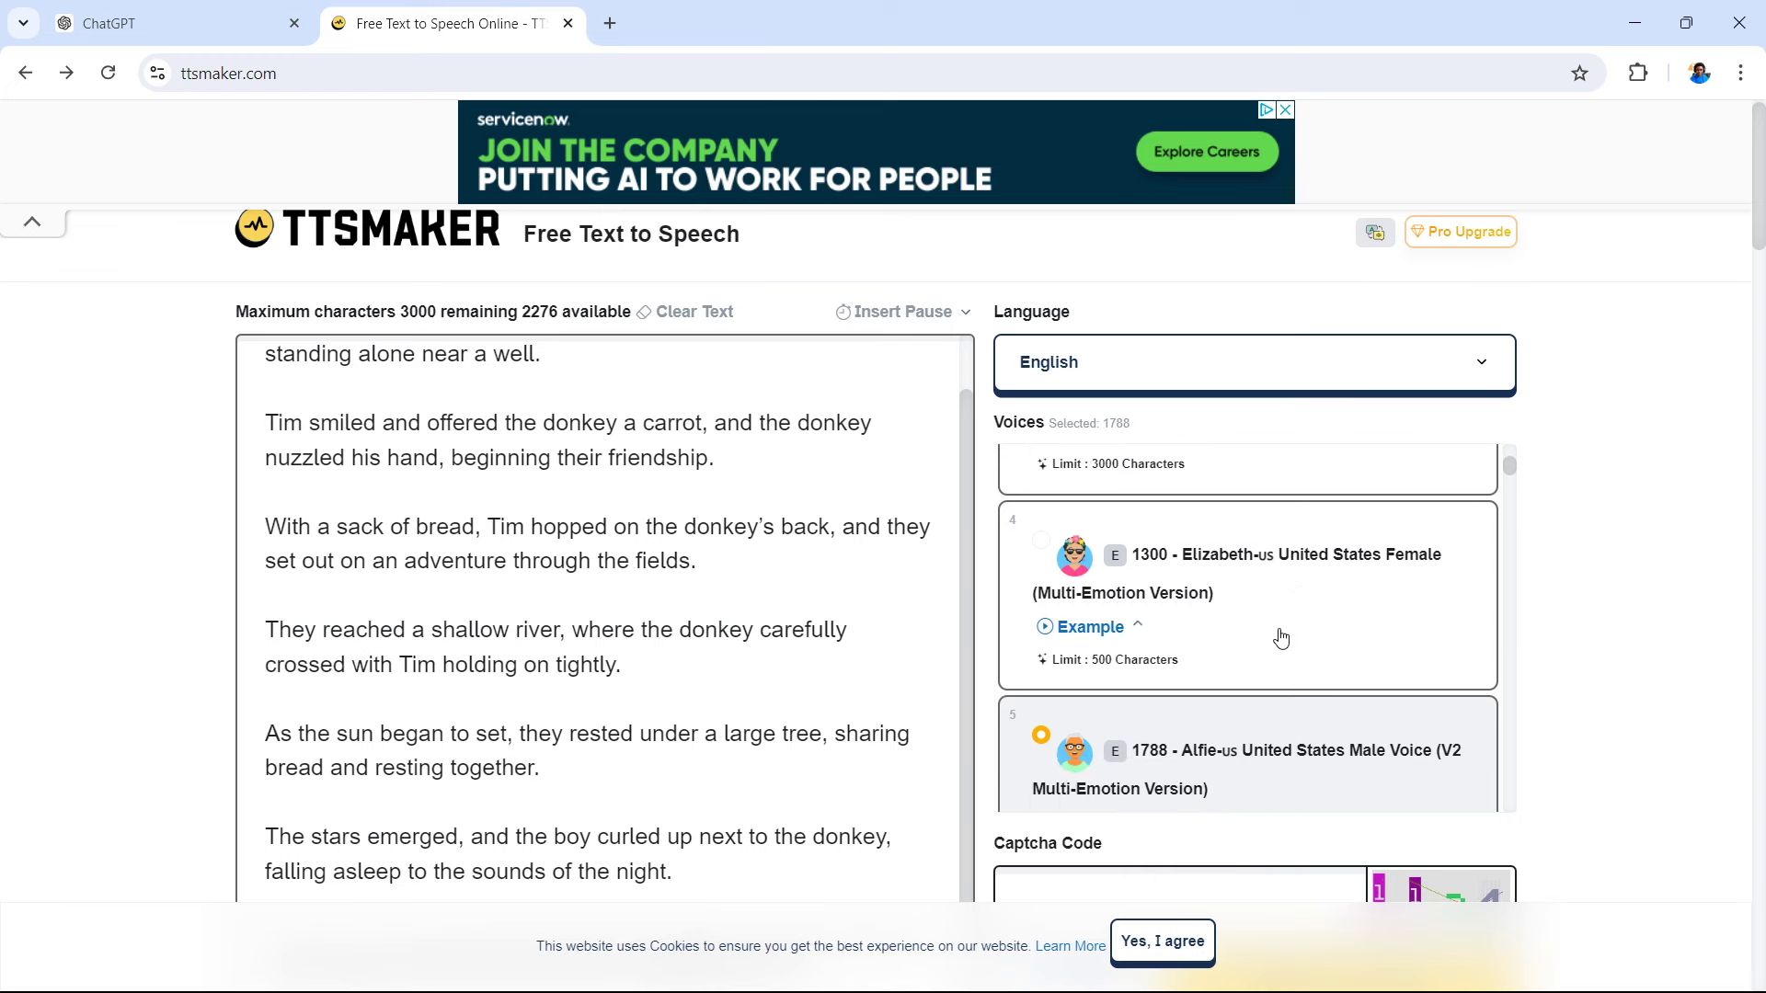
pyautogui.scroll(-1, 1283, 636)
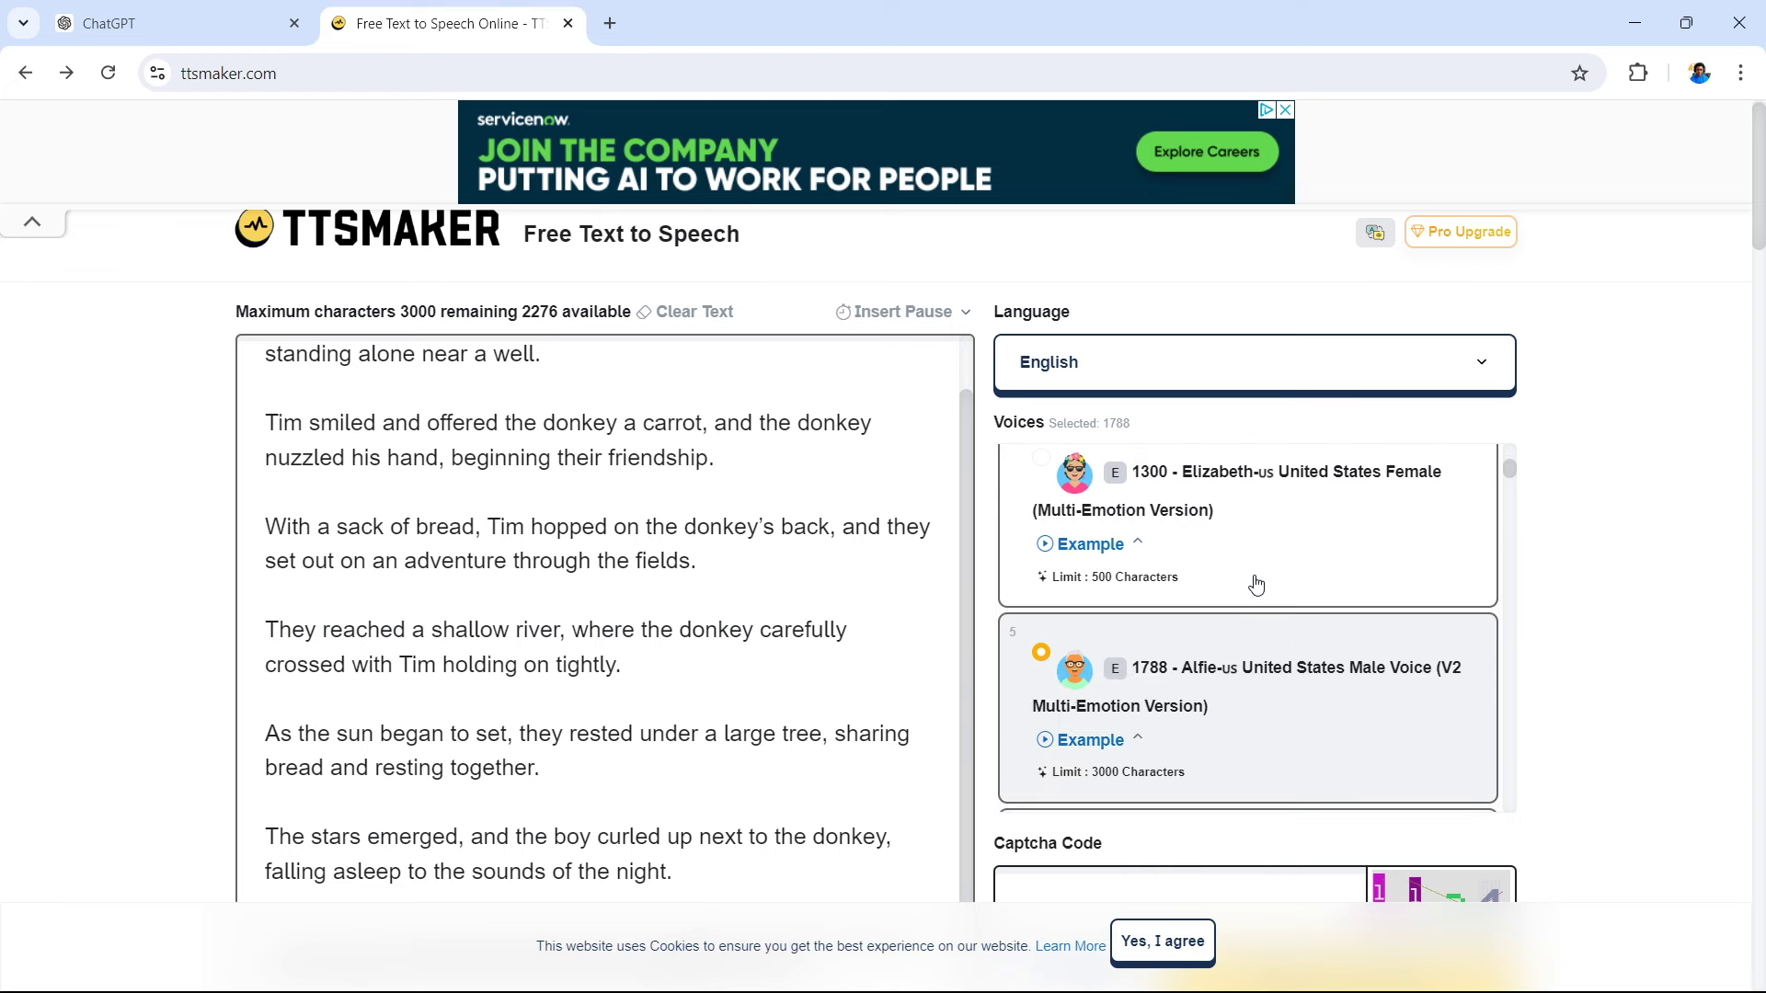
pyautogui.scroll(-1, 1256, 584)
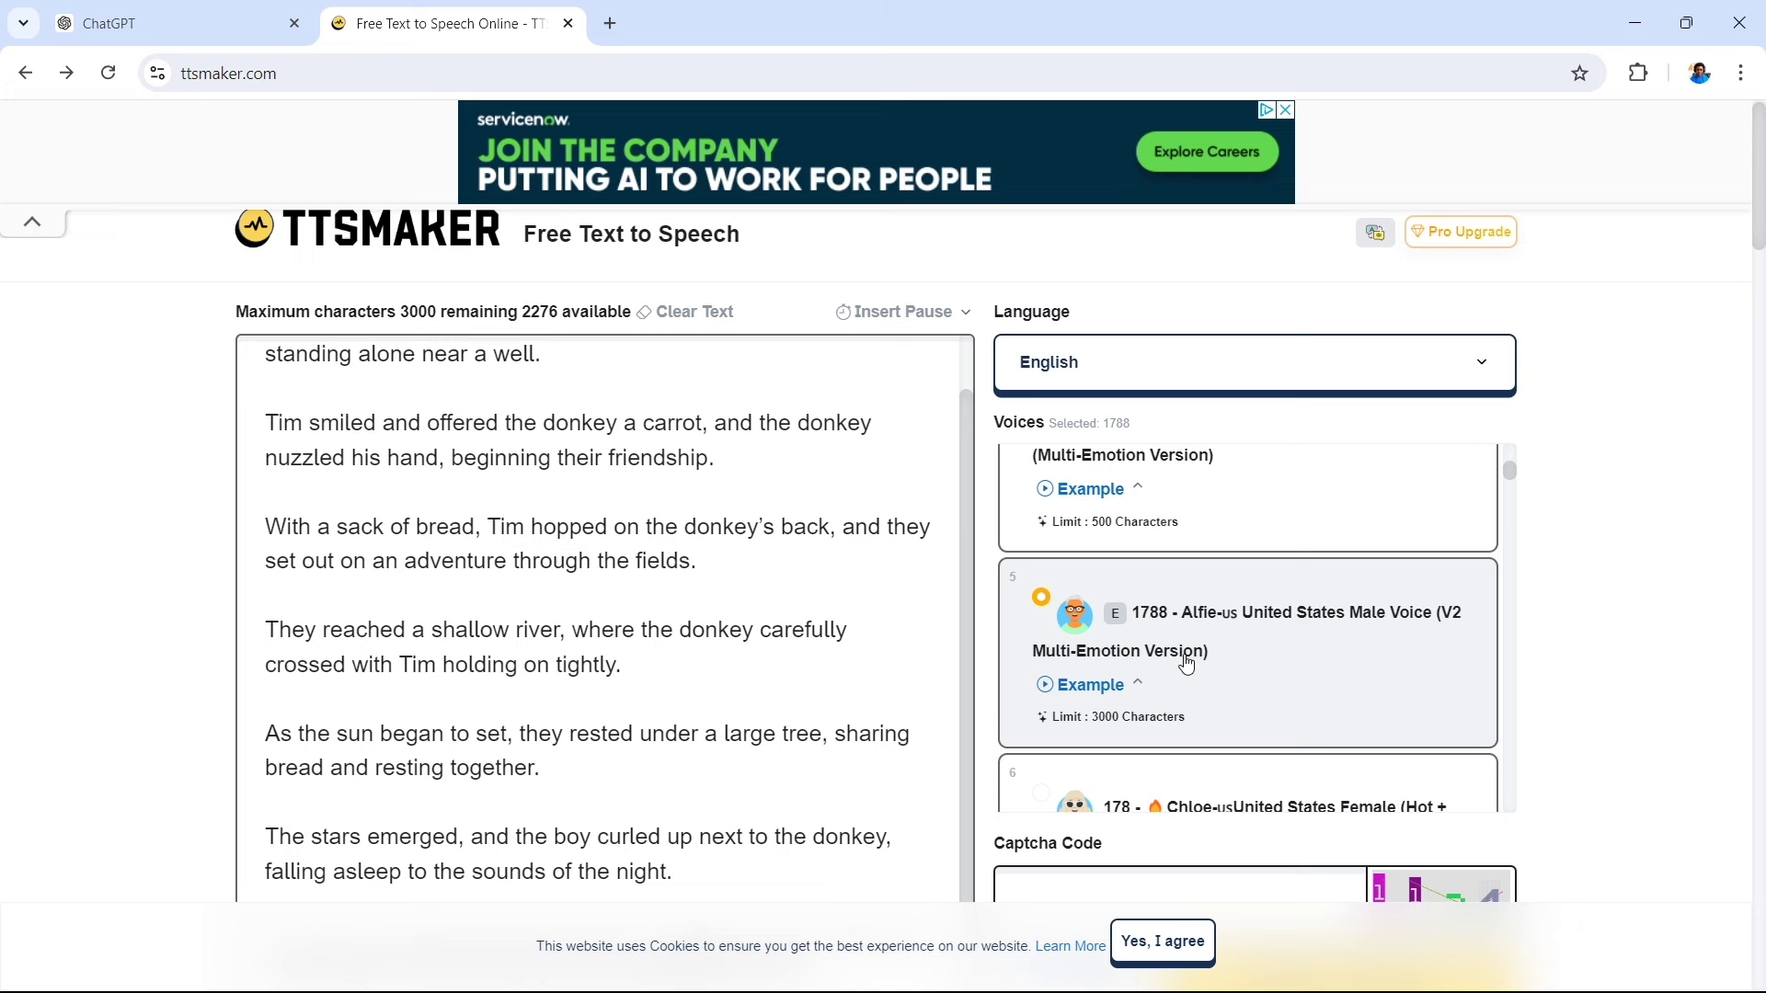
pyautogui.click(1091, 685)
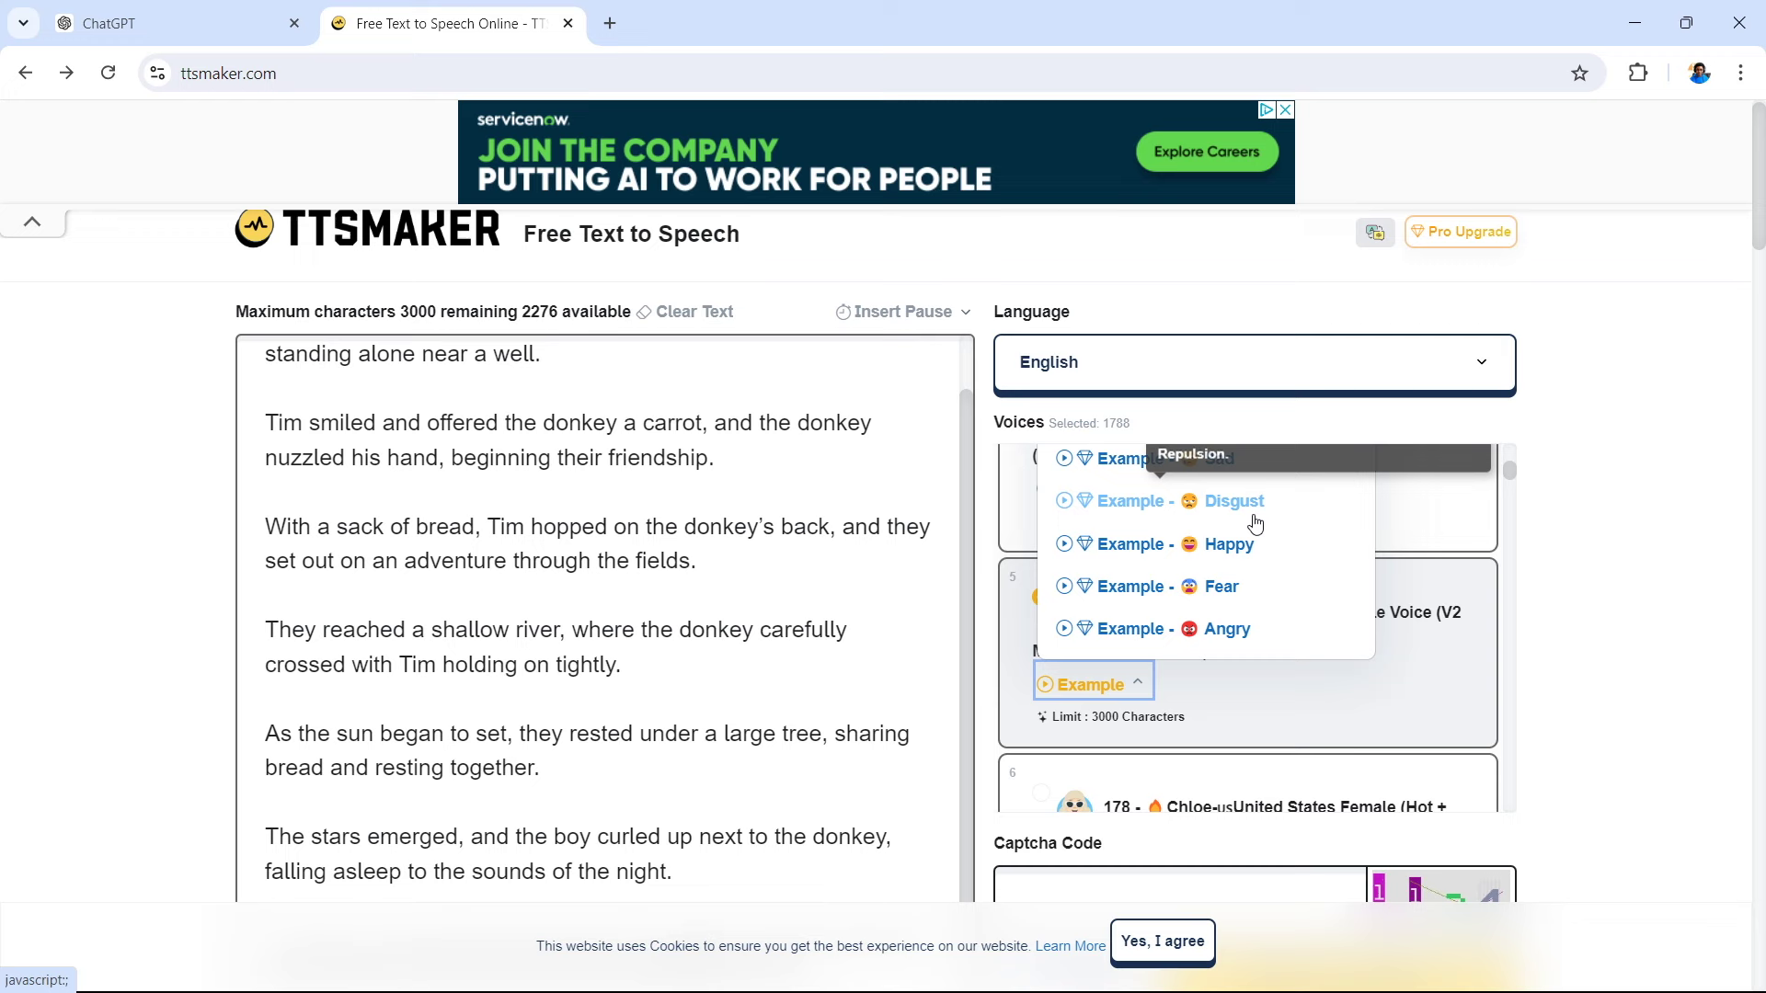
pyautogui.scroll(3, 1152, 474)
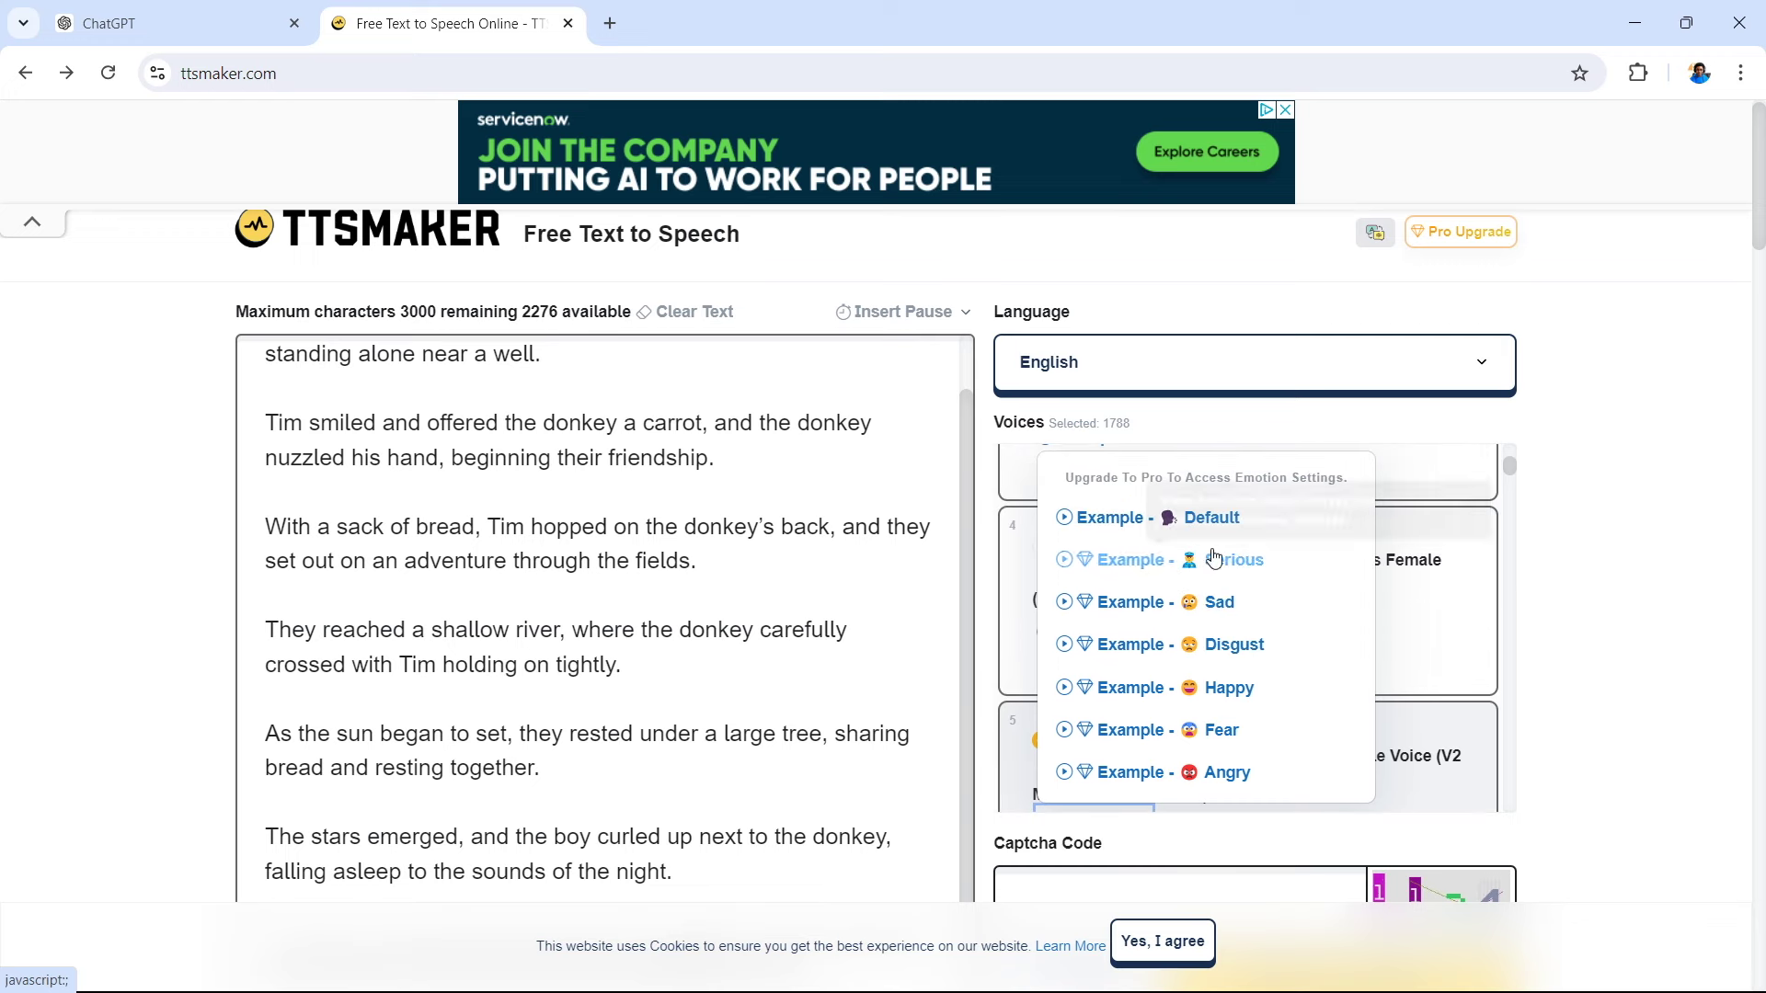
pyautogui.click(1230, 695)
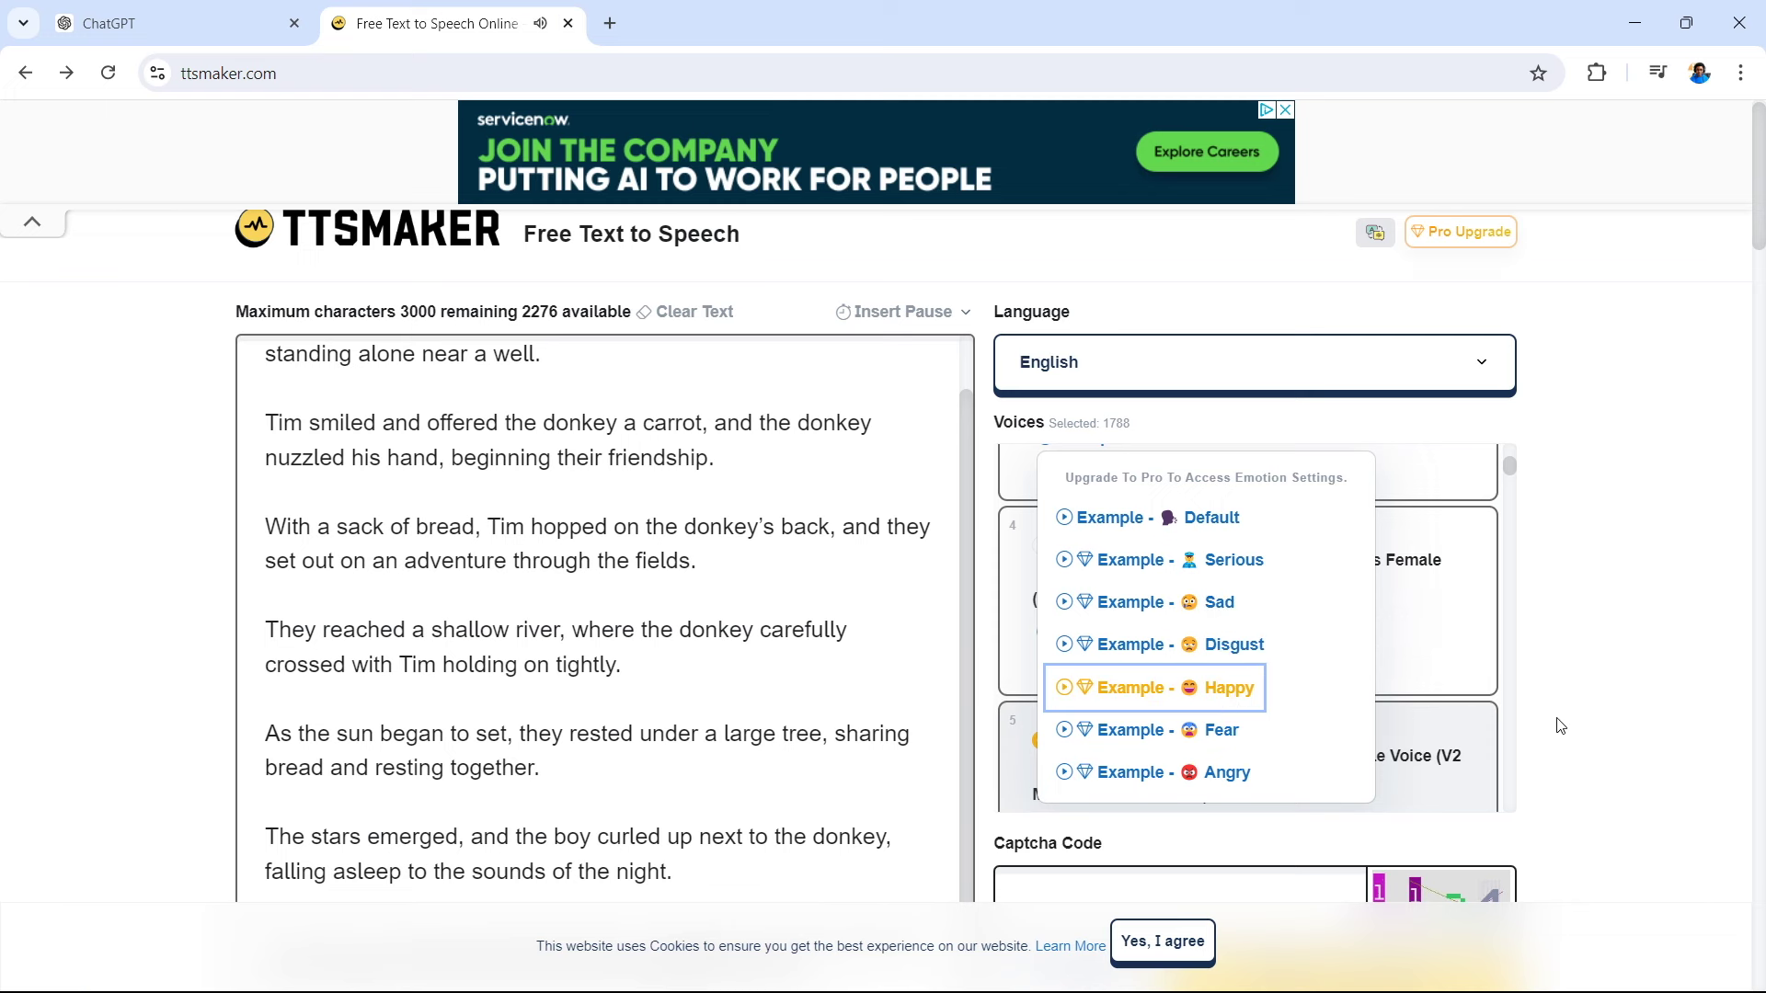
pyautogui.click(1569, 673)
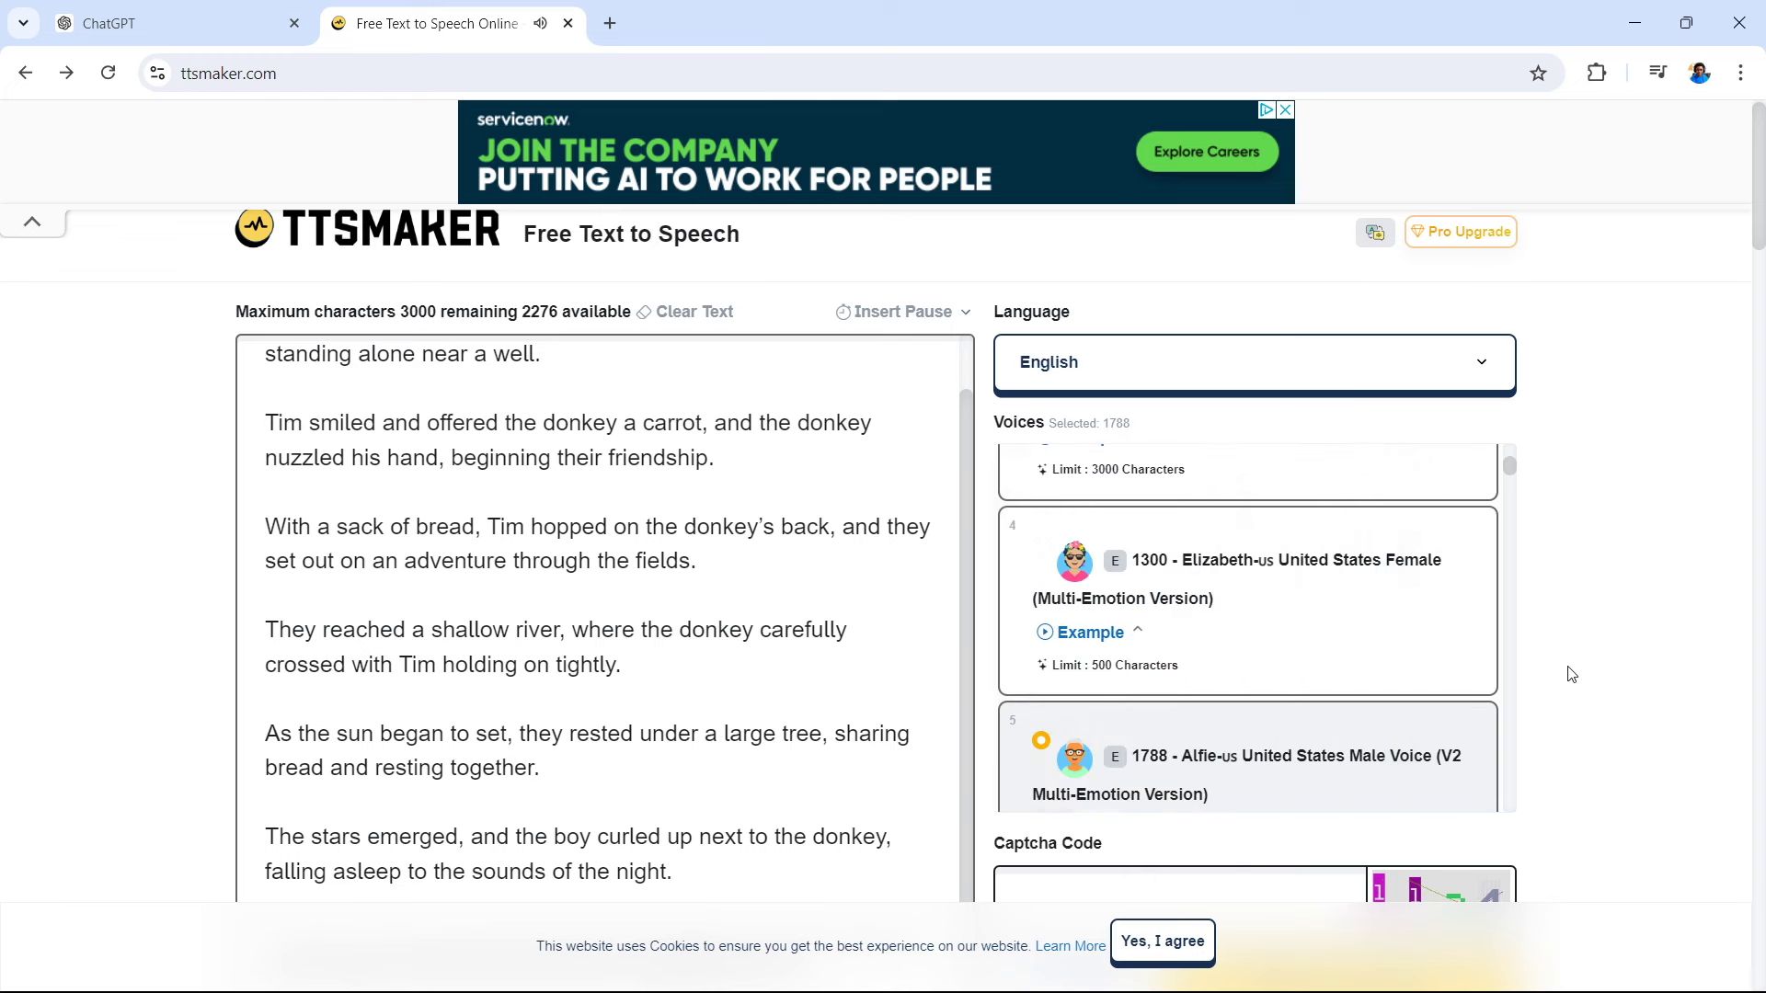
pyautogui.scroll(1, 1214, 504)
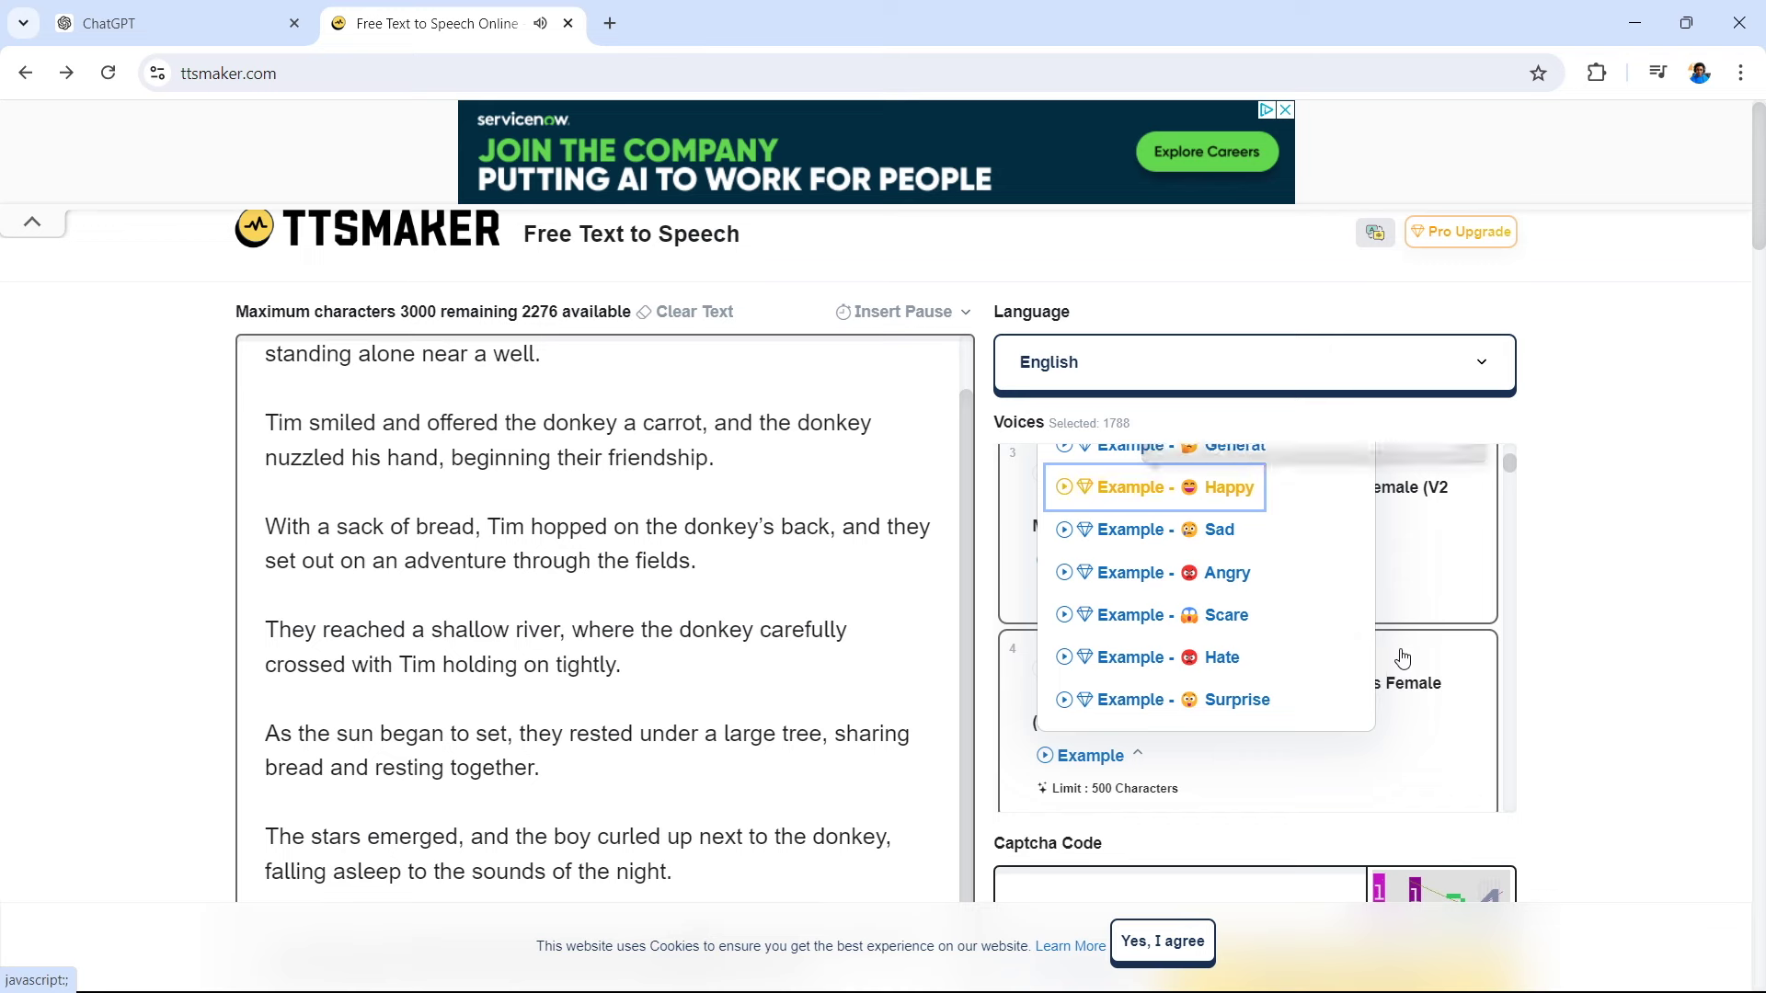
pyautogui.click(1427, 743)
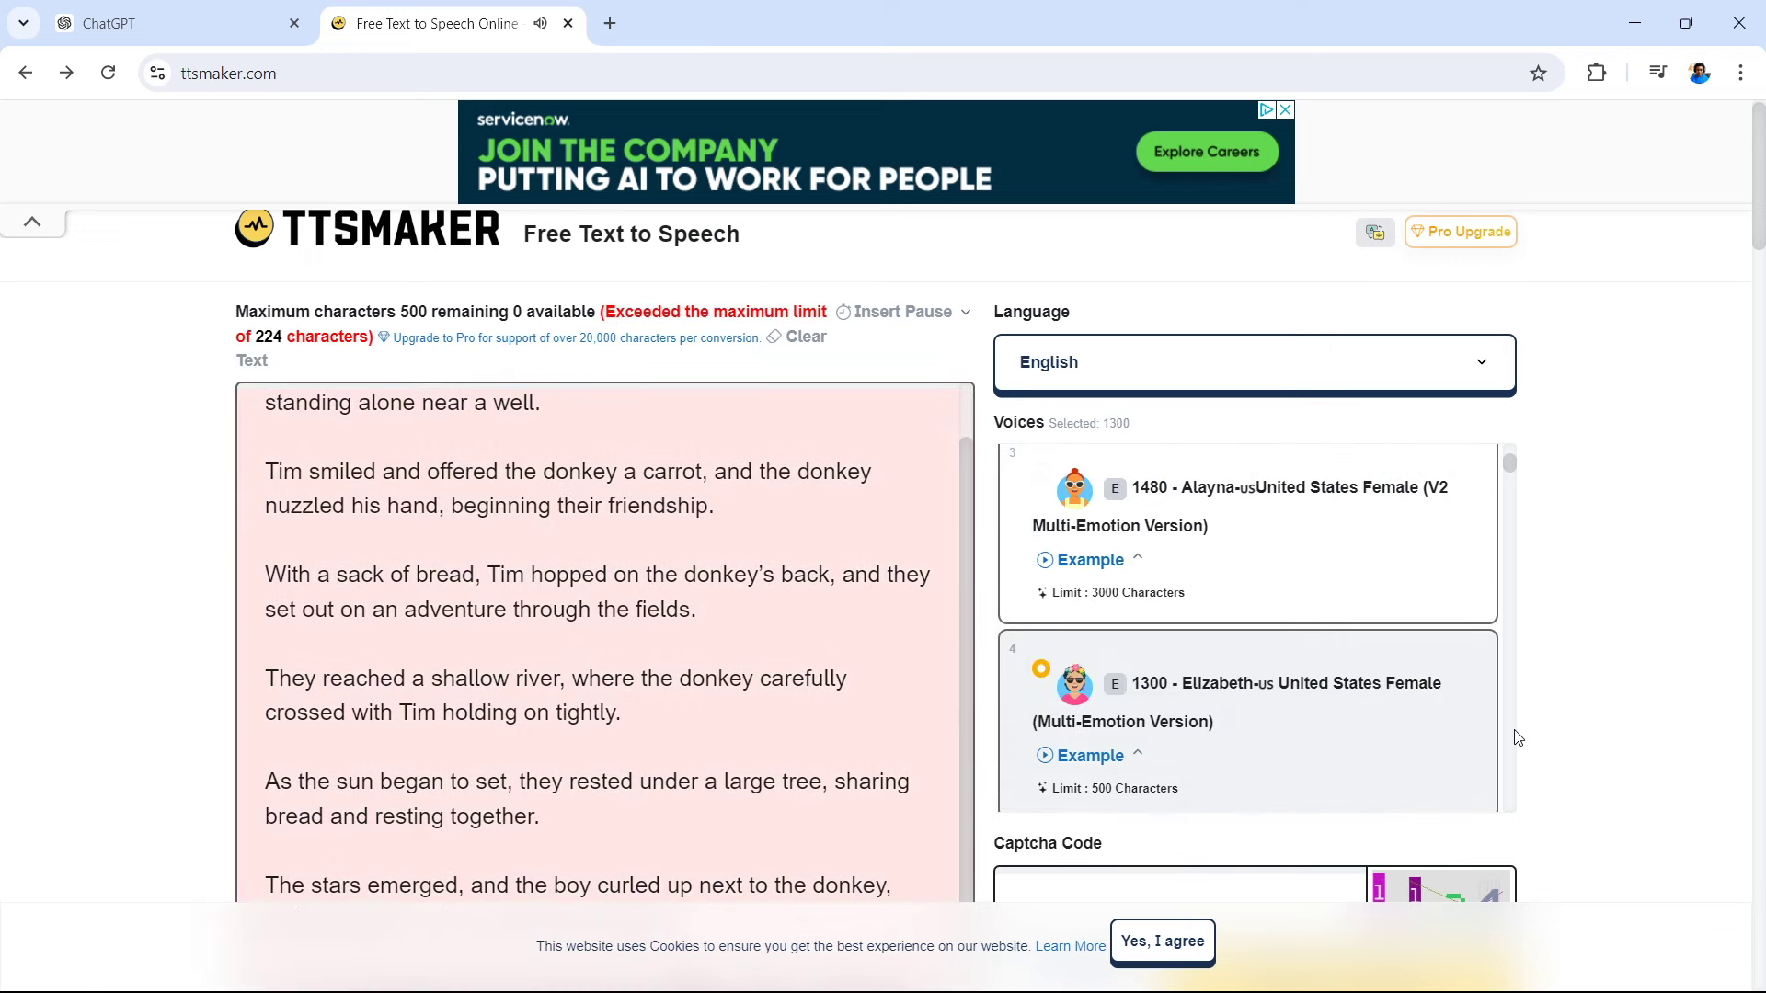
pyautogui.scroll(-2, 1311, 736)
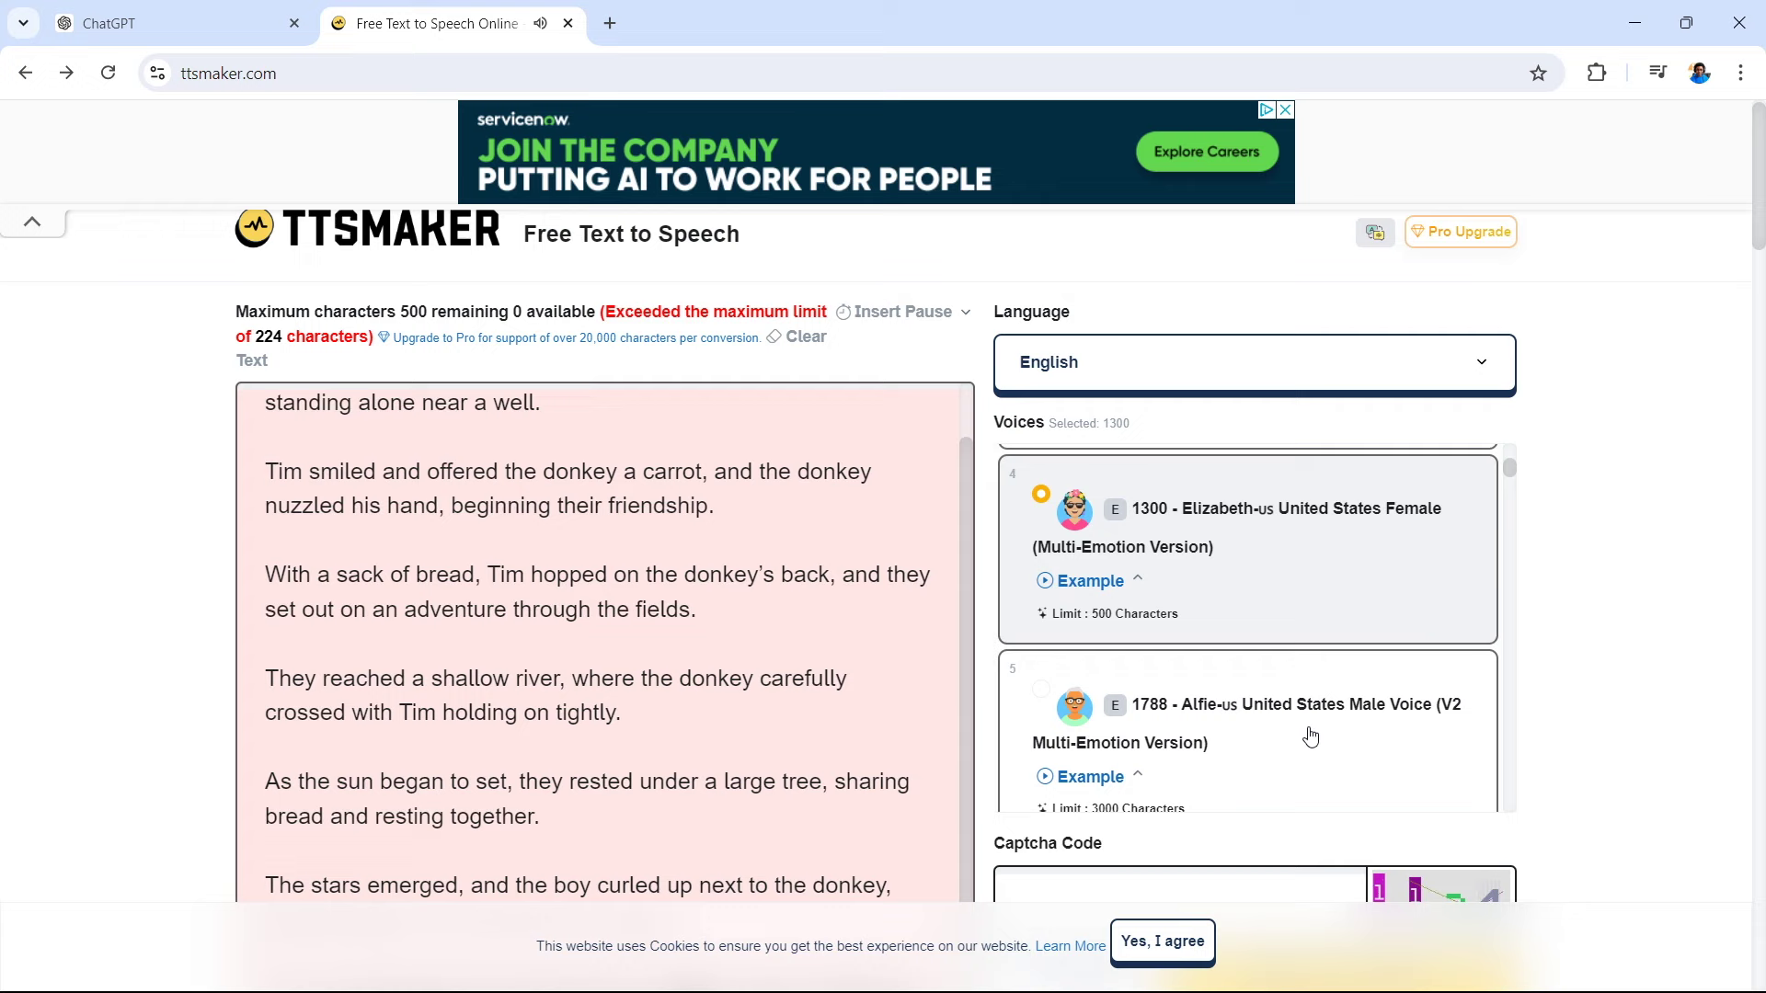
pyautogui.click(1287, 748)
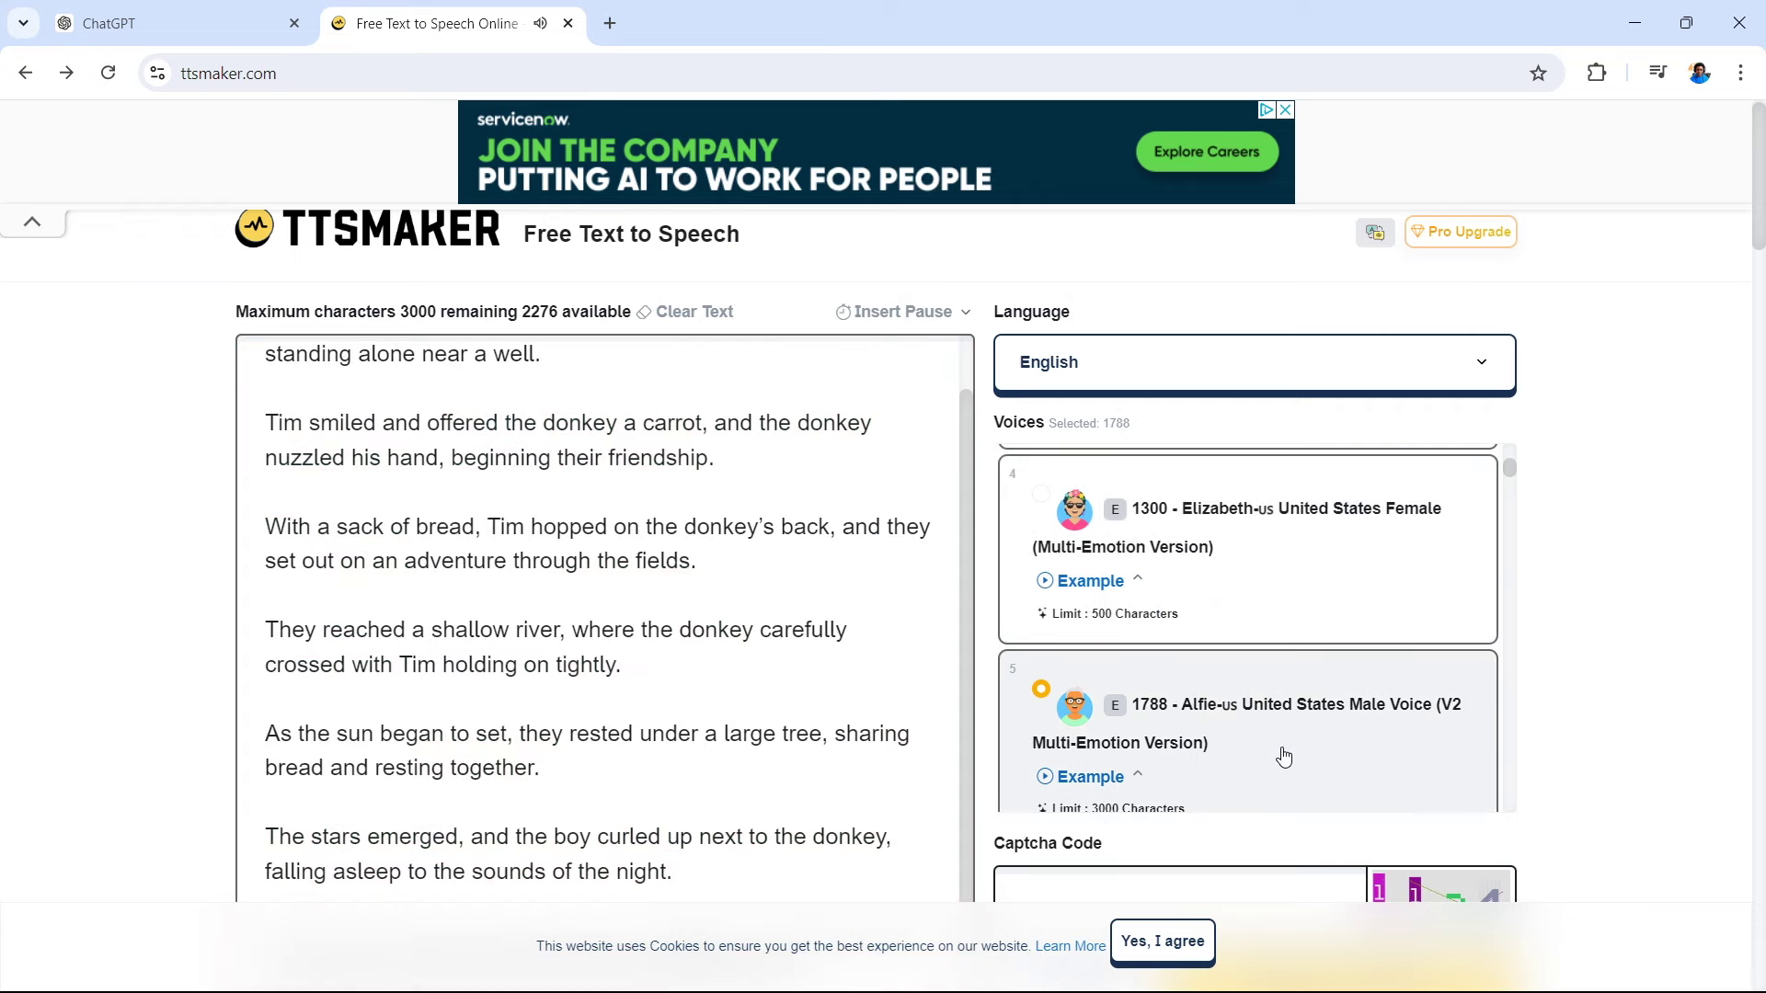
# Look through further voices, then review the additional settings for audio format, quality, speed, volume, pitch, paragraph pause and emotion
pyautogui.scroll(-1, 1318, 756)
pyautogui.scroll(-5, 1317, 758)
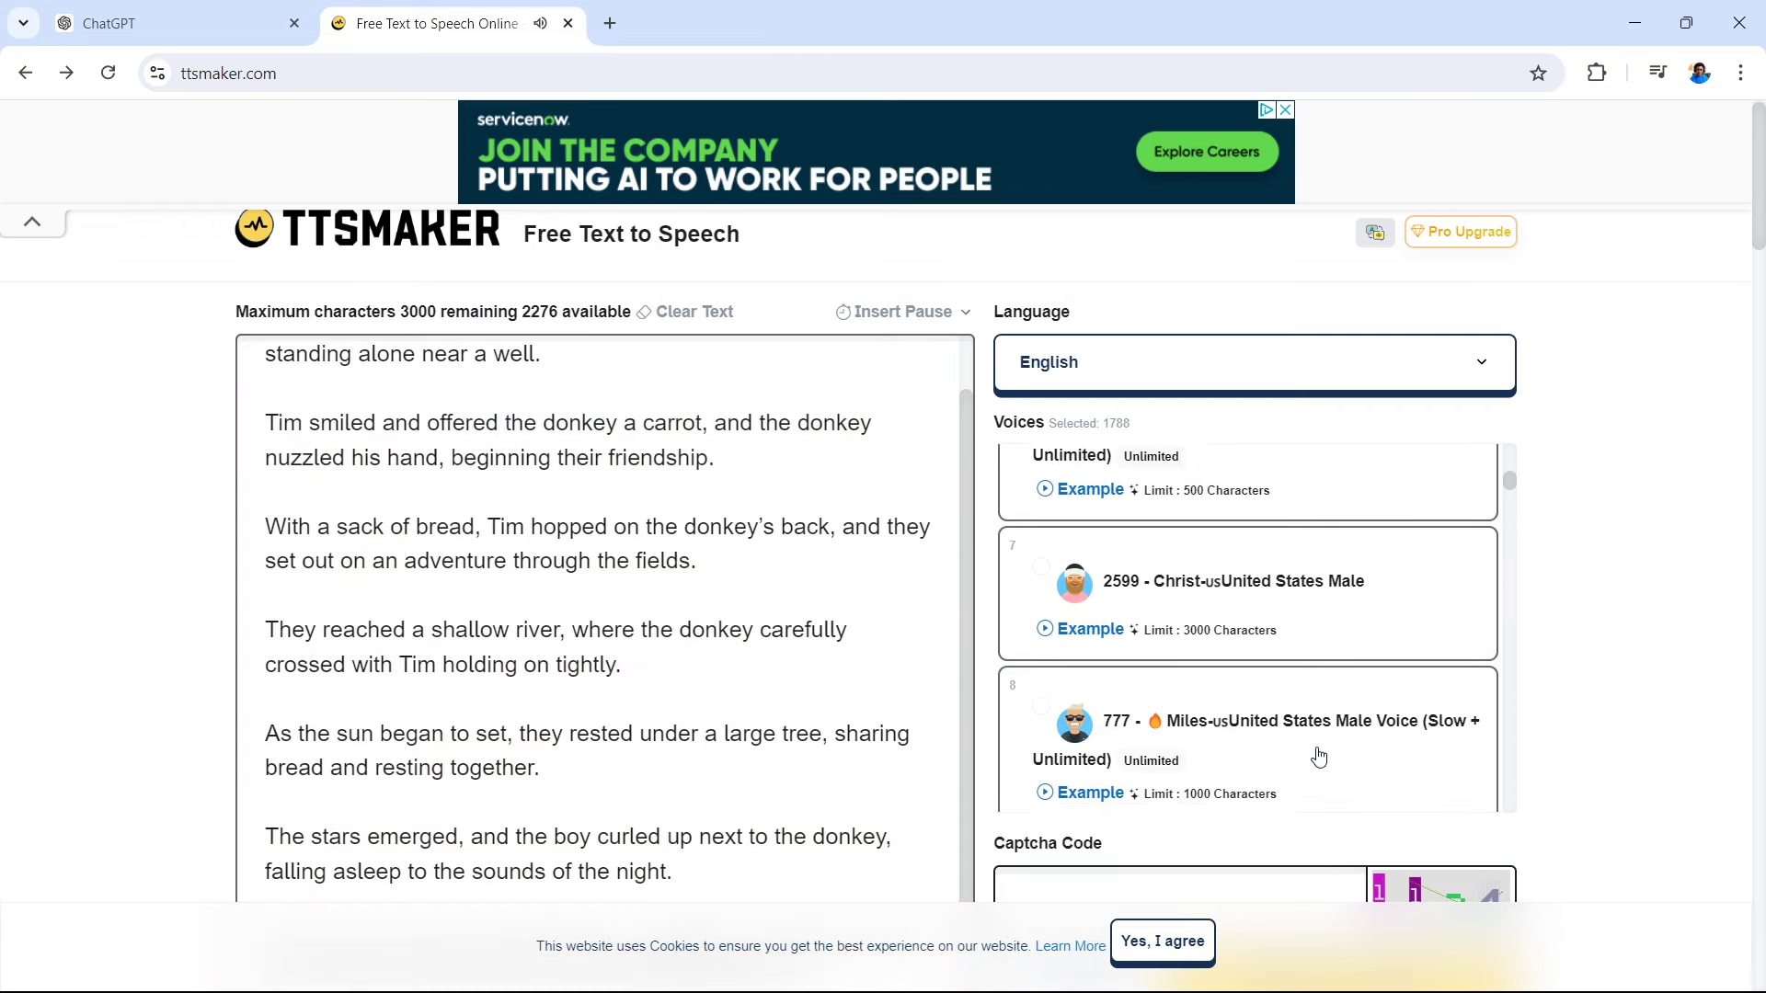
pyautogui.scroll(-4, 1603, 578)
pyautogui.scroll(-1, 1603, 577)
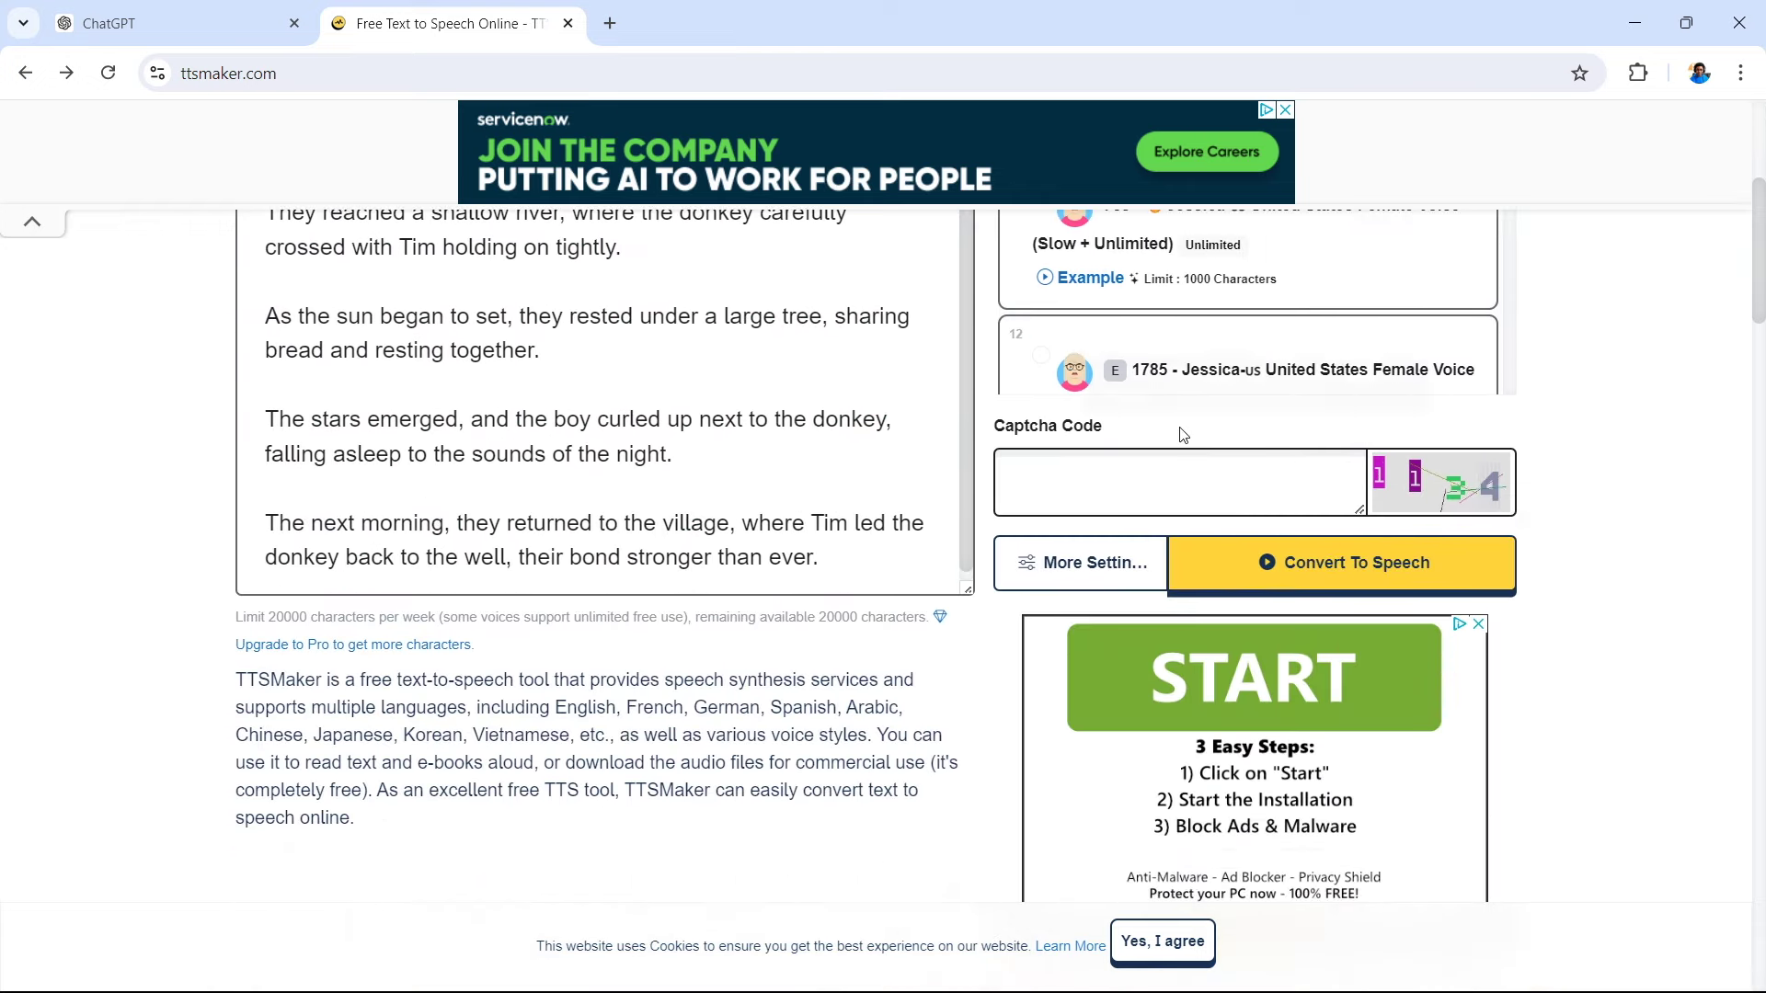
pyautogui.click(1080, 563)
pyautogui.scroll(-4, 1139, 685)
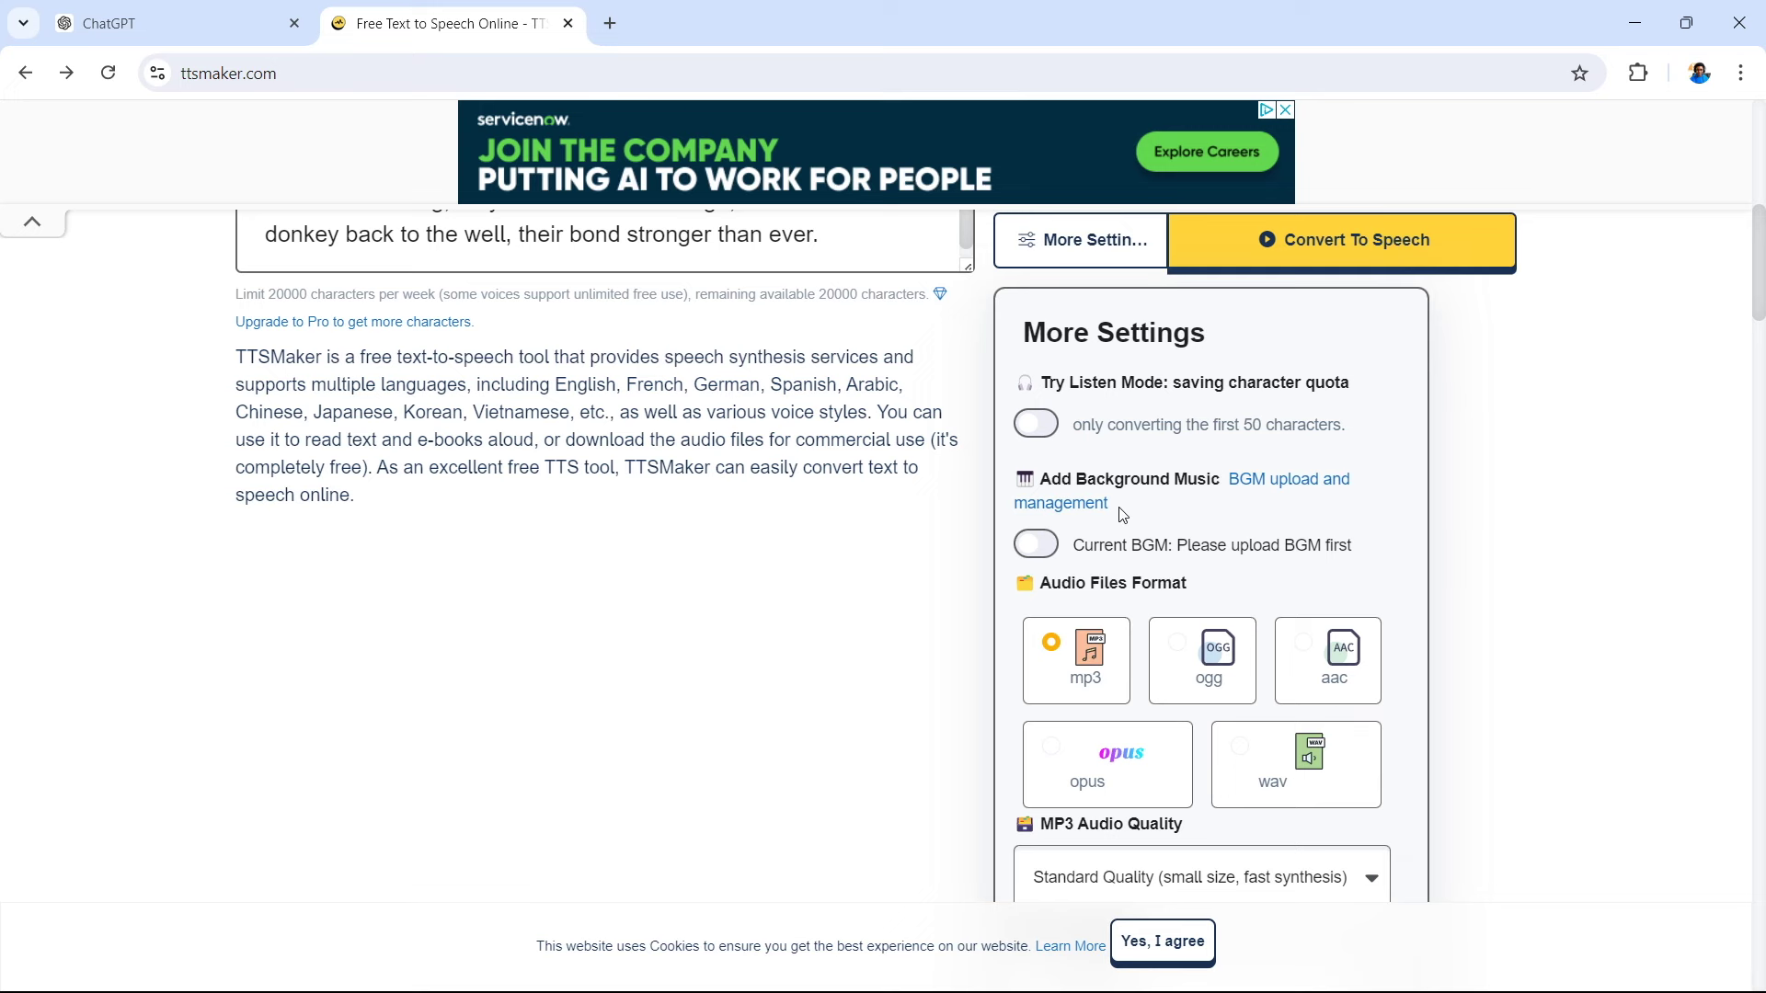
pyautogui.scroll(-4, 1183, 485)
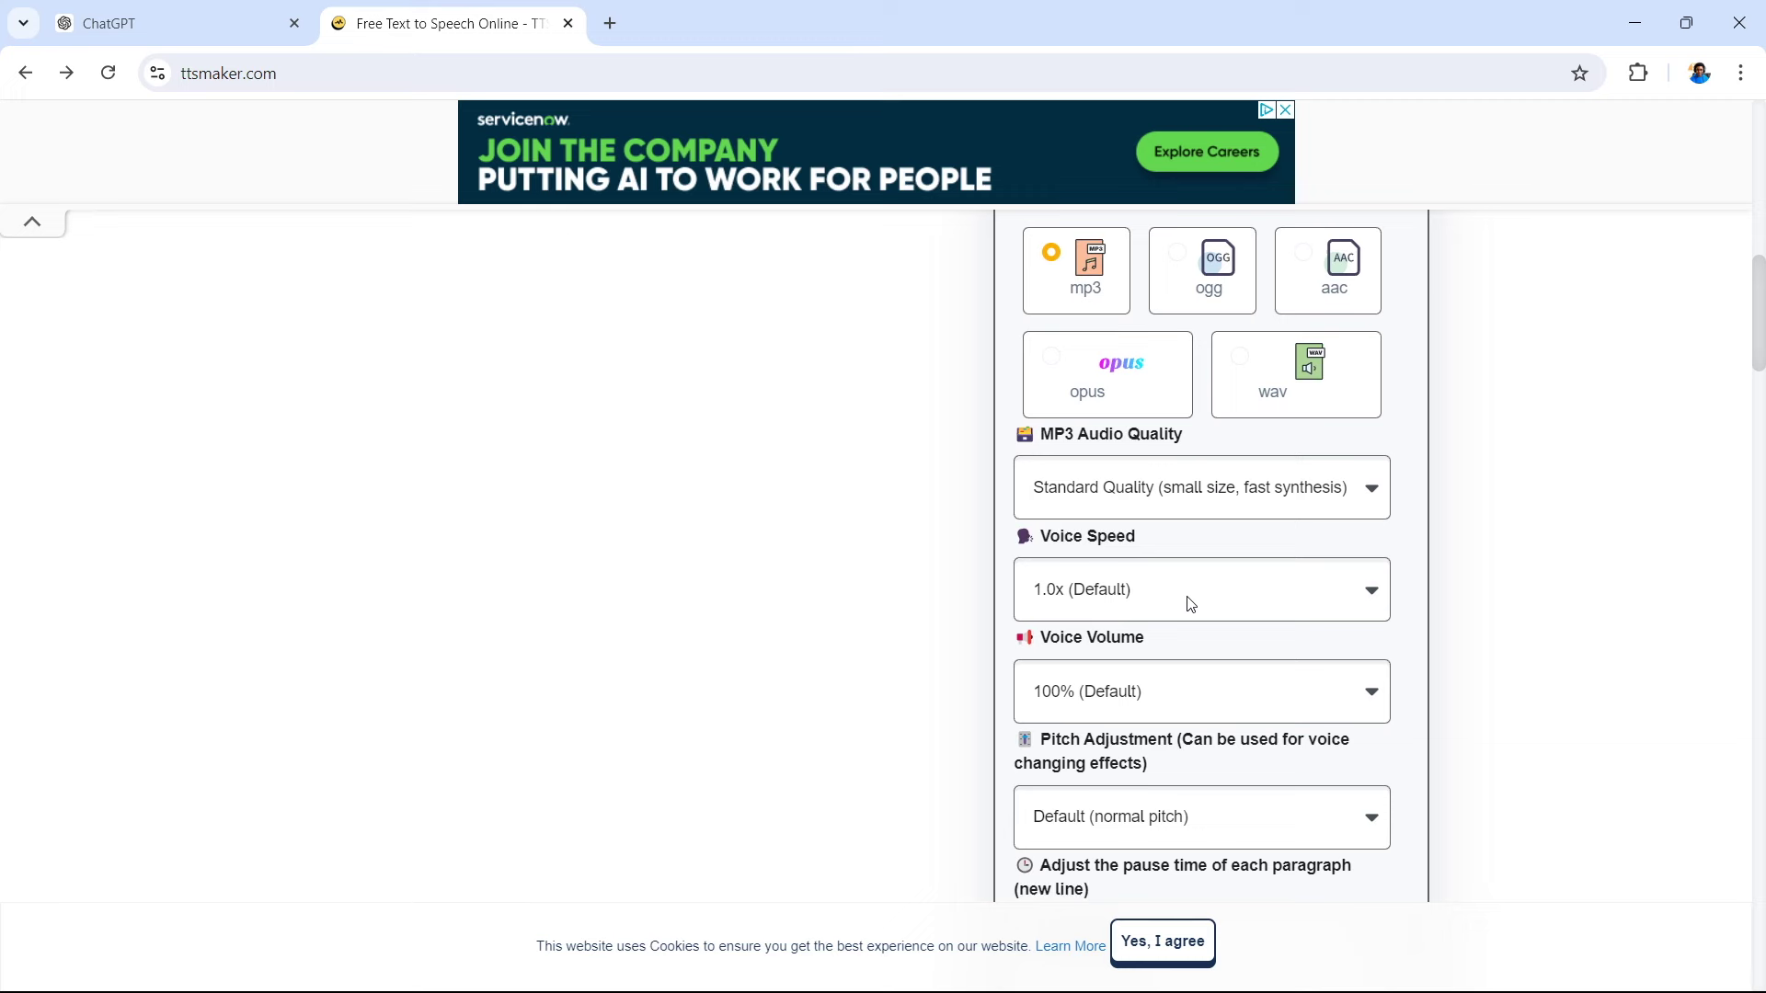
pyautogui.scroll(-6, 1249, 727)
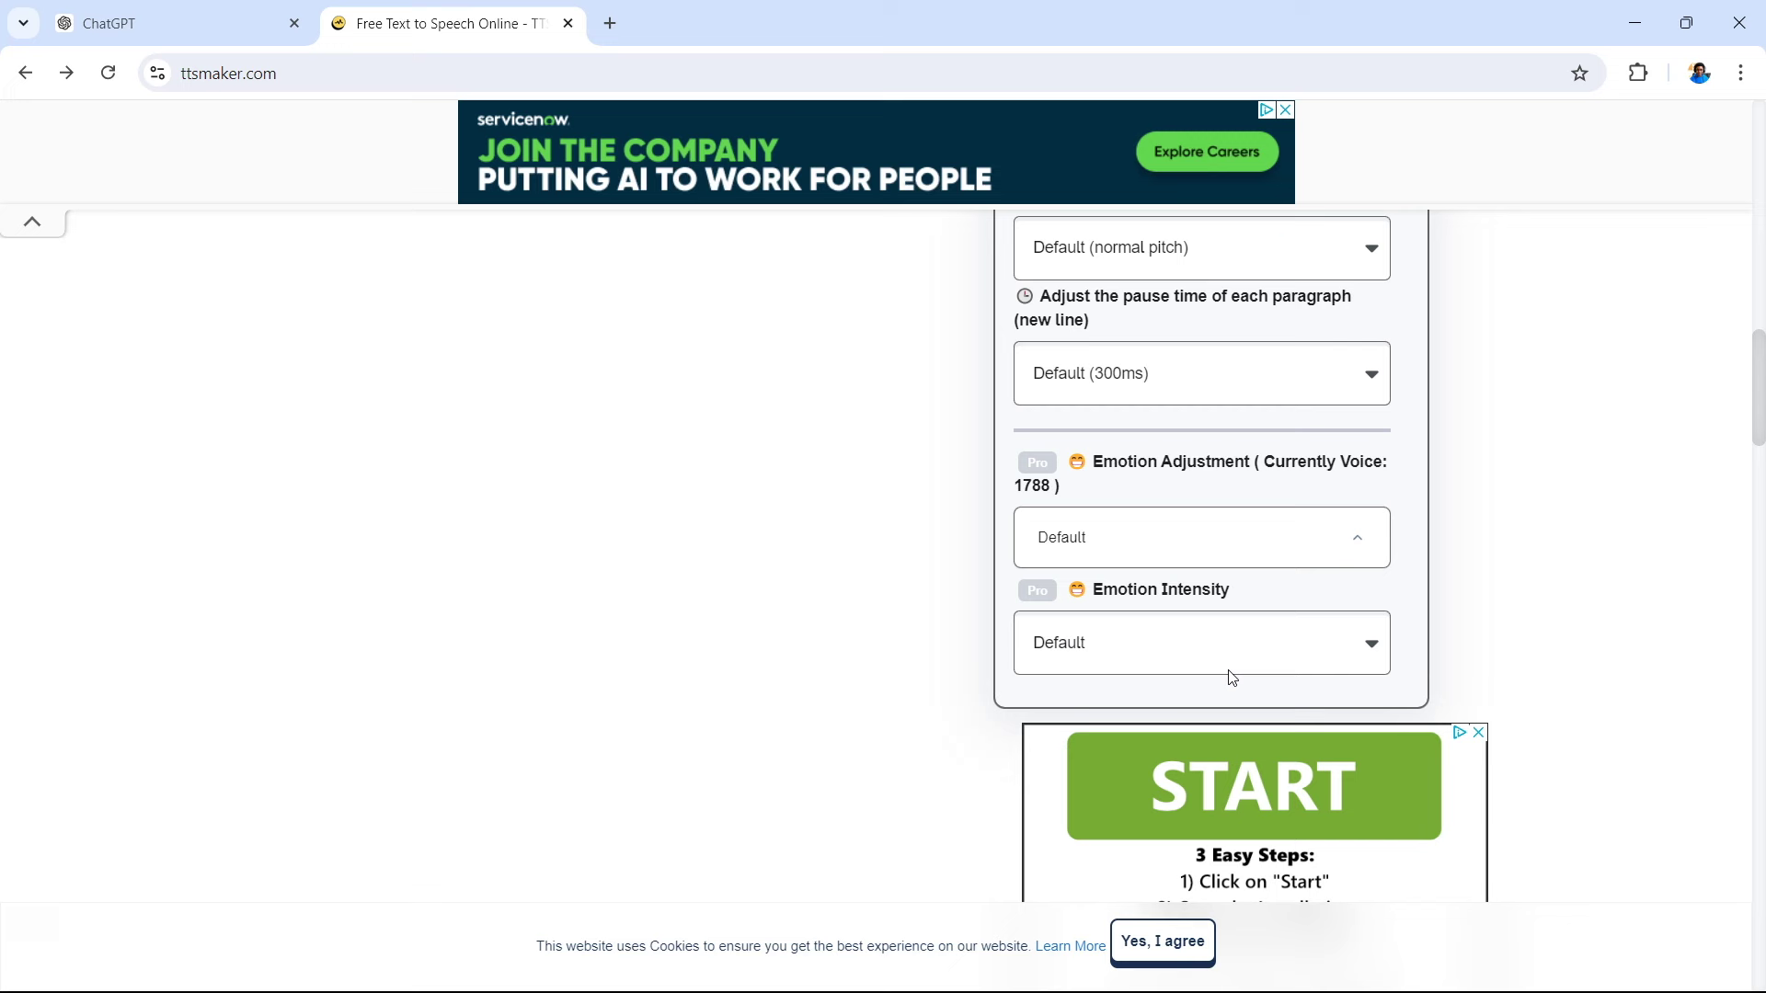
pyautogui.moveTo(1042, 598)
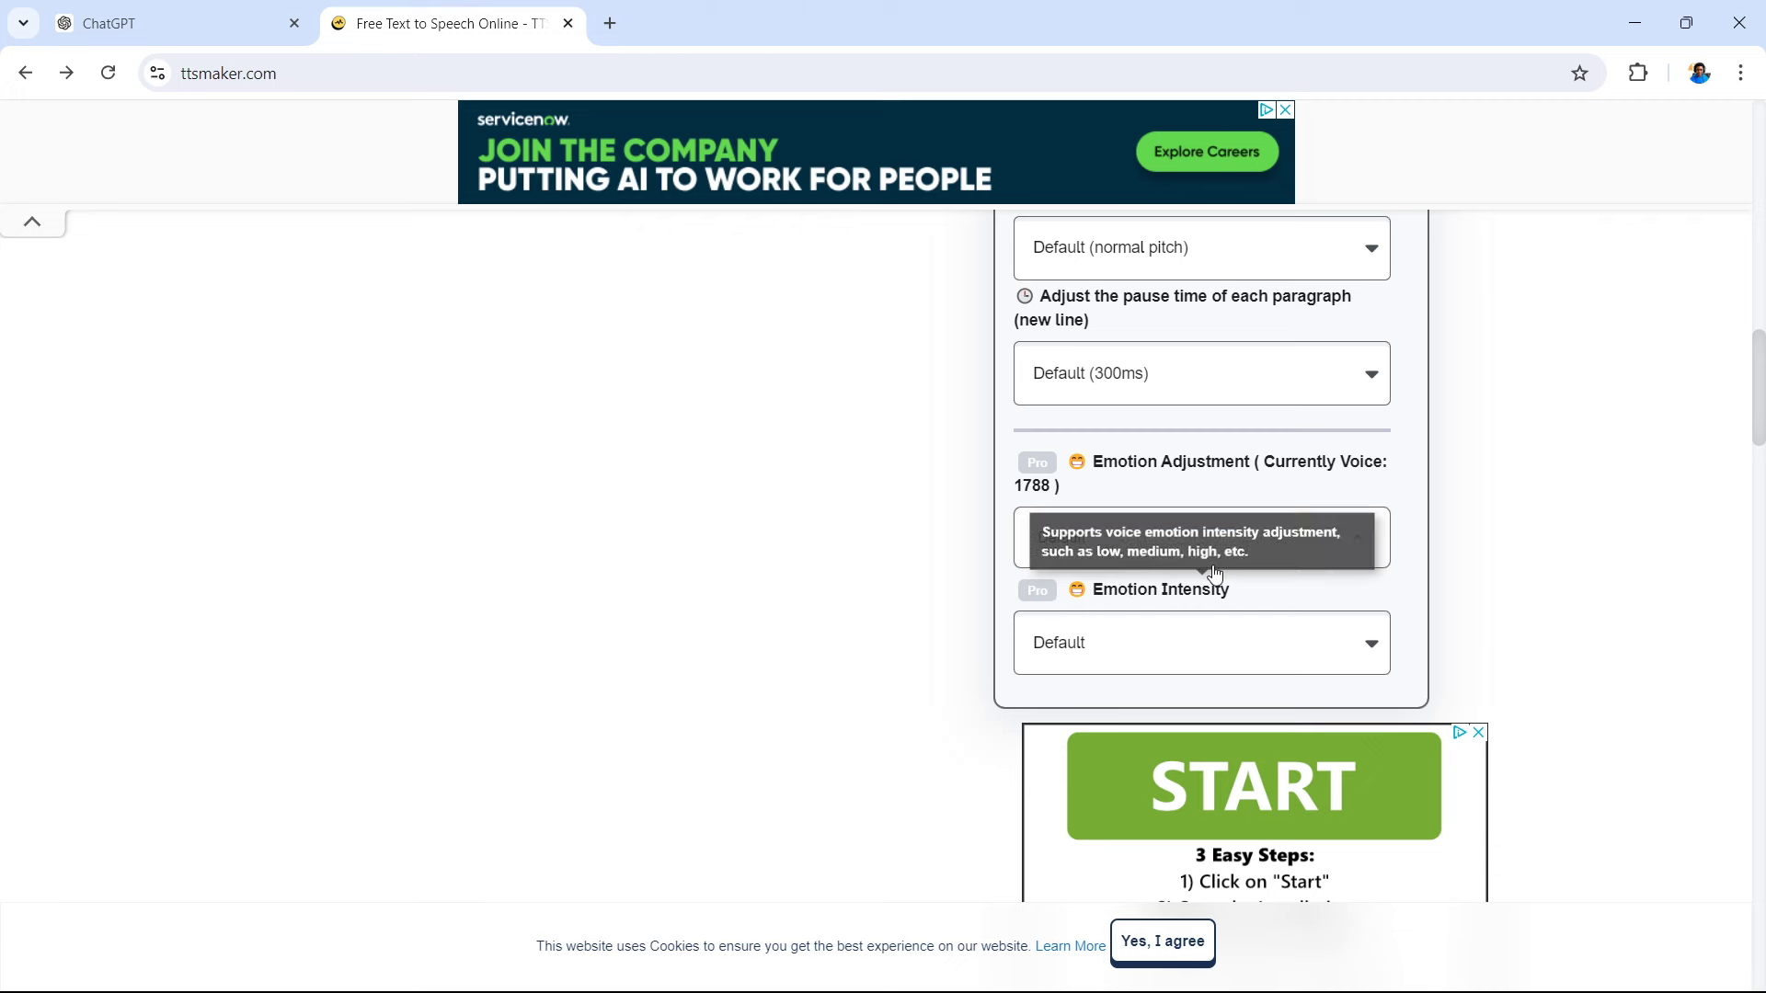
# Fill in the displayed captcha code and convert the narration to speech
pyautogui.scroll(10, 1113, 596)
pyautogui.click(1180, 407)
pyautogui.write('1134')
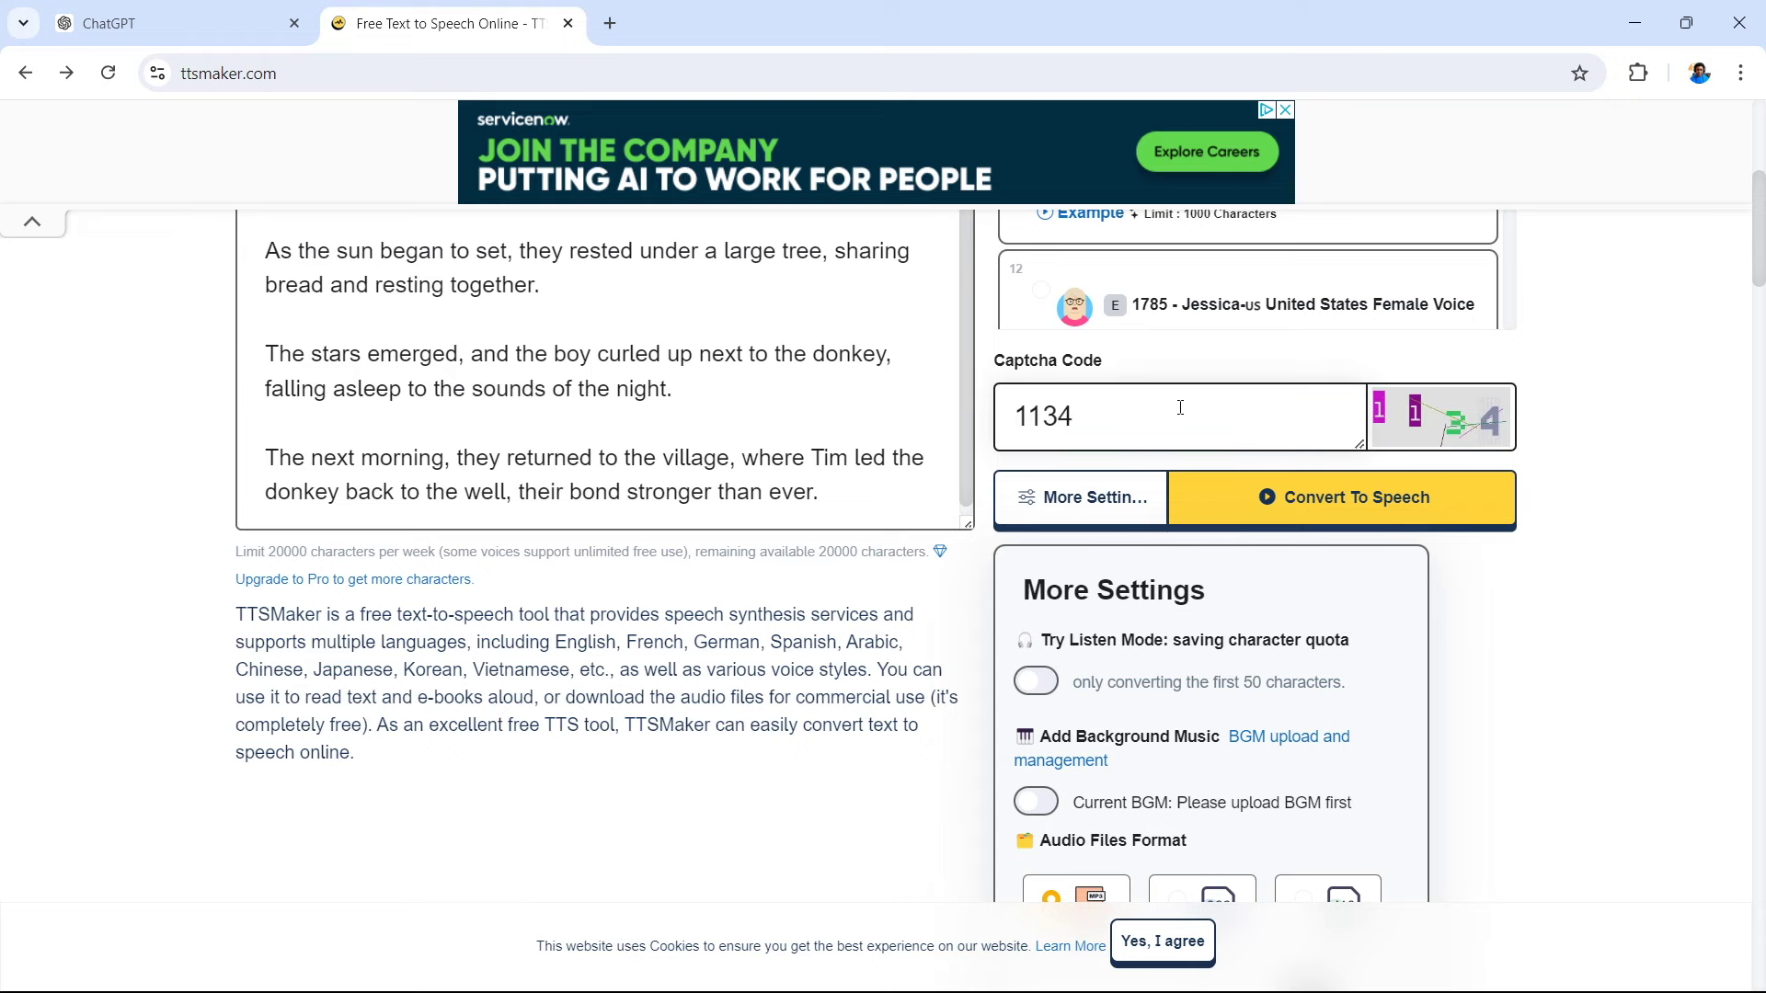
pyautogui.click(1304, 501)
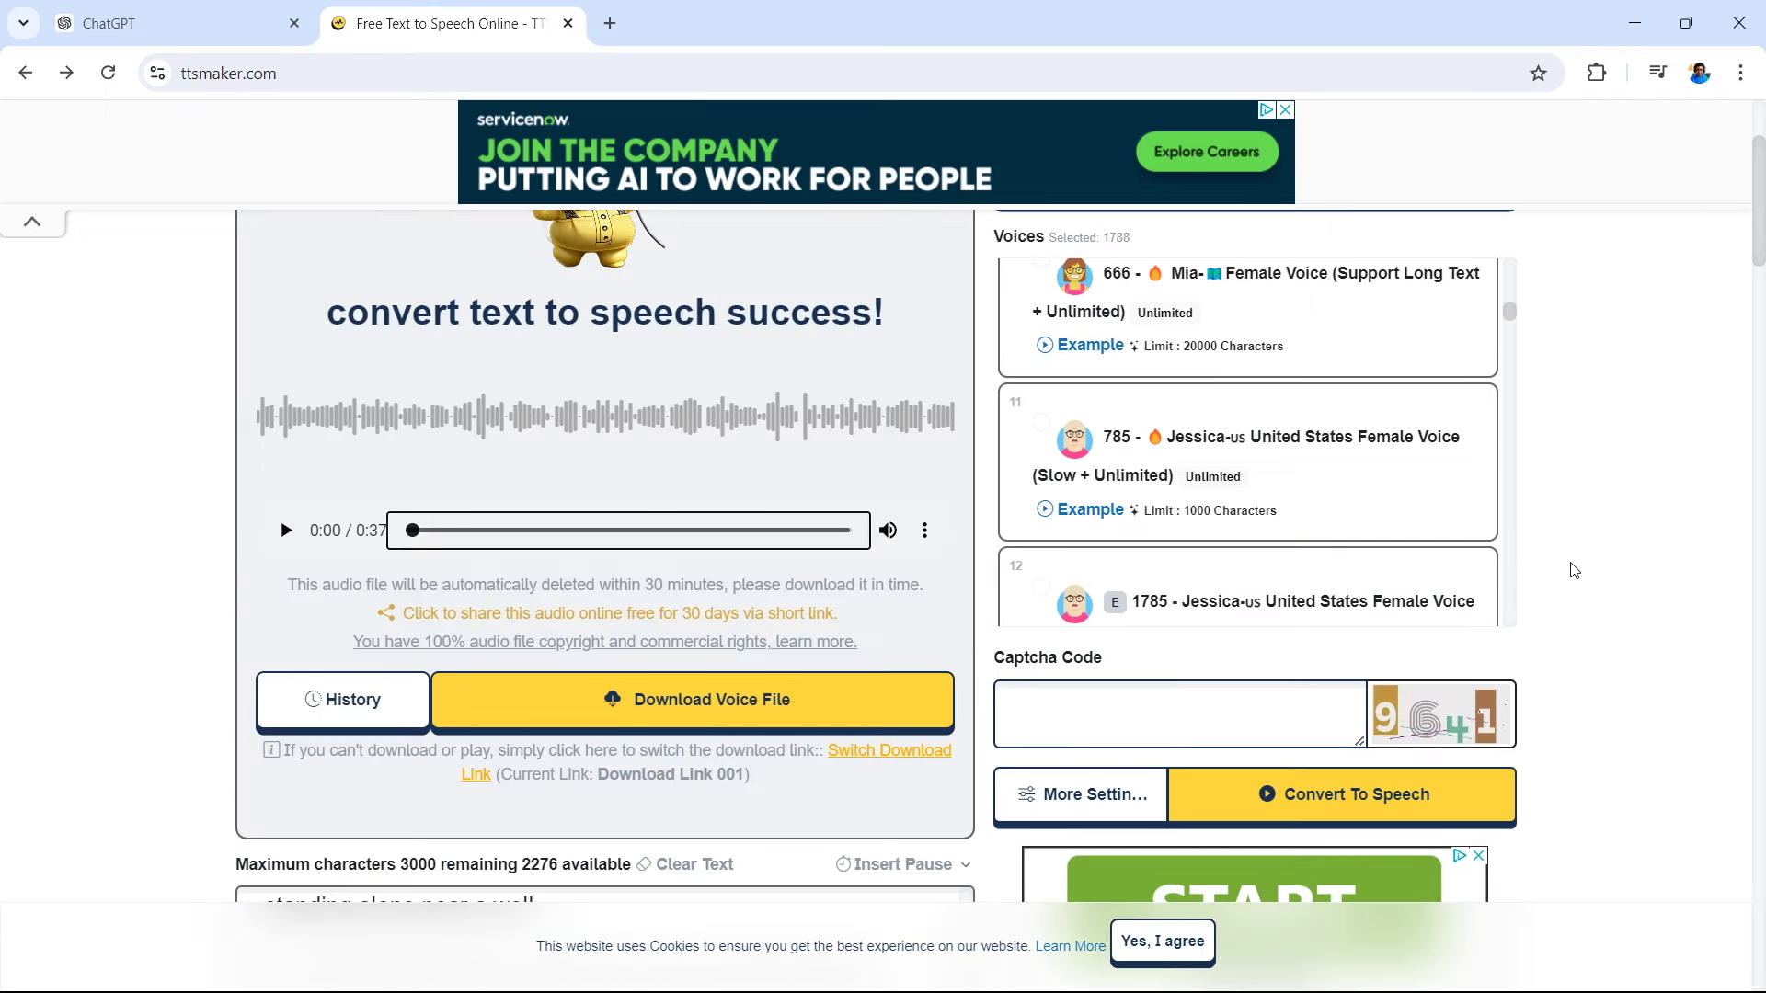
# Play the generated voice-over to the end and download the audio file
pyautogui.click(285, 531)
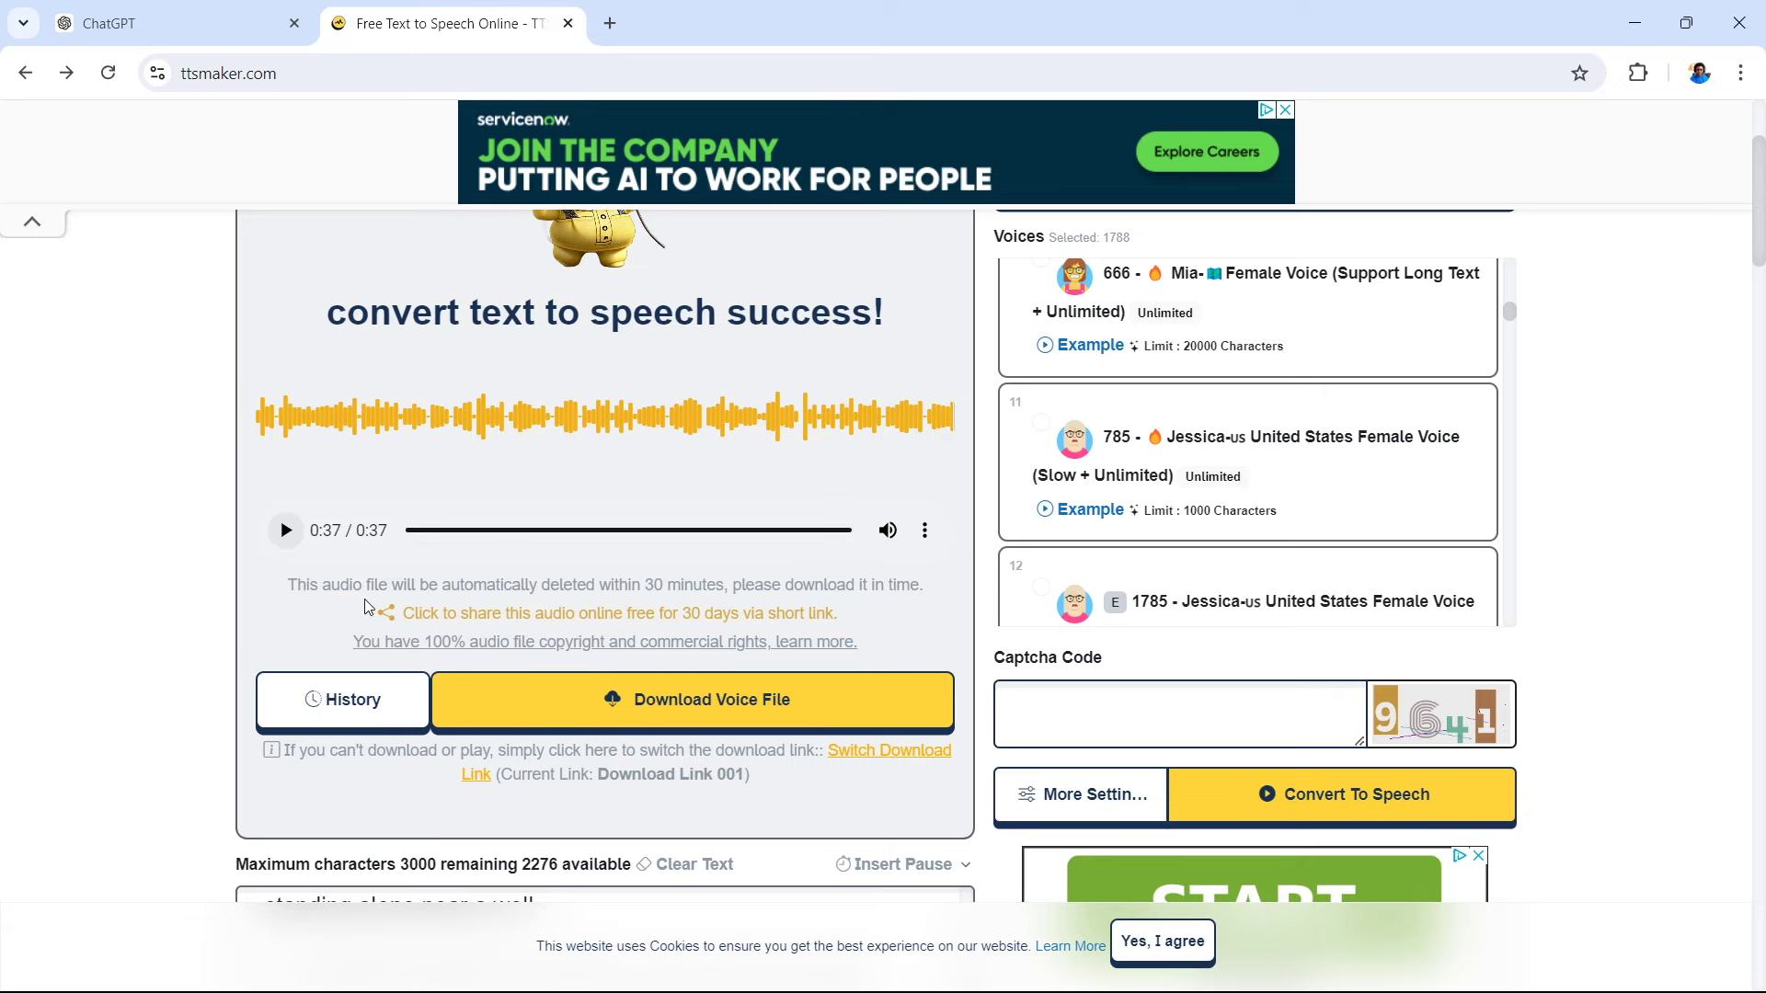
pyautogui.click(525, 699)
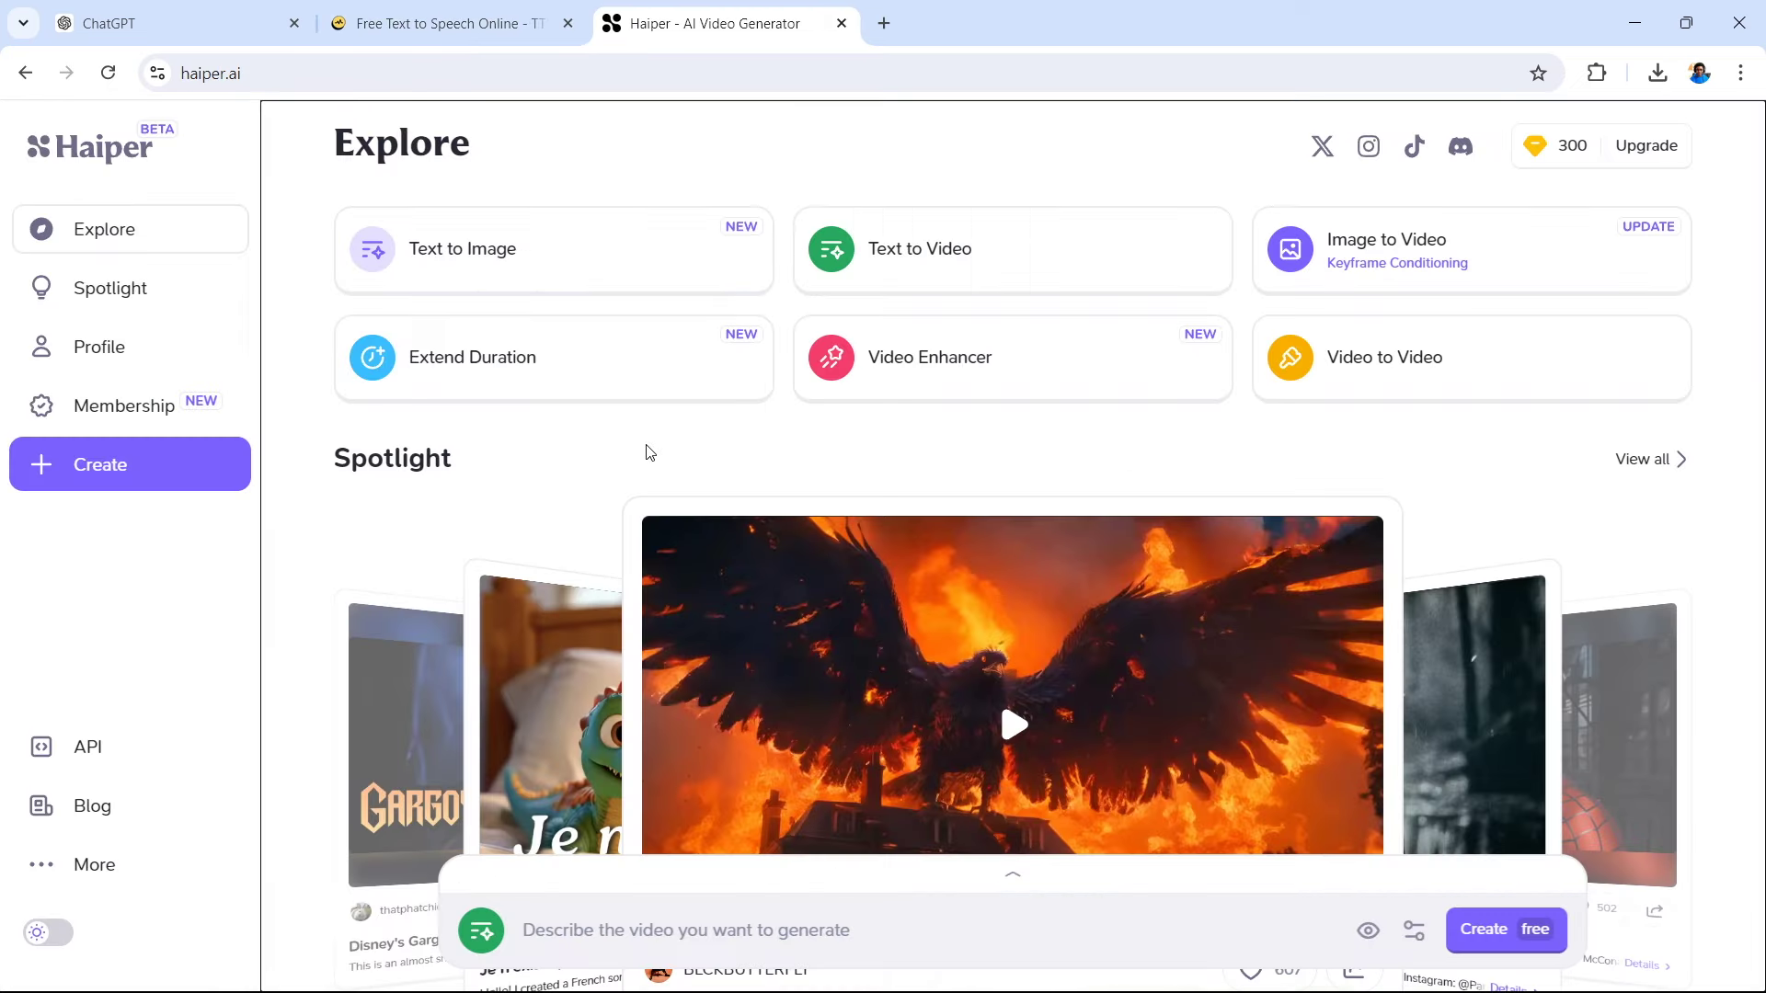
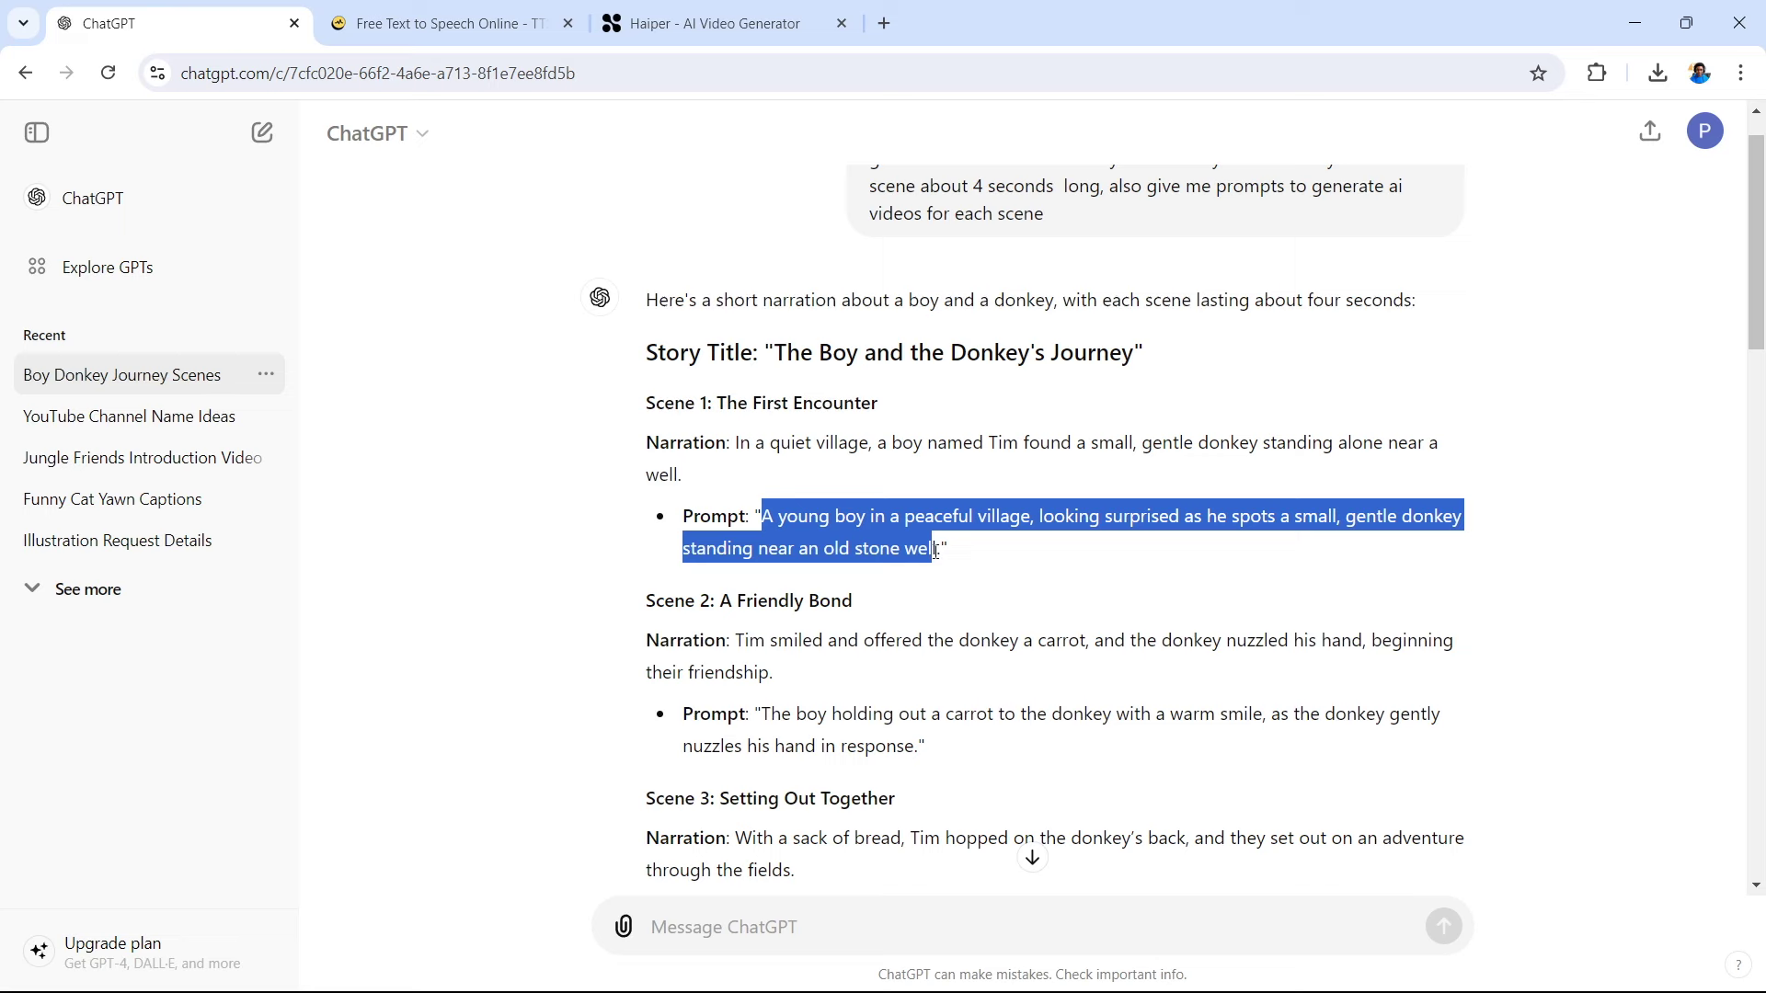
# Copy the Scene 1 prompt from ChatGPT into Haiper's video description and append "3d animation. Disney Inspired."
pyautogui.moveTo(935, 549); pyautogui.dragTo(938, 549)
pyautogui.hotkey('ctrl', 'c')
pyautogui.click(685, 30)
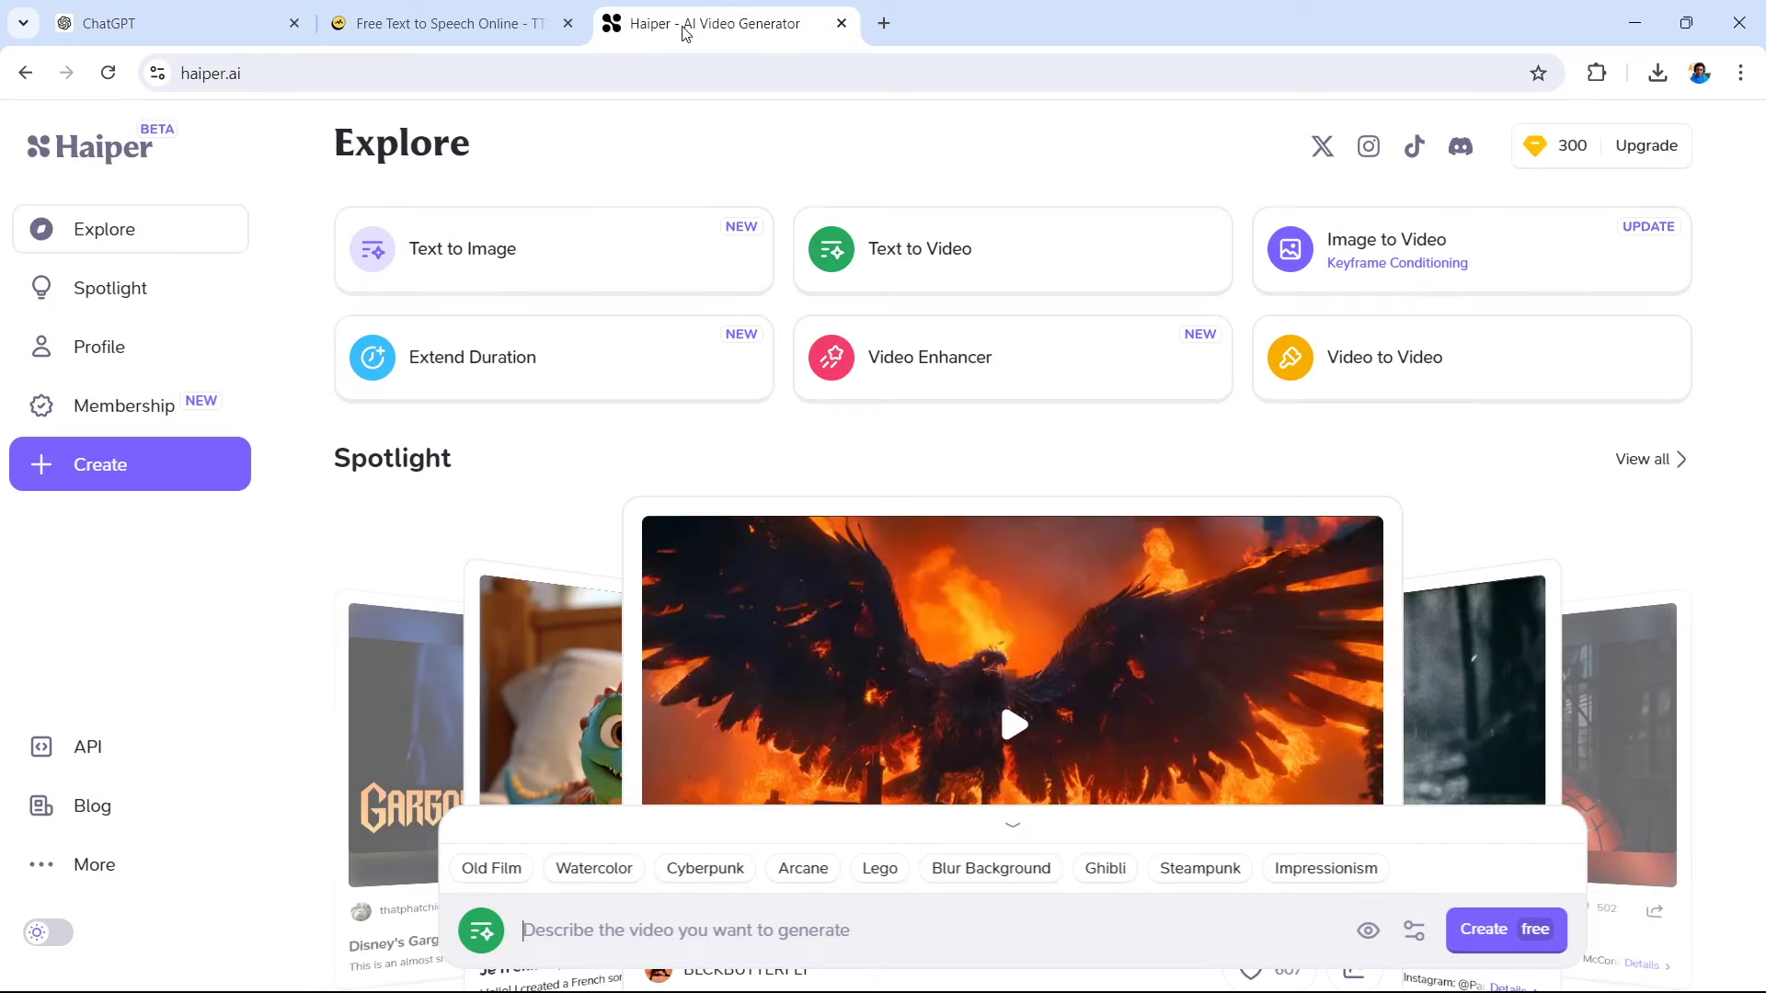
pyautogui.click(612, 931)
pyautogui.hotkey('ctrl', 'v')
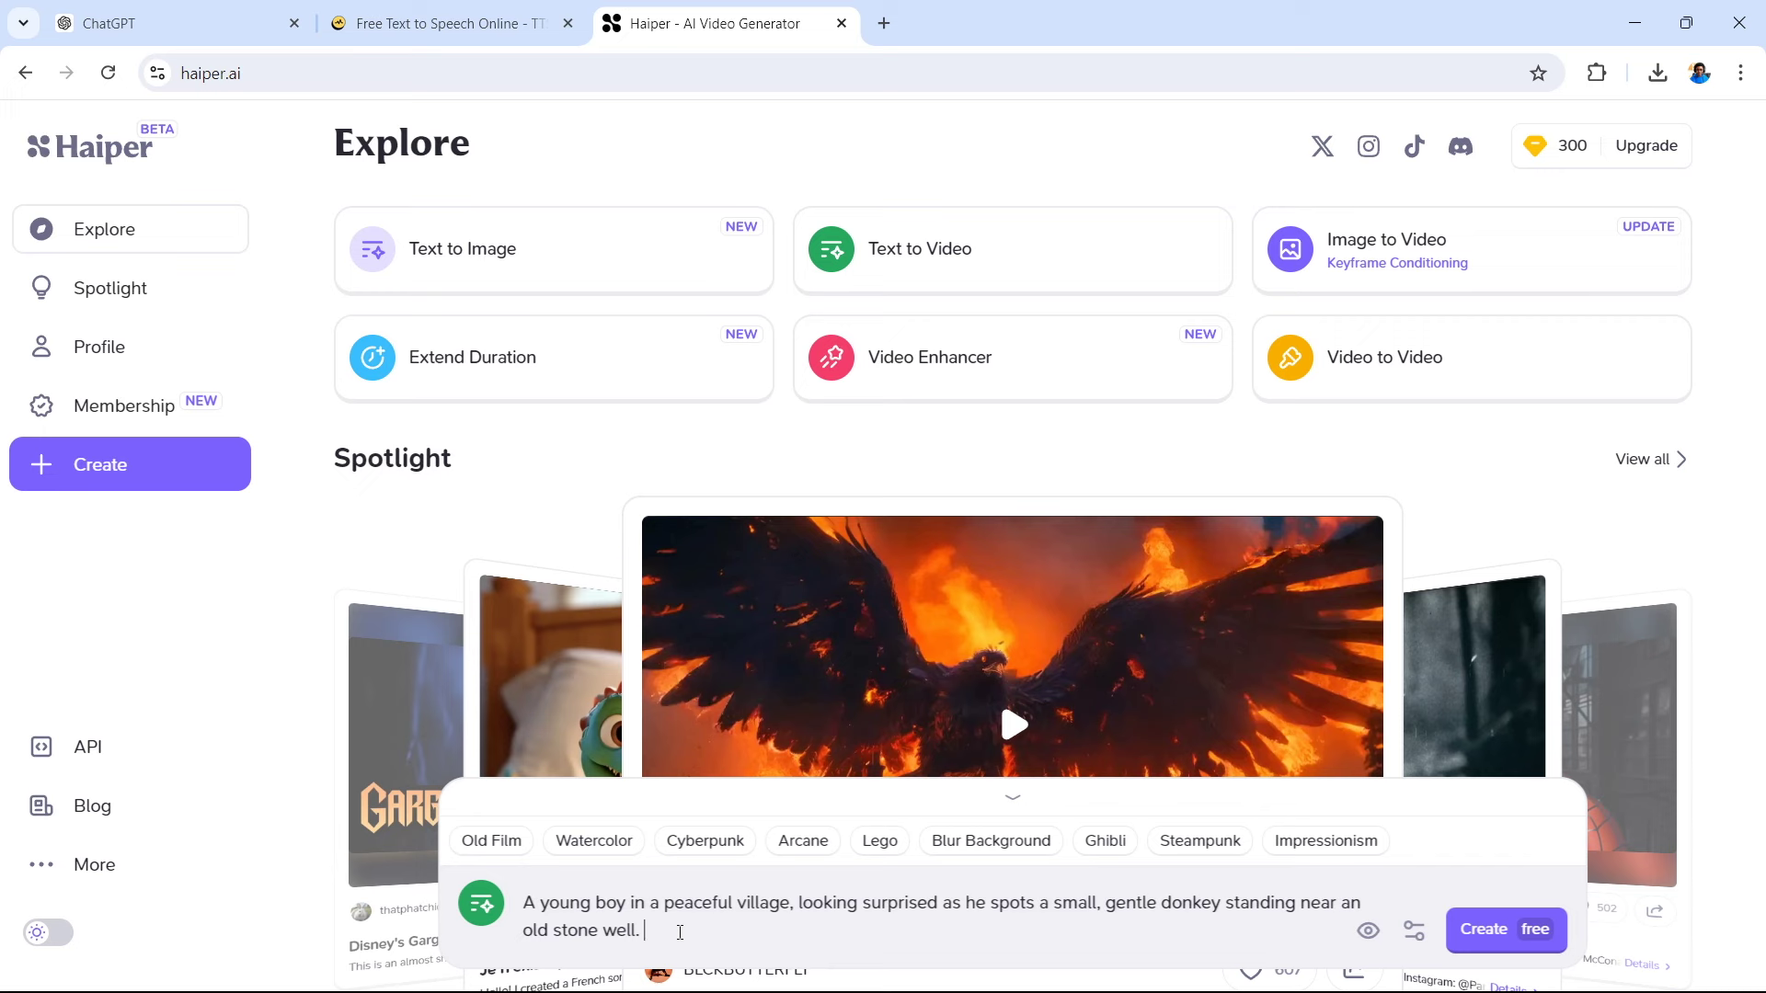
pyautogui.write('3d animation')
pyautogui.write('Disney Inspired.')
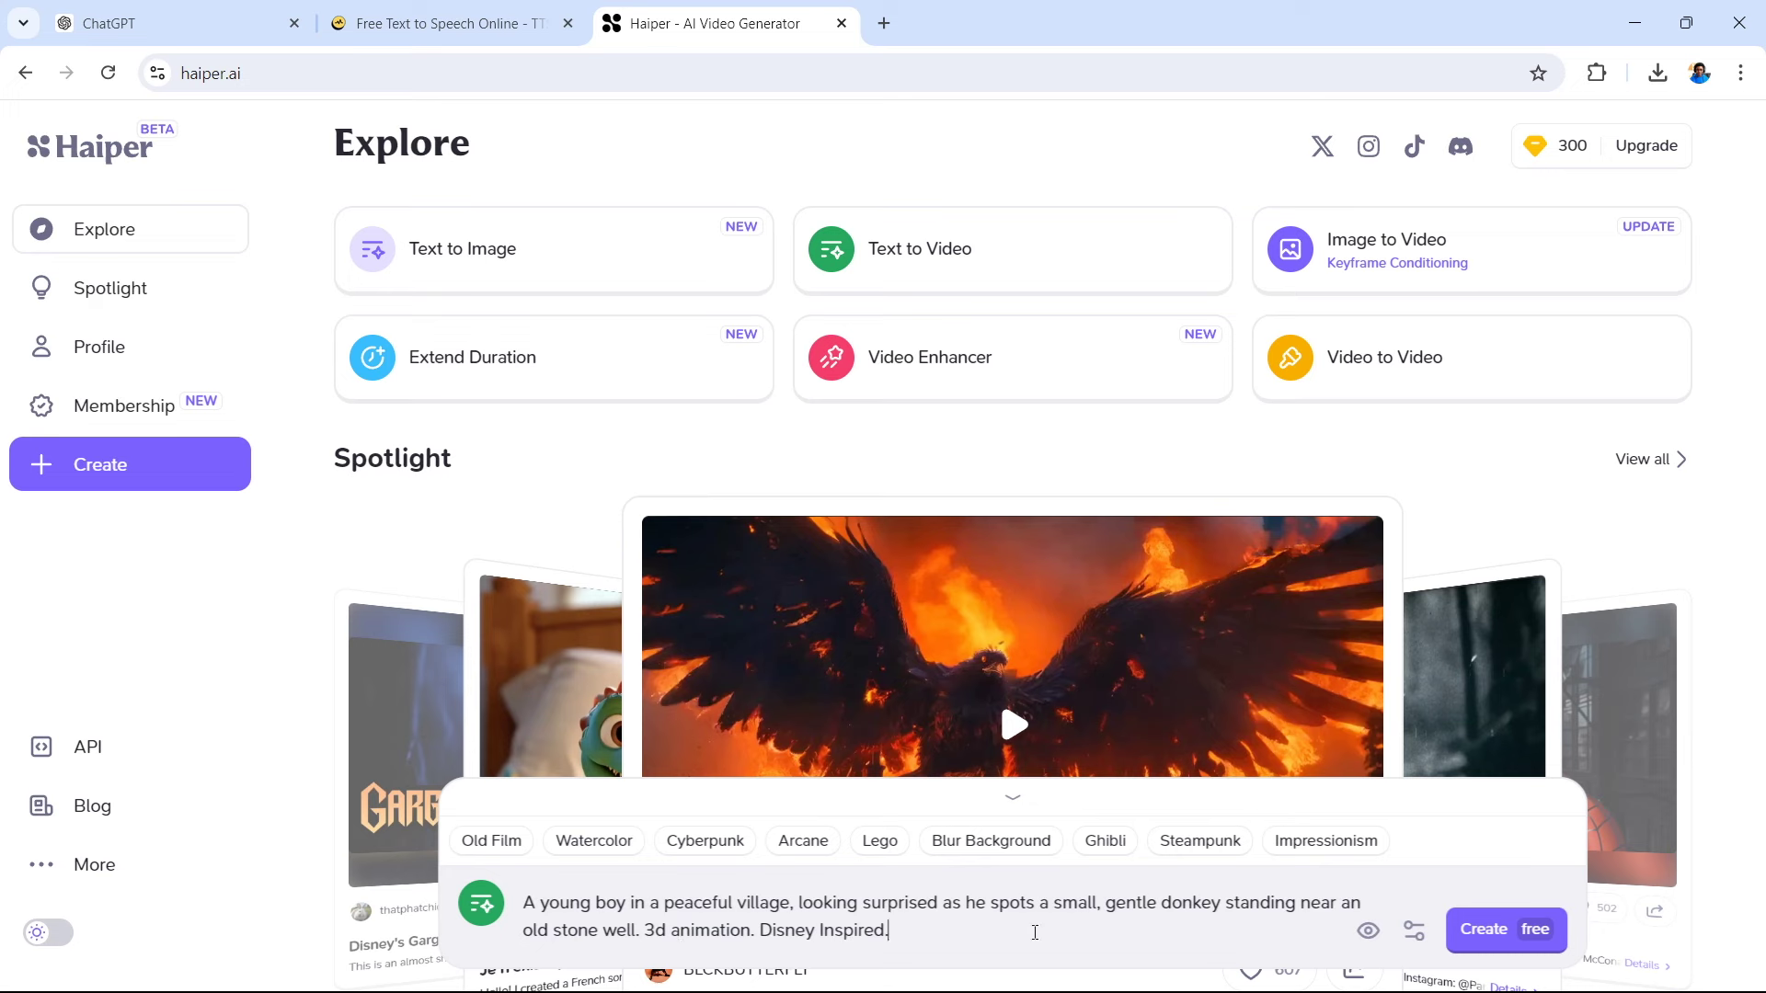
# Generate the Scene 1 video with a 4s duration, HD resolution and 16:9 aspect ratio
pyautogui.click(1416, 933)
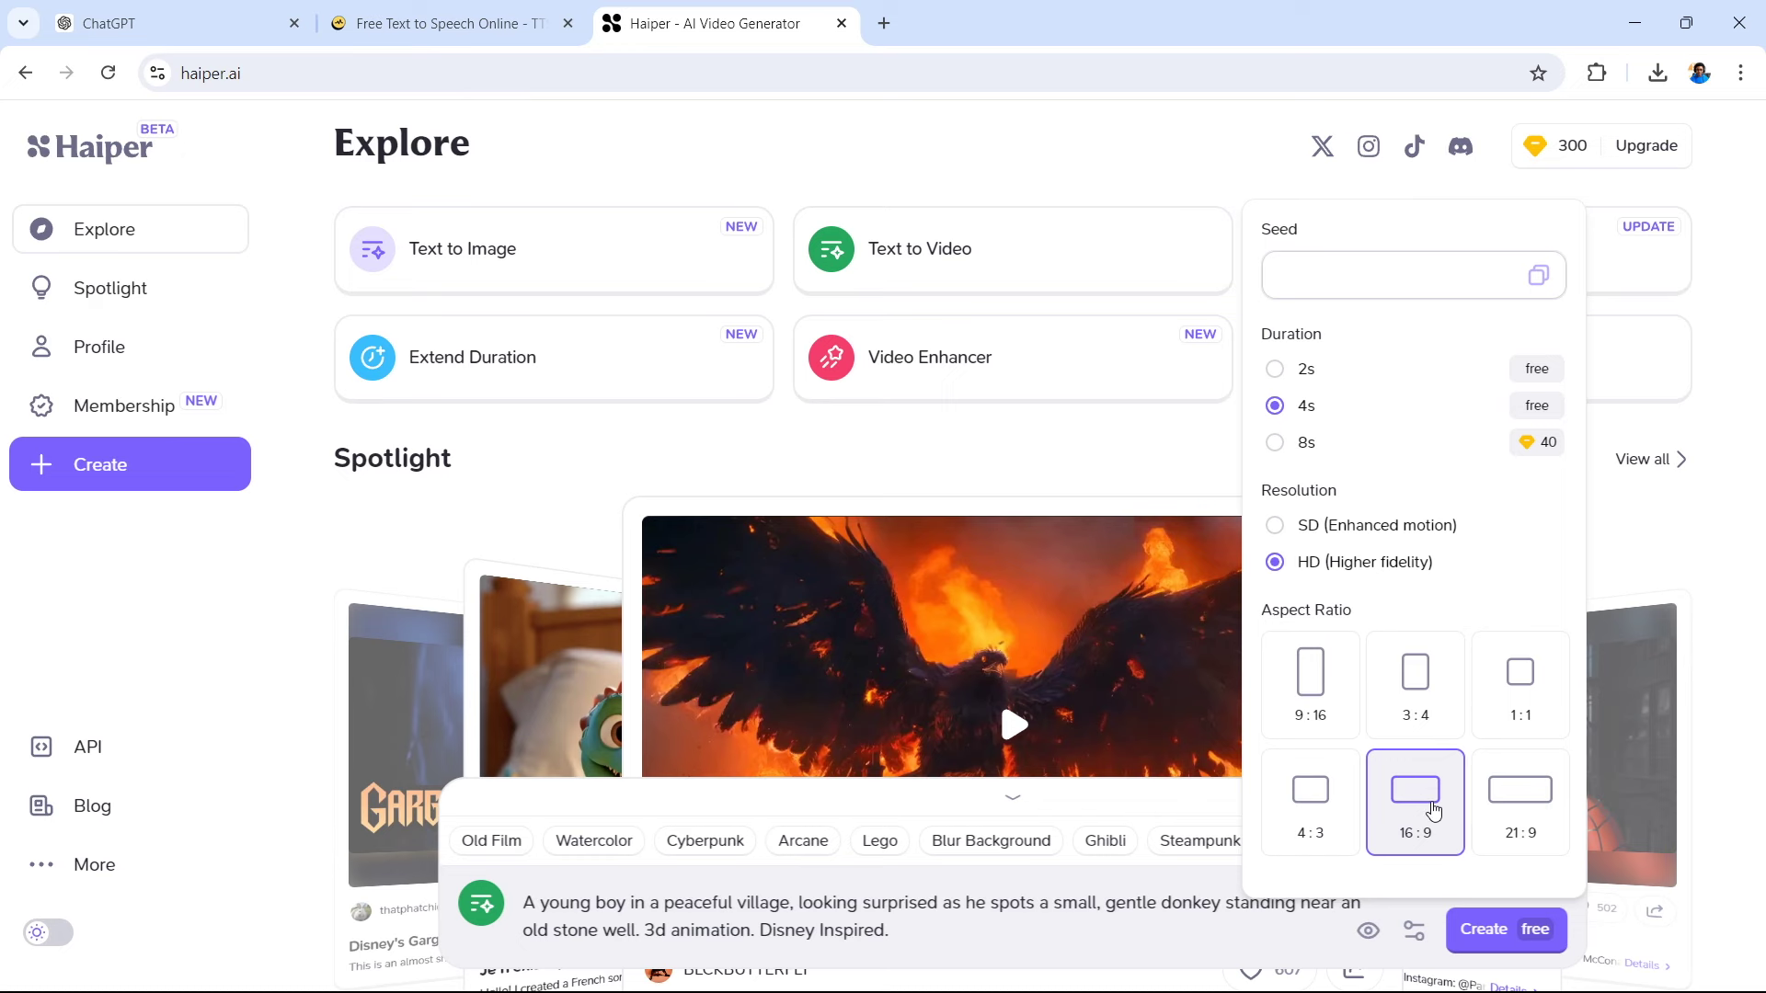
pyautogui.click(1495, 942)
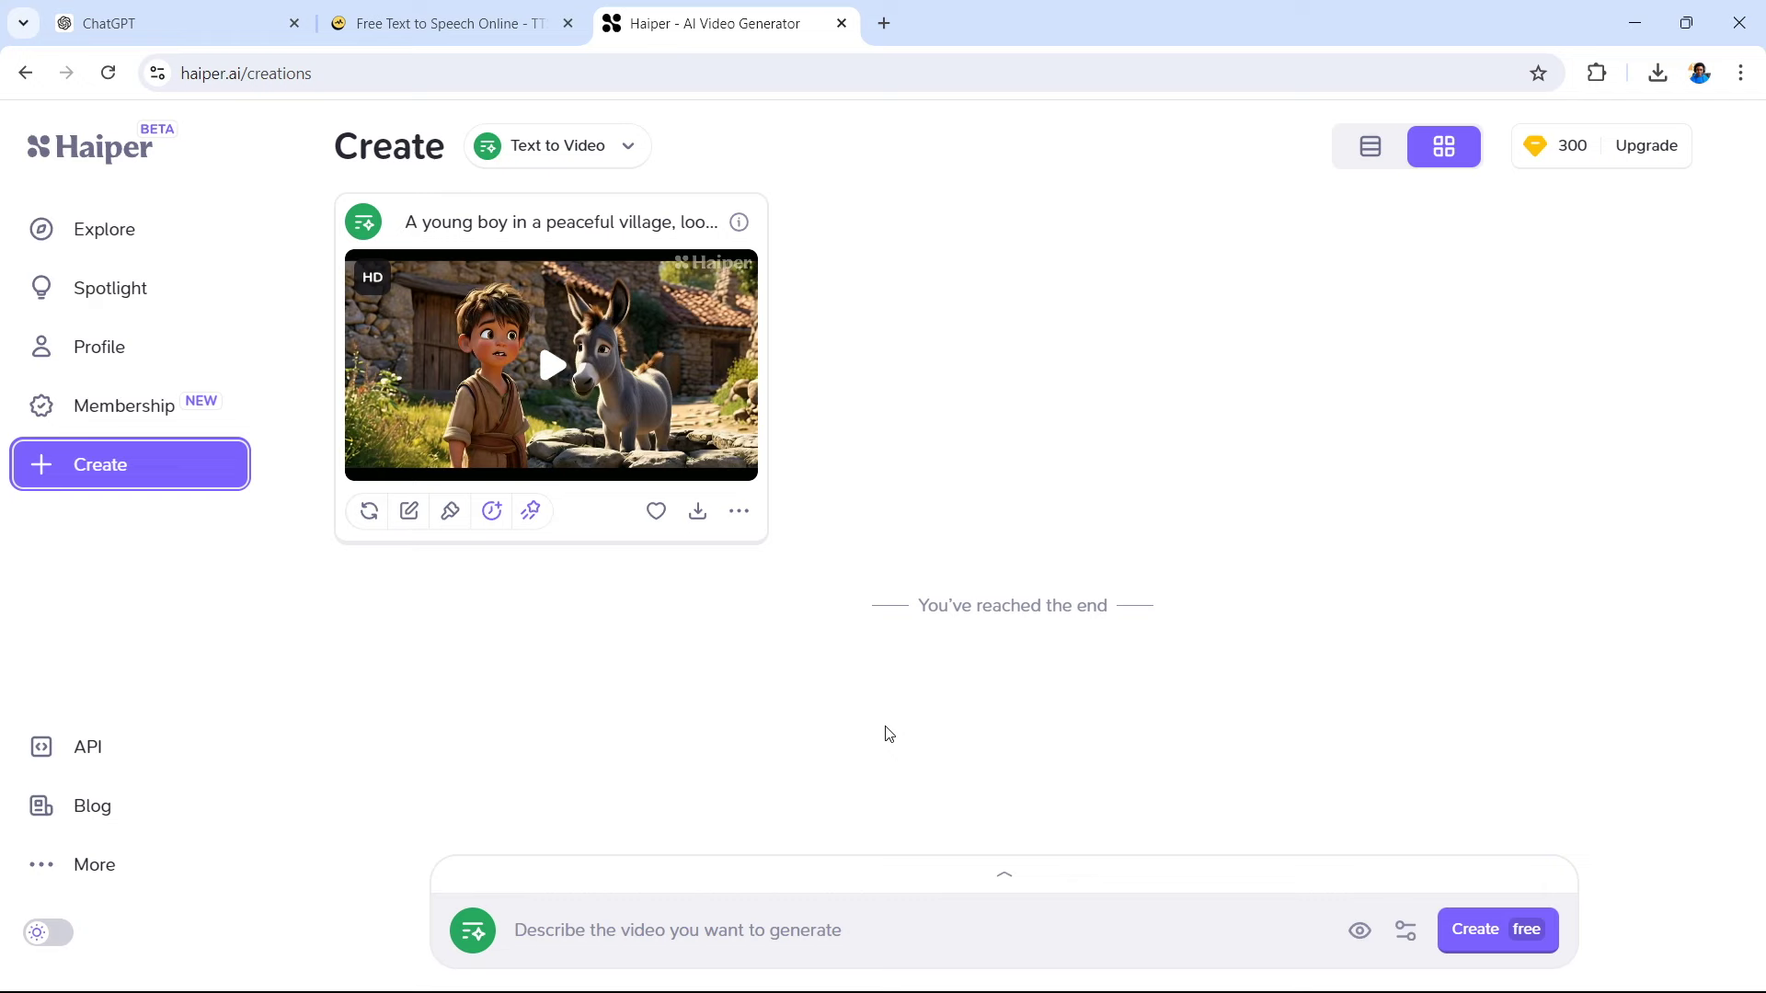
# Play the generated Scene 1 video in full screen and return to the creations page
pyautogui.doubleClick(558, 383)
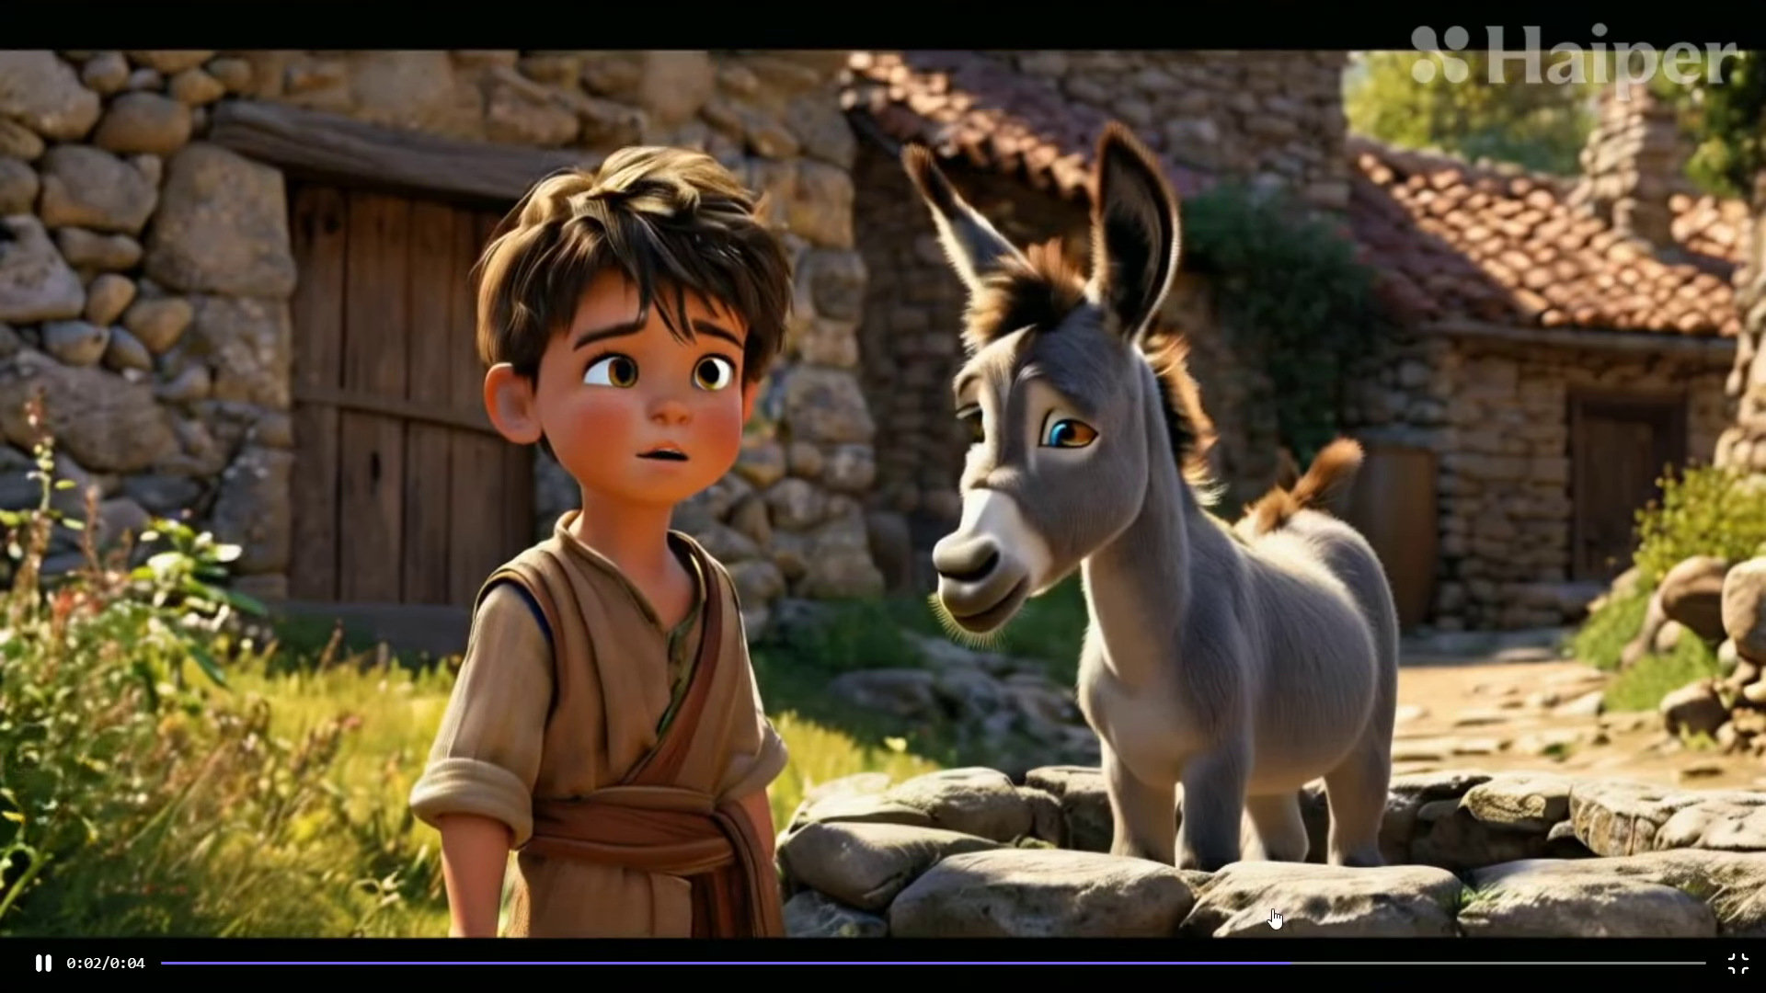
pyautogui.press('Escape')
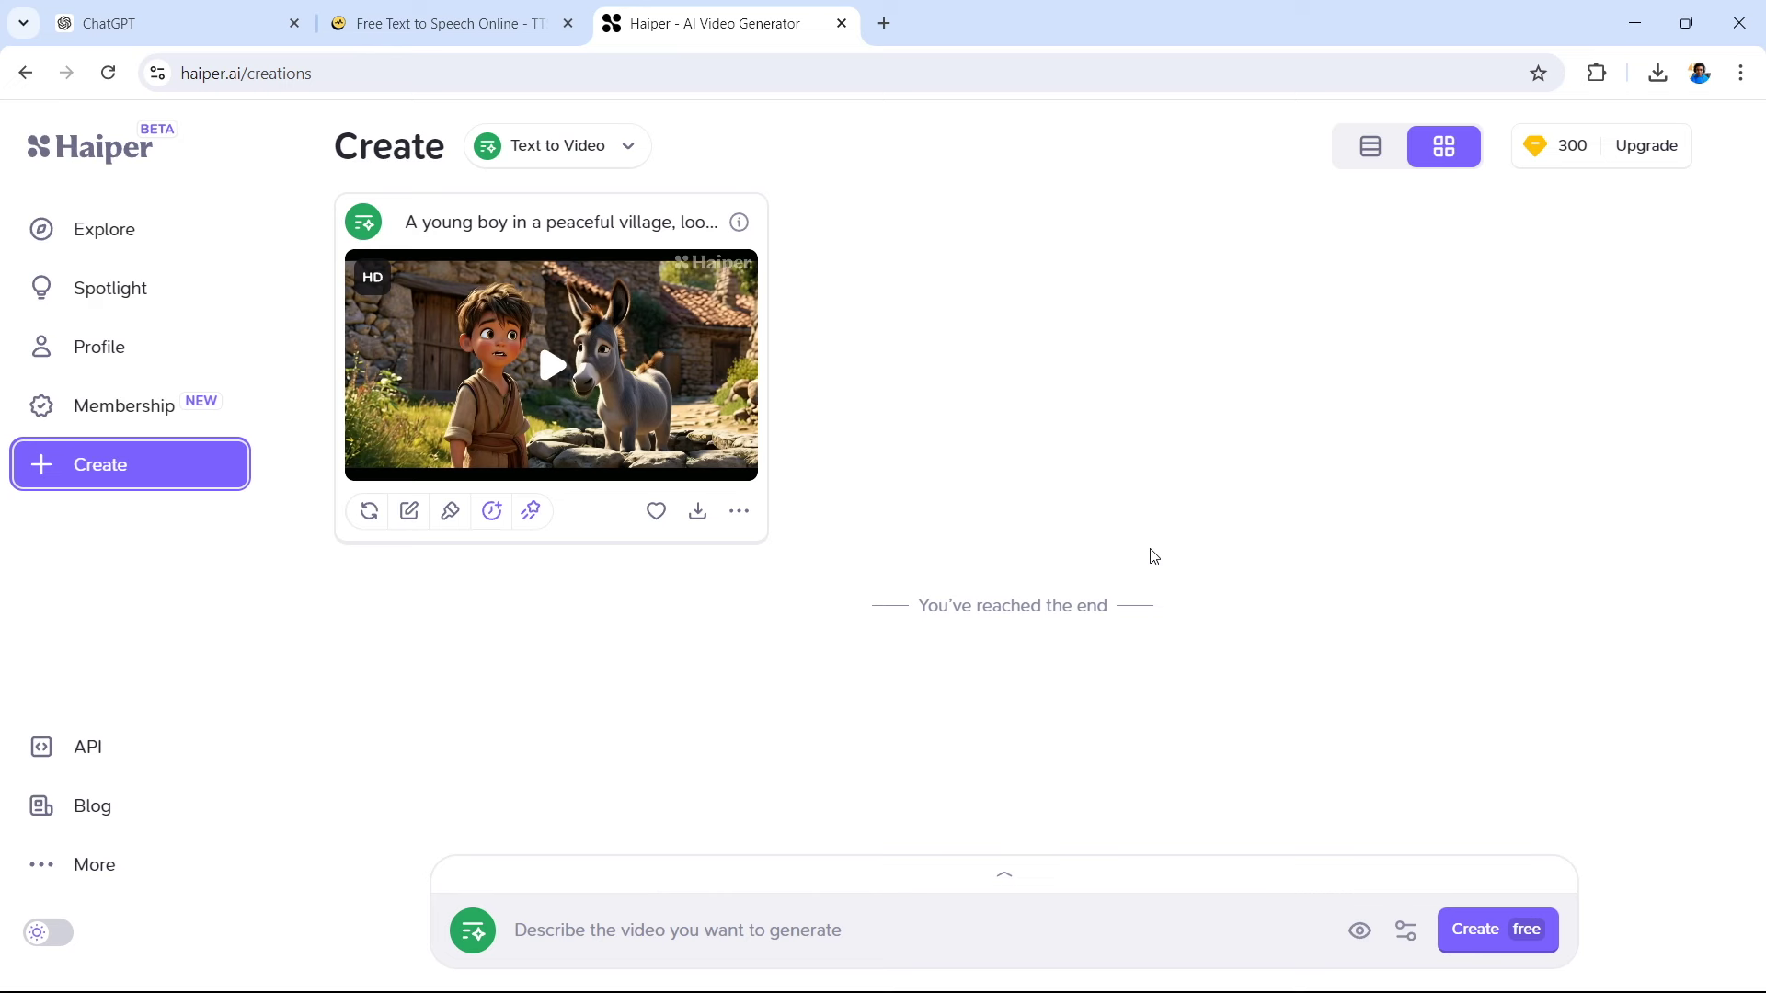
pyautogui.moveTo(685, 430)
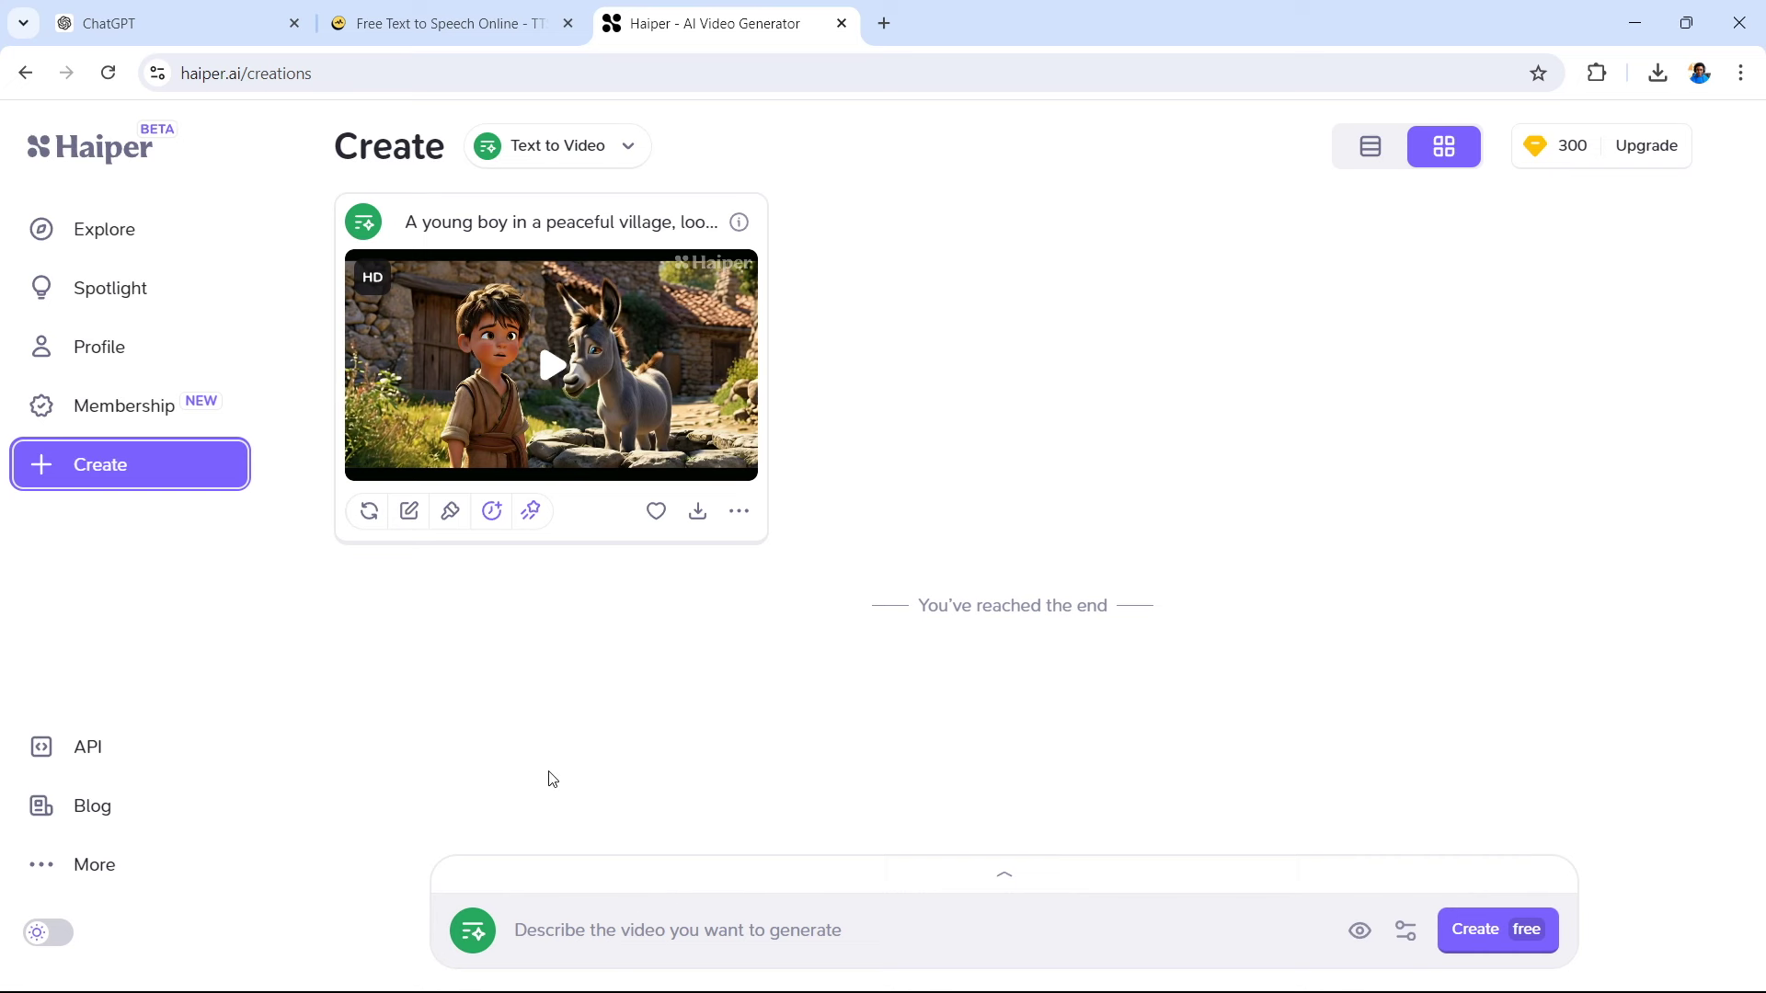
# Copy the Scene 2 prompt from ChatGPT into Haiper, append "3d animation. disney inspired", and generate the video
pyautogui.click(161, 24)
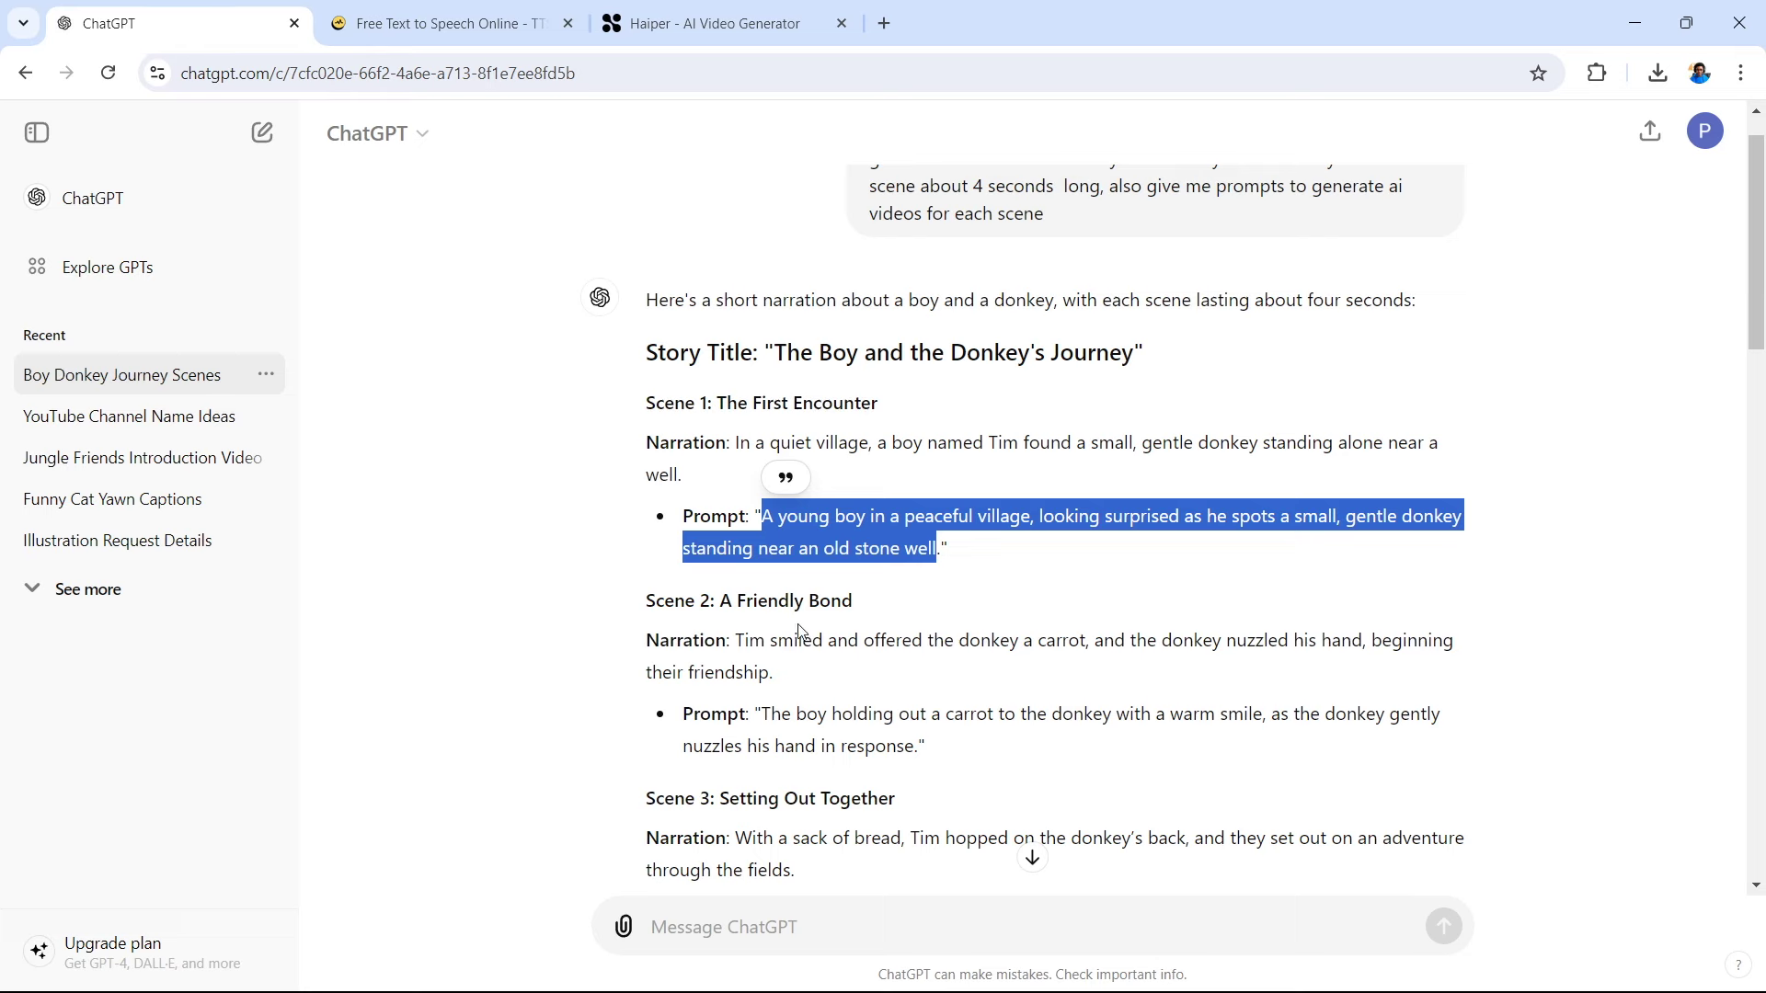
pyautogui.moveTo(920, 745); pyautogui.dragTo(765, 715)
pyautogui.hotkey('ctrl', 'c')
pyautogui.click(708, 23)
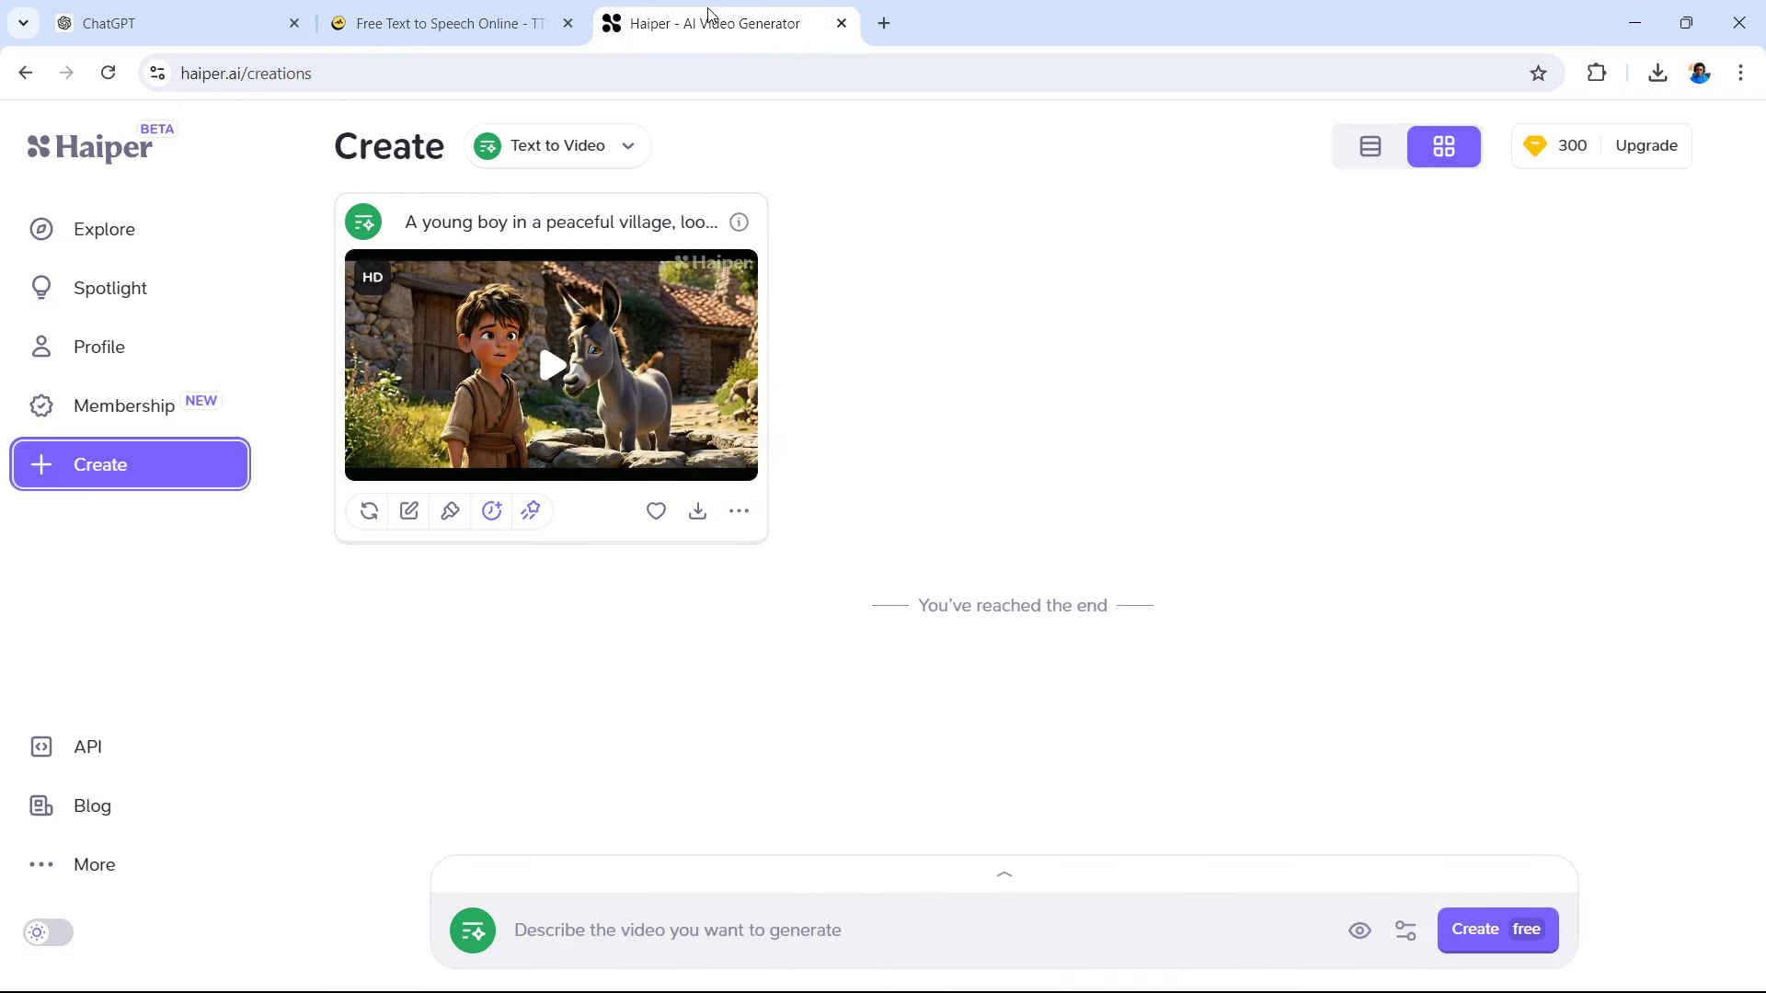
pyautogui.click(638, 929)
pyautogui.hotkey('ctrl', 'v')
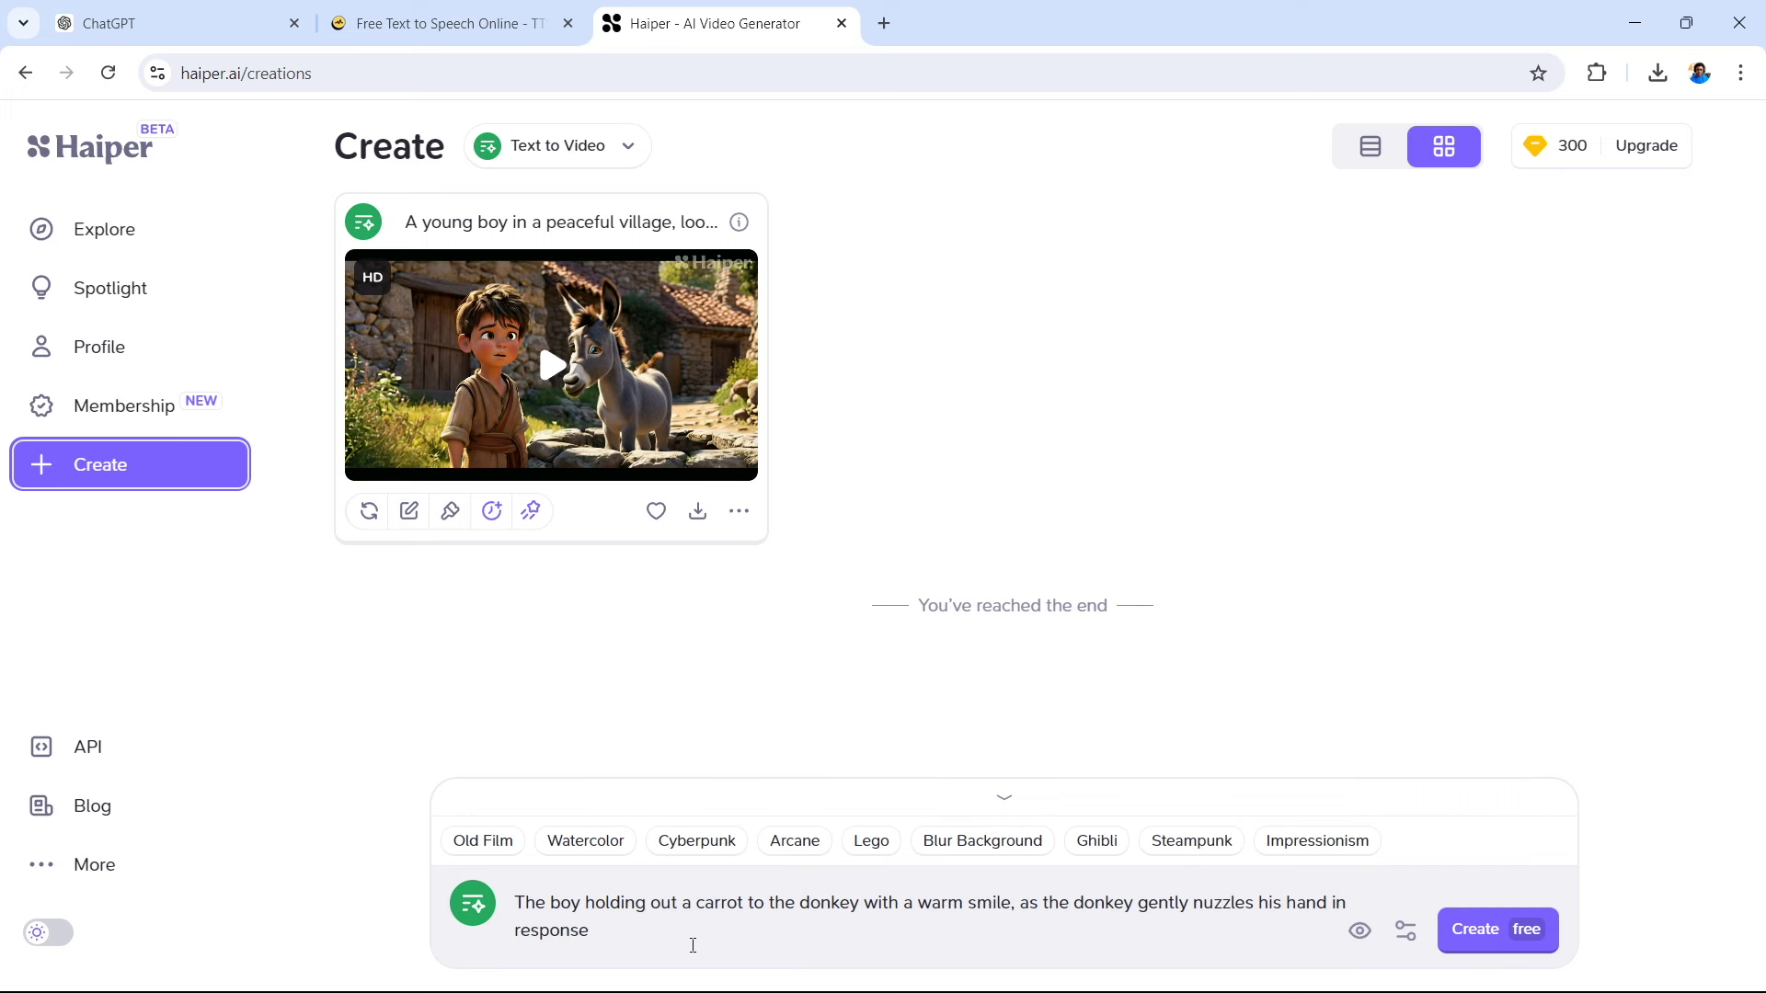
pyautogui.write('3d animation. disney inspired')
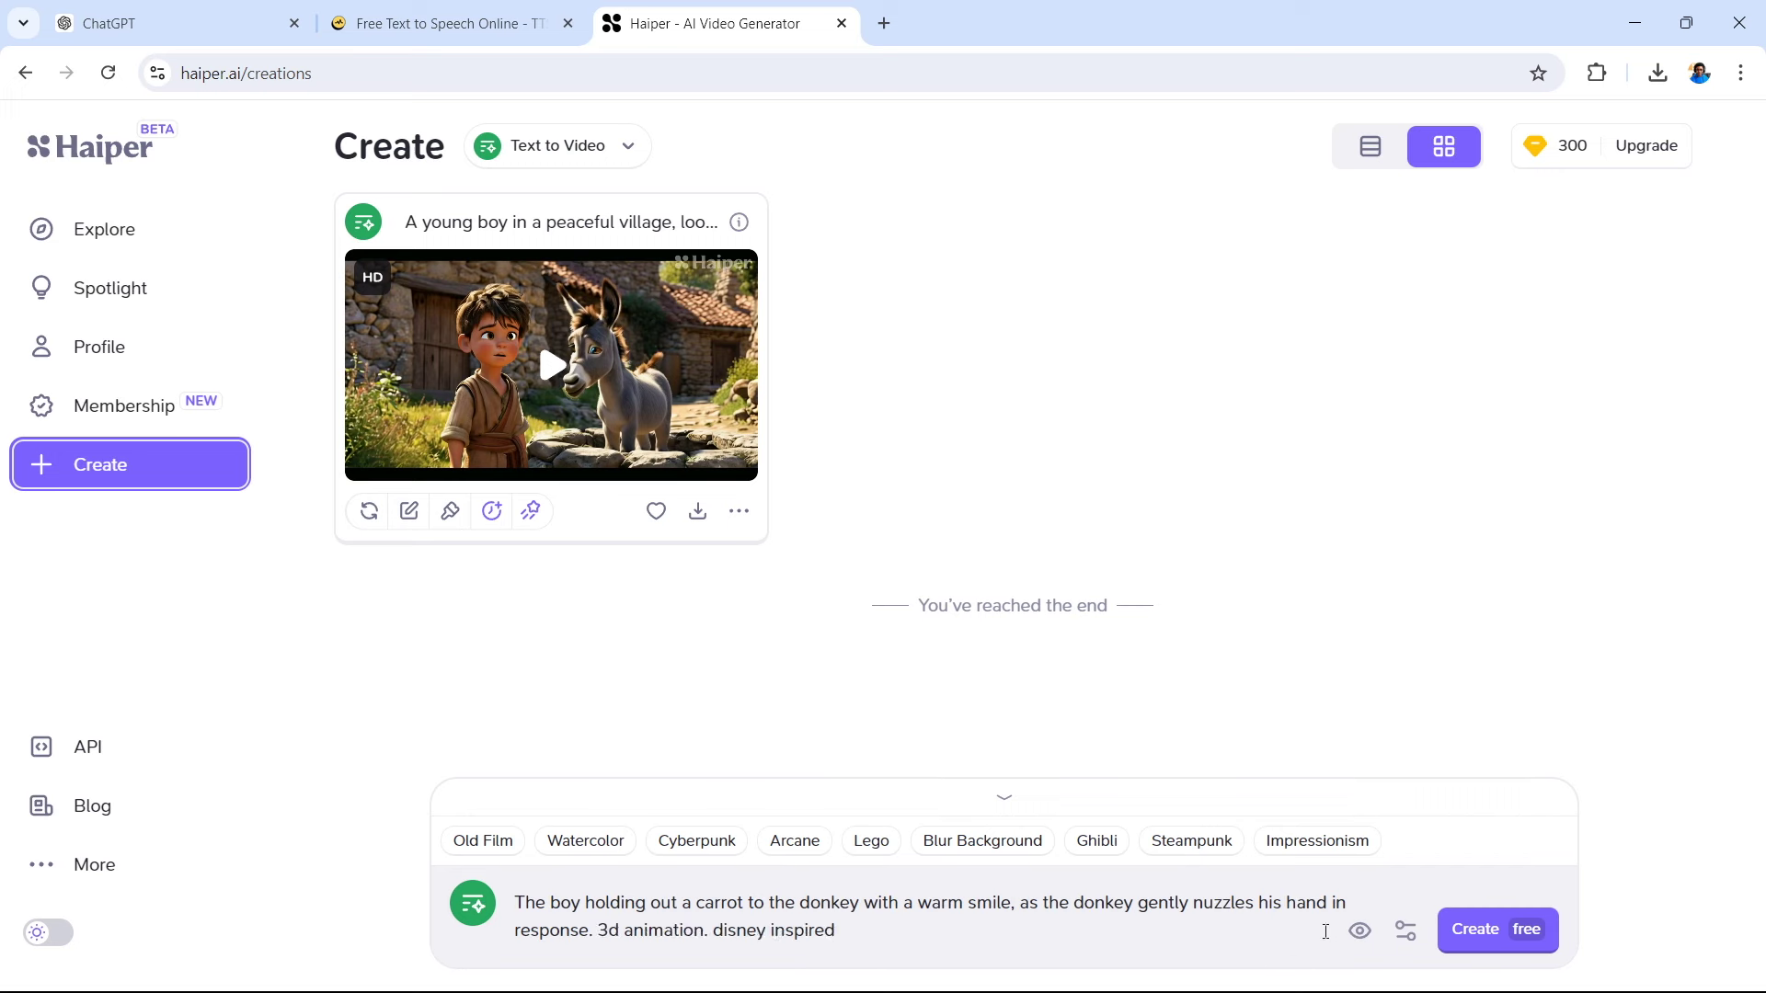
pyautogui.click(1496, 931)
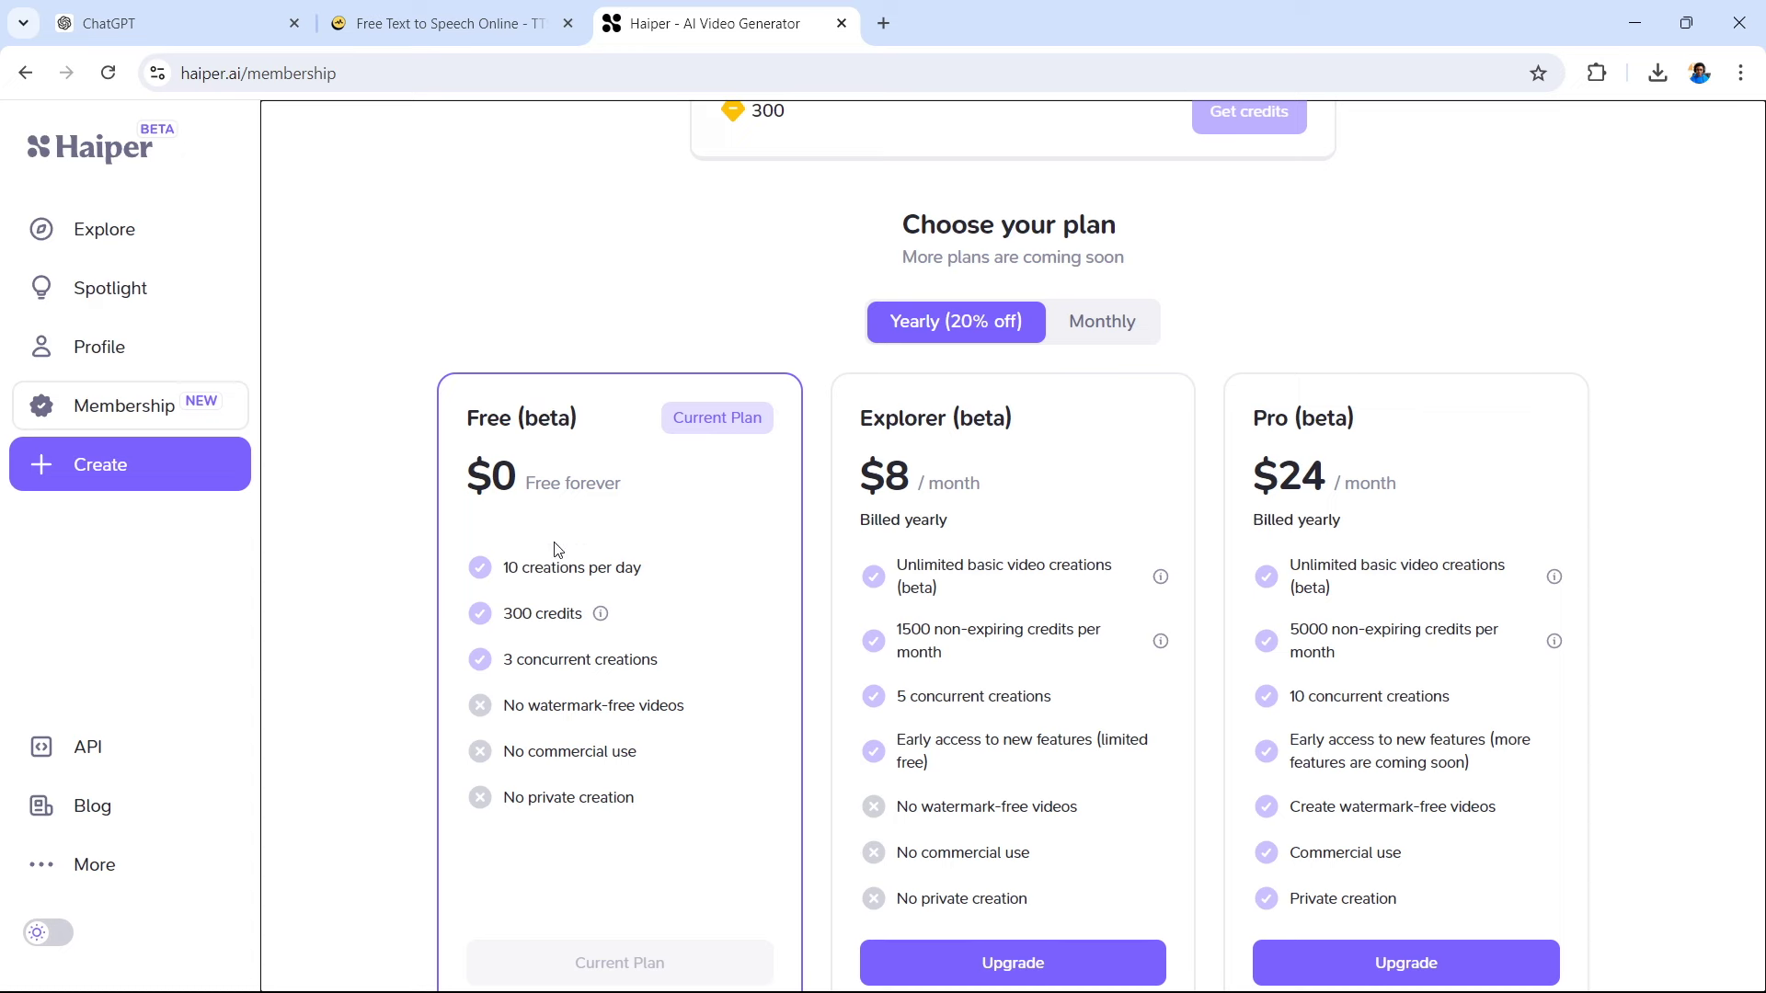
# Review the Haiper membership plans and return to the creations page
pyautogui.scroll(-1, 511, 538)
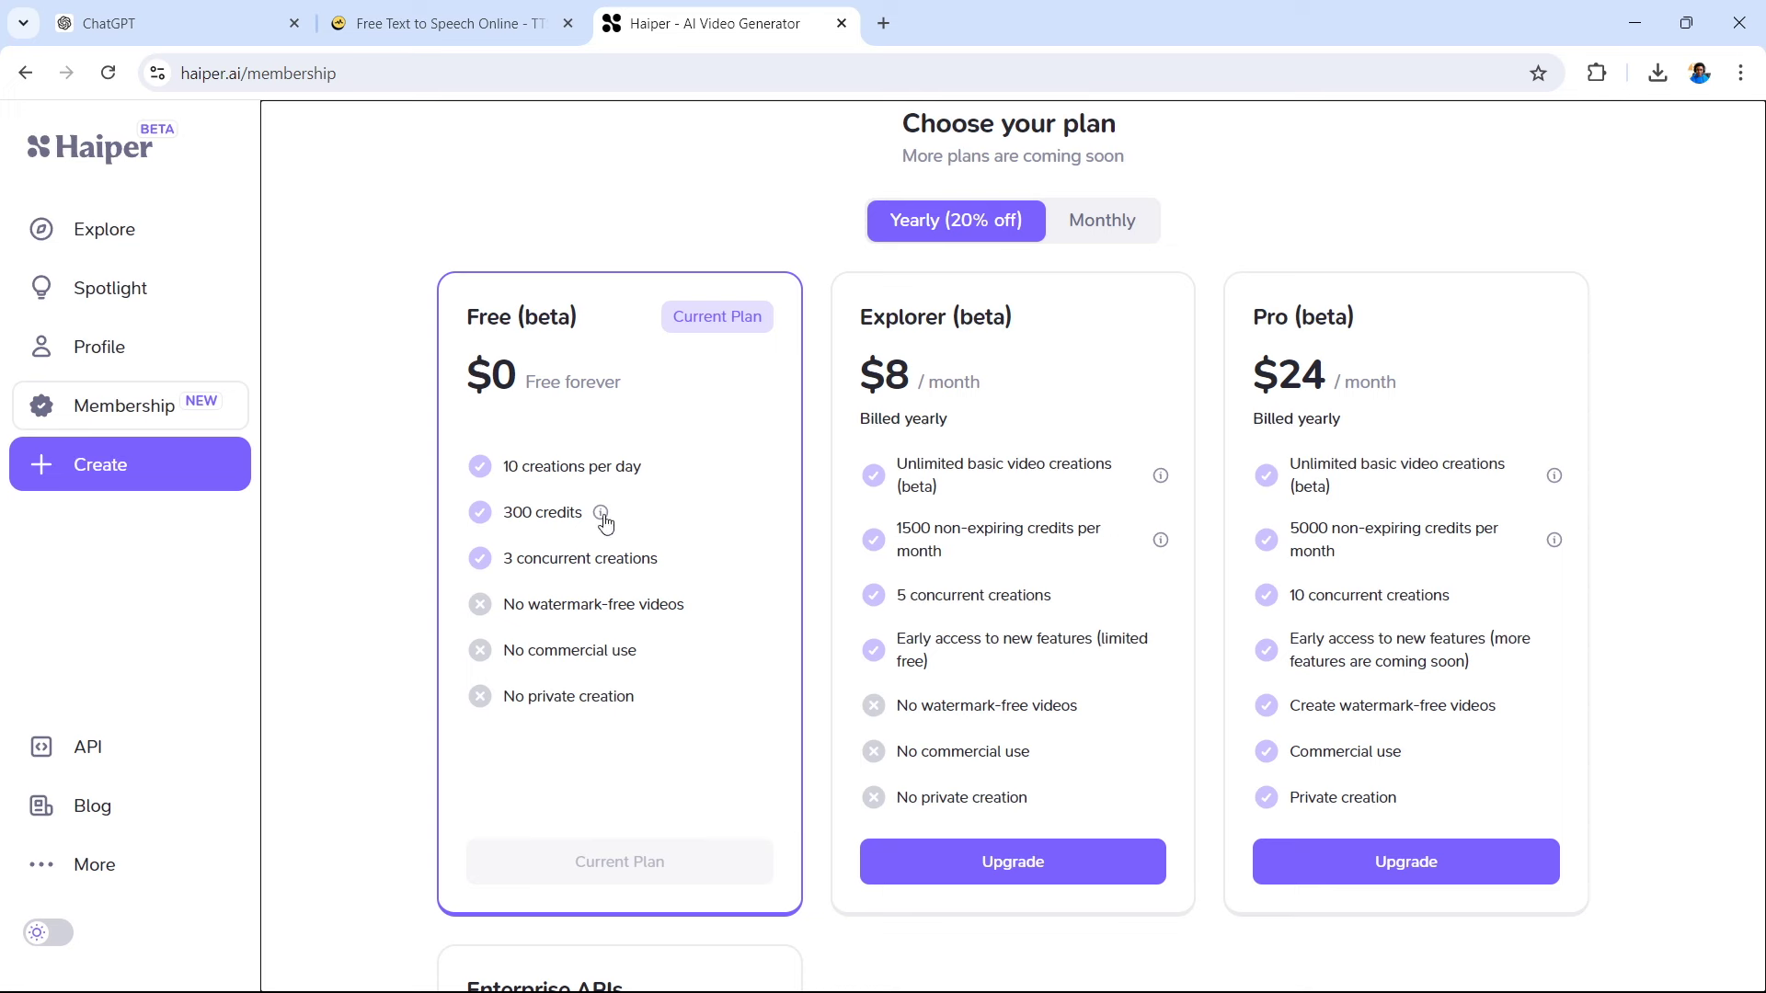
pyautogui.moveTo(603, 518)
pyautogui.click(25, 73)
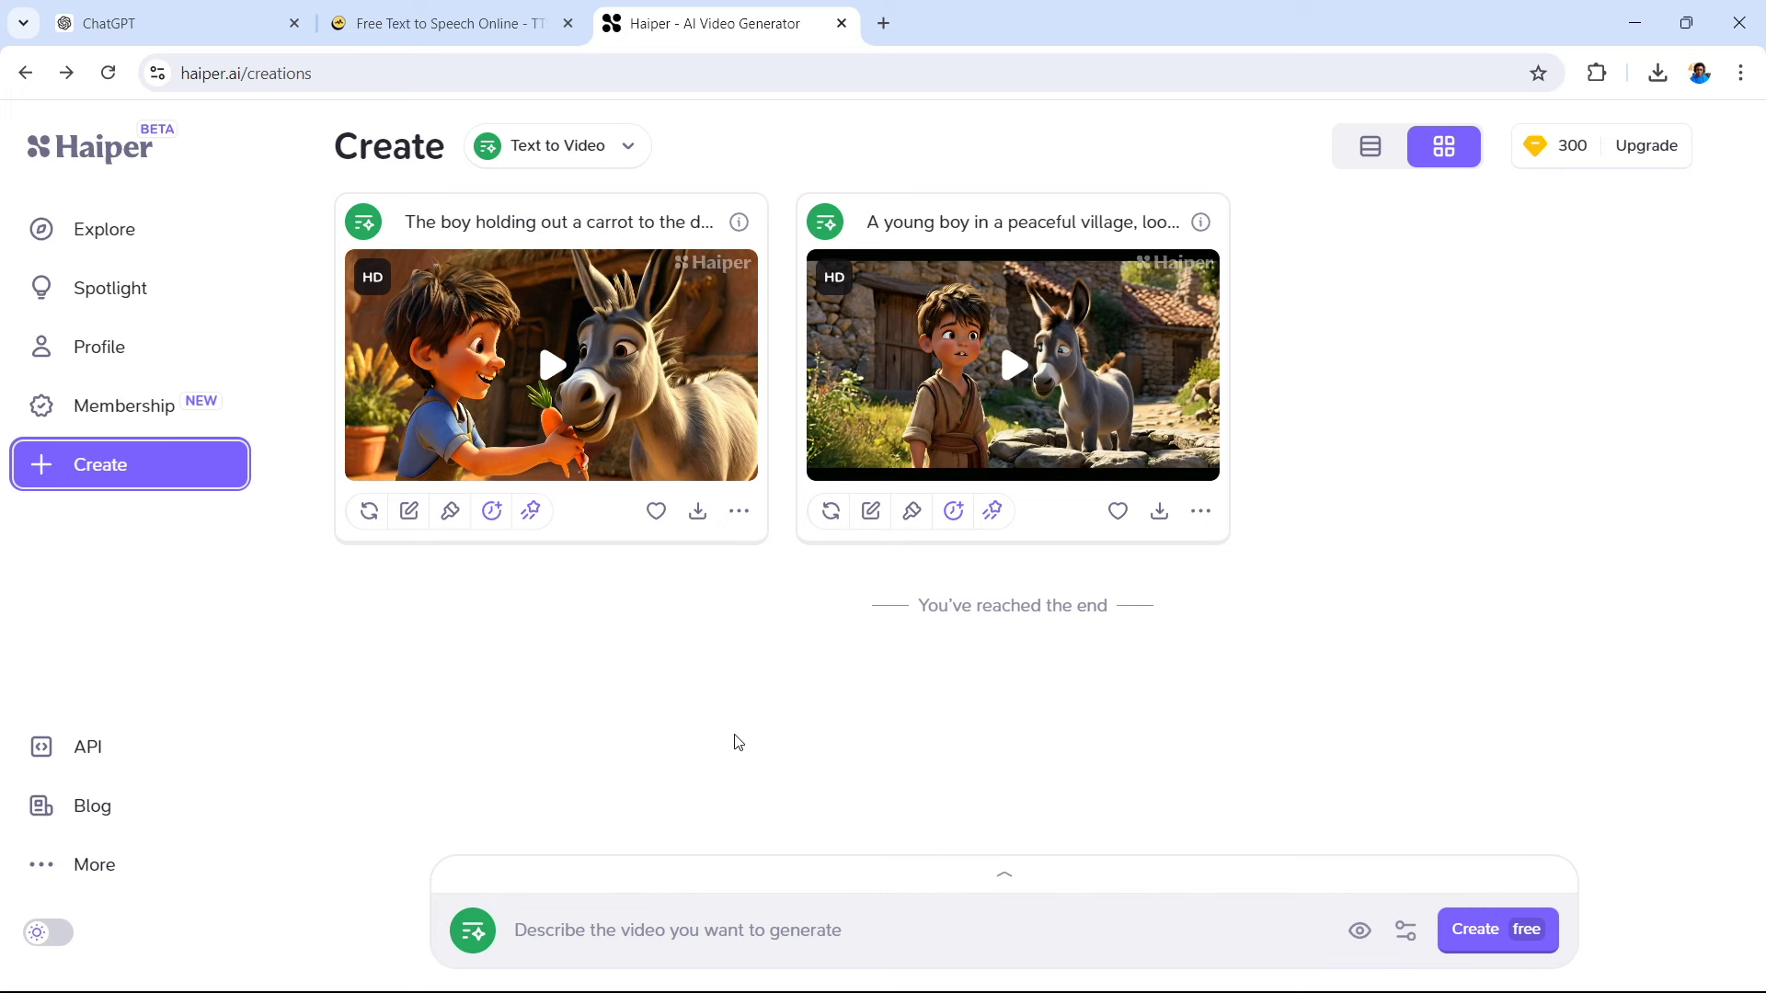
# Preview the Scene 1 and Scene 2 videos and look through all the generated scene clips
pyautogui.moveTo(463, 439)
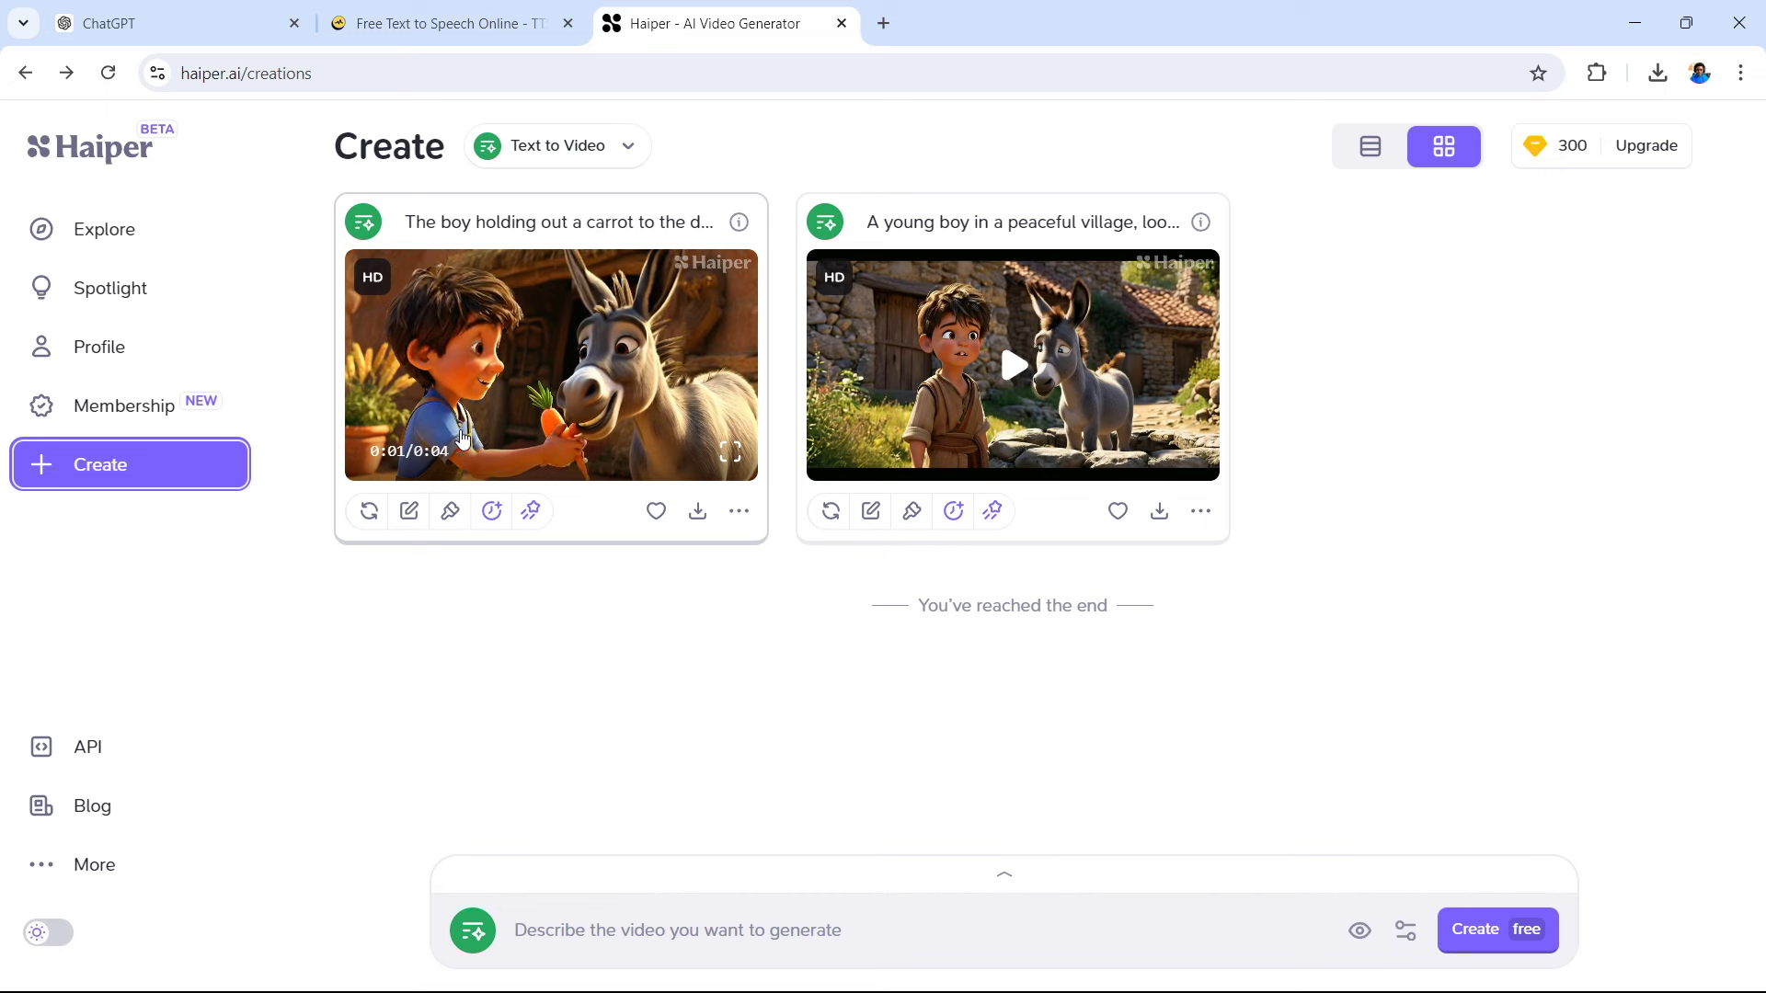
pyautogui.moveTo(885, 333)
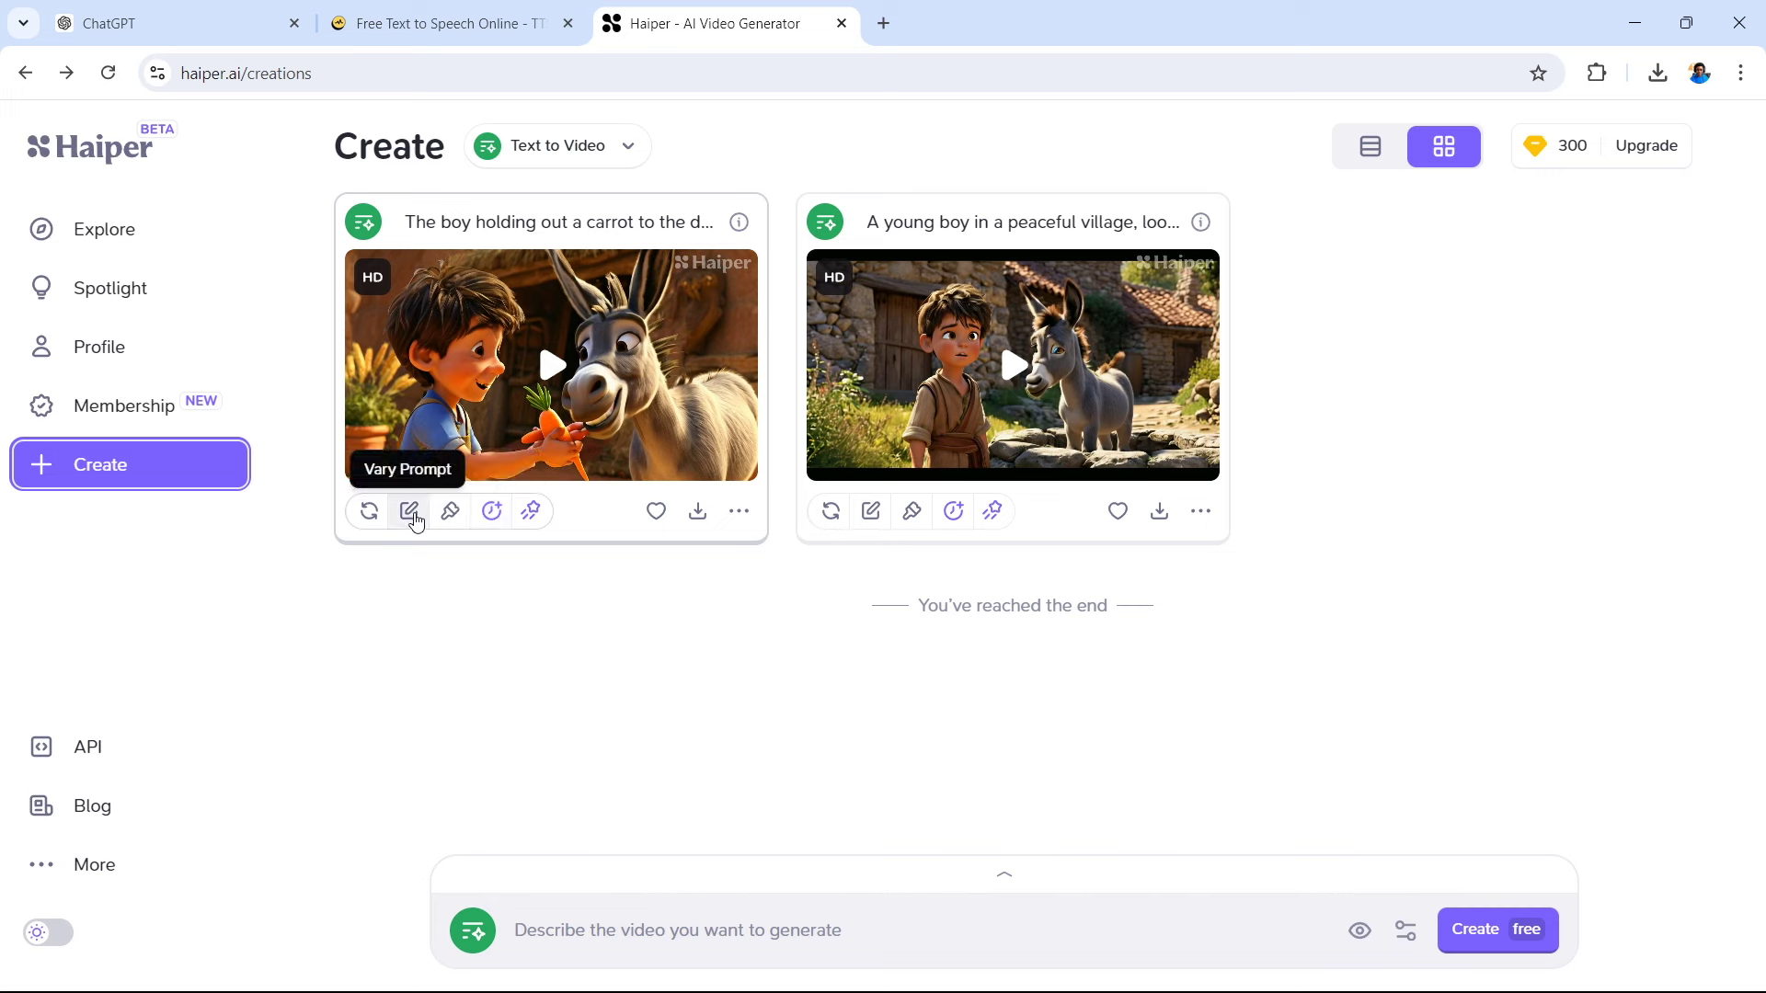
pyautogui.moveTo(595, 459)
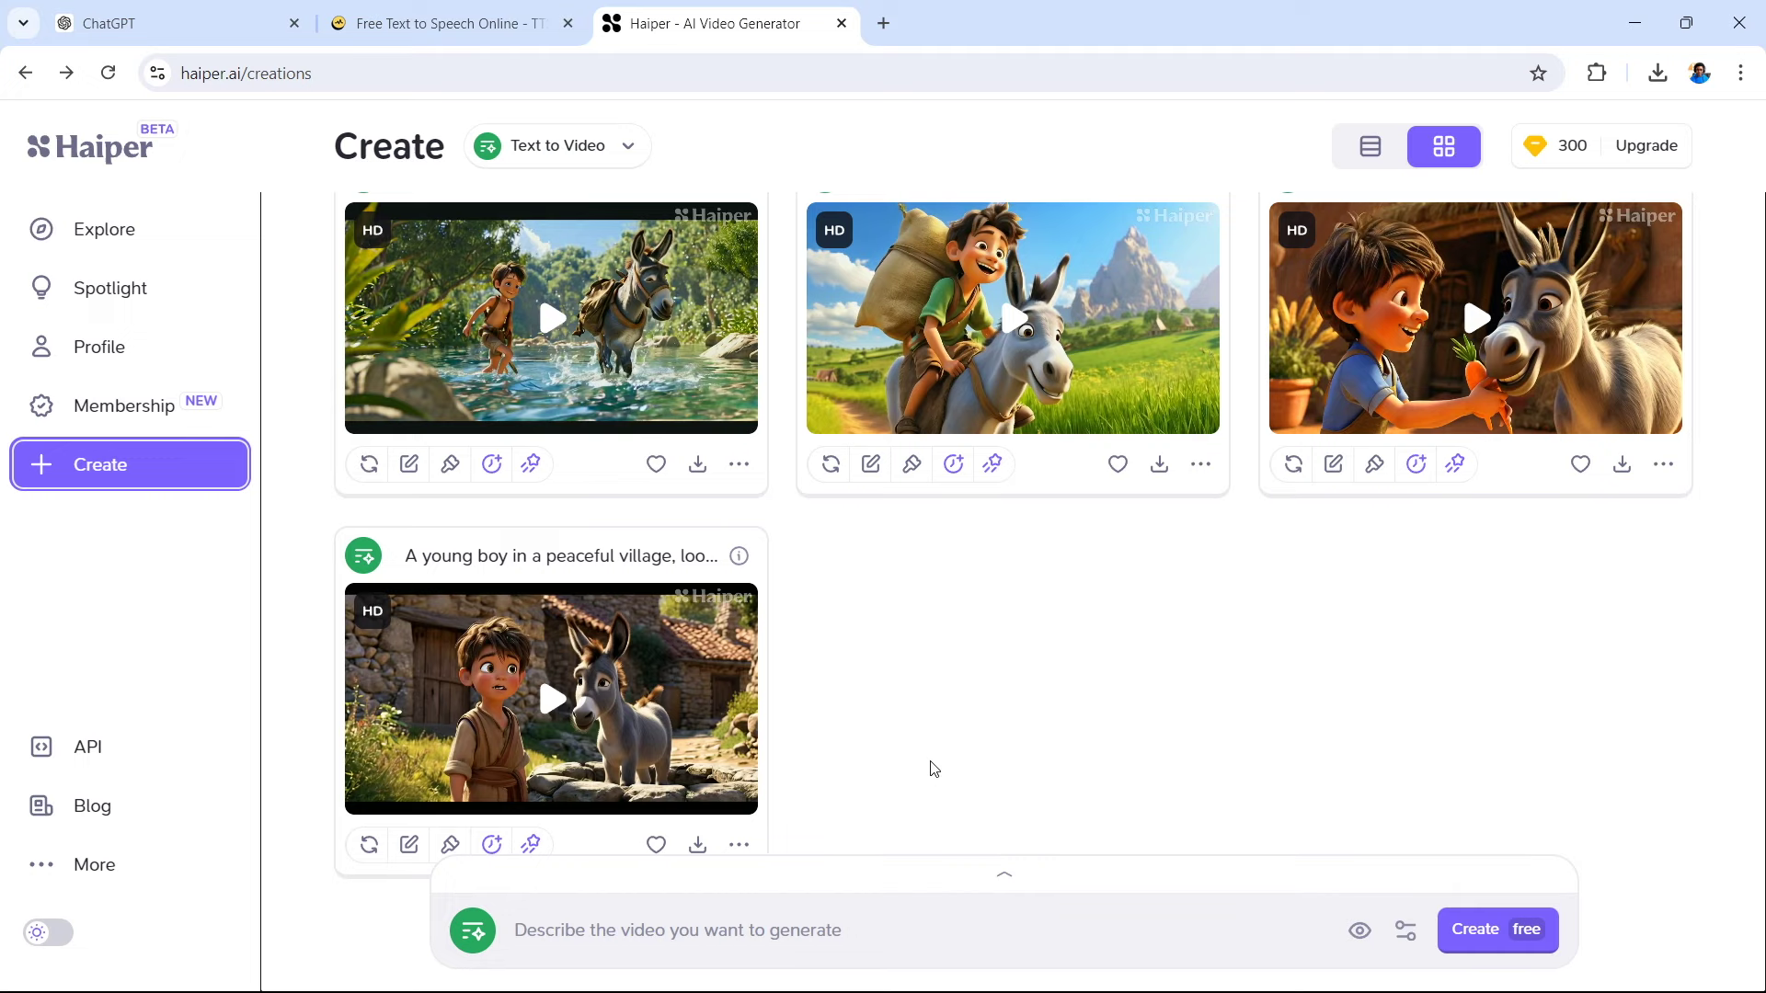
pyautogui.scroll(3, 911, 641)
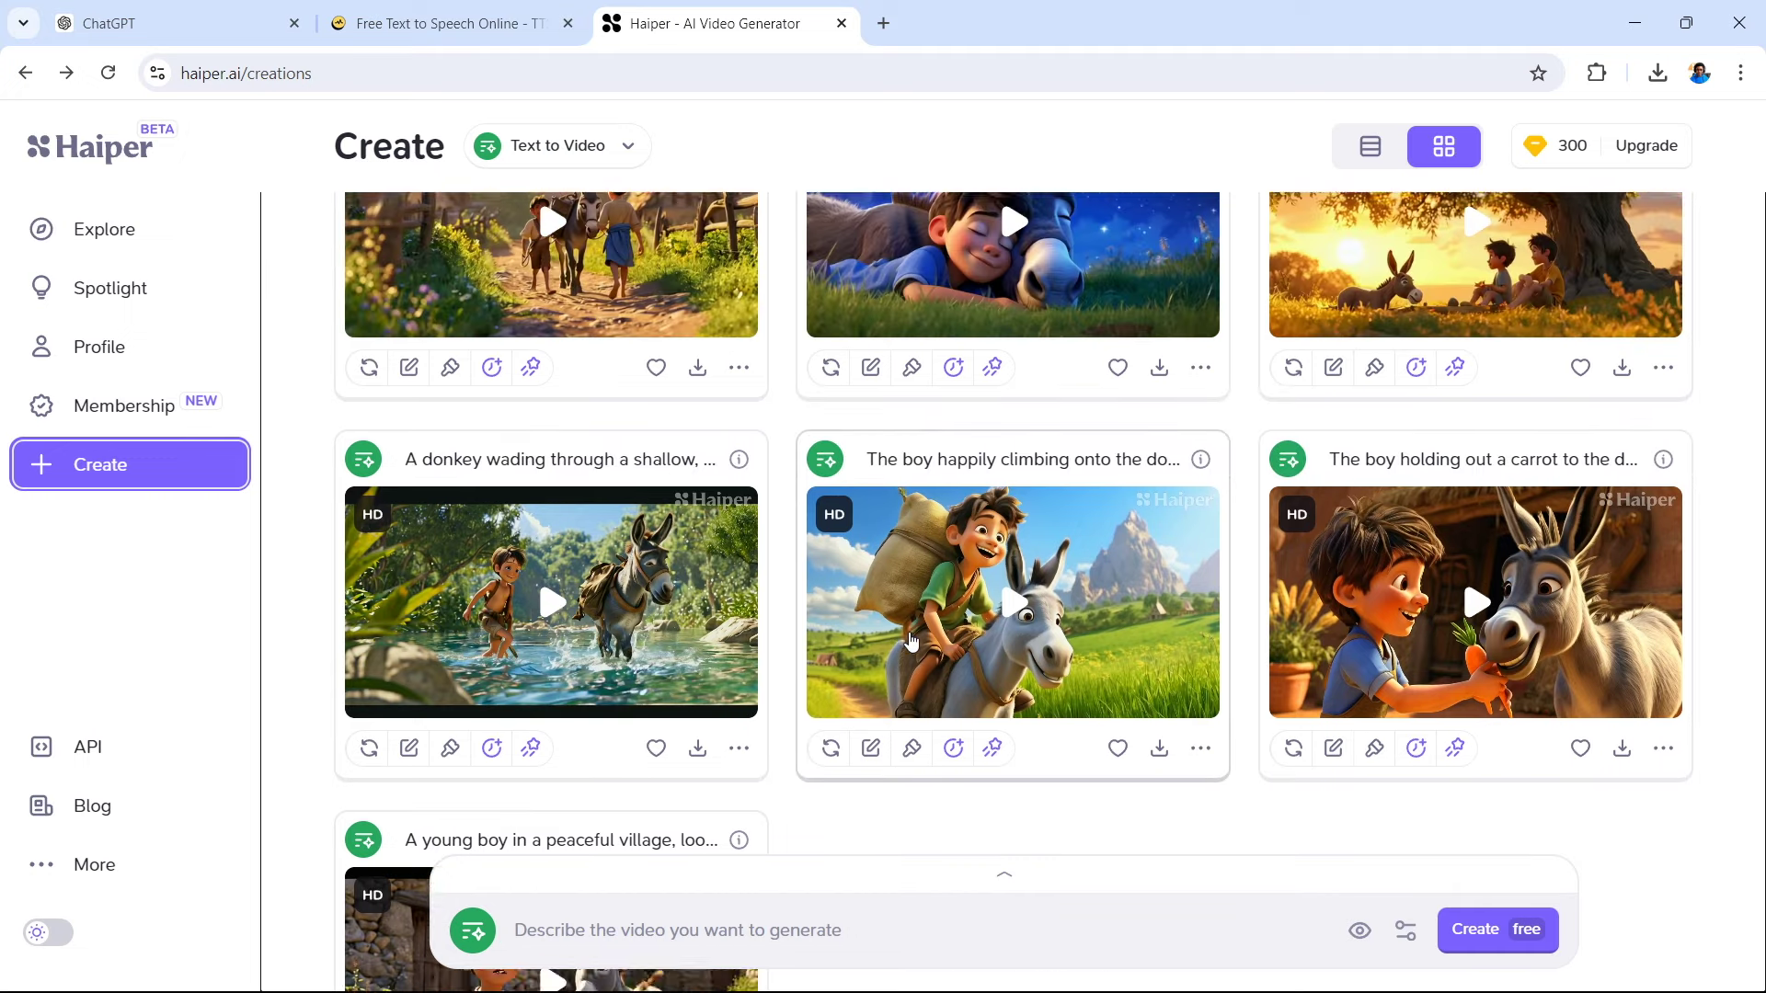
pyautogui.scroll(2, 910, 641)
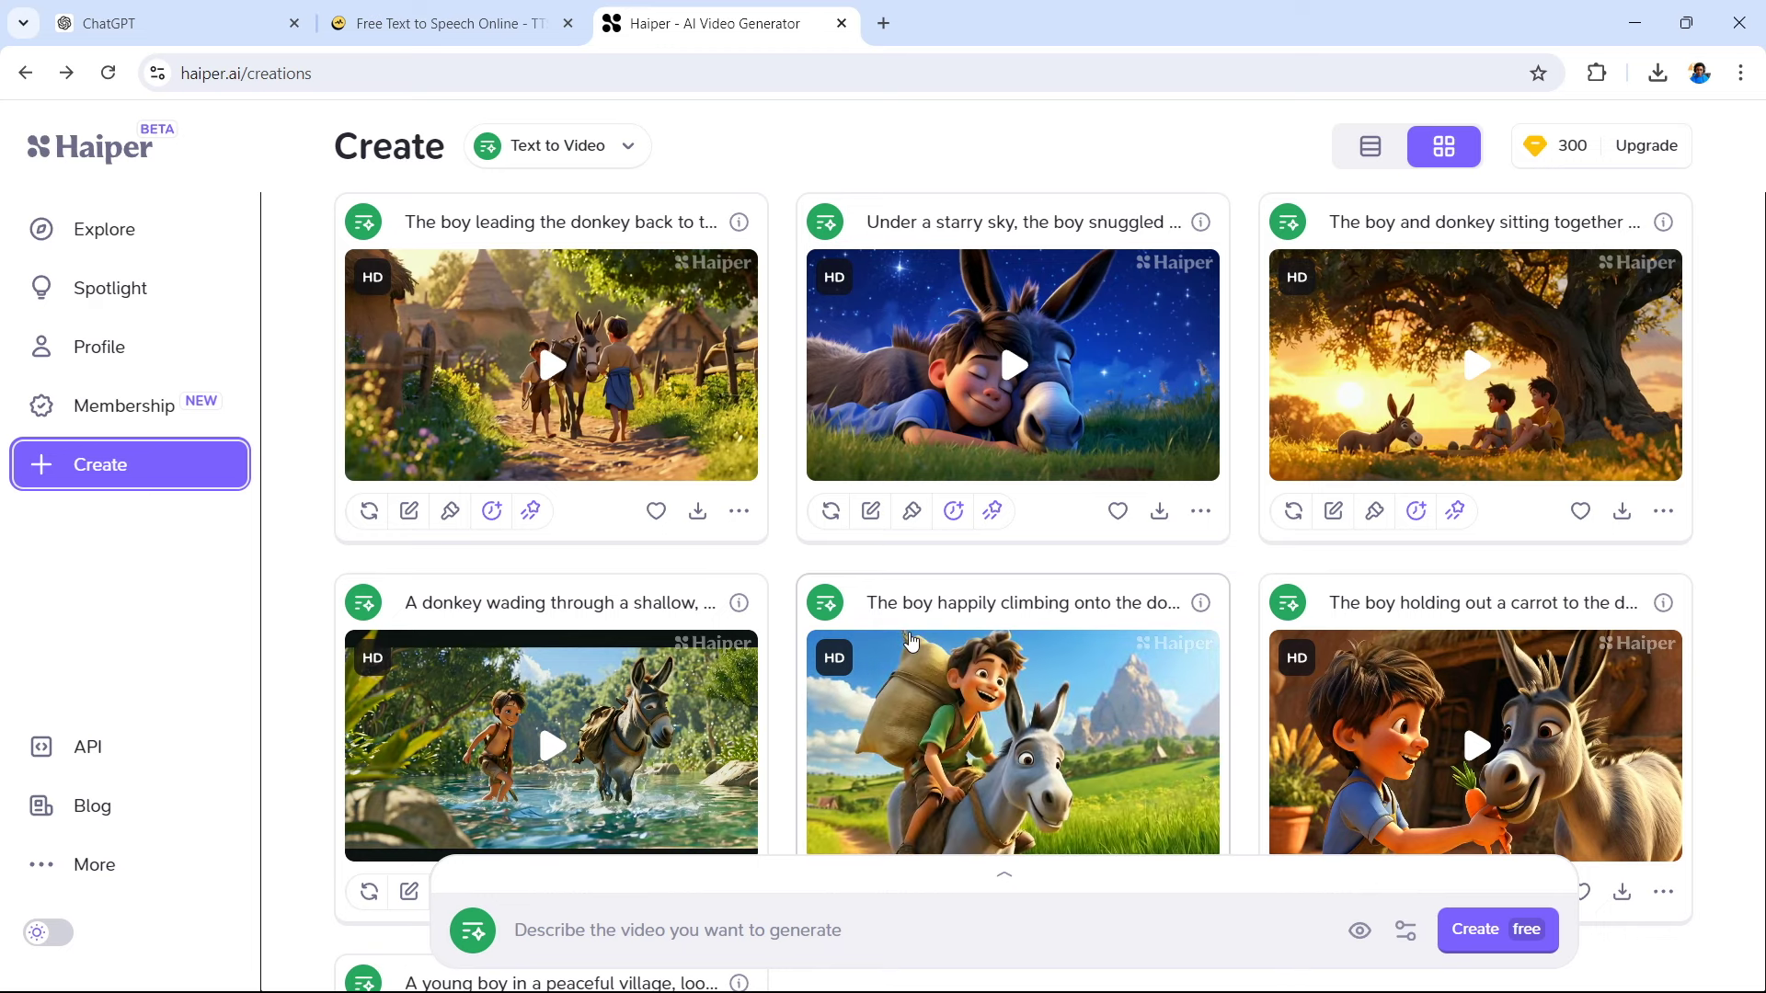
# Download the generated scene clips, starting with the young boy in the peaceful village
pyautogui.scroll(-5, 809, 670)
pyautogui.moveTo(698, 731)
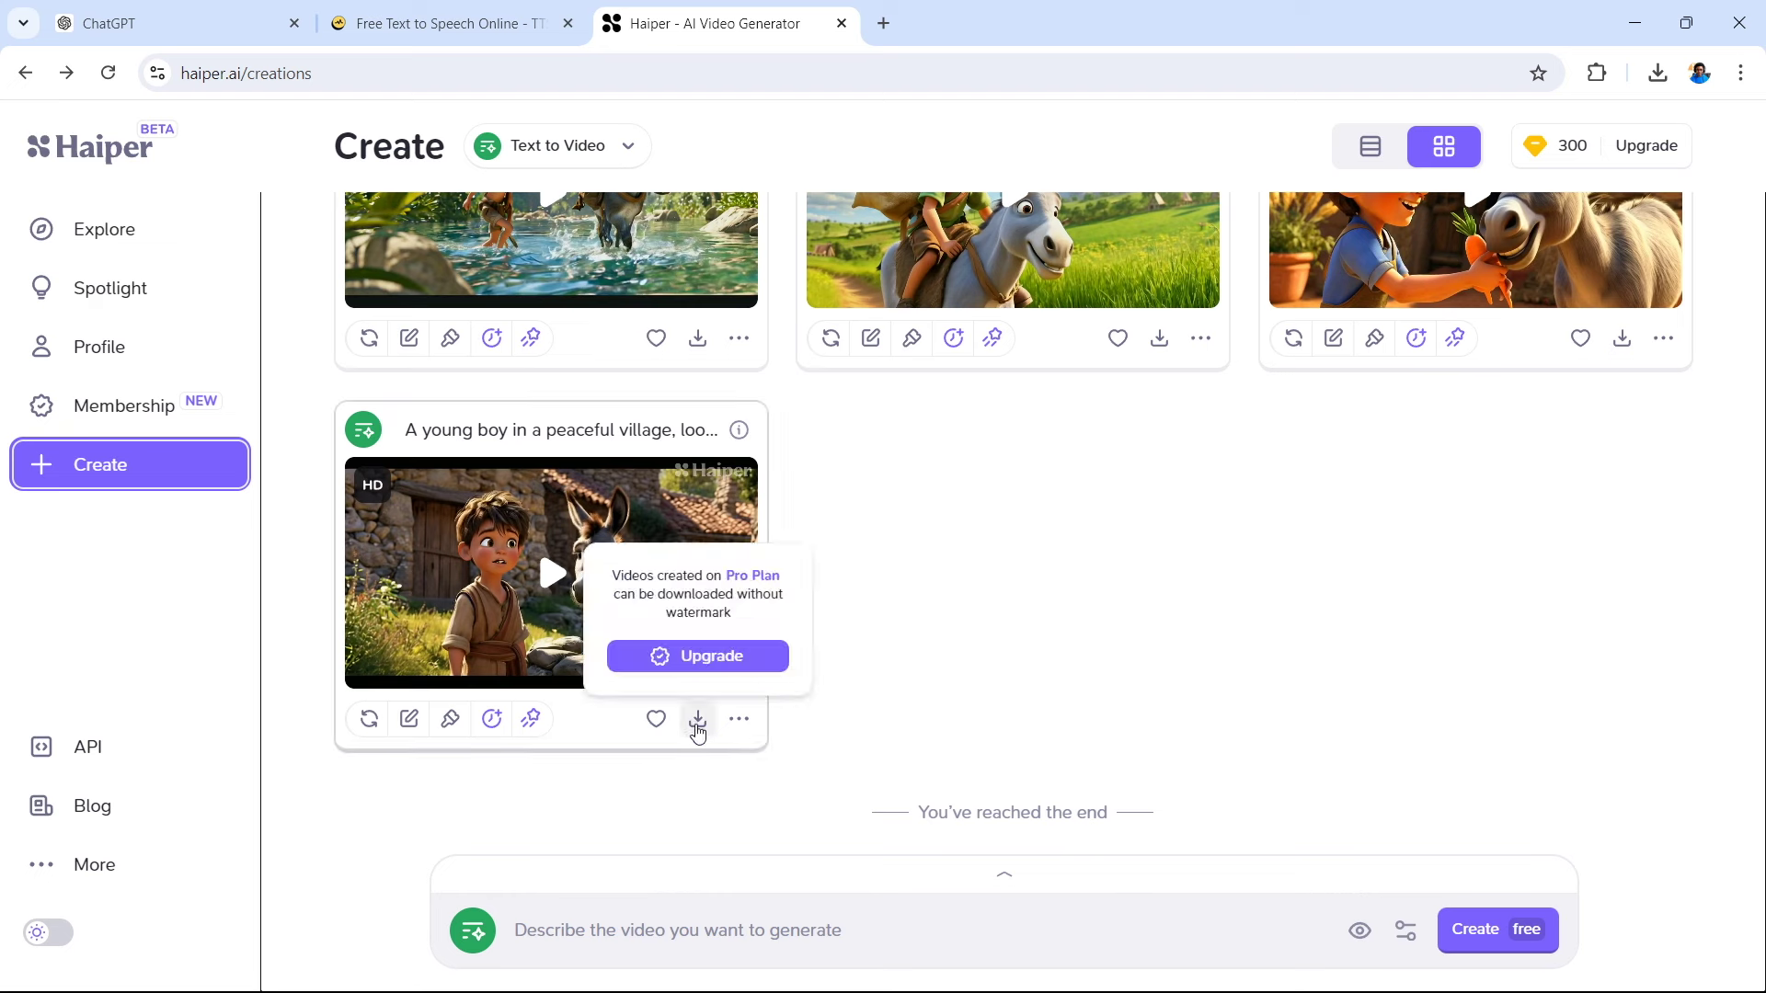
pyautogui.click(697, 727)
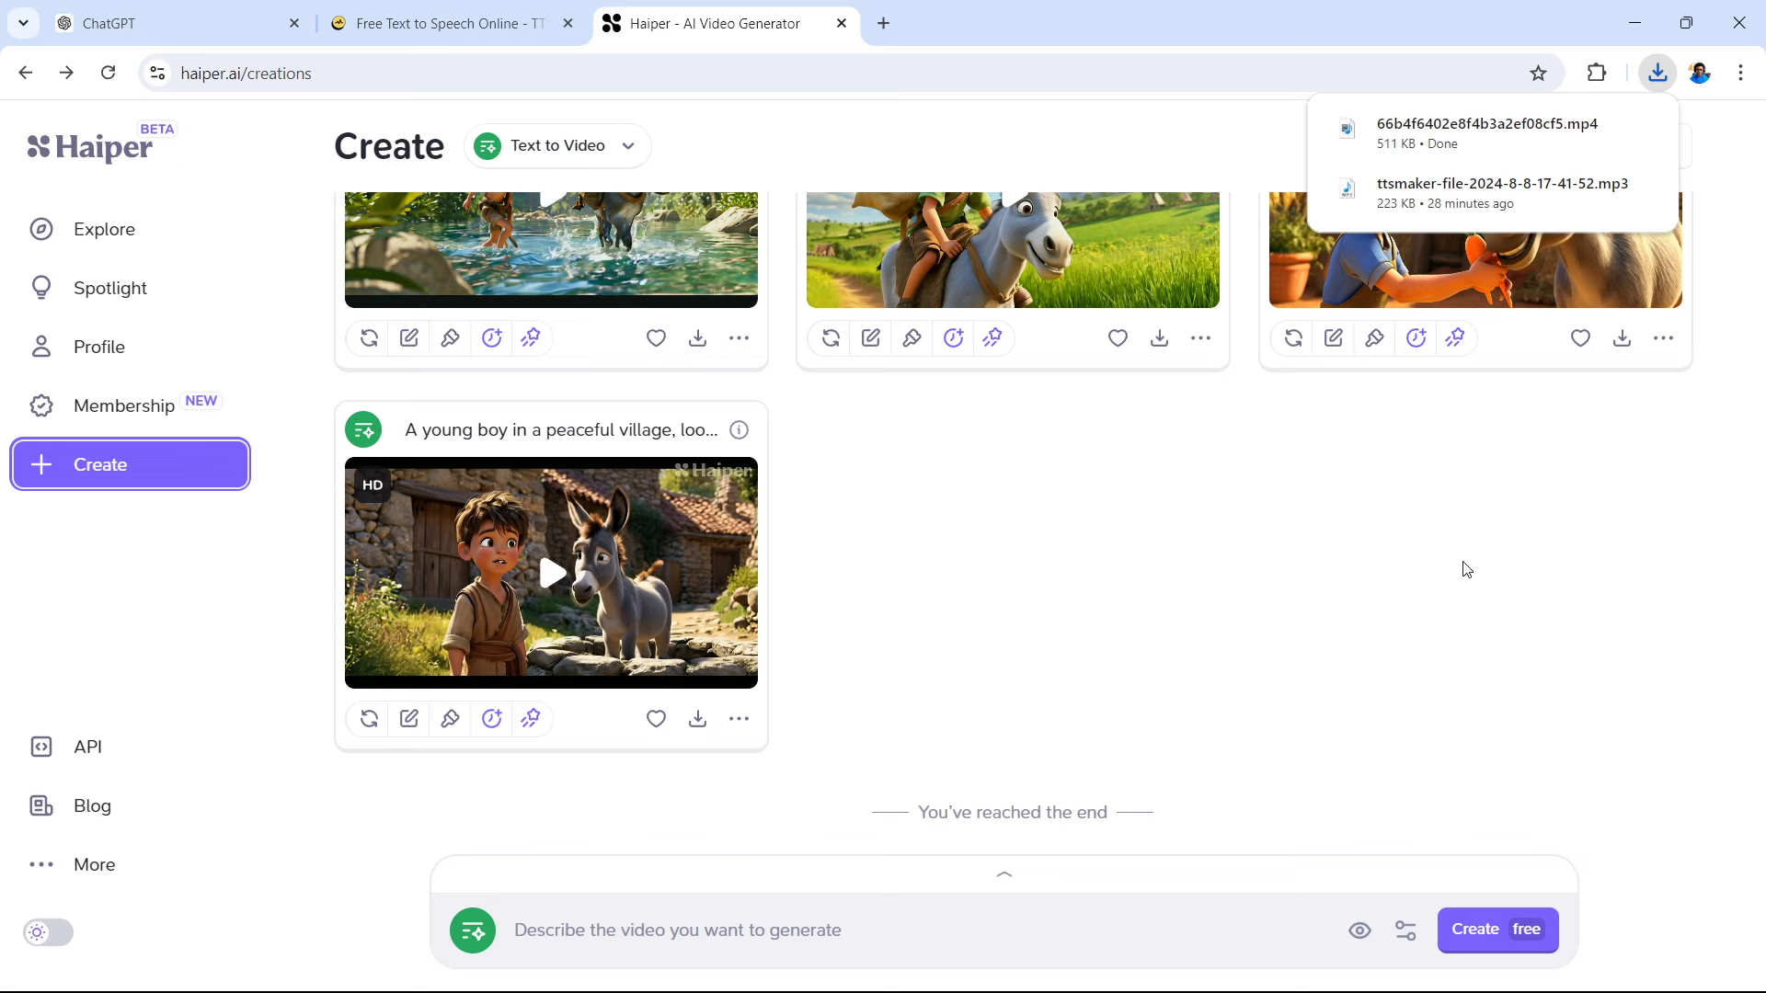
pyautogui.scroll(2, 1563, 519)
pyautogui.moveTo(1610, 502)
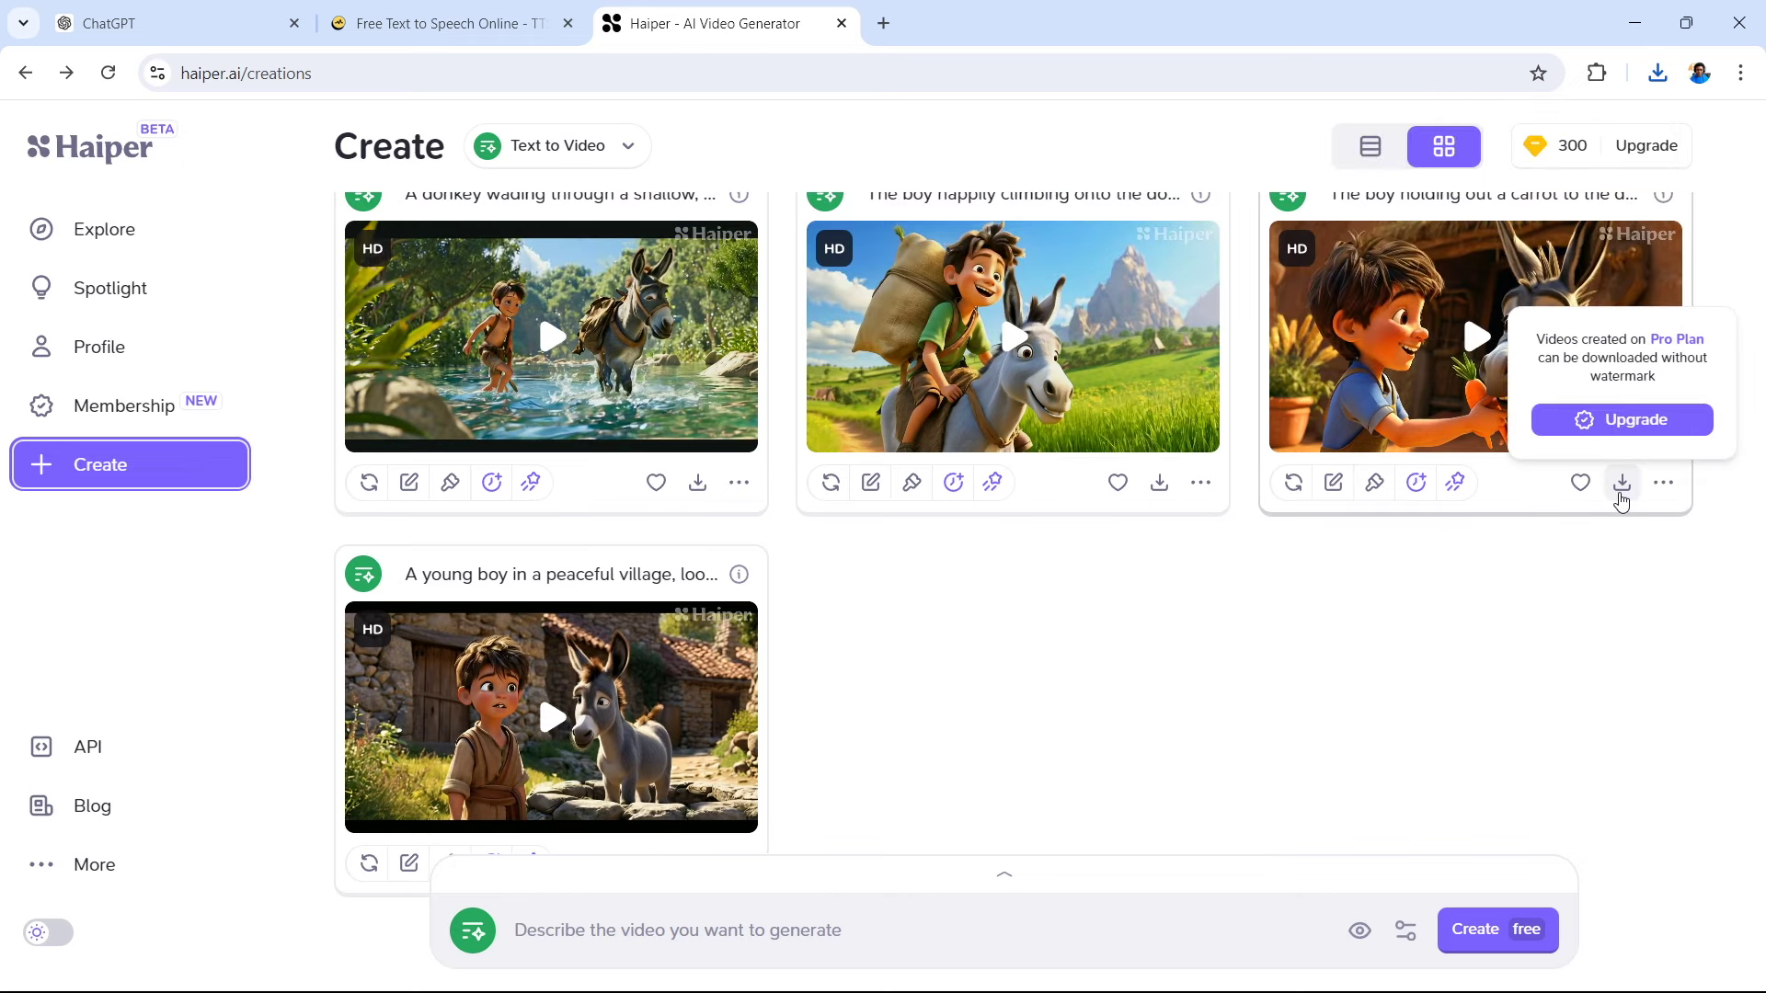
pyautogui.click(1161, 485)
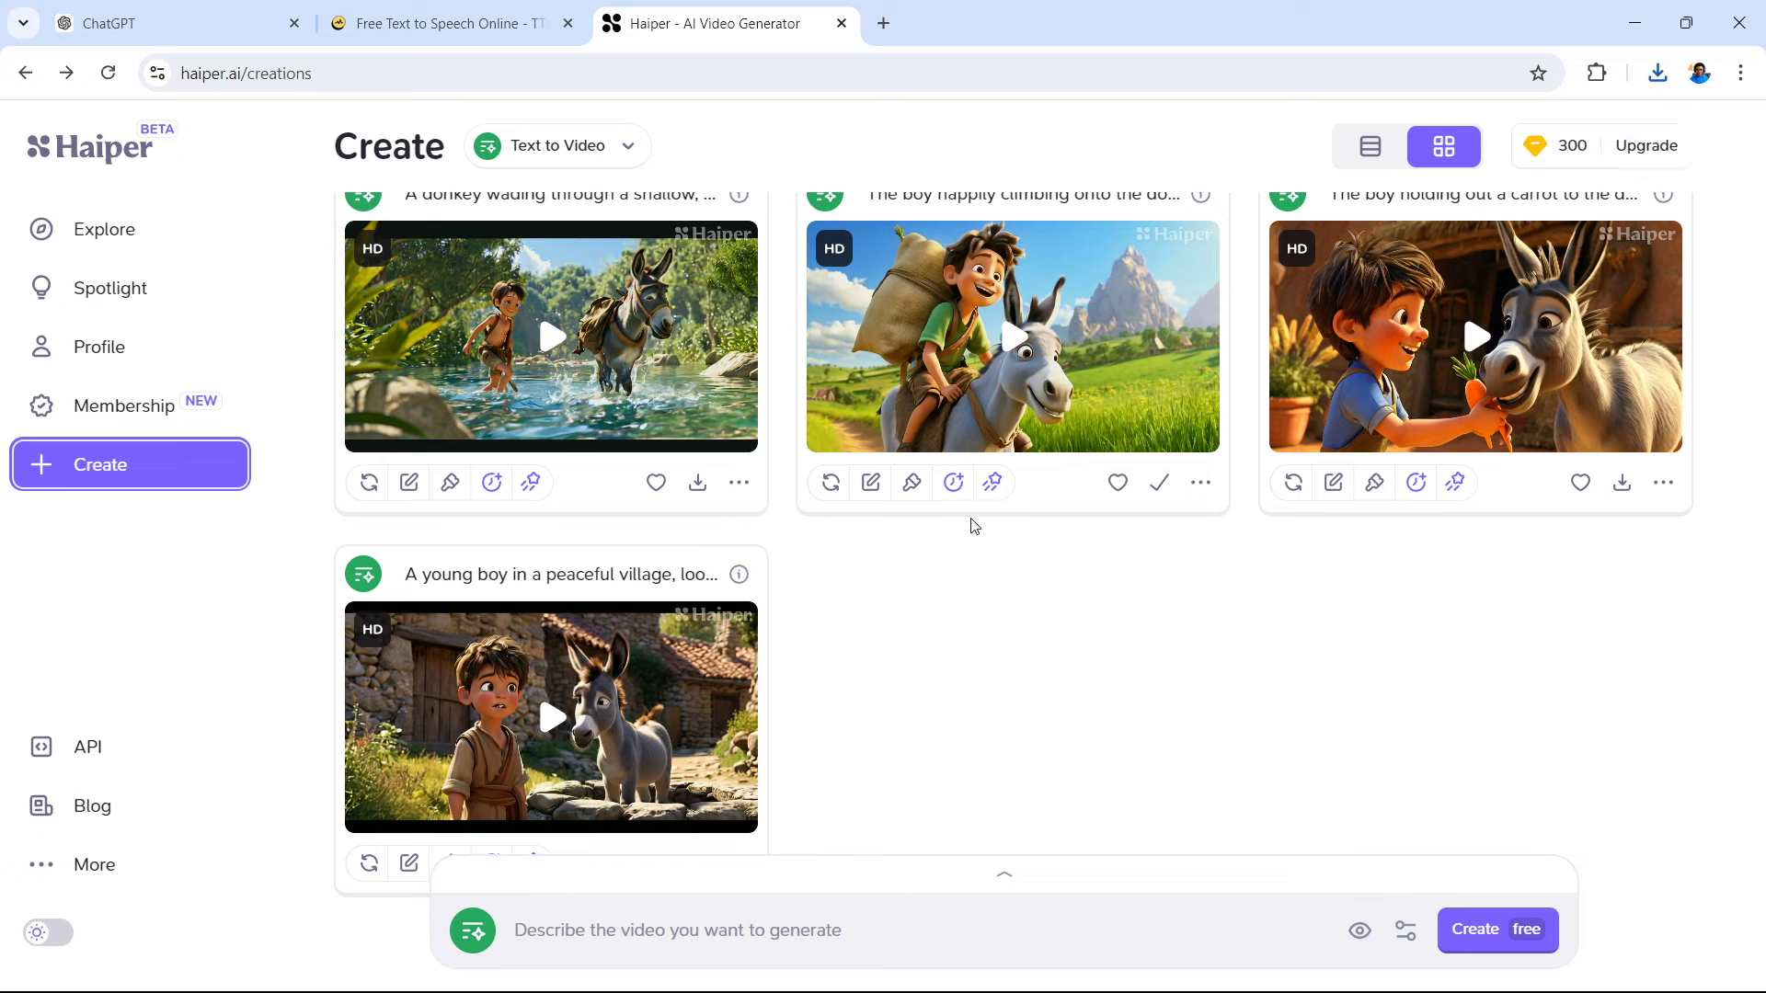
pyautogui.moveTo(707, 492)
pyautogui.scroll(5, 1085, 542)
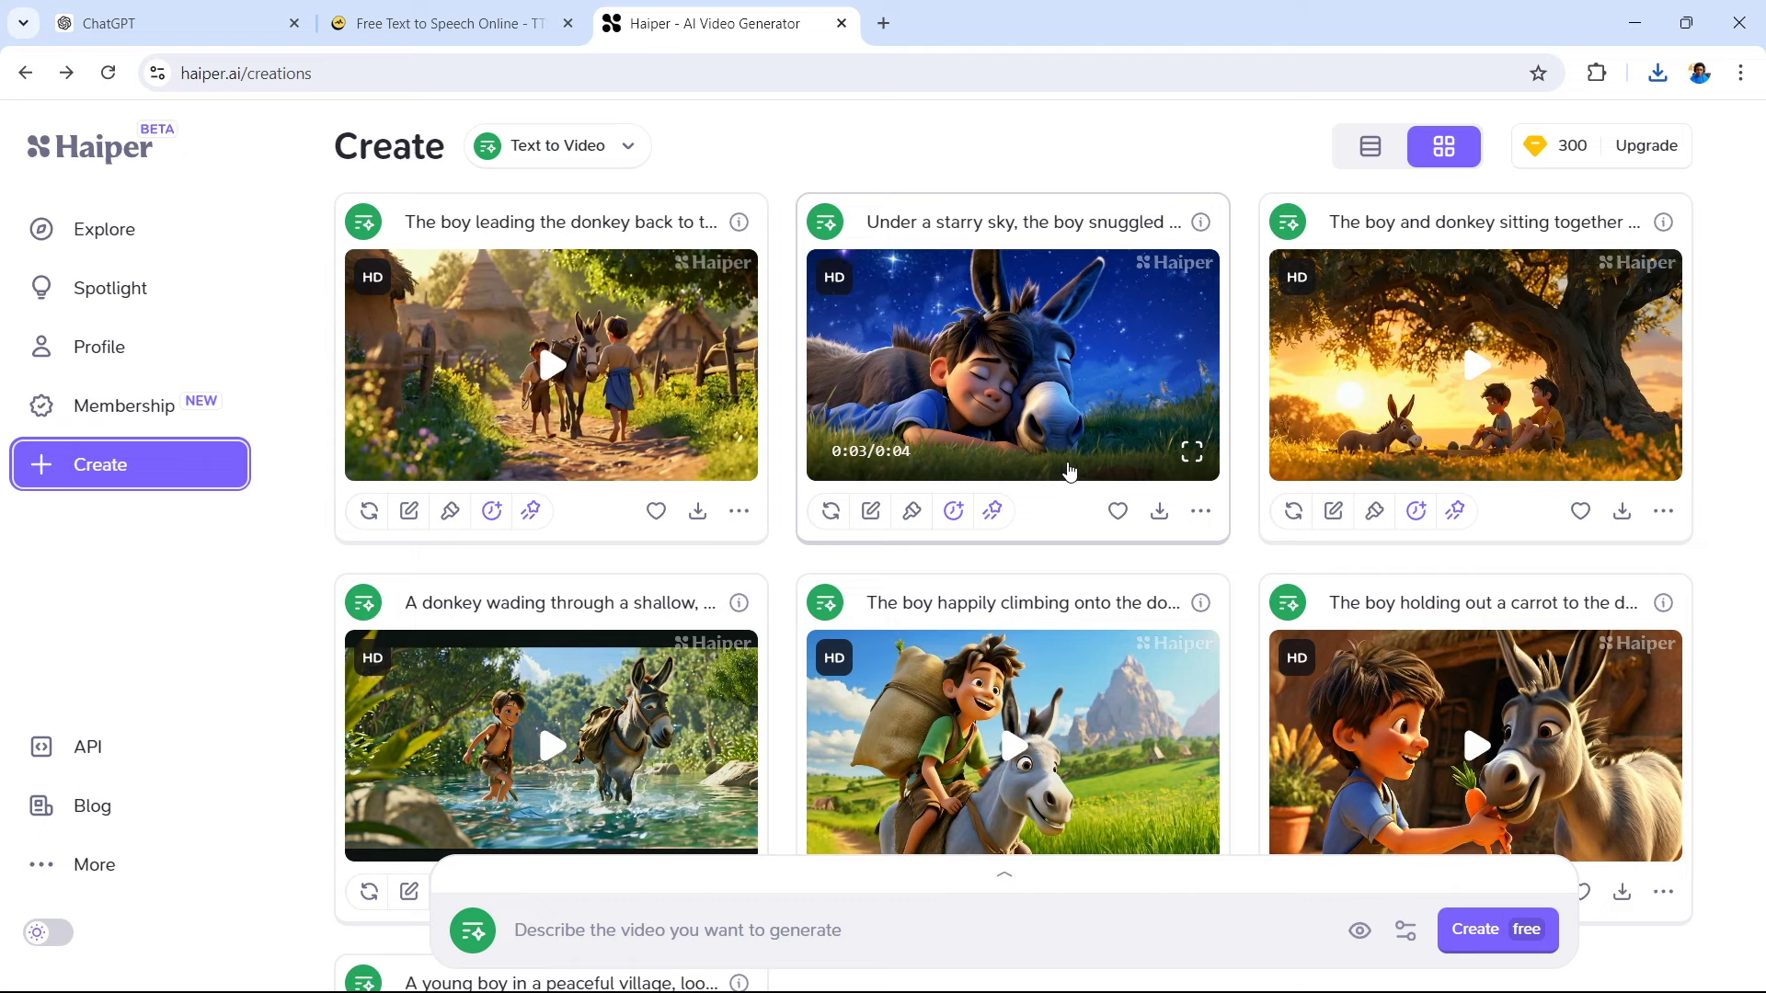
pyautogui.scroll(-3, 1069, 471)
pyautogui.scroll(-2, 1069, 471)
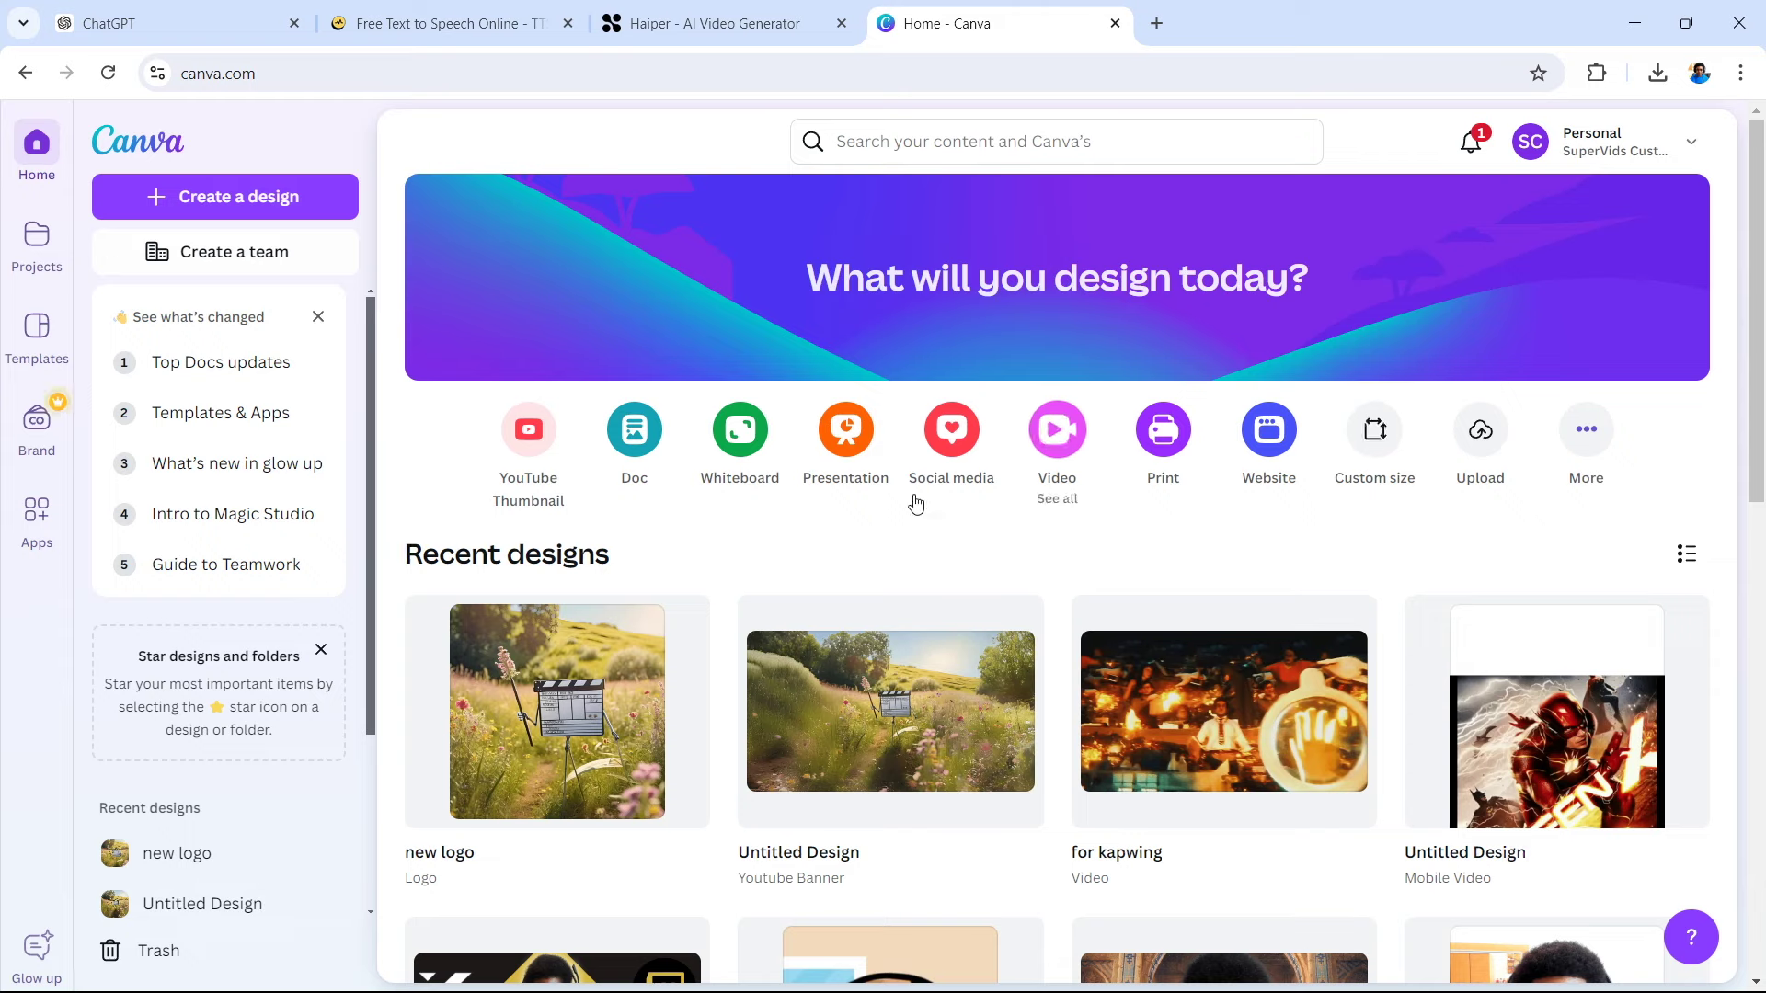
# Create a blank YouTube Video design in Canva and upload the downloaded village scene clip 66b4f6402e8f4b3a2ef08cf5.mp4
pyautogui.click(1055, 506)
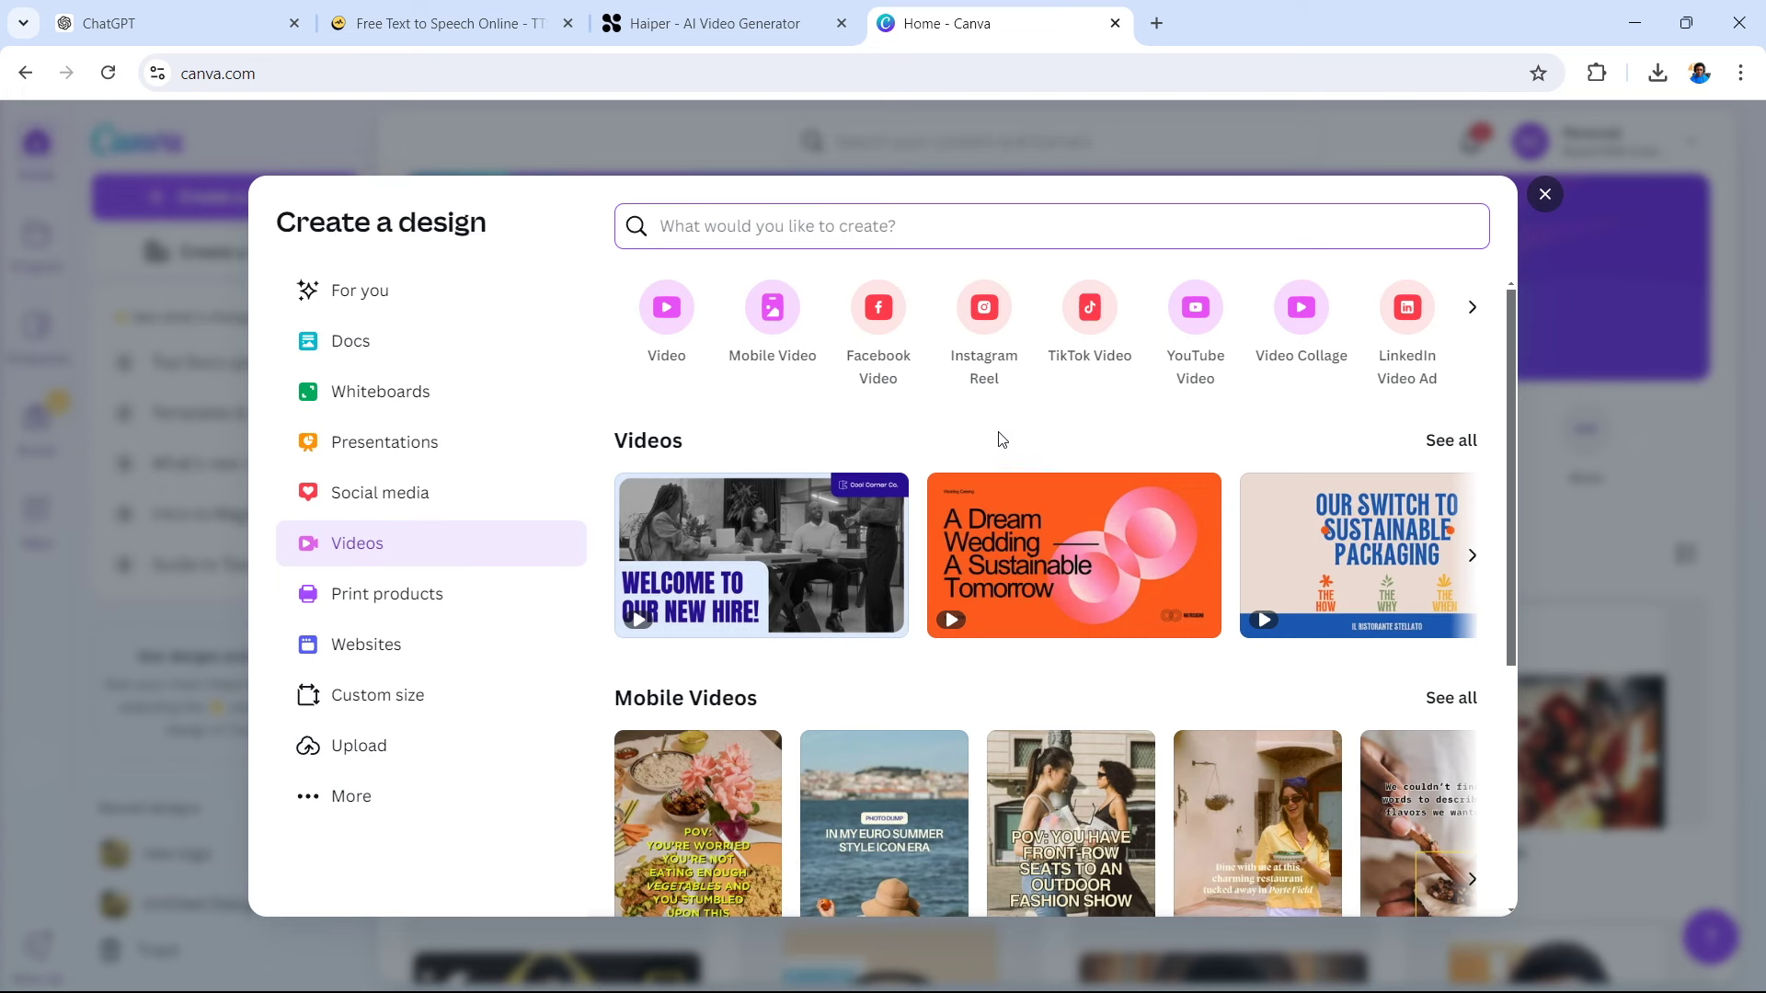
pyautogui.click(1196, 313)
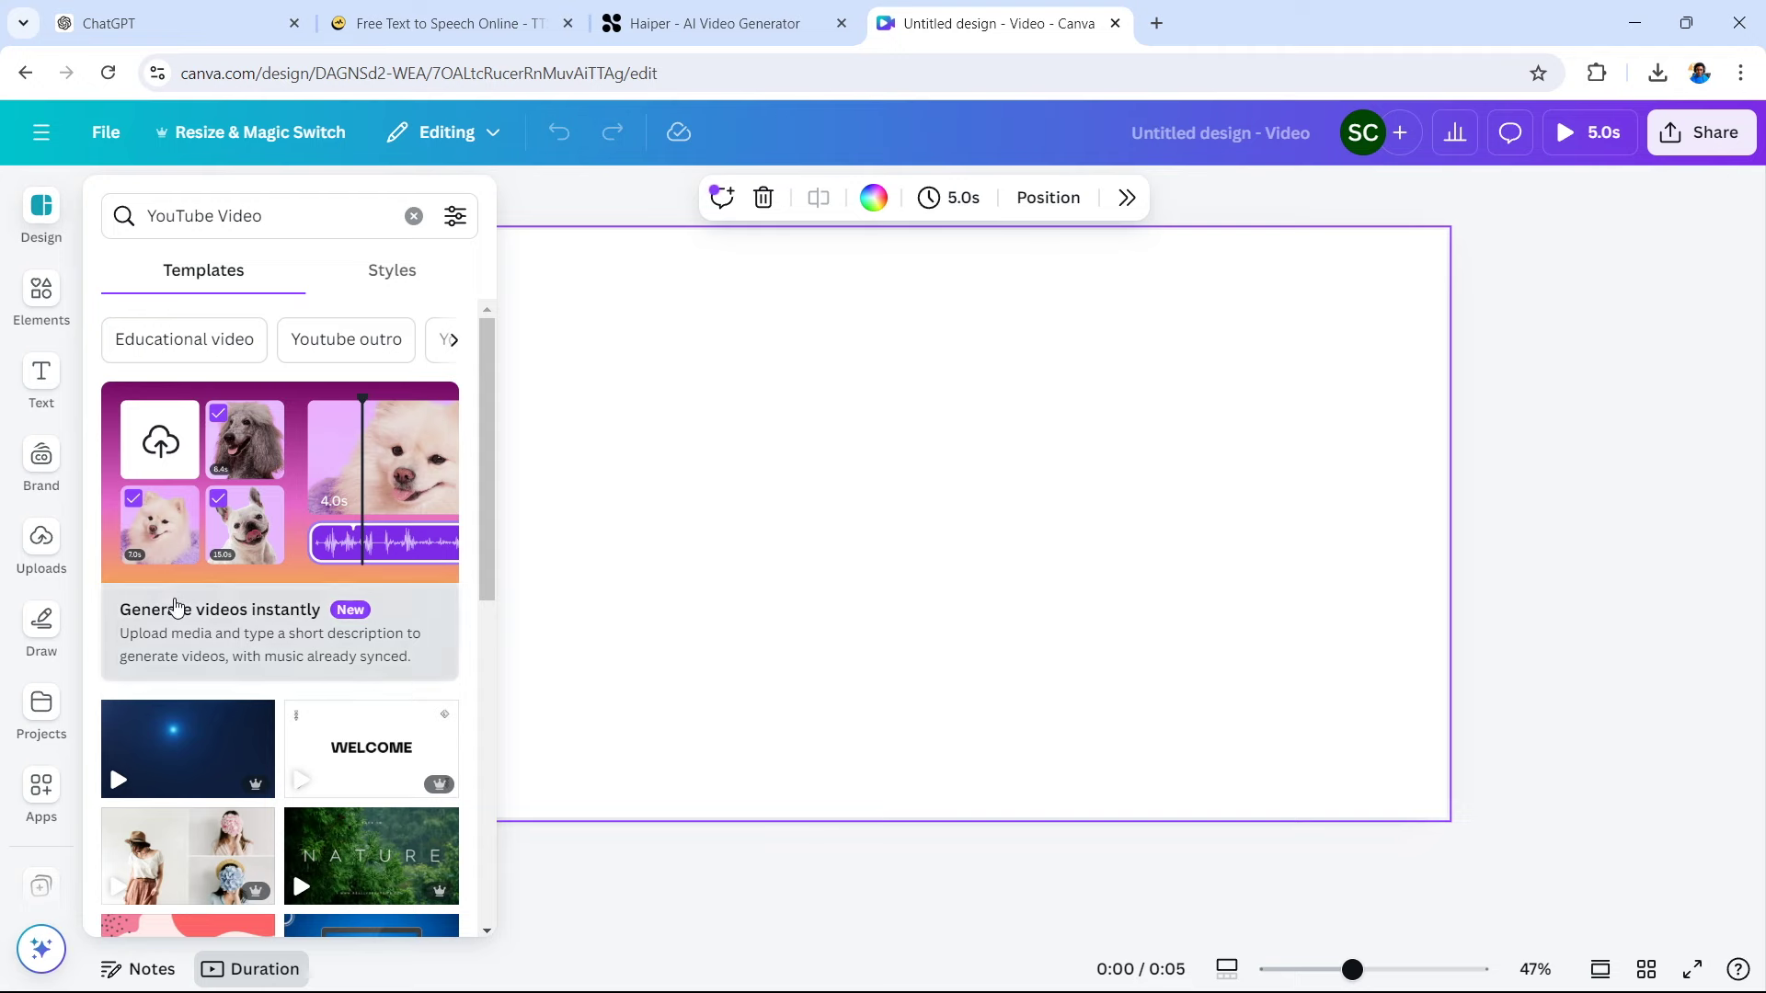
pyautogui.click(41, 544)
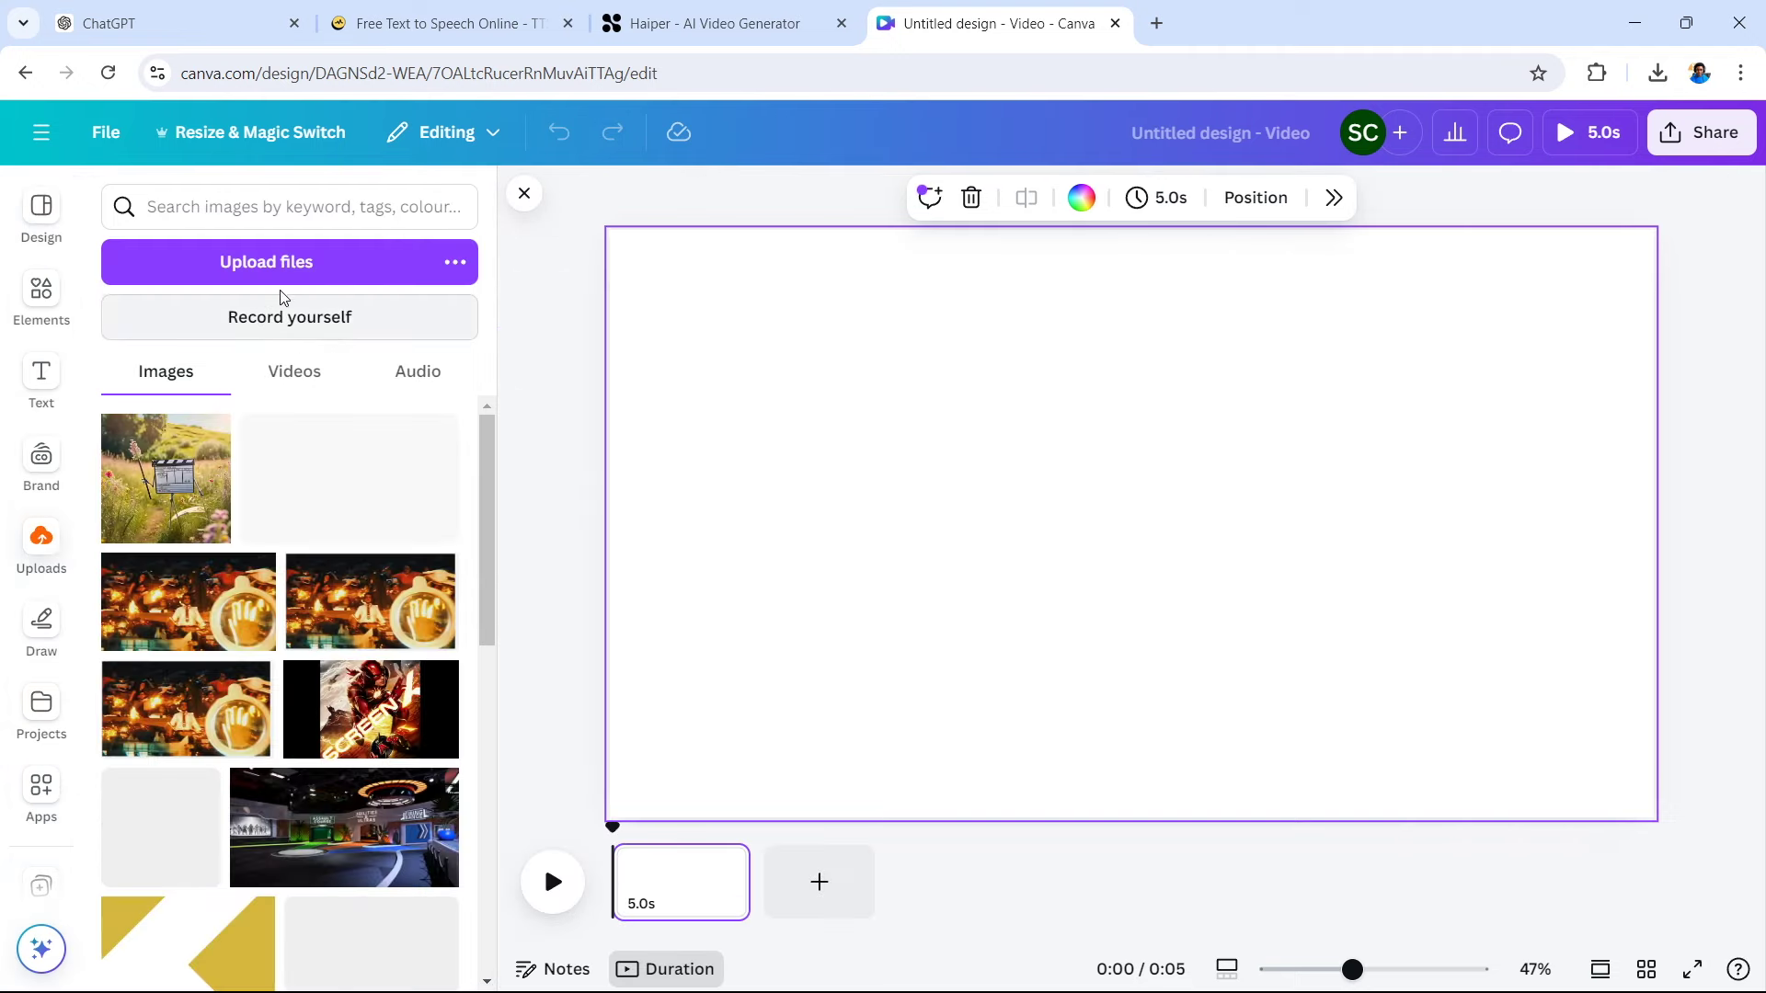
pyautogui.click(292, 262)
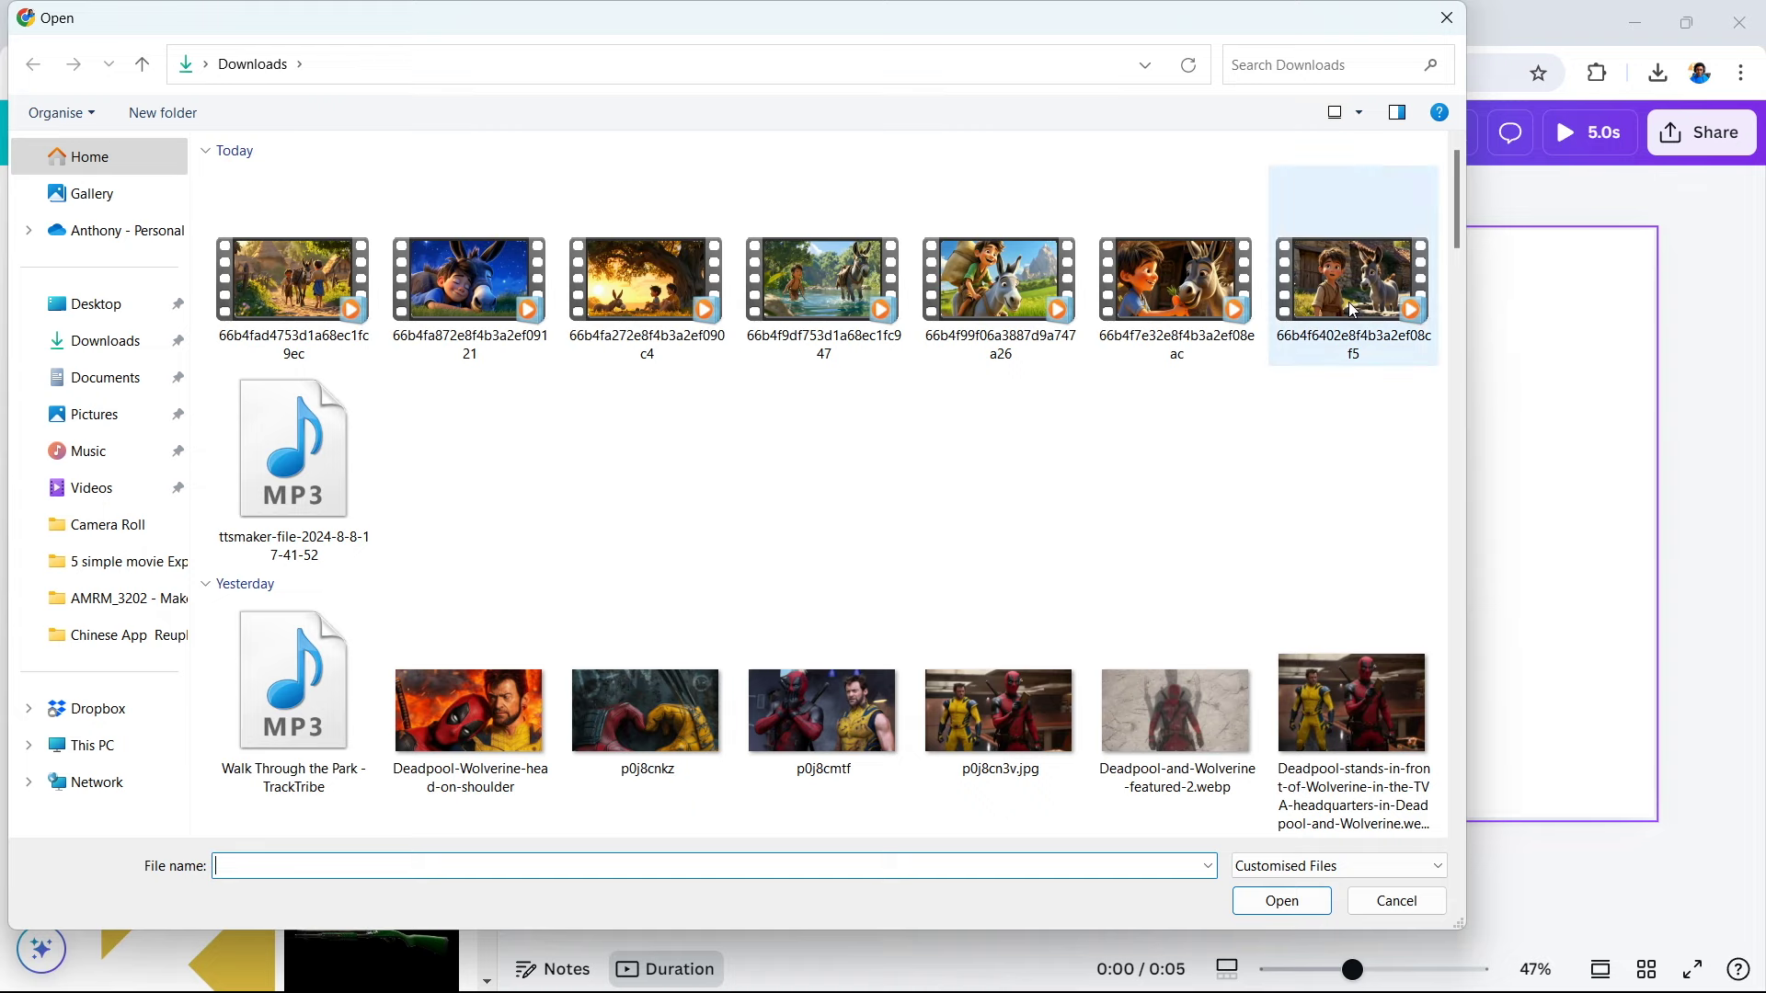
pyautogui.press('Escape')
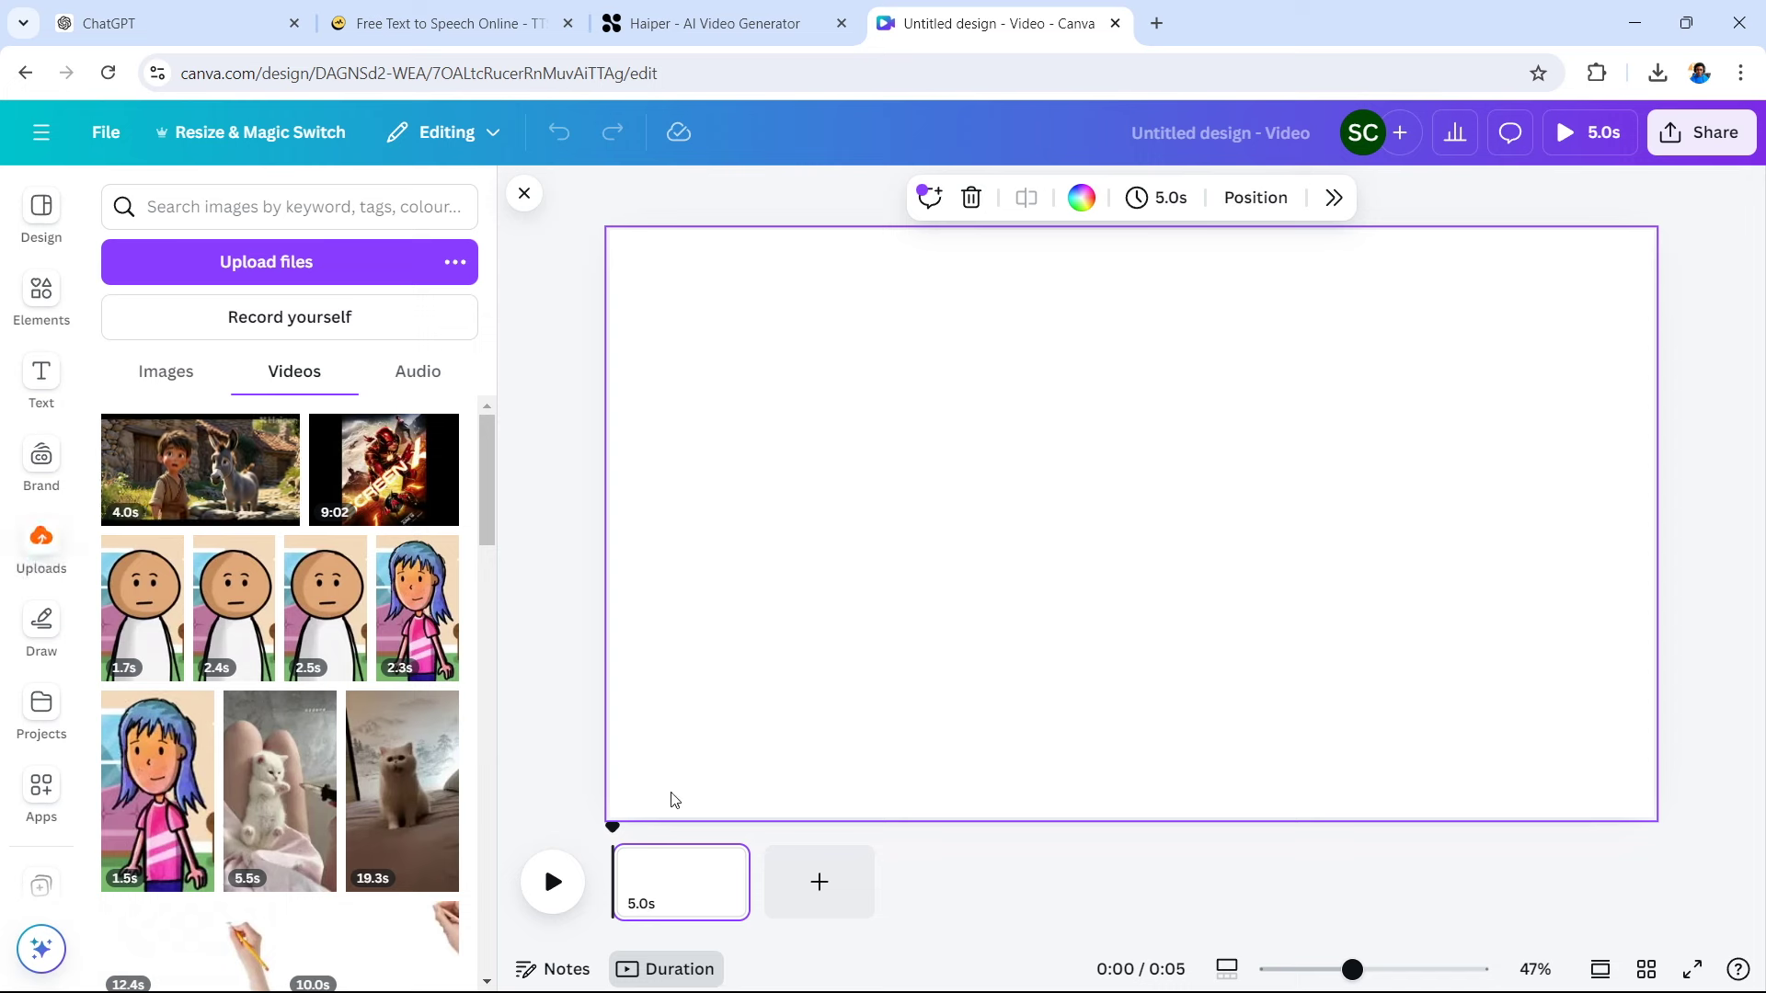
# Add the uploaded village scene clip to the blank page and enlarge it to fill the whole canvas
pyautogui.moveTo(741, 882); pyautogui.dragTo(749, 882)
pyautogui.click(184, 464)
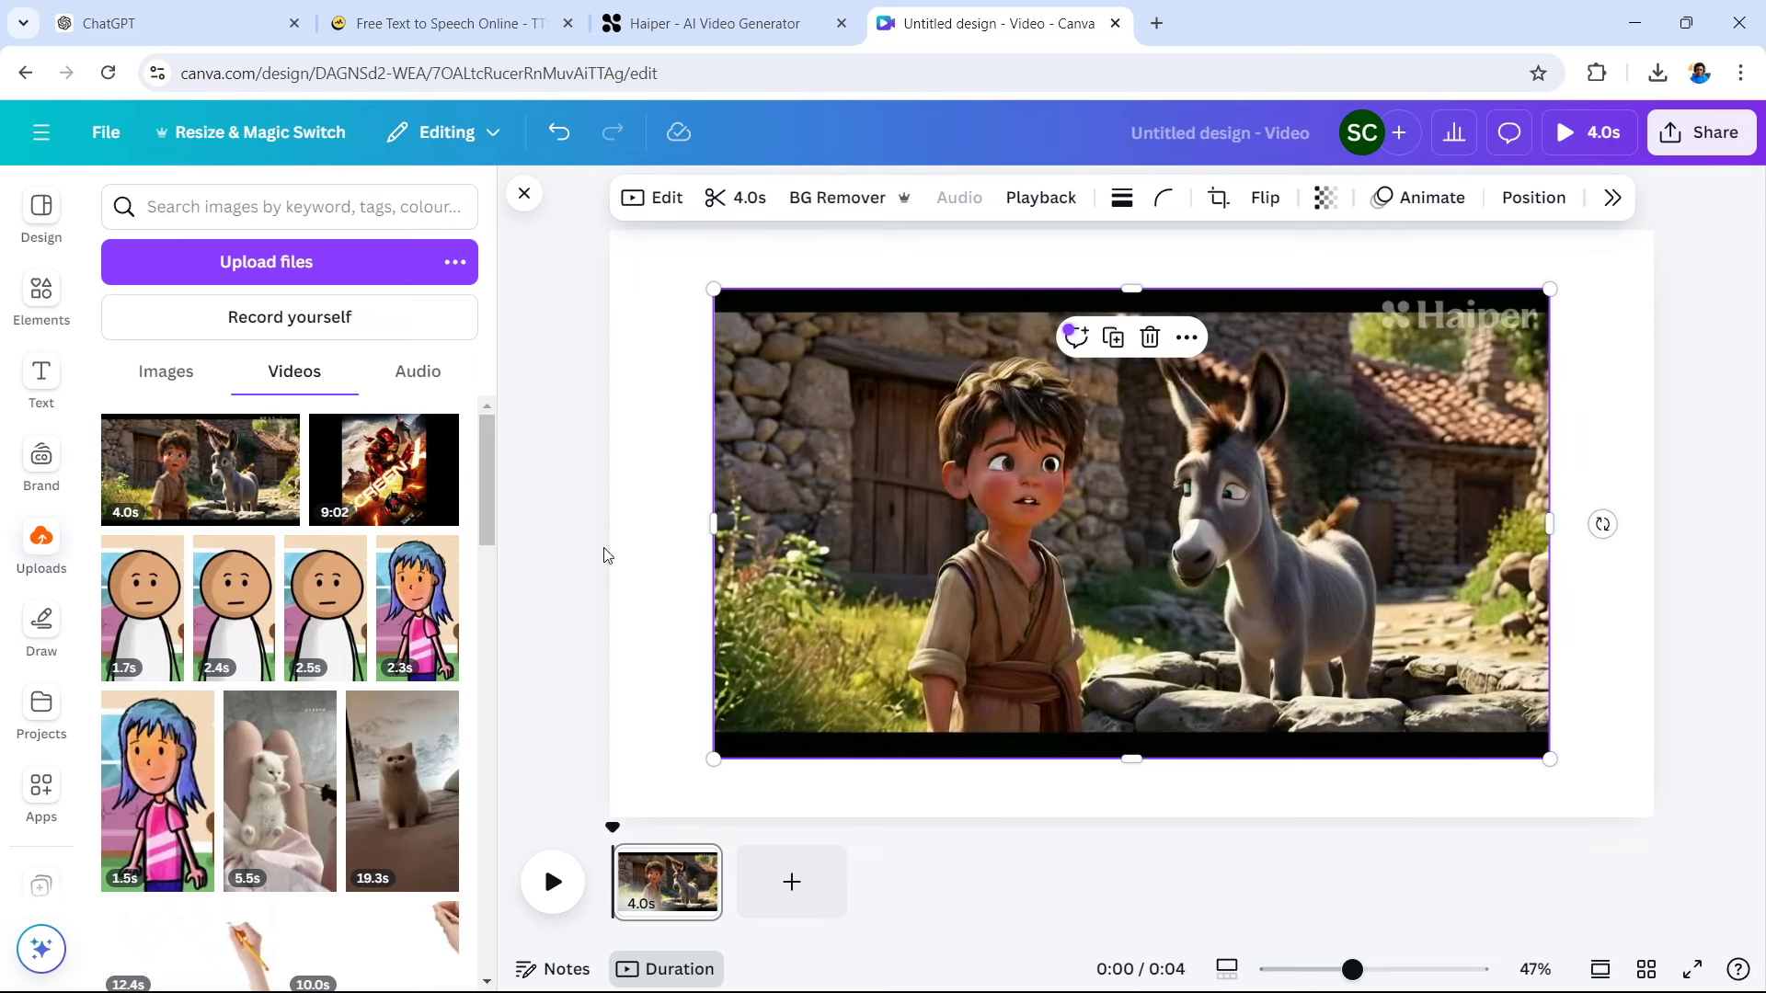
pyautogui.moveTo(714, 759); pyautogui.dragTo(611, 824)
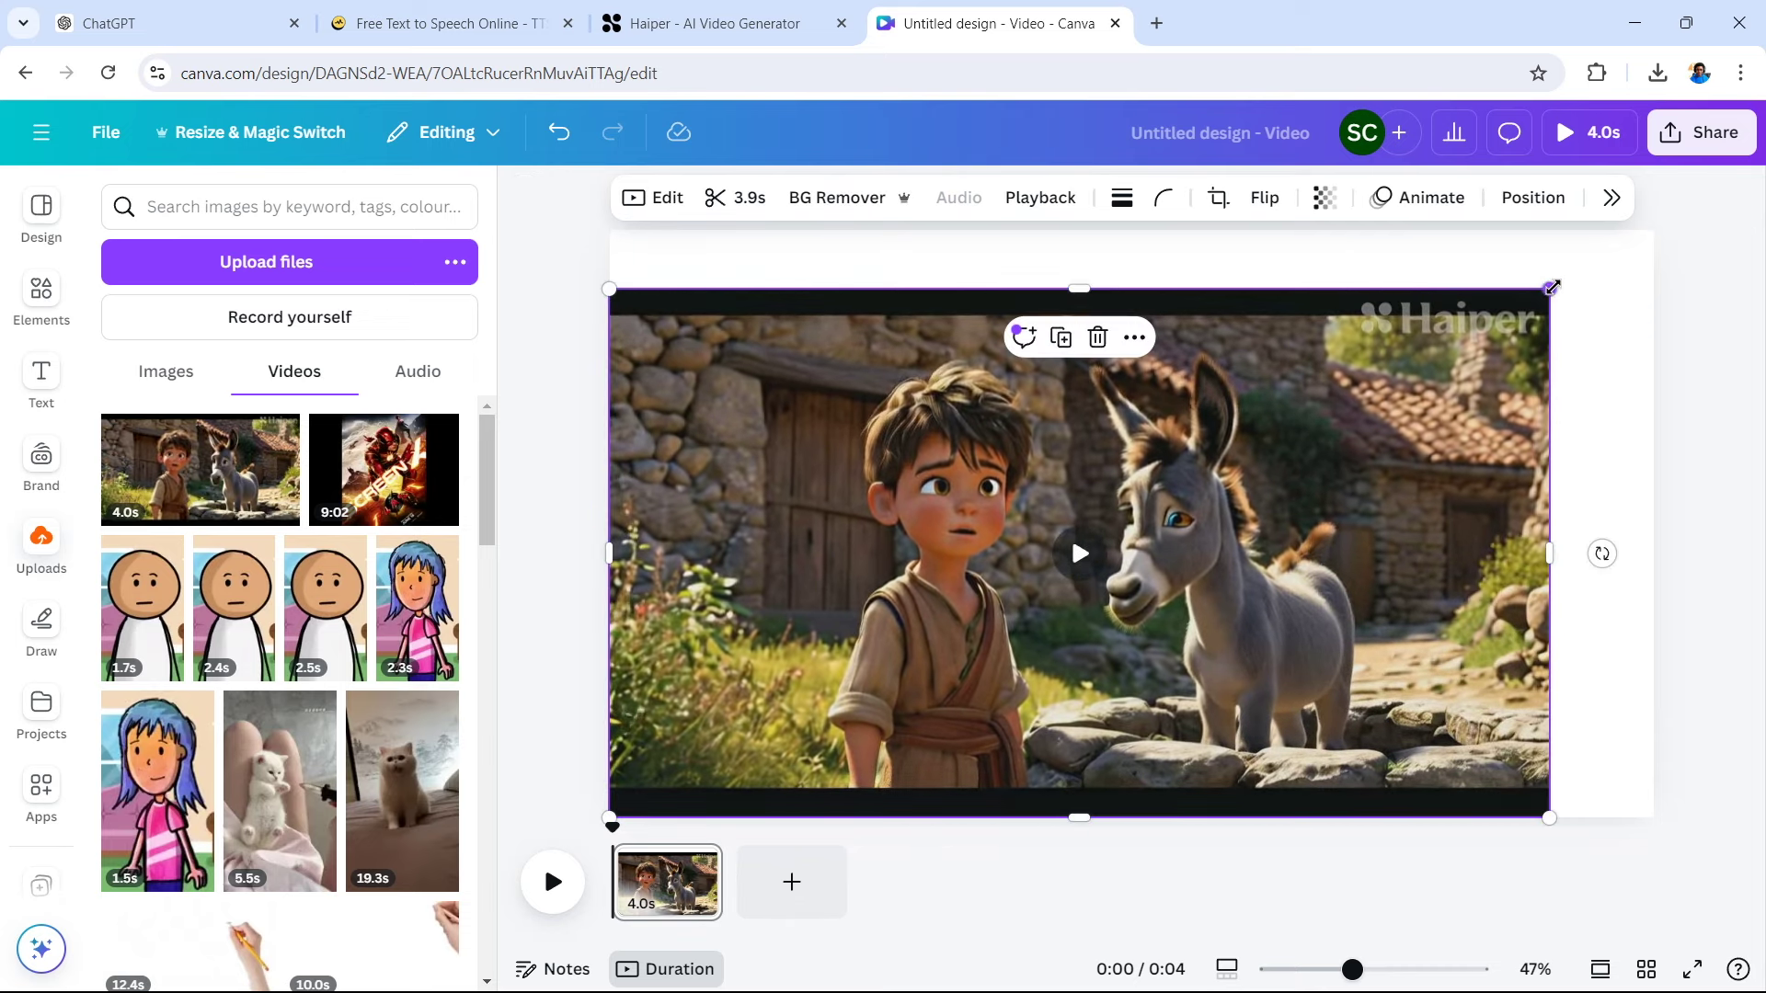
pyautogui.moveTo(1572, 278); pyautogui.dragTo(1677, 219)
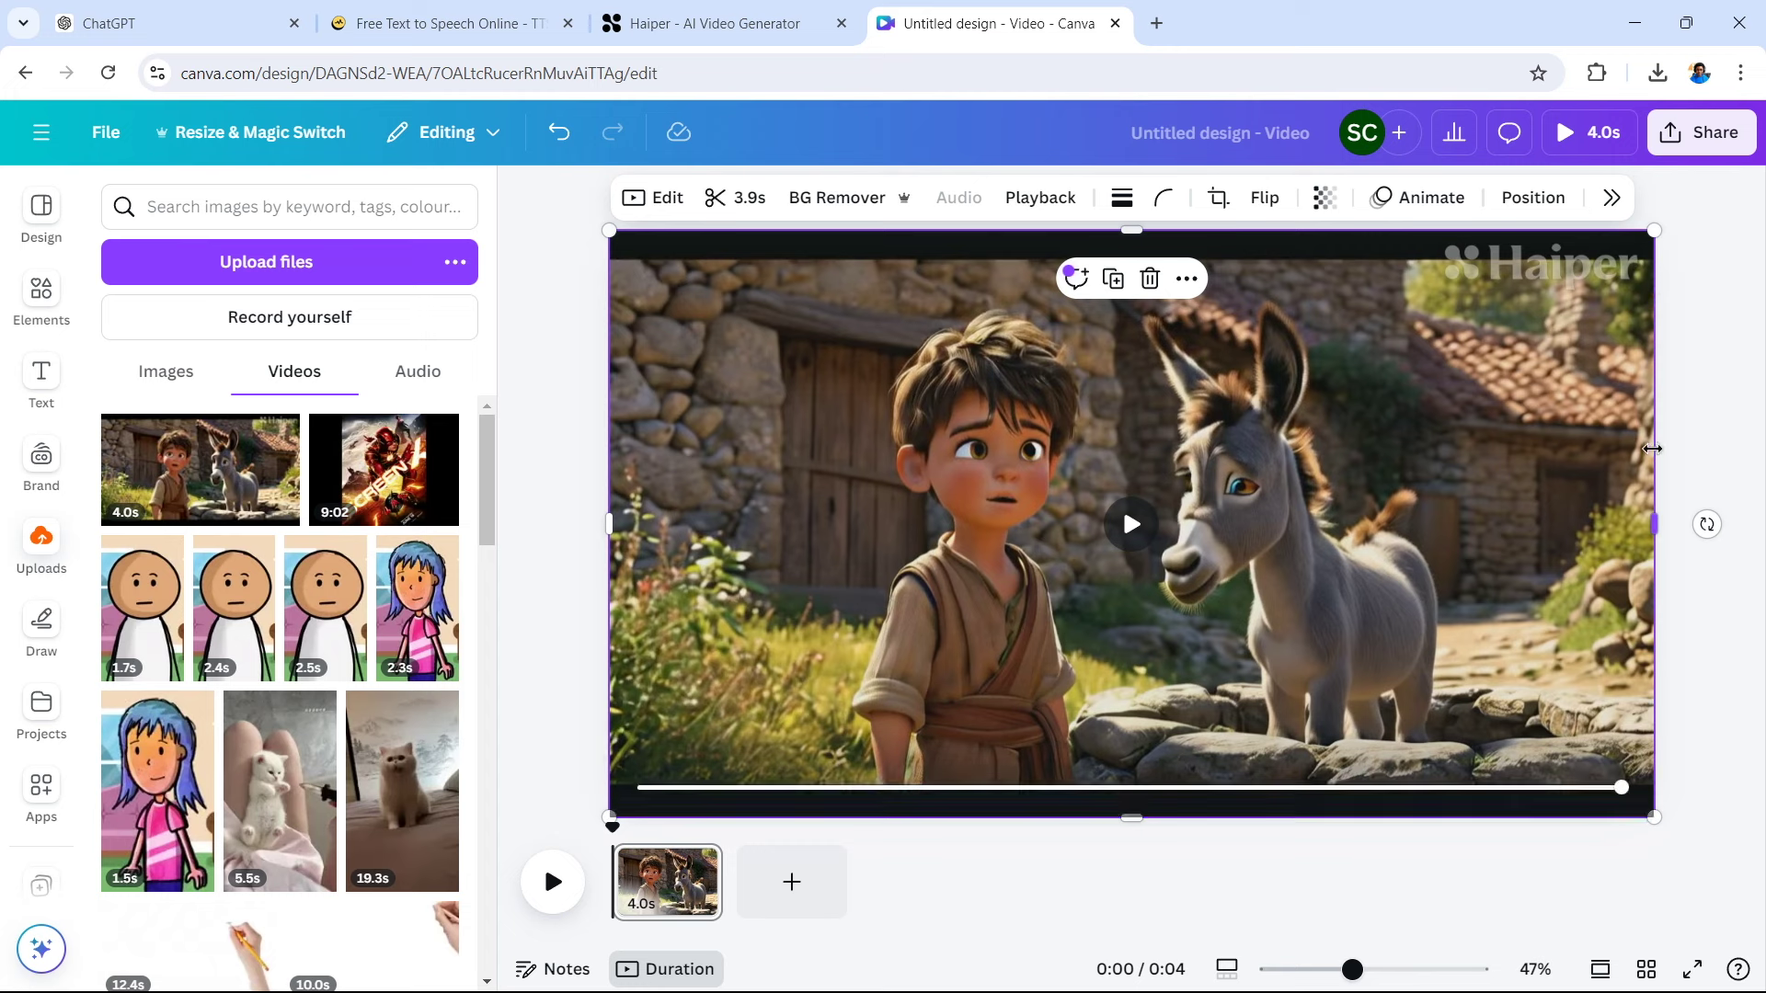
pyautogui.click(1688, 496)
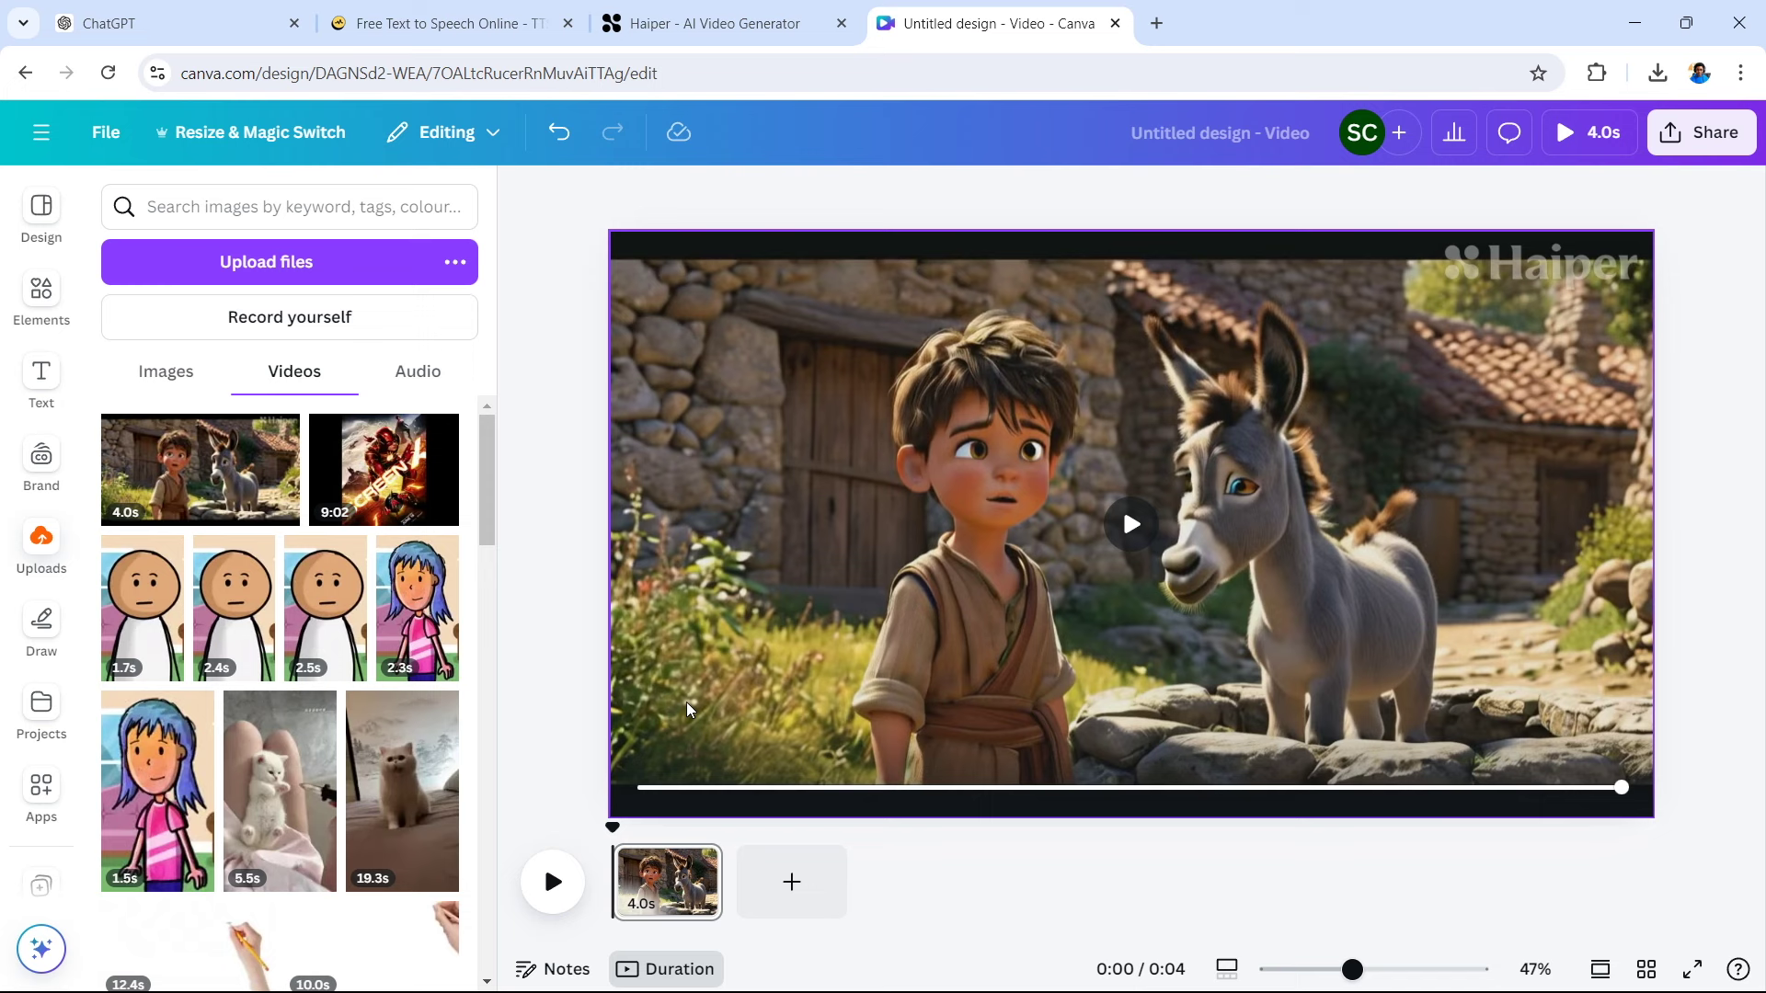
# Check the uploaded audio files, find the Lalamu Studio app in Canva's apps and open it
pyautogui.click(404, 391)
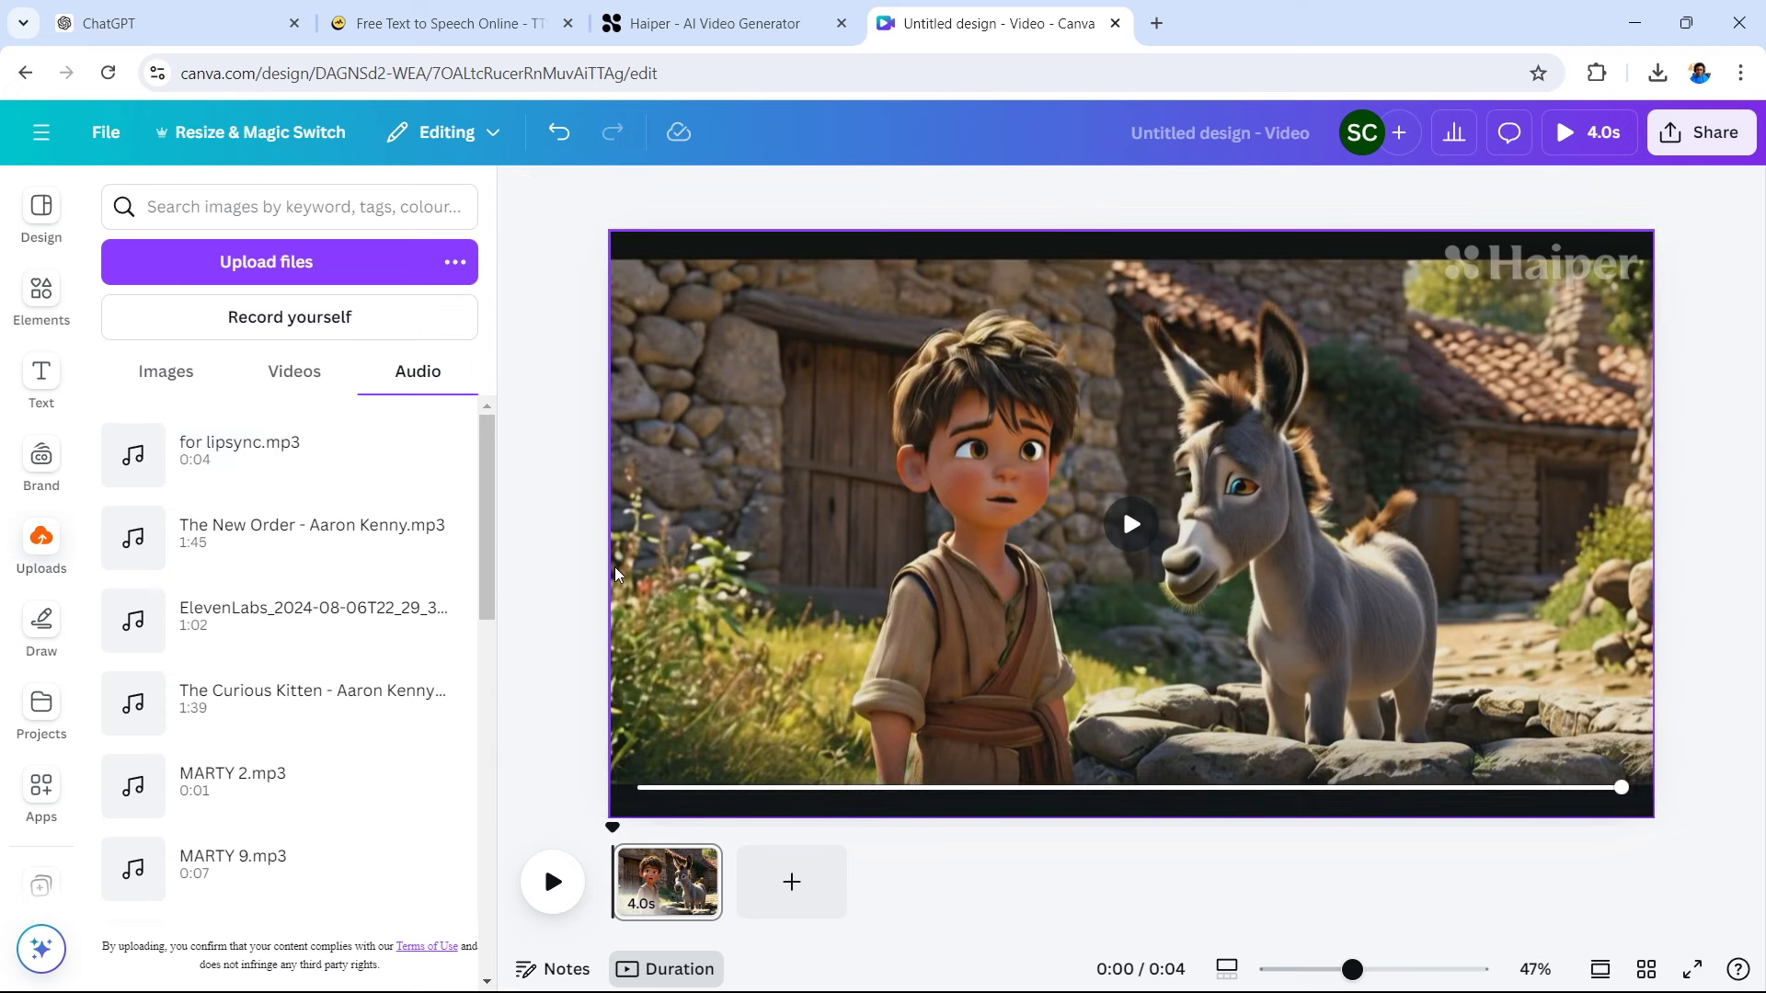
pyautogui.click(46, 792)
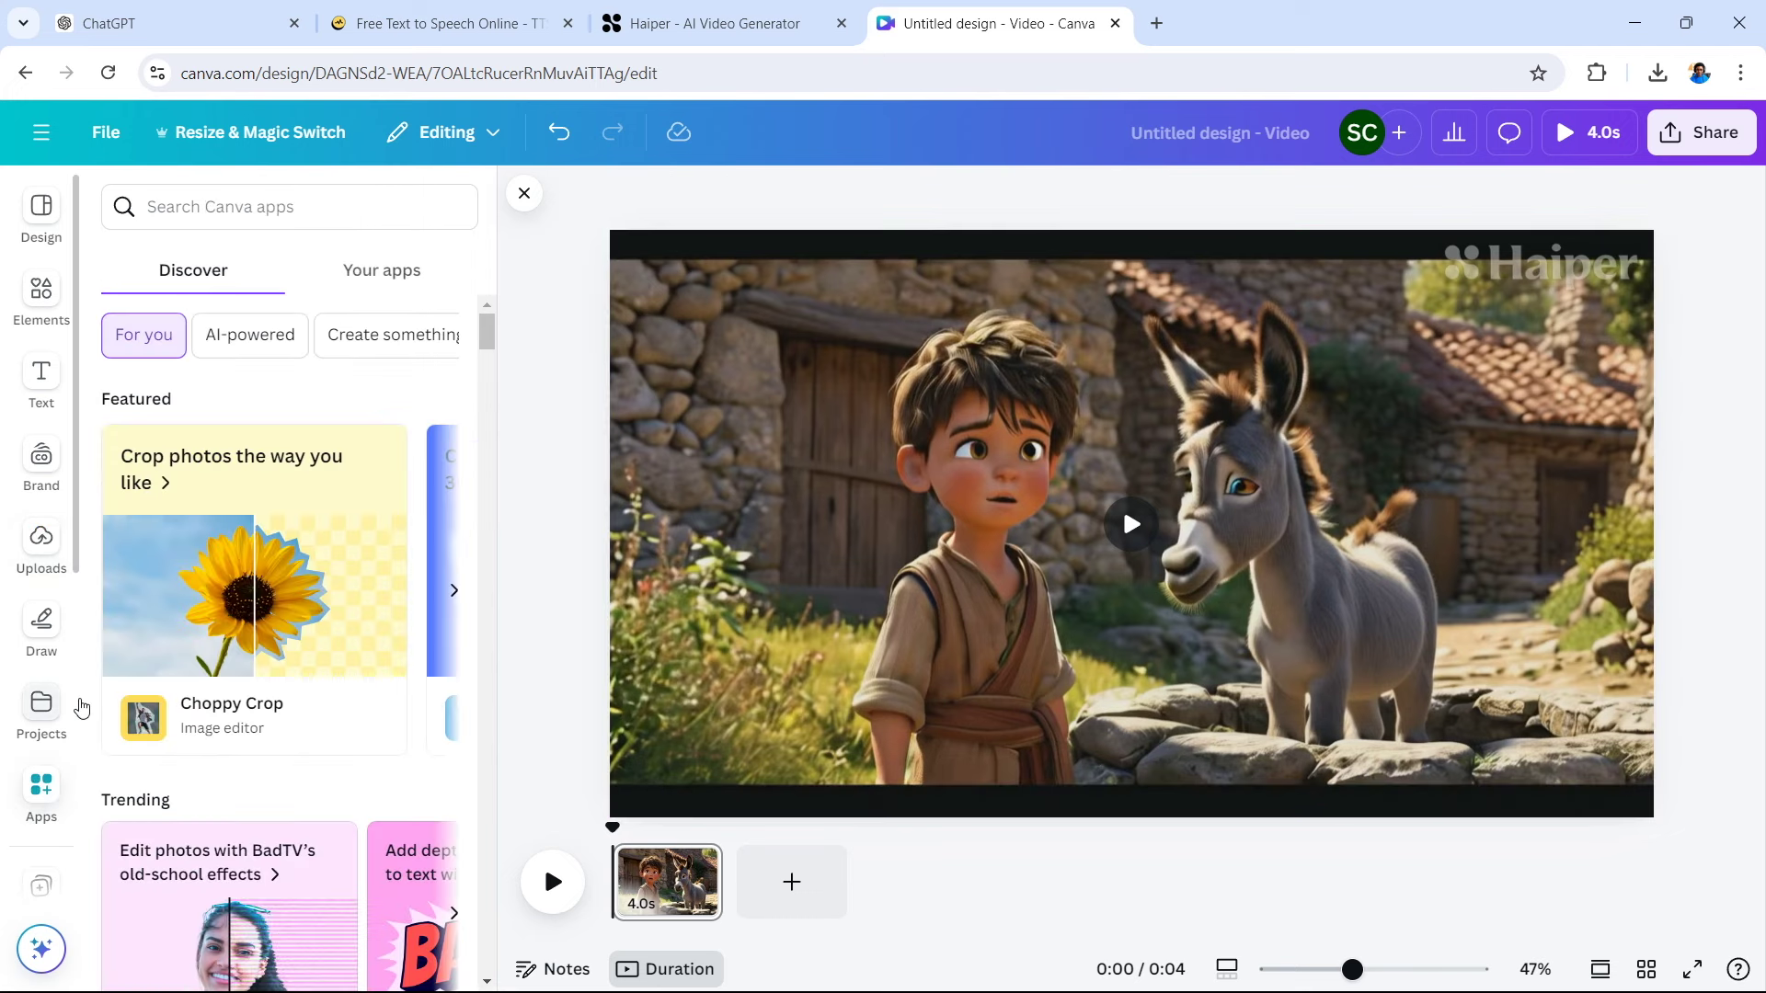
pyautogui.click(245, 215)
pyautogui.write('l')
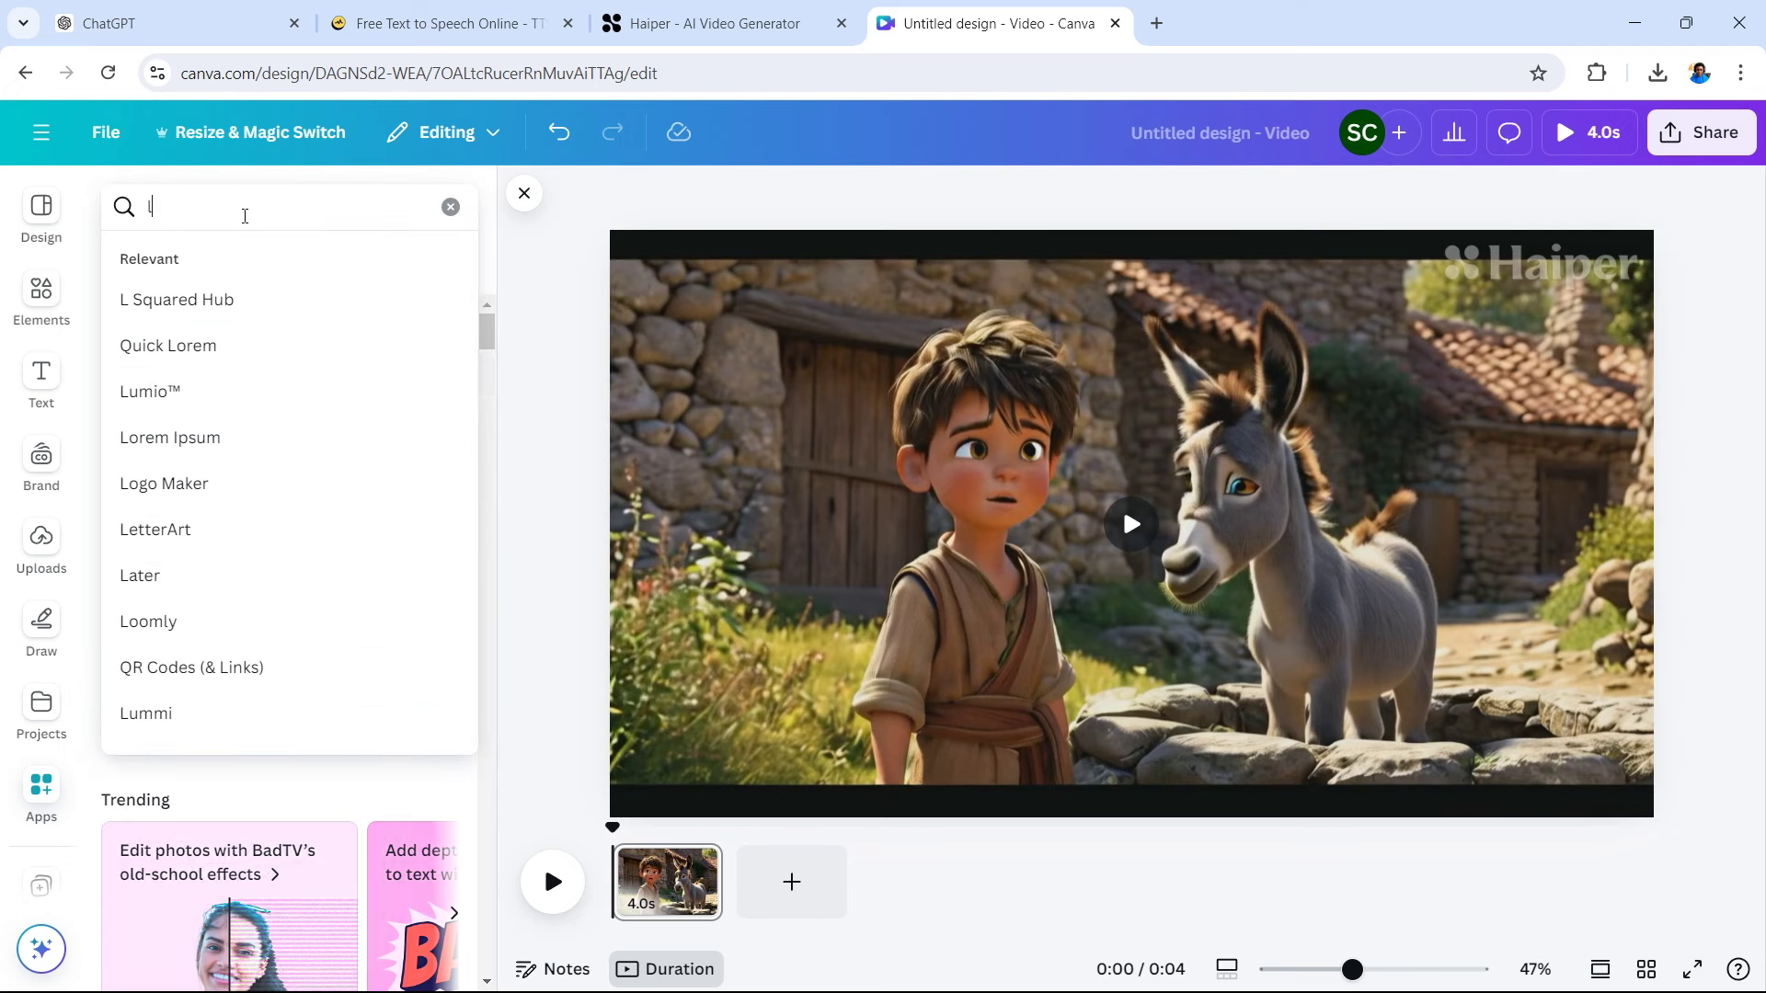
pyautogui.write('ala')
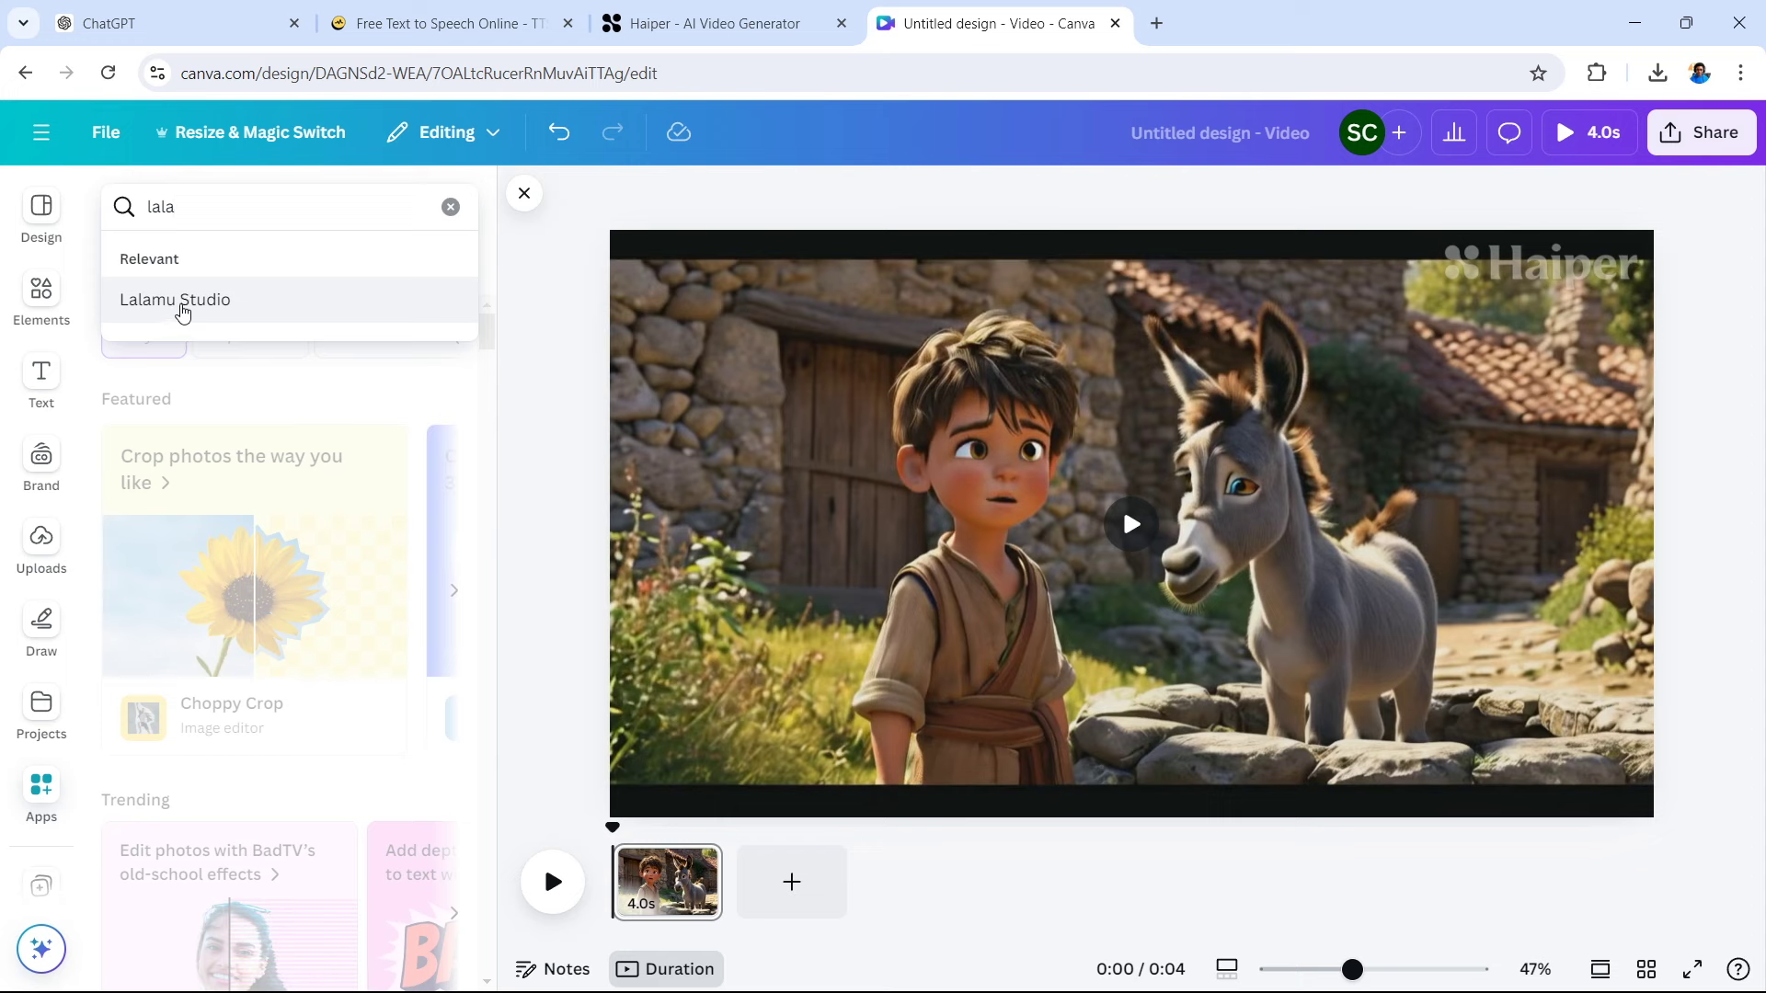
pyautogui.click(181, 307)
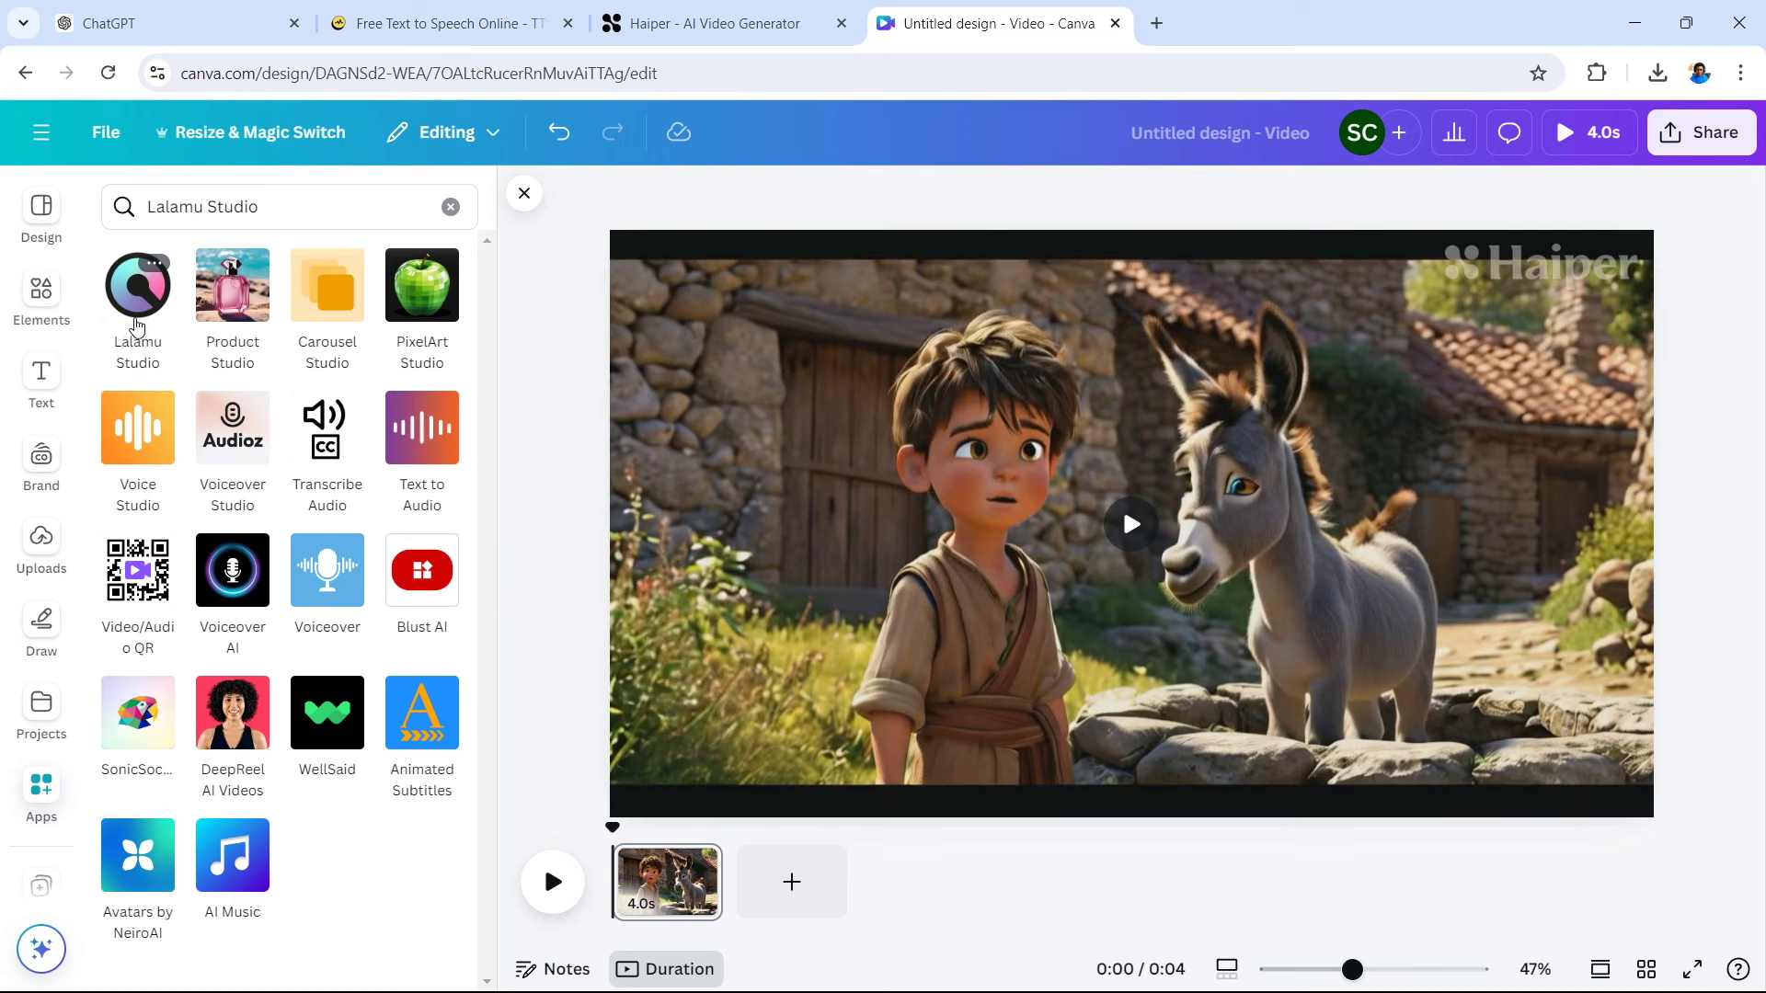
pyautogui.click(138, 309)
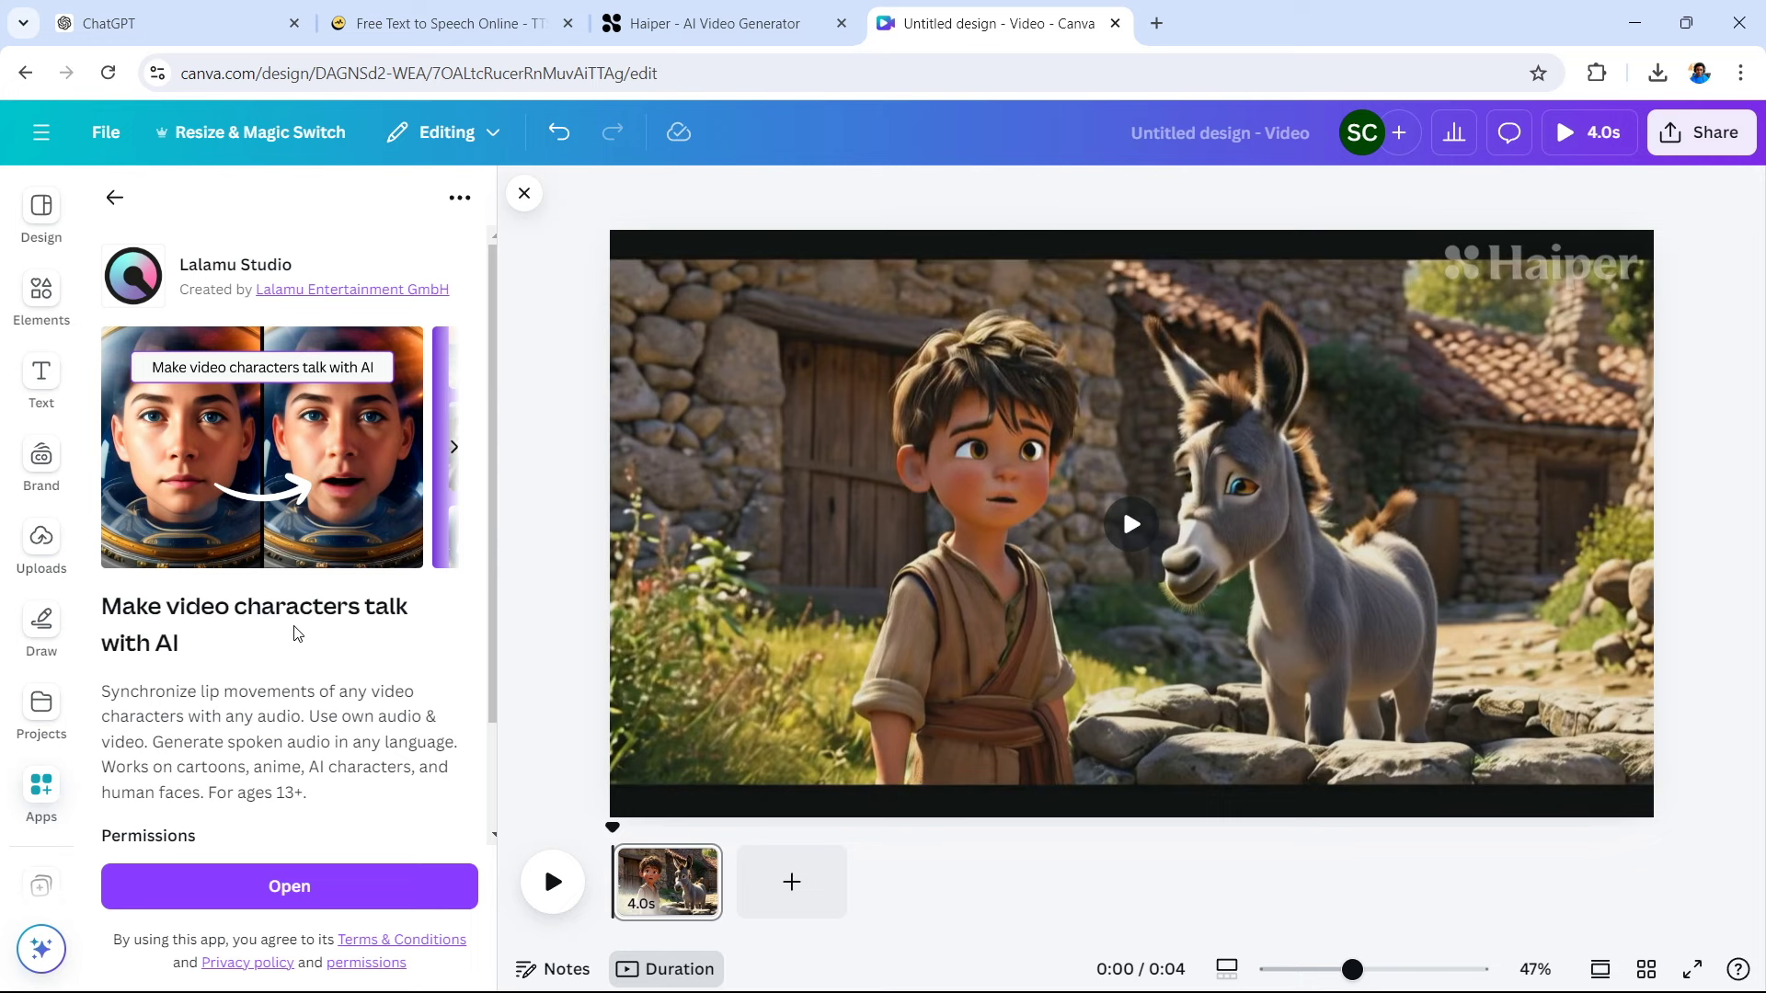
pyautogui.scroll(-1, 198, 674)
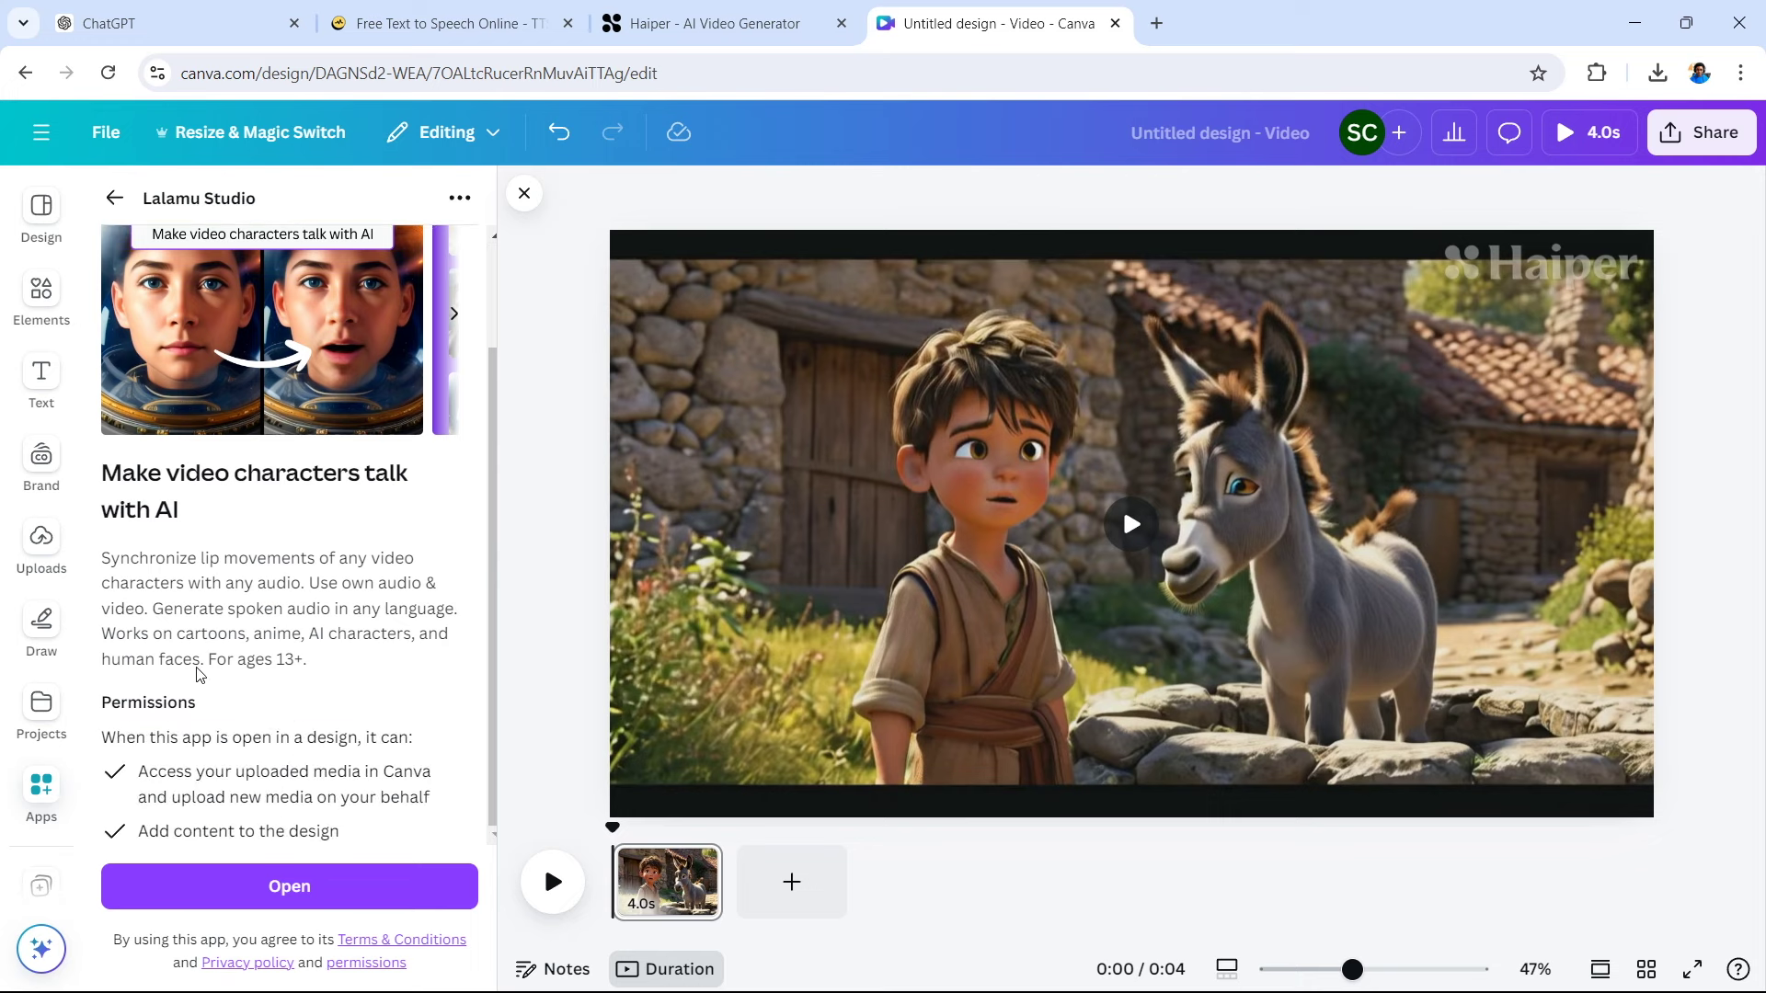
pyautogui.click(309, 886)
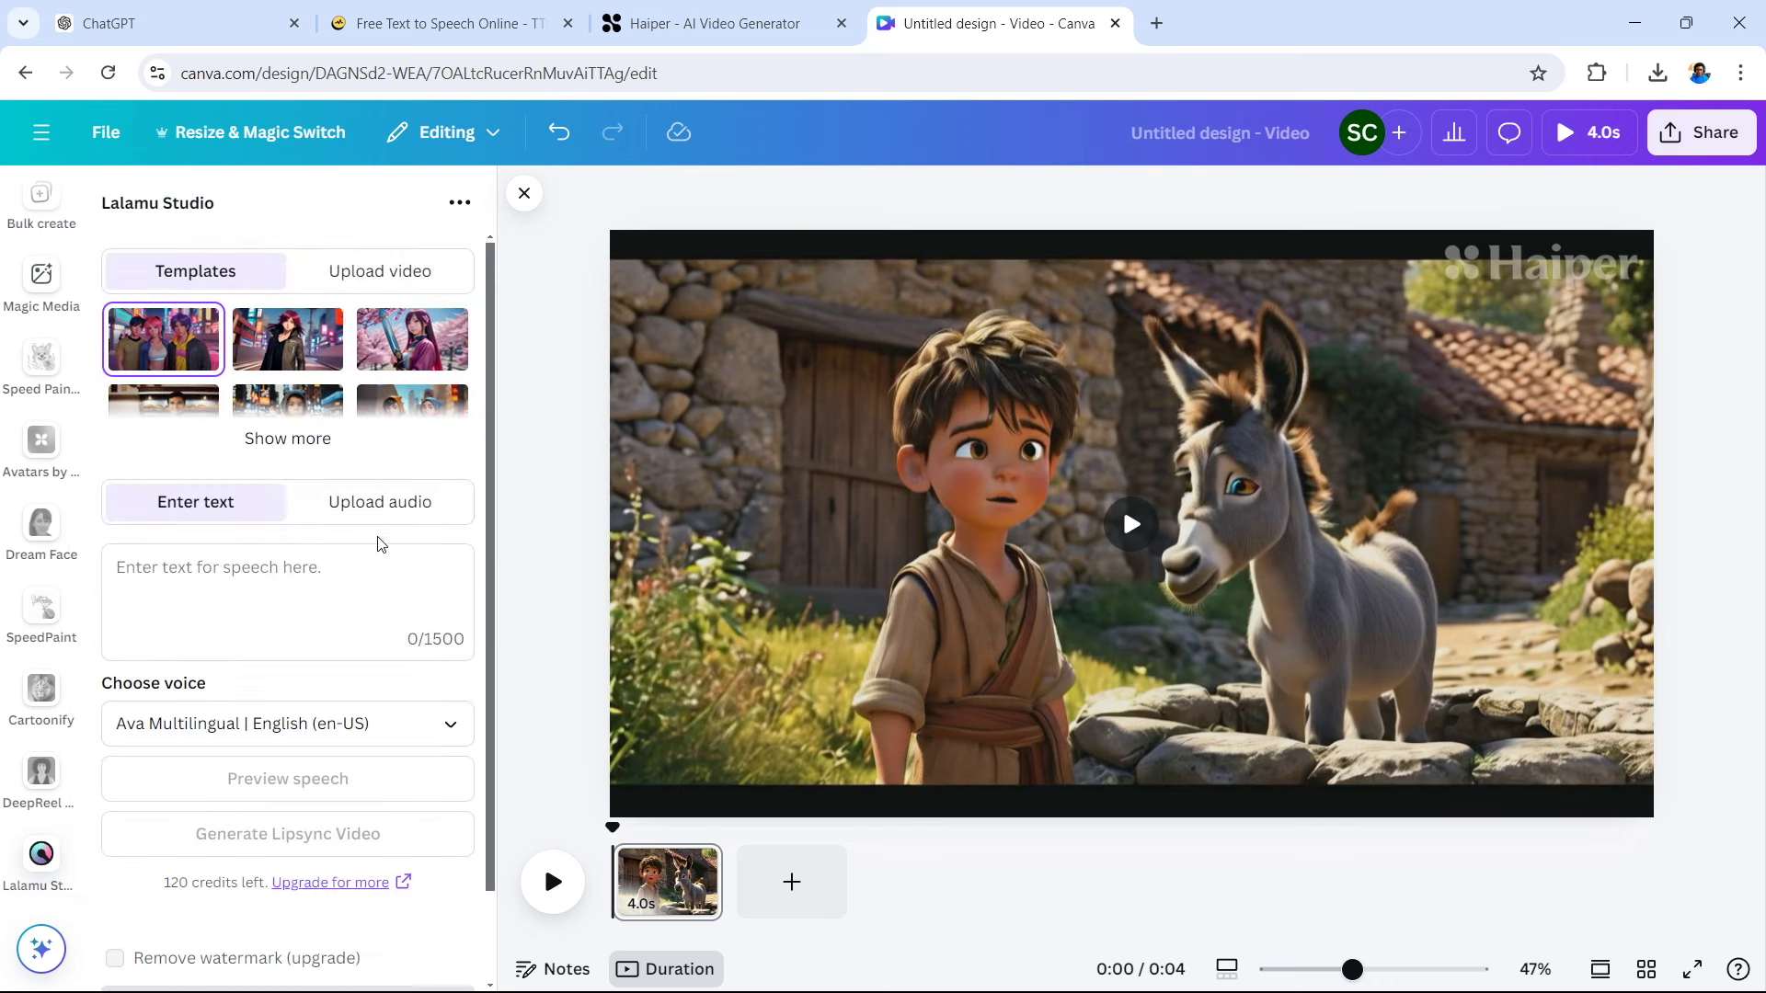
# Generate a lipsync video in Lalamu Studio from the clip 66b4f6402e8f4b3a2ef08cf5.mp4 and the audio file "for lipsync"
pyautogui.click(350, 272)
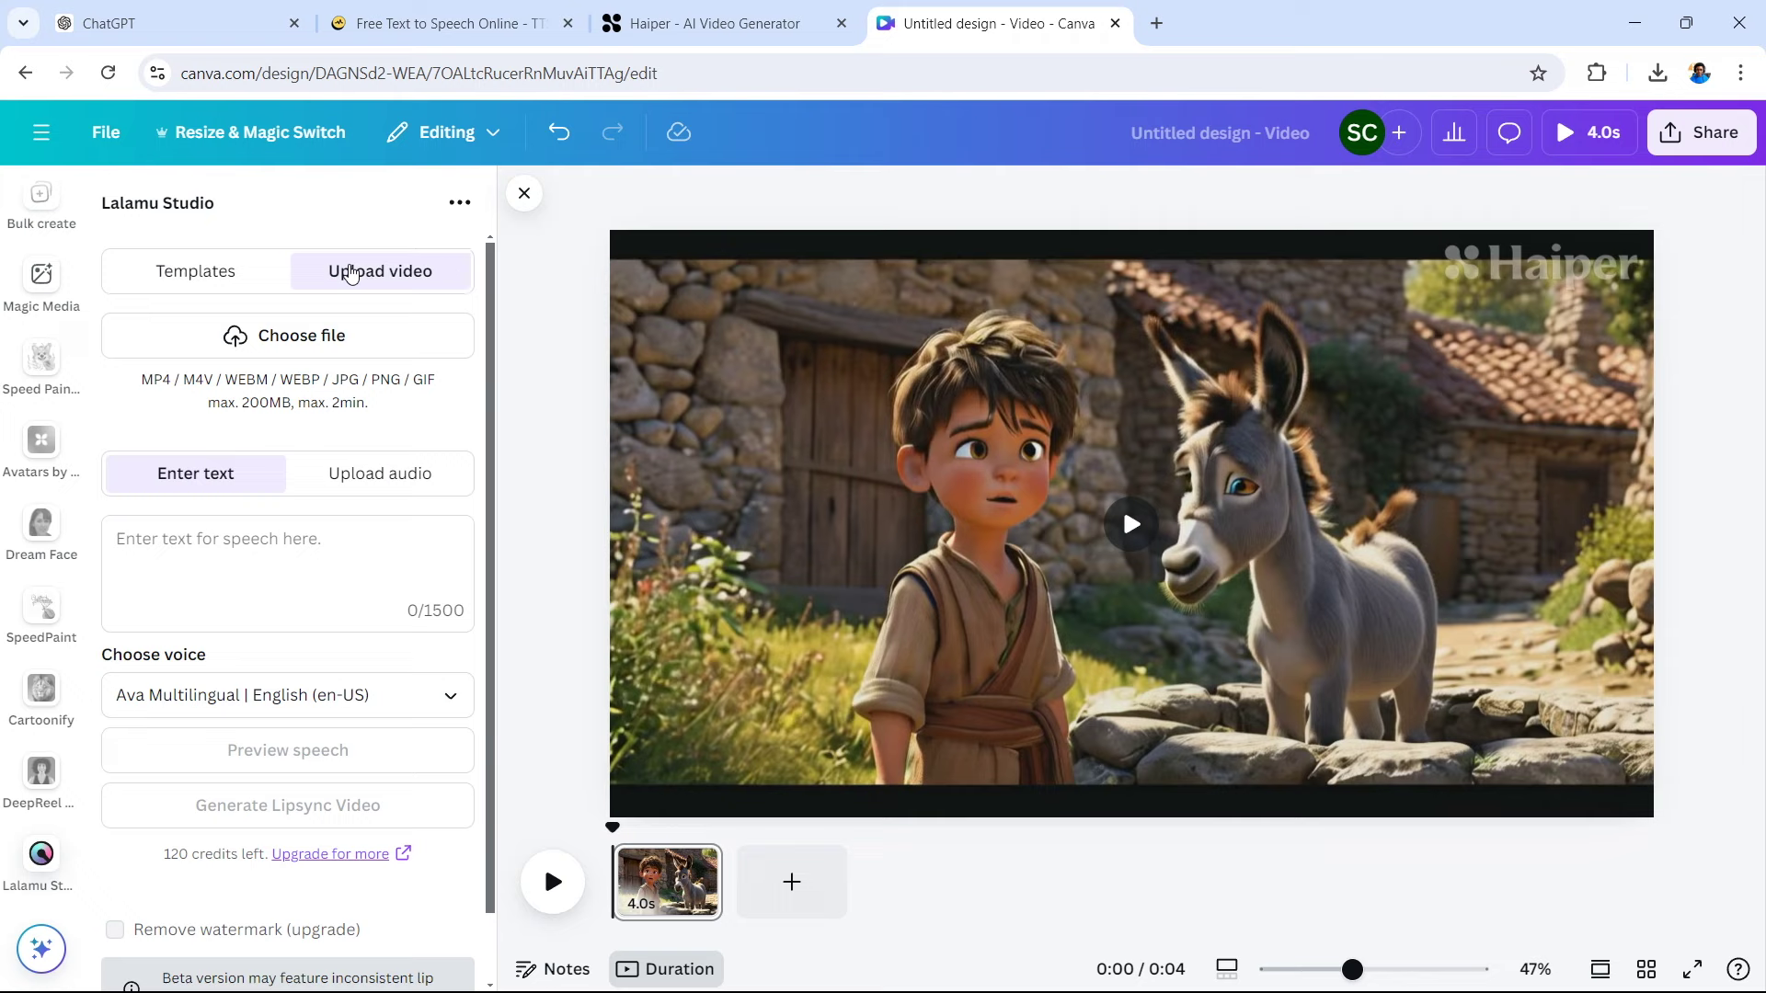
pyautogui.click(297, 338)
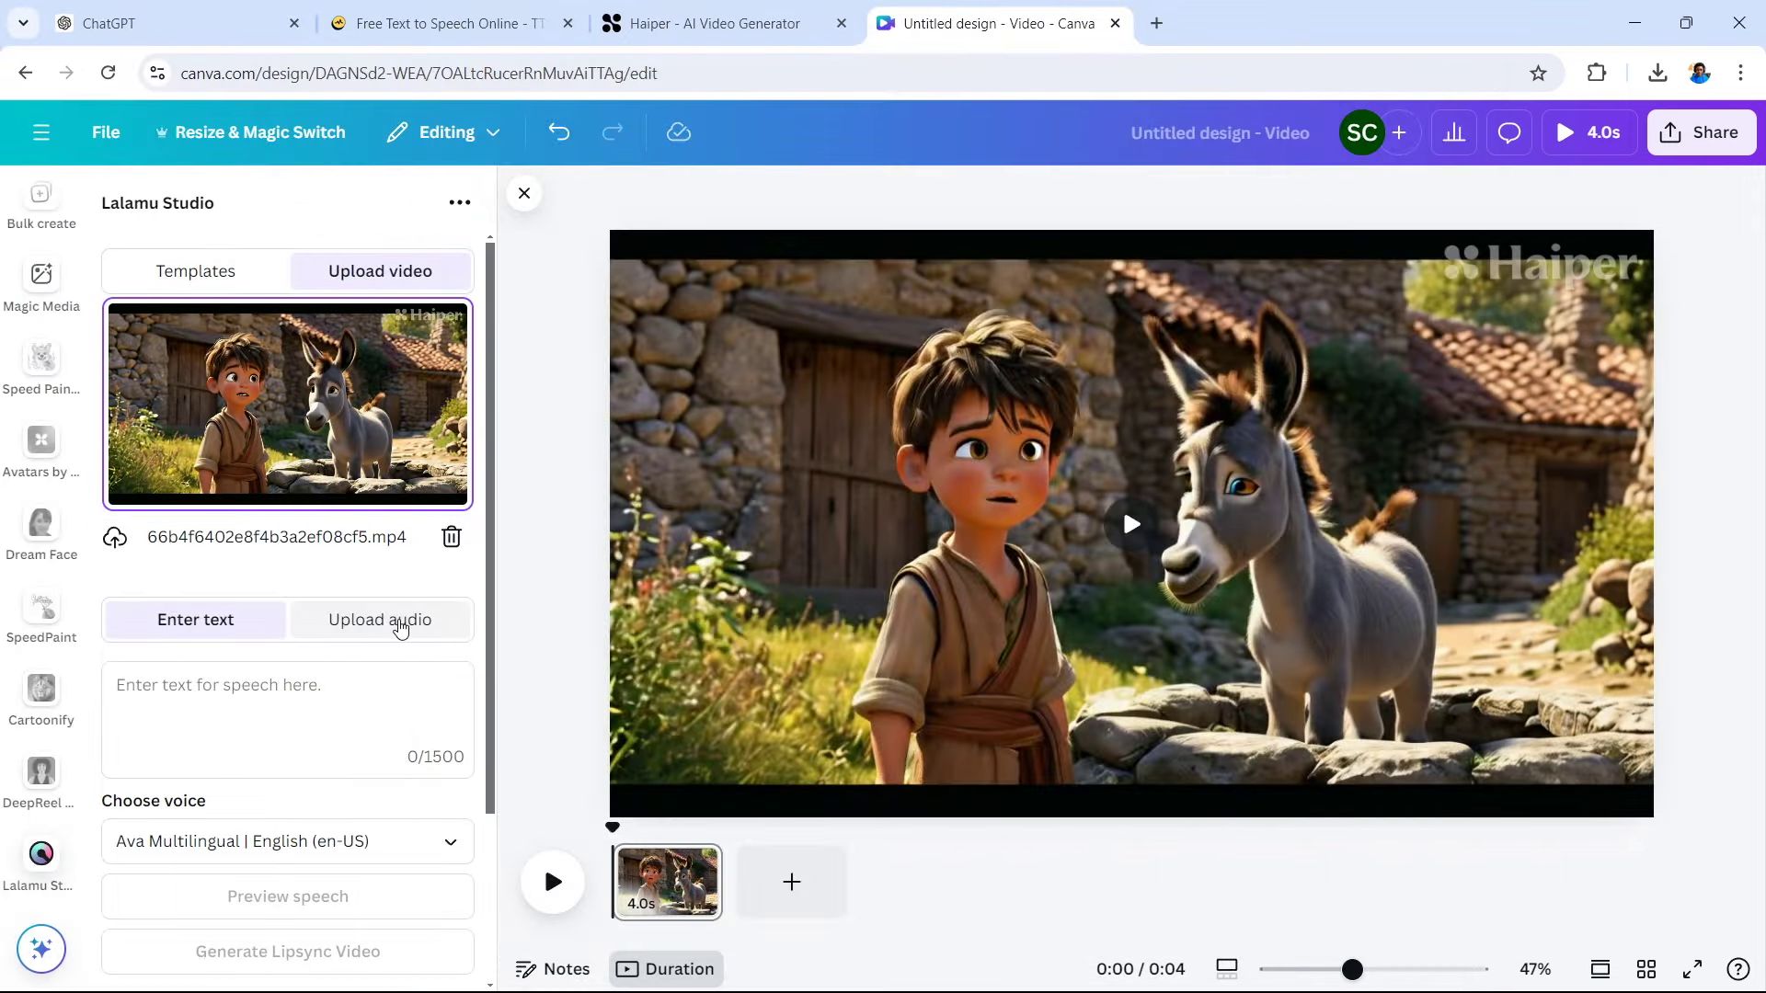
pyautogui.click(400, 625)
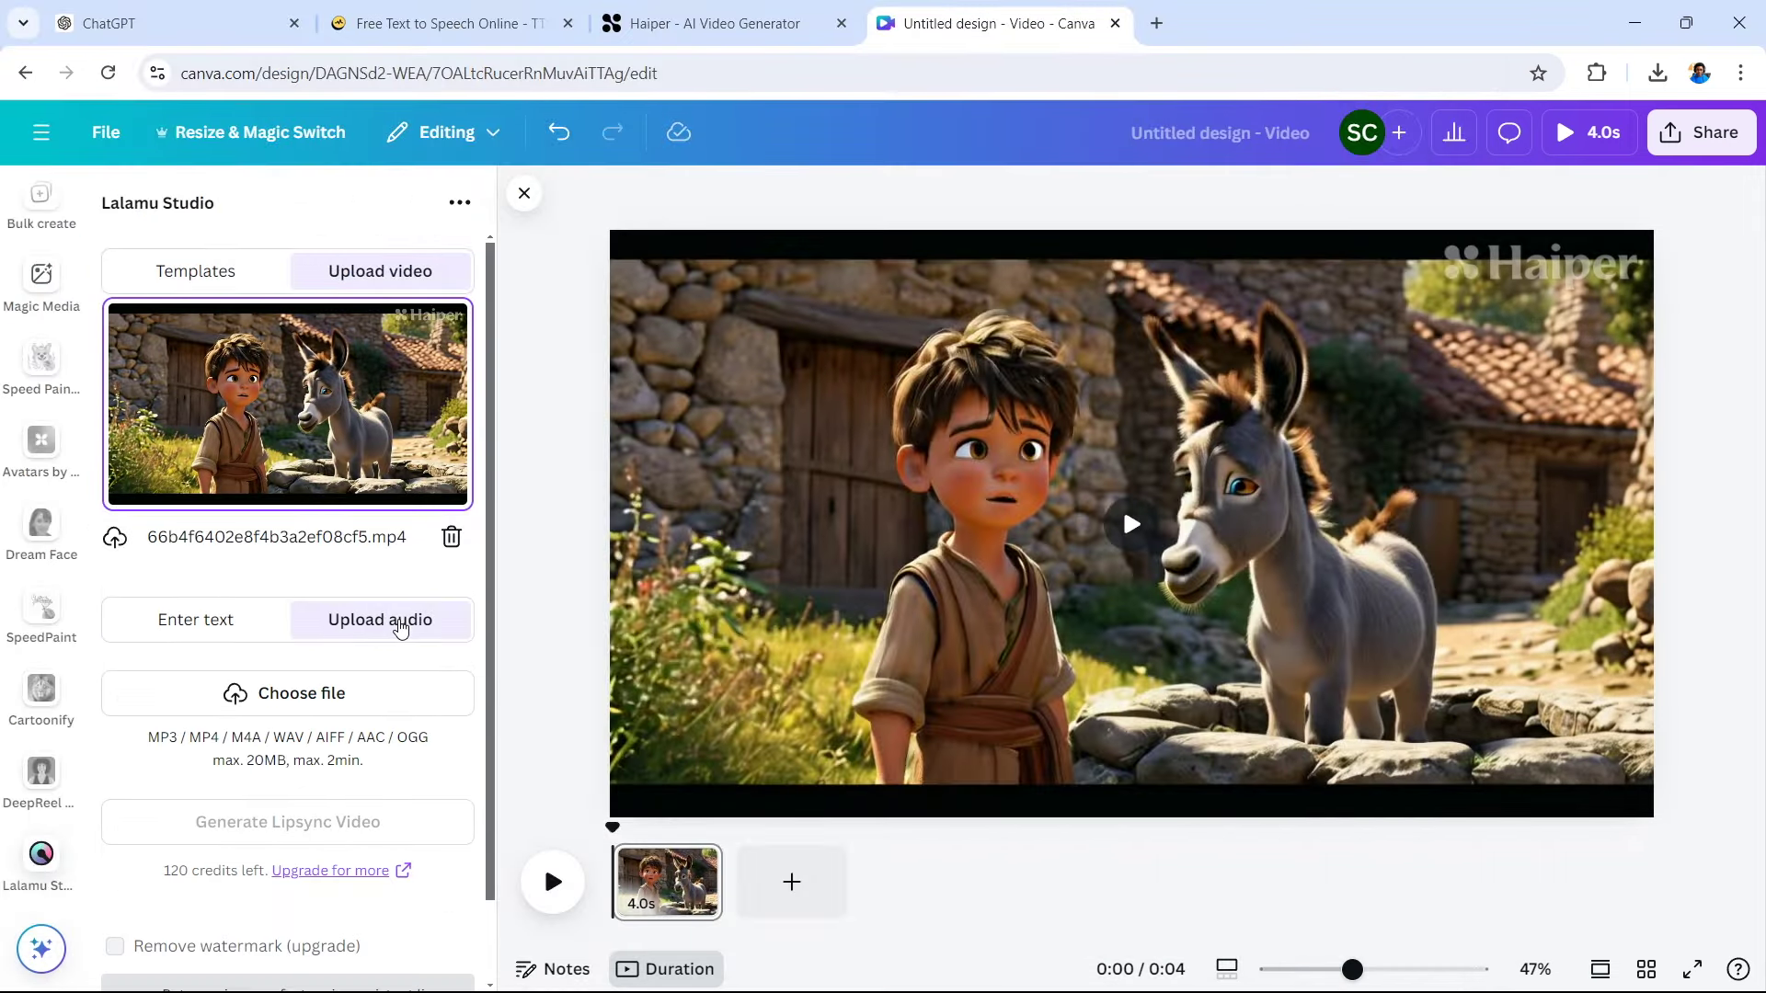
pyautogui.click(347, 694)
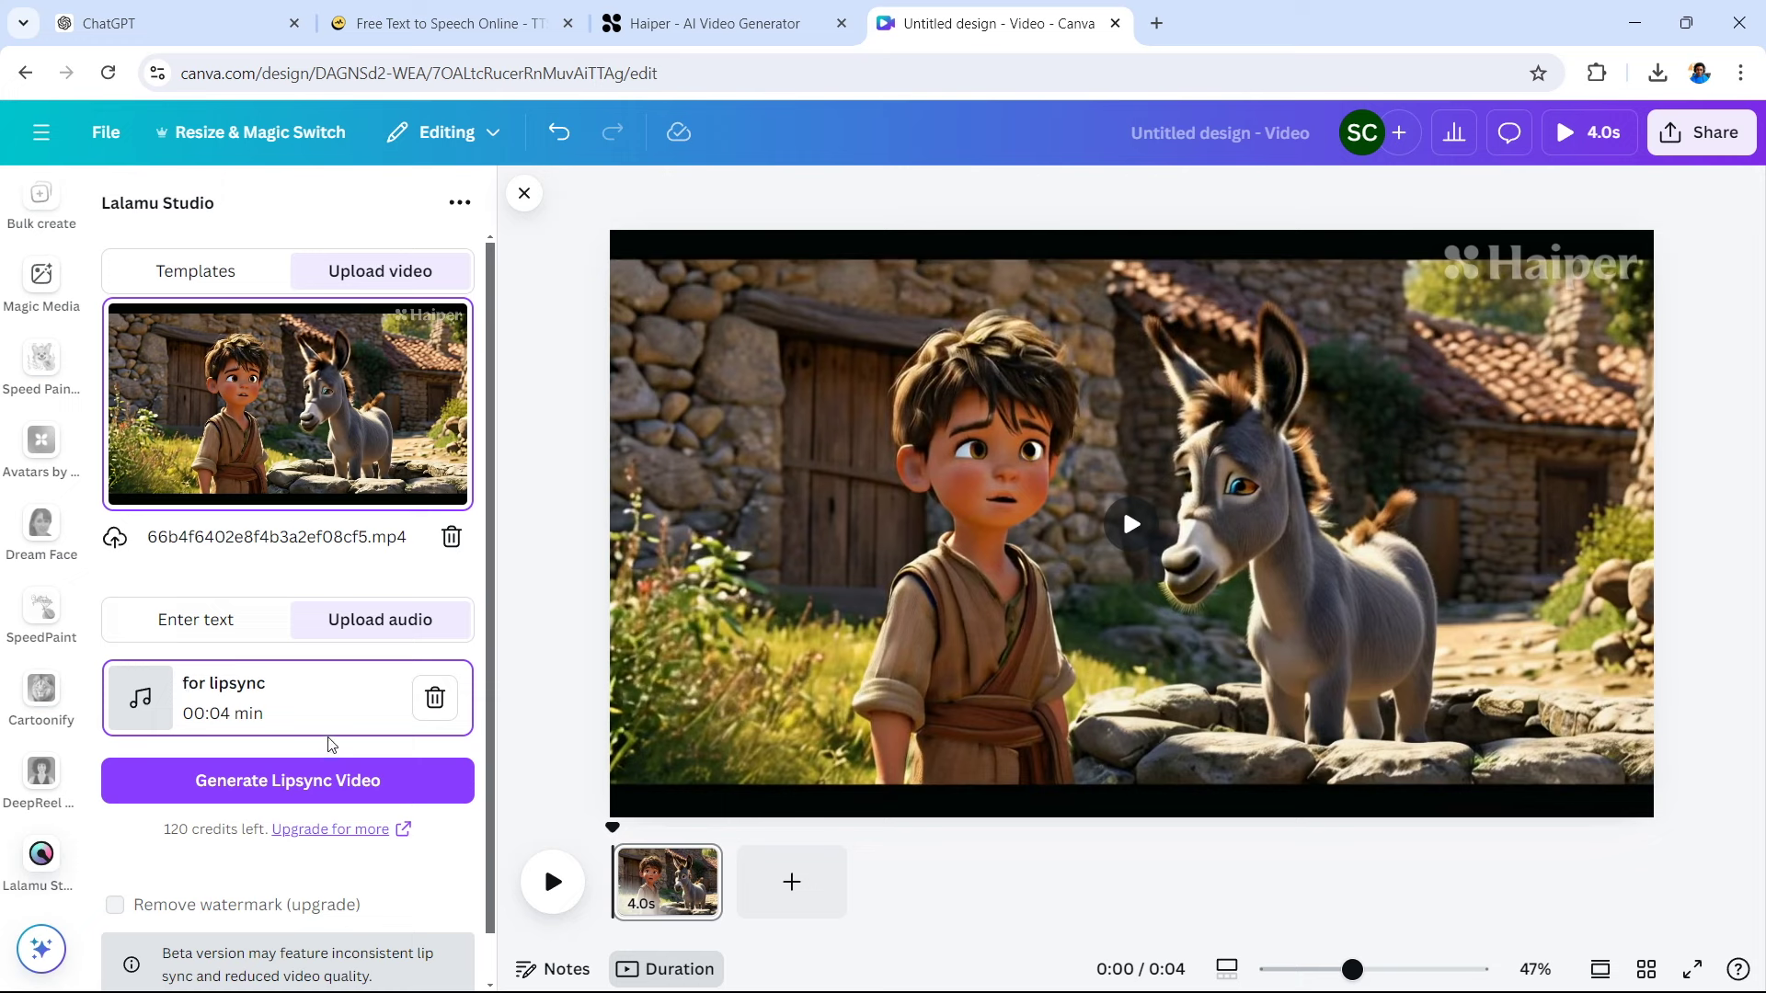
pyautogui.click(286, 781)
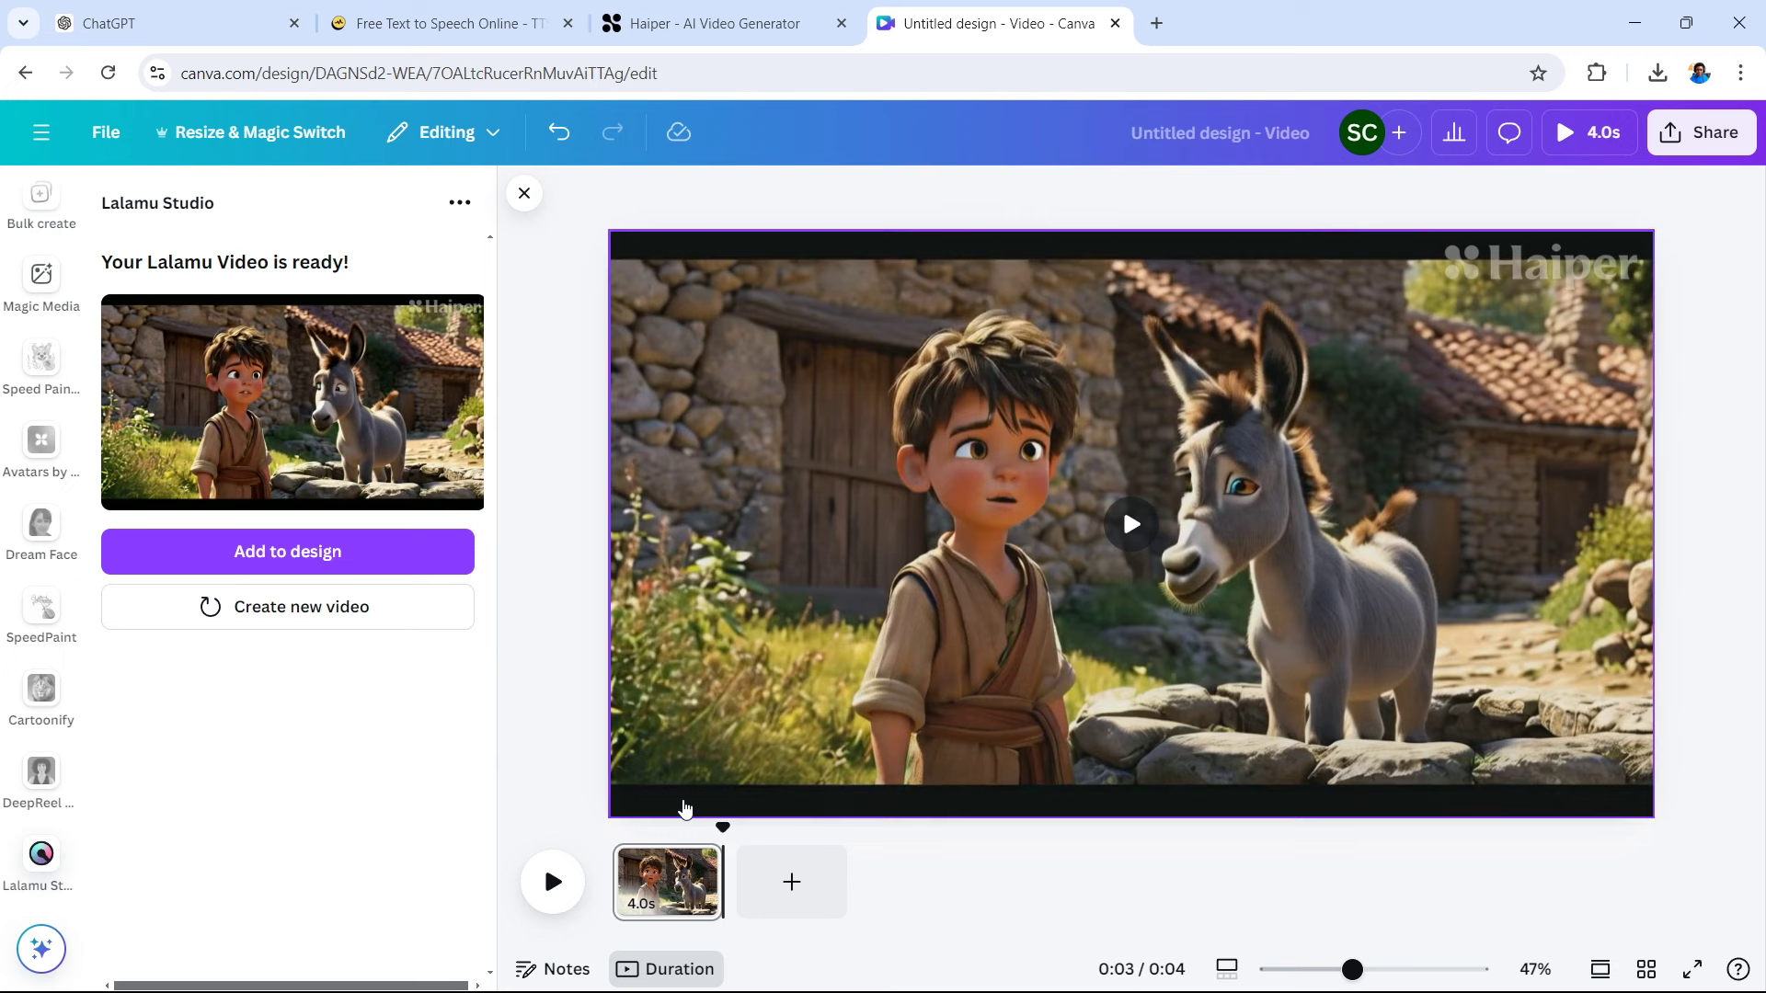
# Put the generated Lalamu video on a new page, enlarge it to fill the canvas, and move that page ahead of the original clip
pyautogui.click(779, 894)
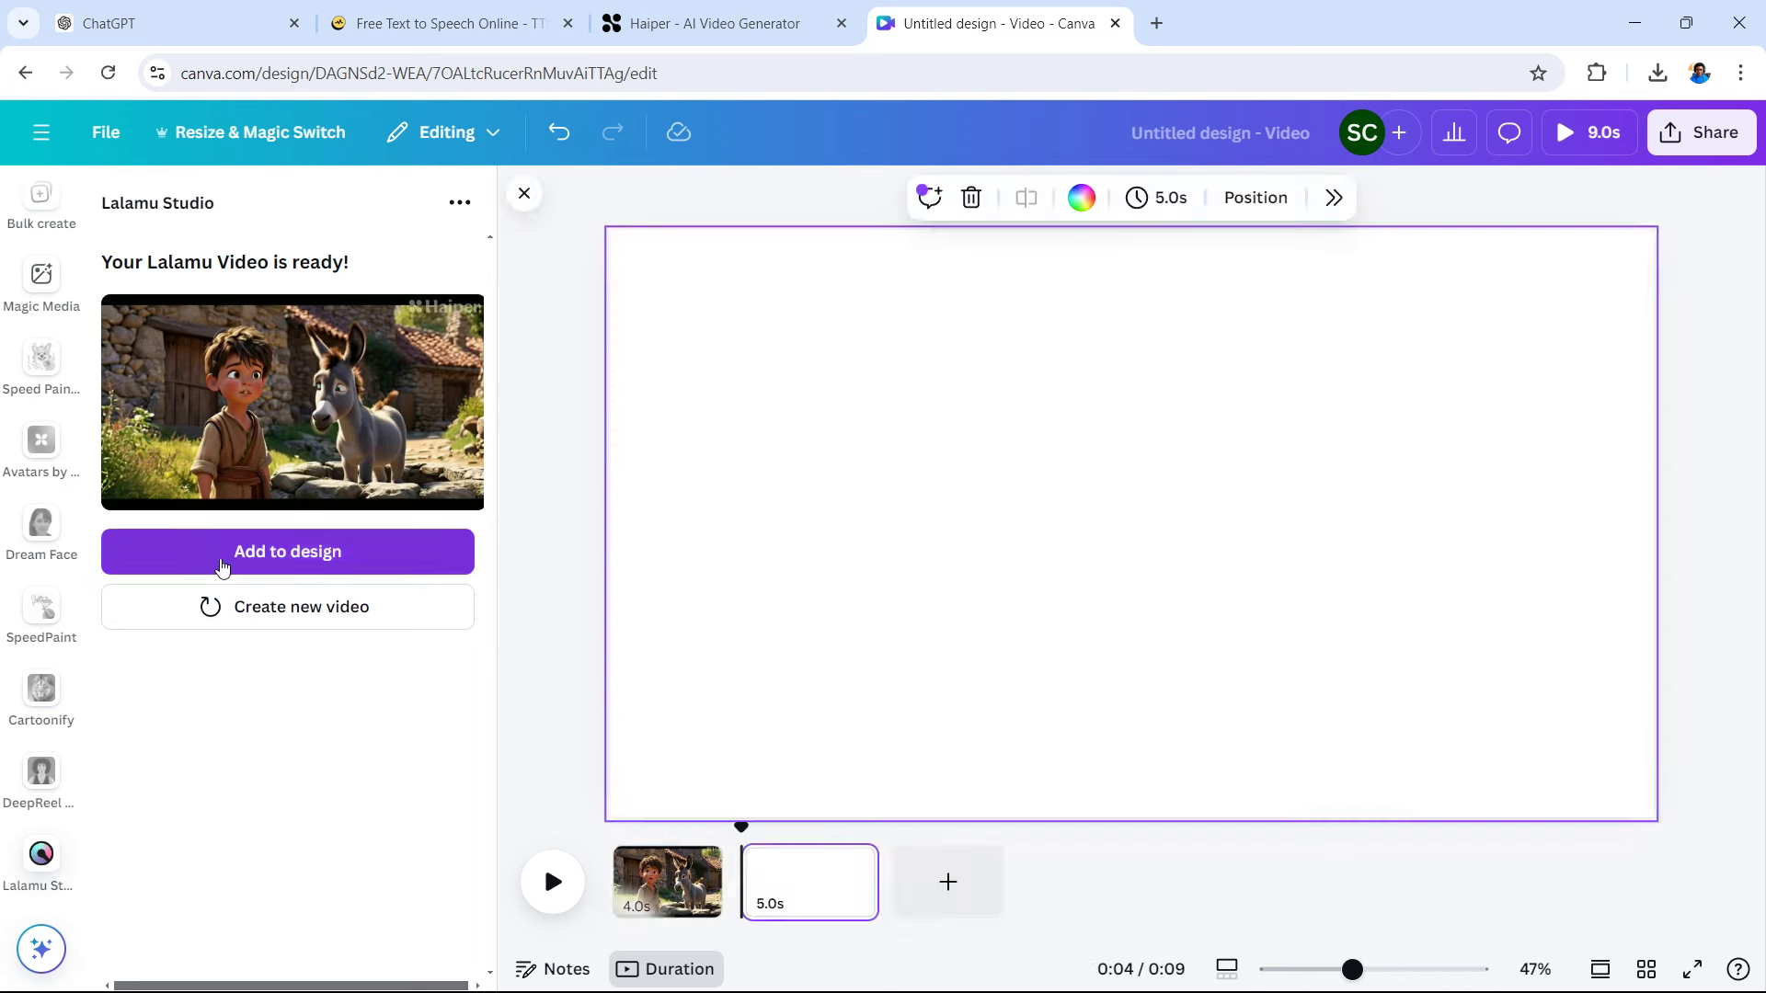
pyautogui.click(233, 556)
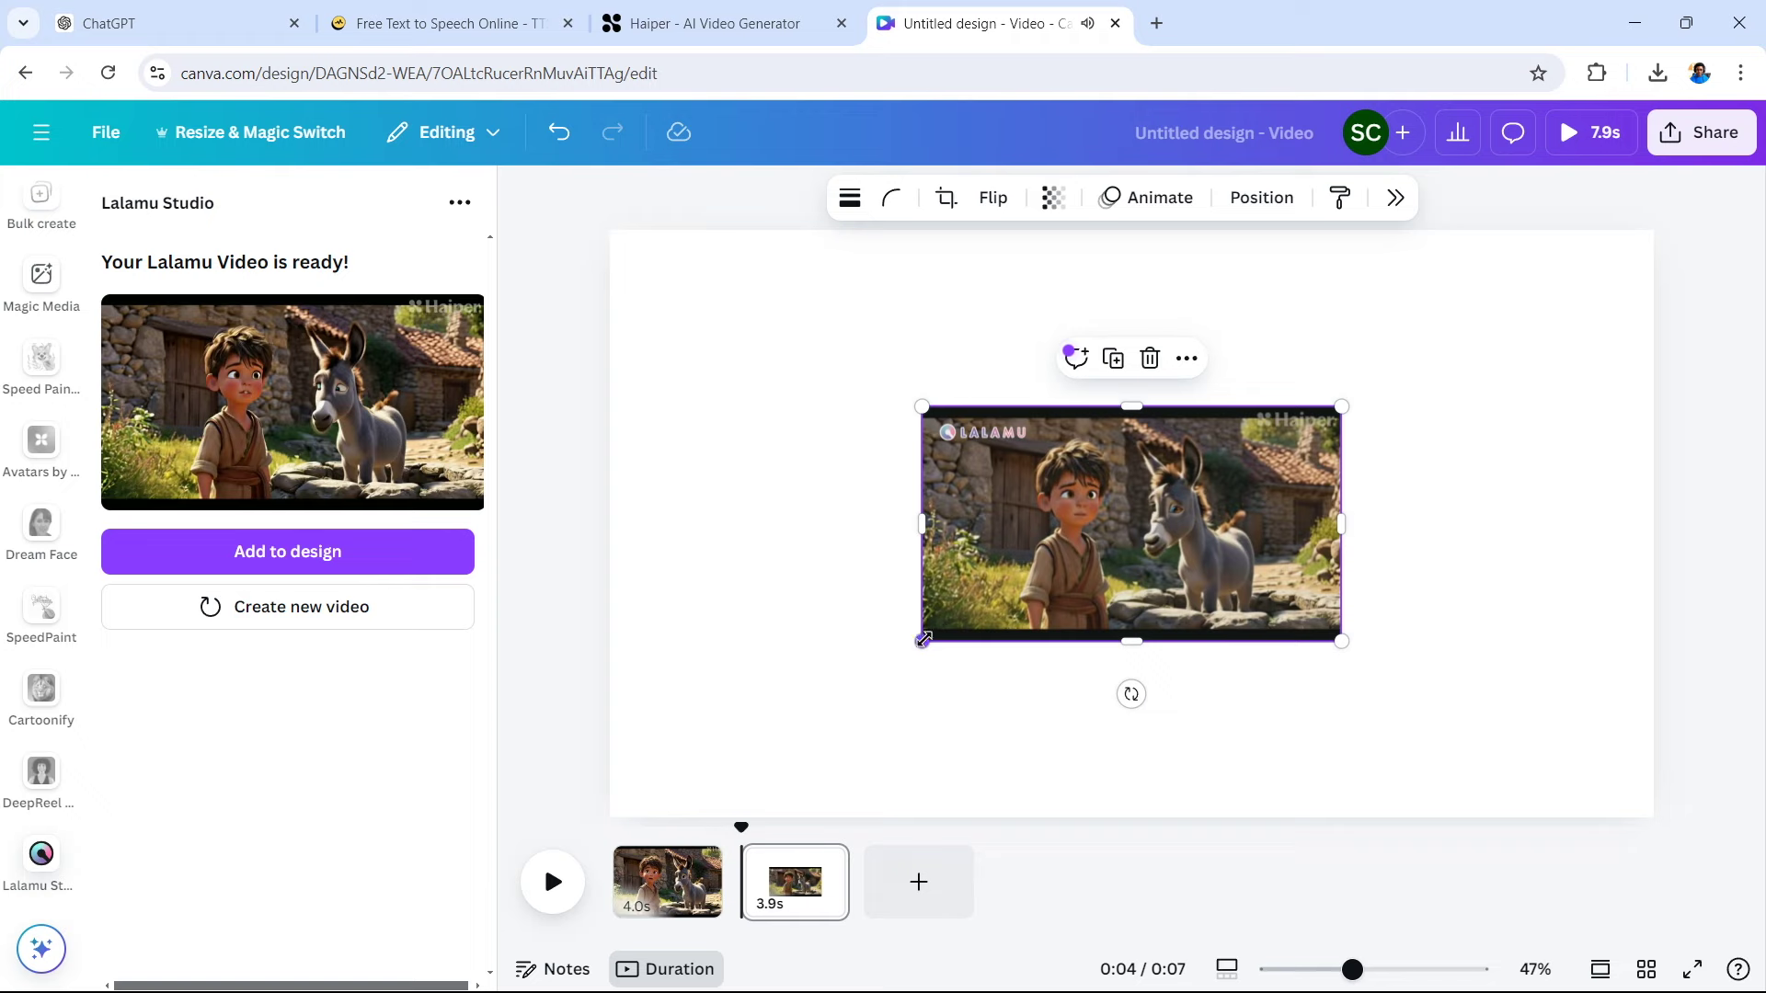
pyautogui.moveTo(922, 640); pyautogui.dragTo(611, 815)
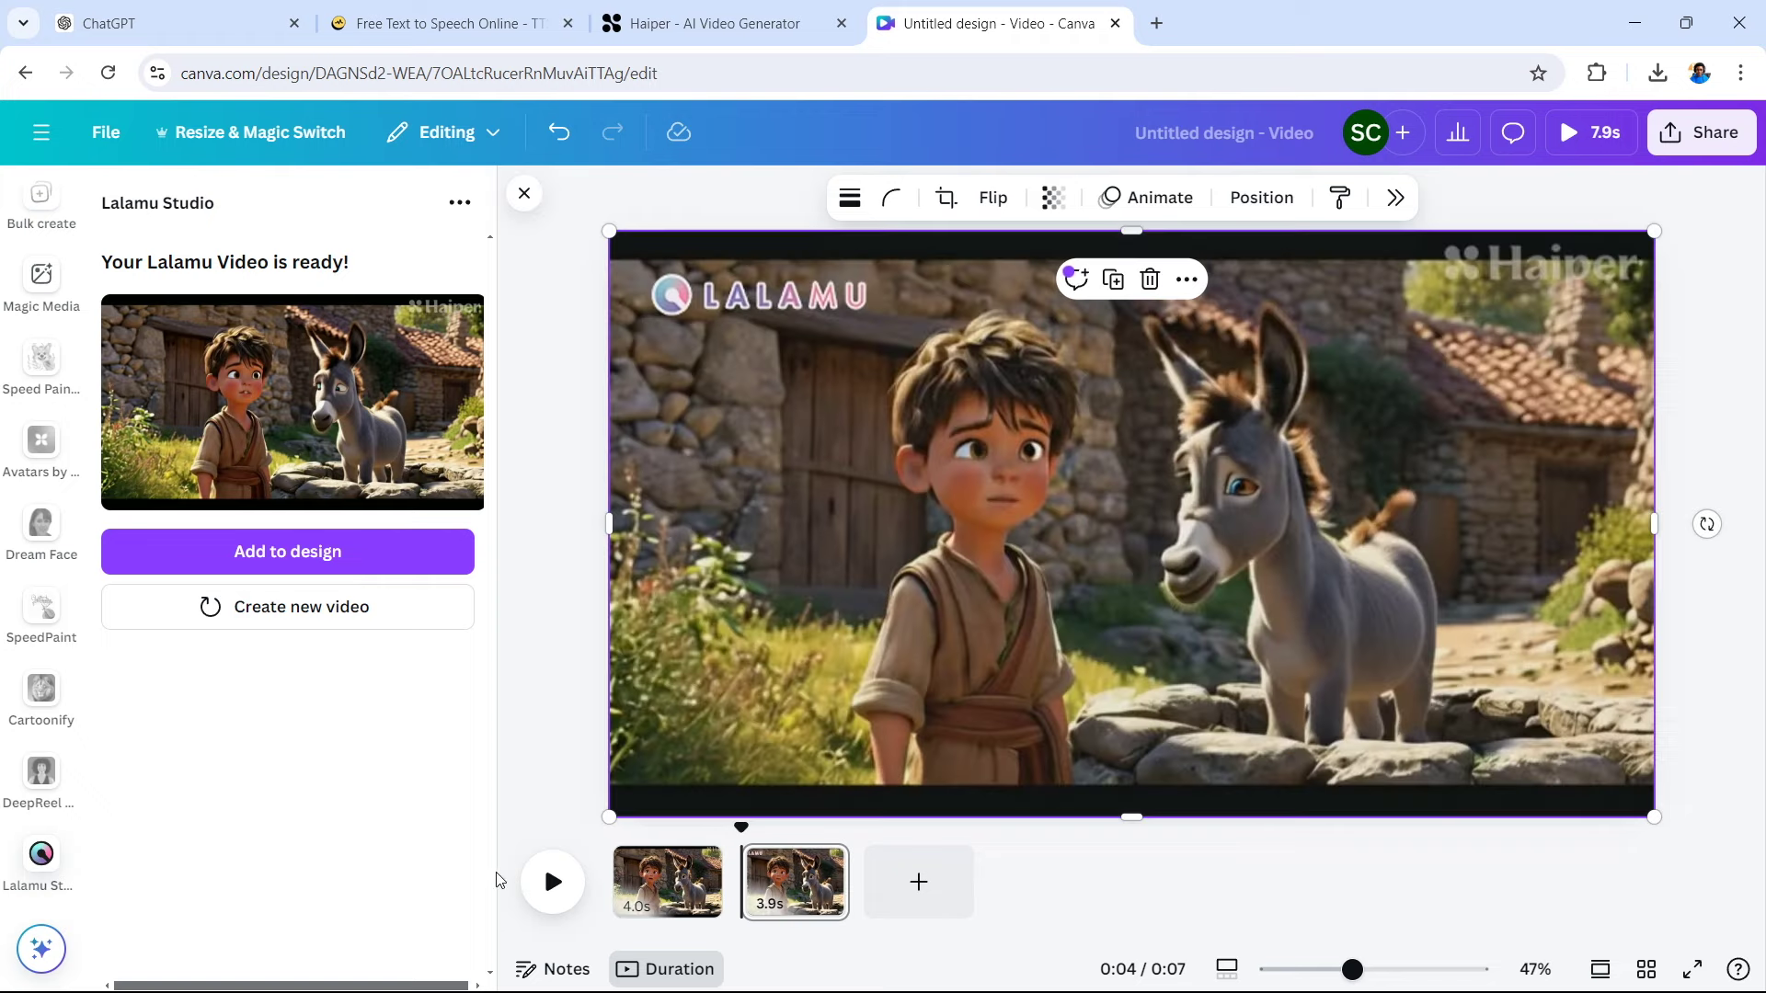
pyautogui.click(553, 885)
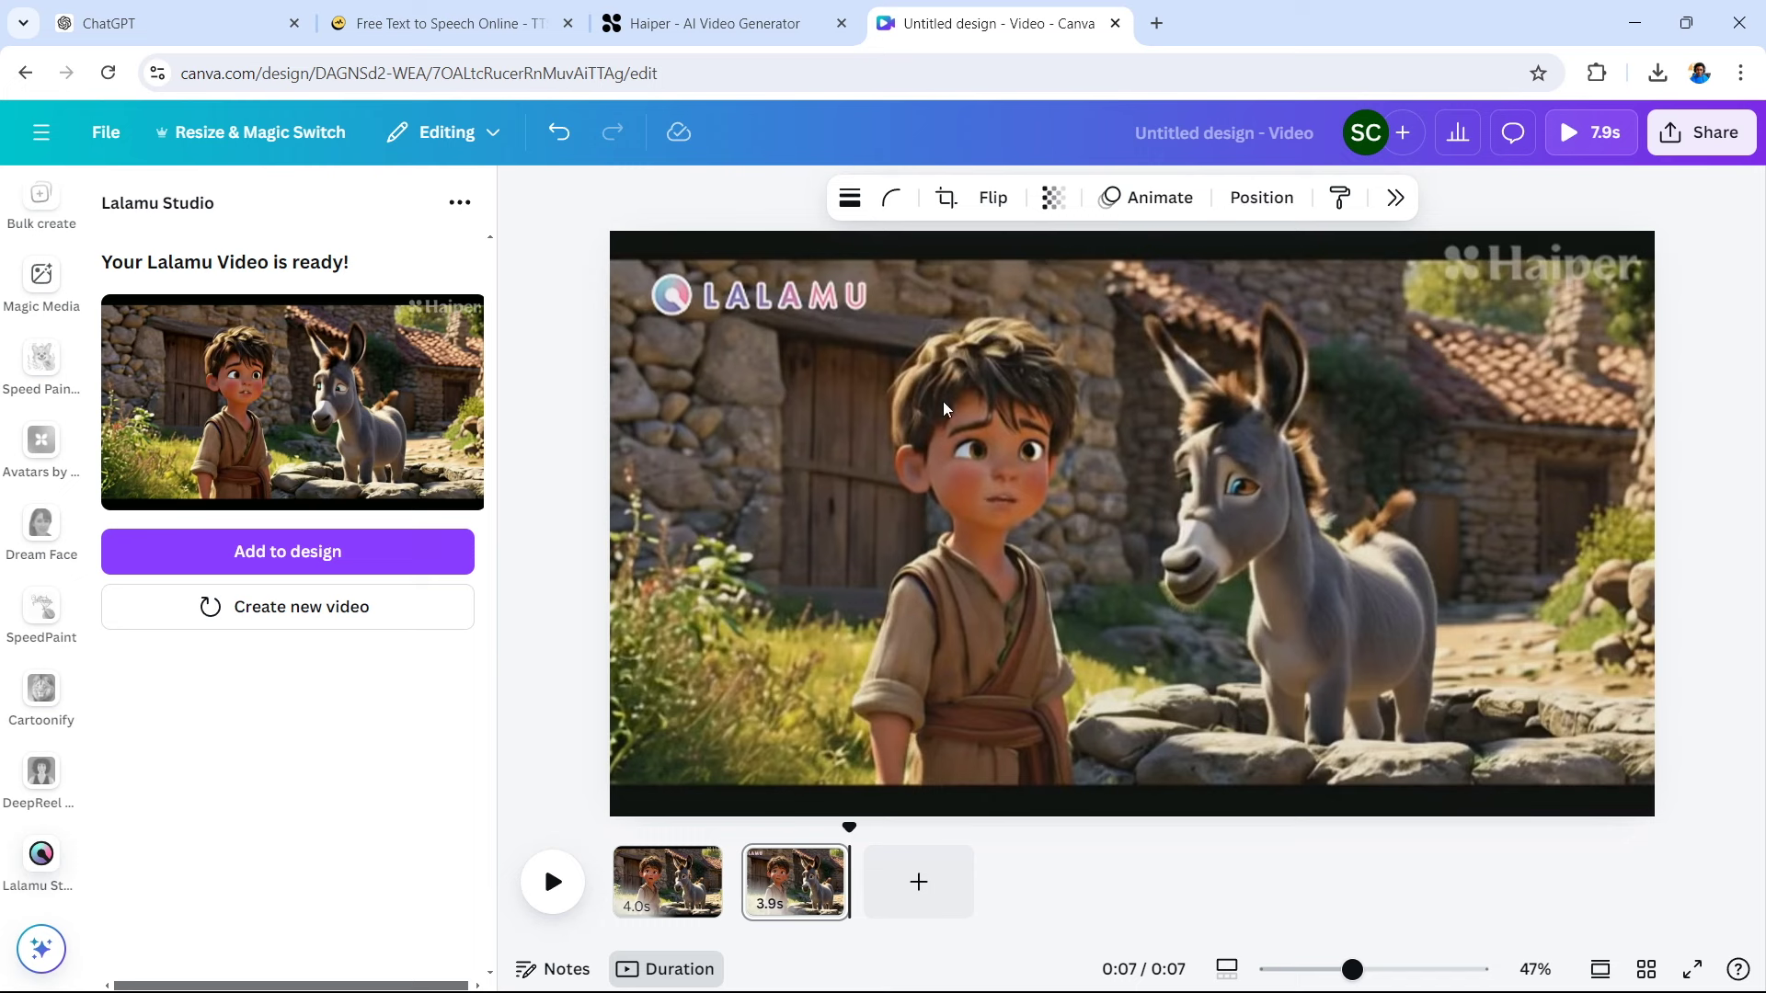
pyautogui.click(553, 885)
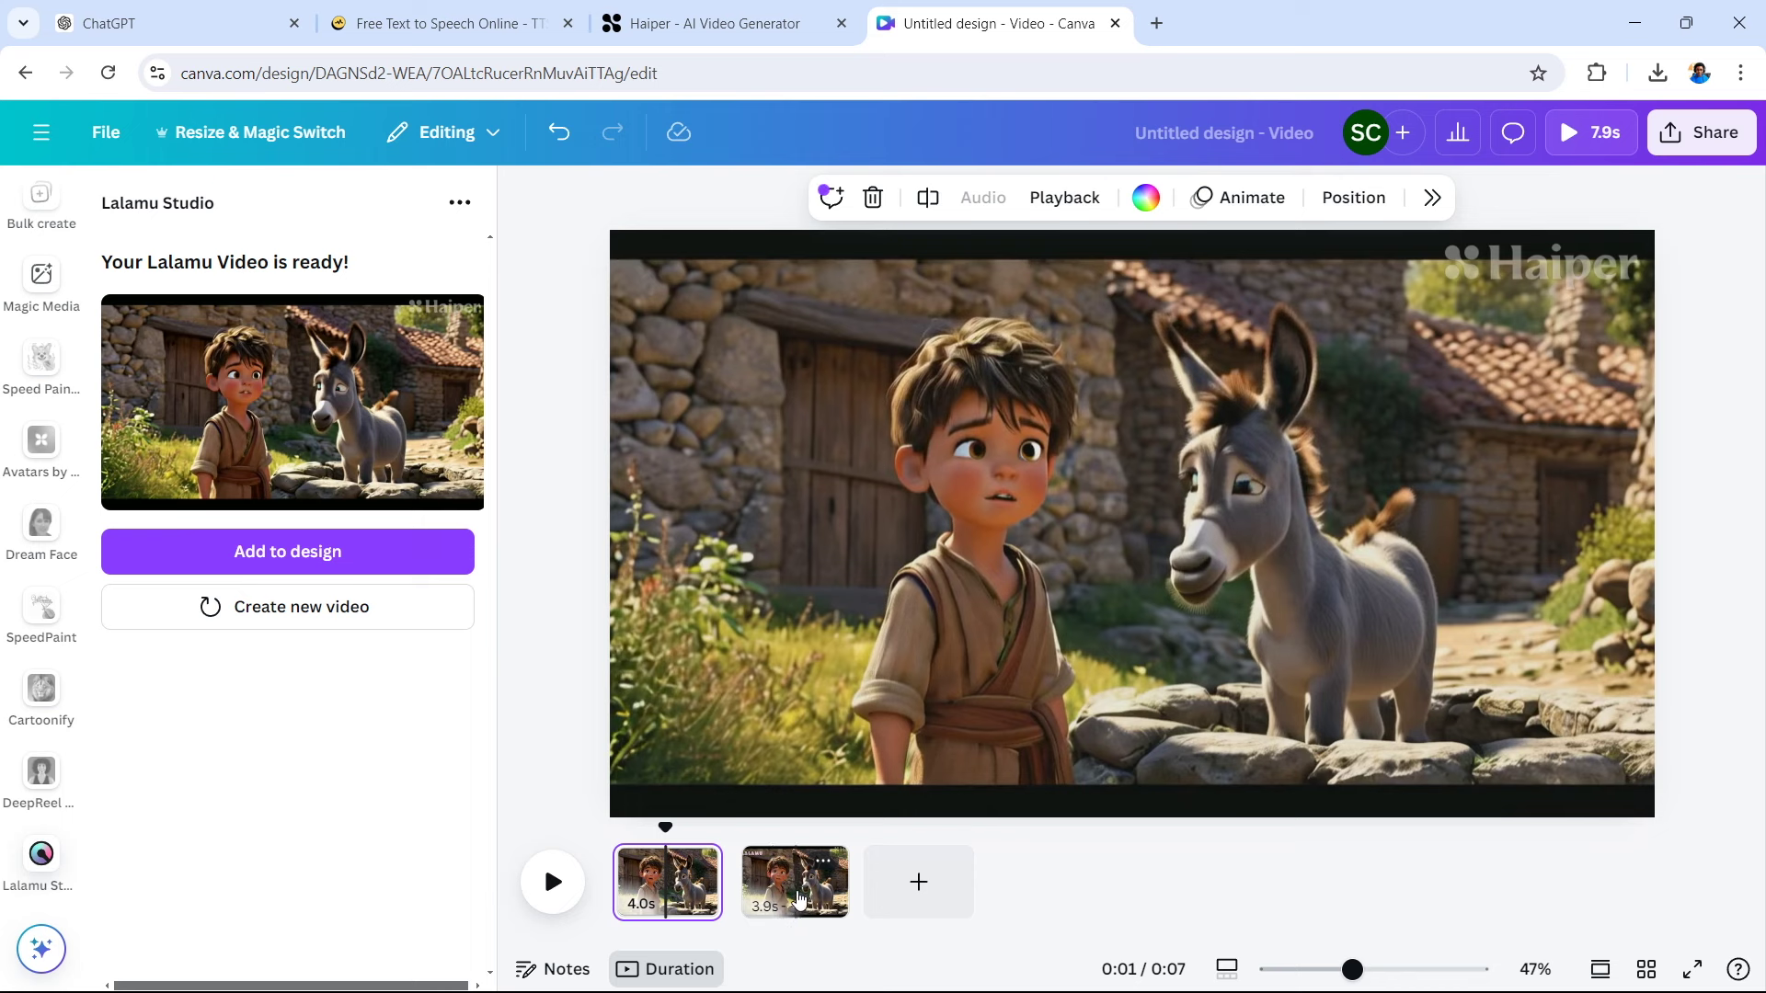
pyautogui.moveTo(798, 900); pyautogui.dragTo(638, 905)
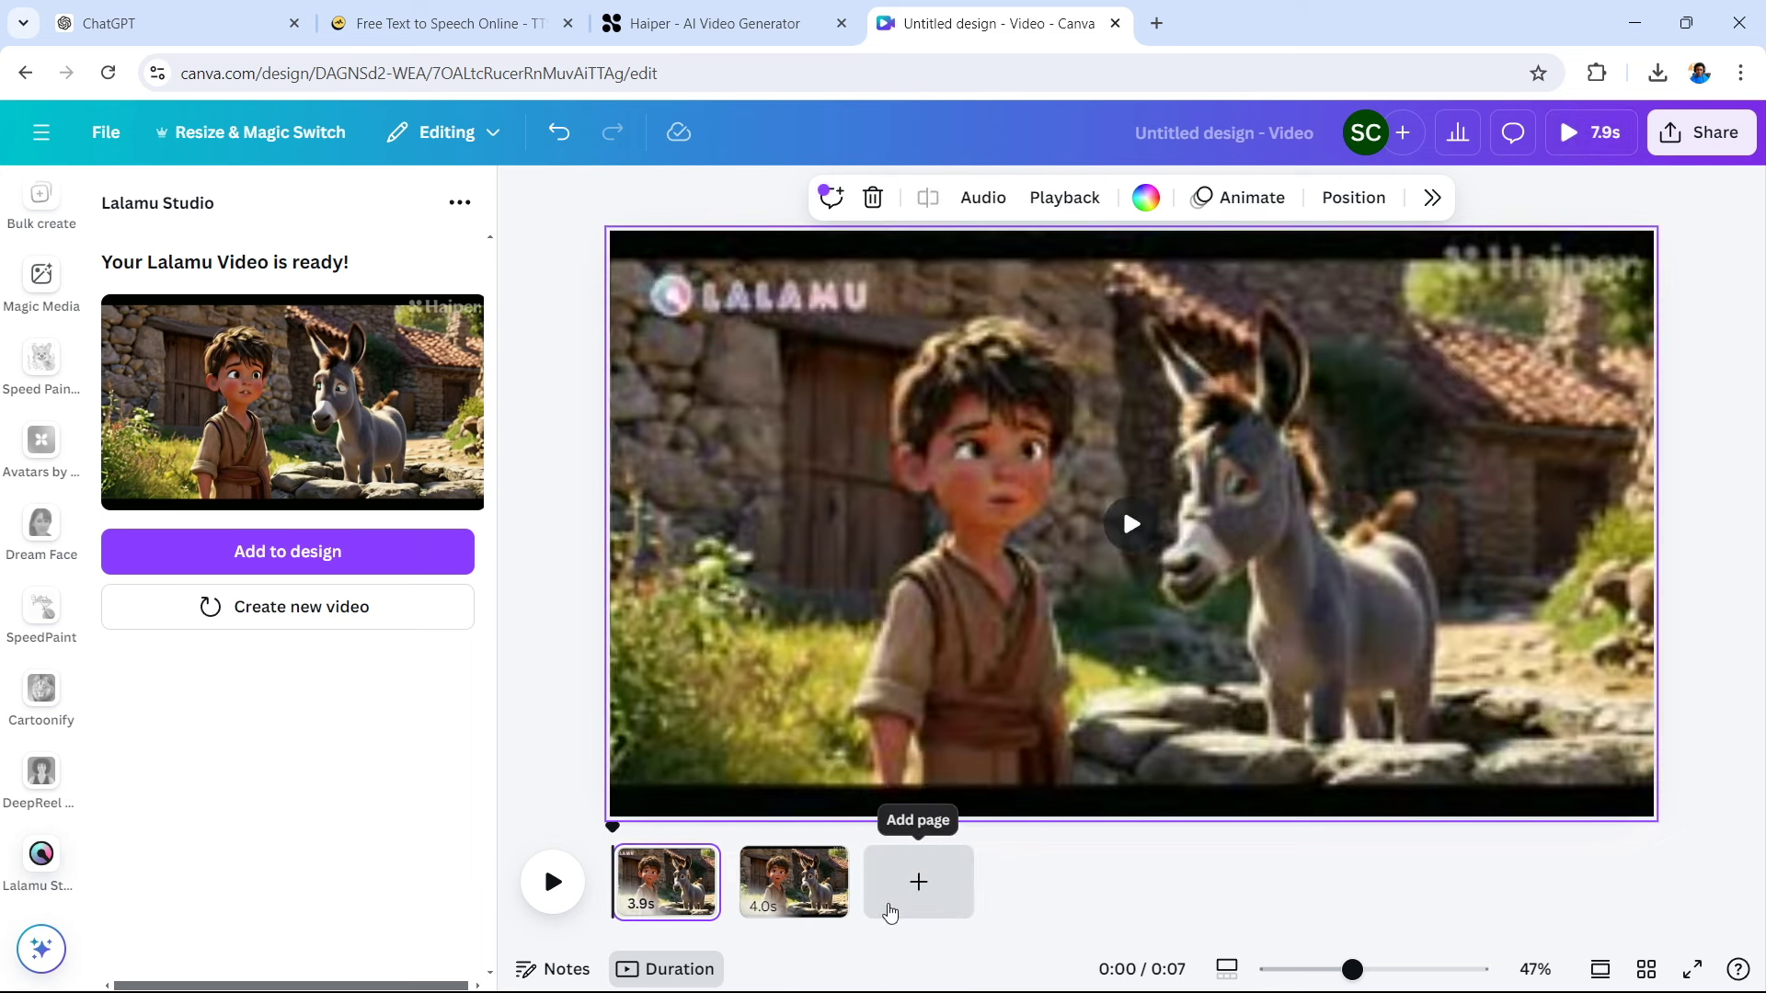
pyautogui.click(916, 895)
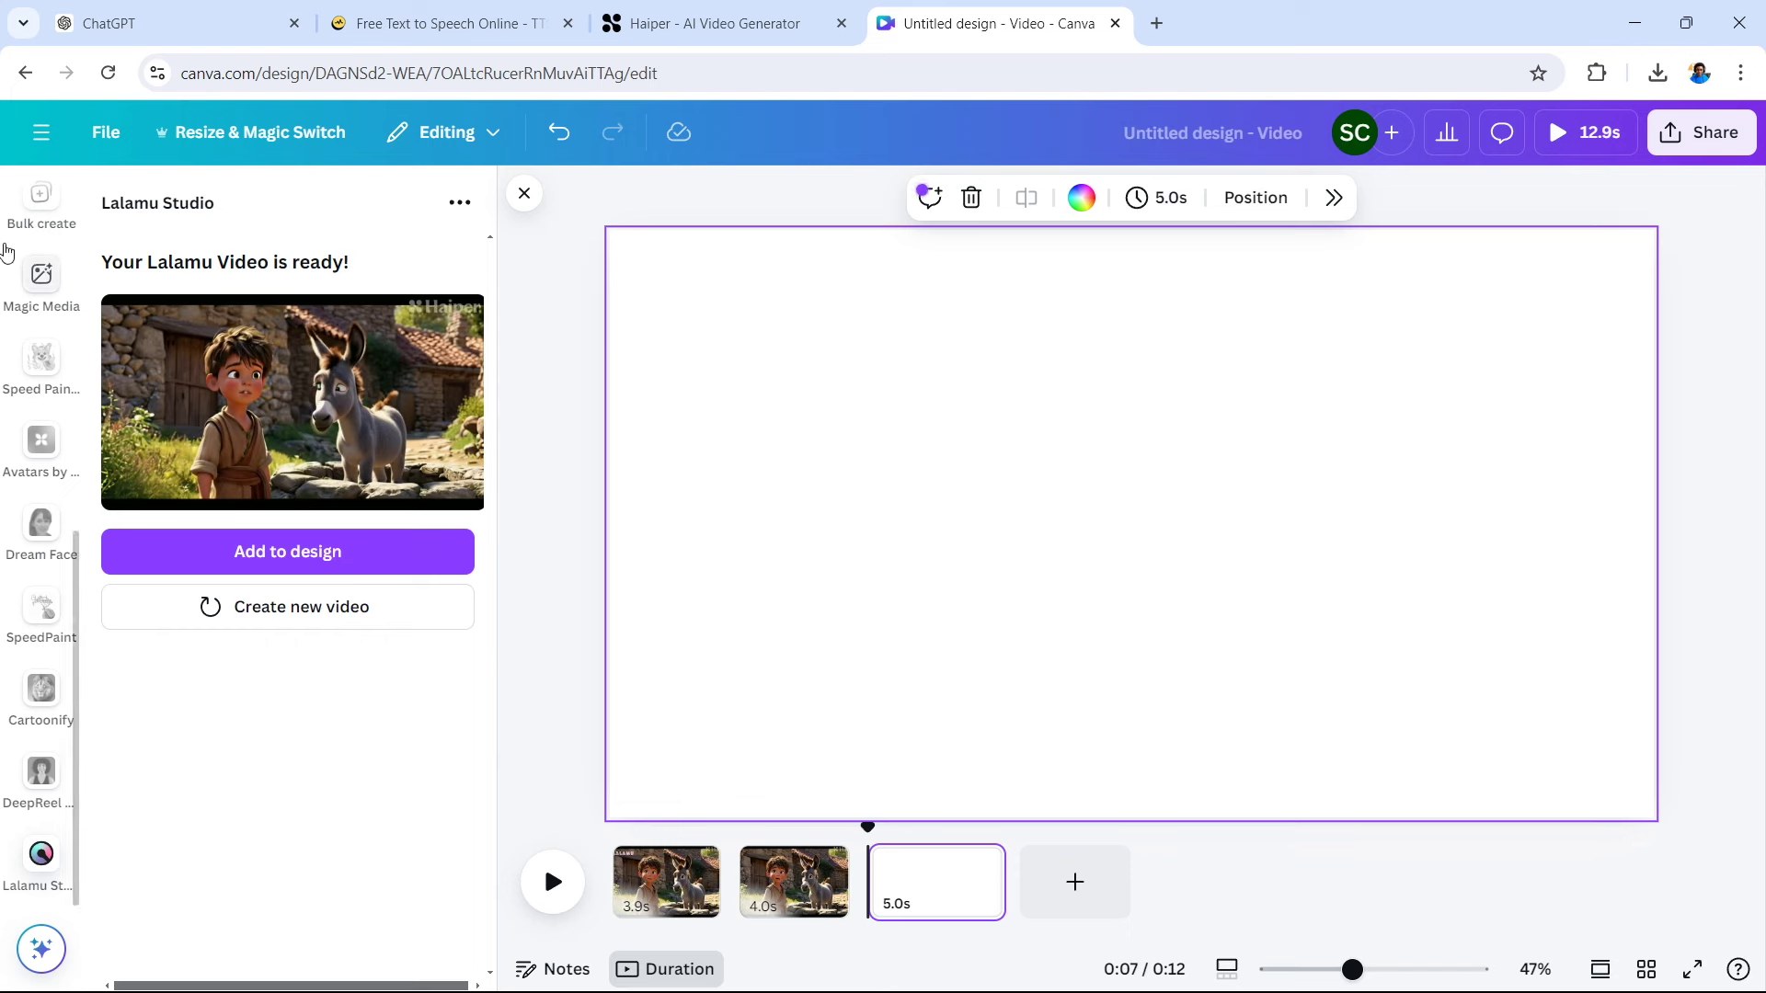
pyautogui.scroll(8, 37, 322)
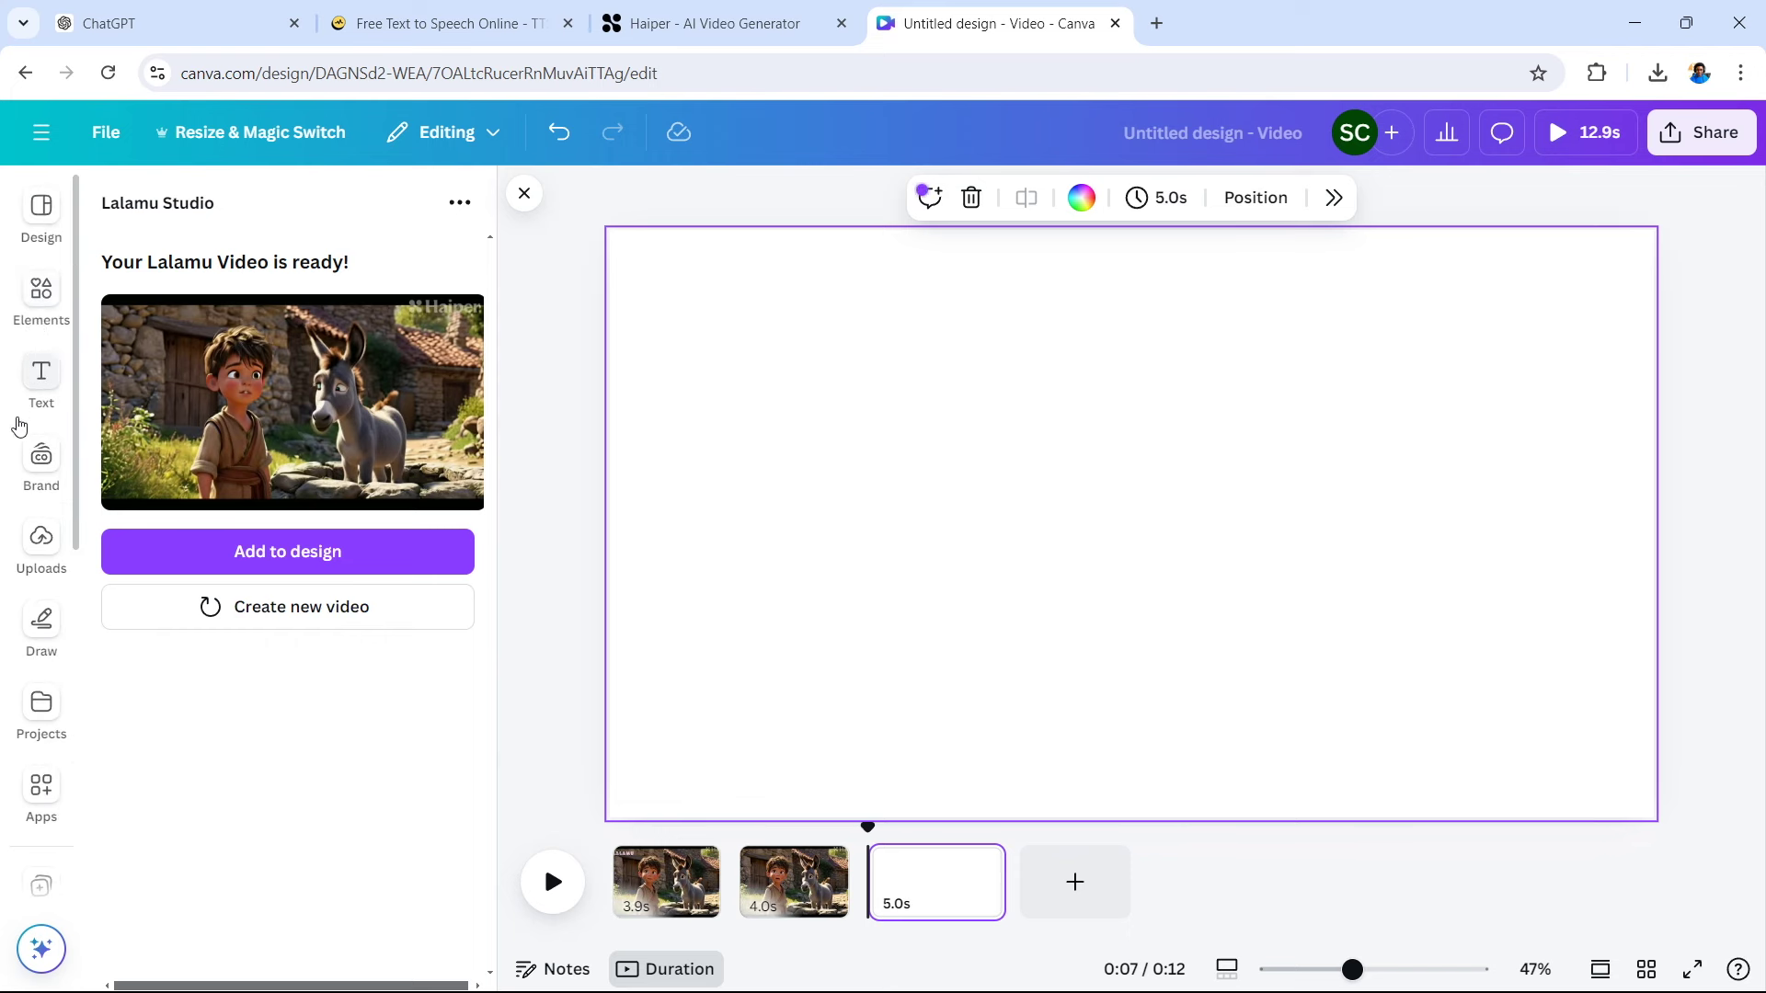
pyautogui.click(41, 541)
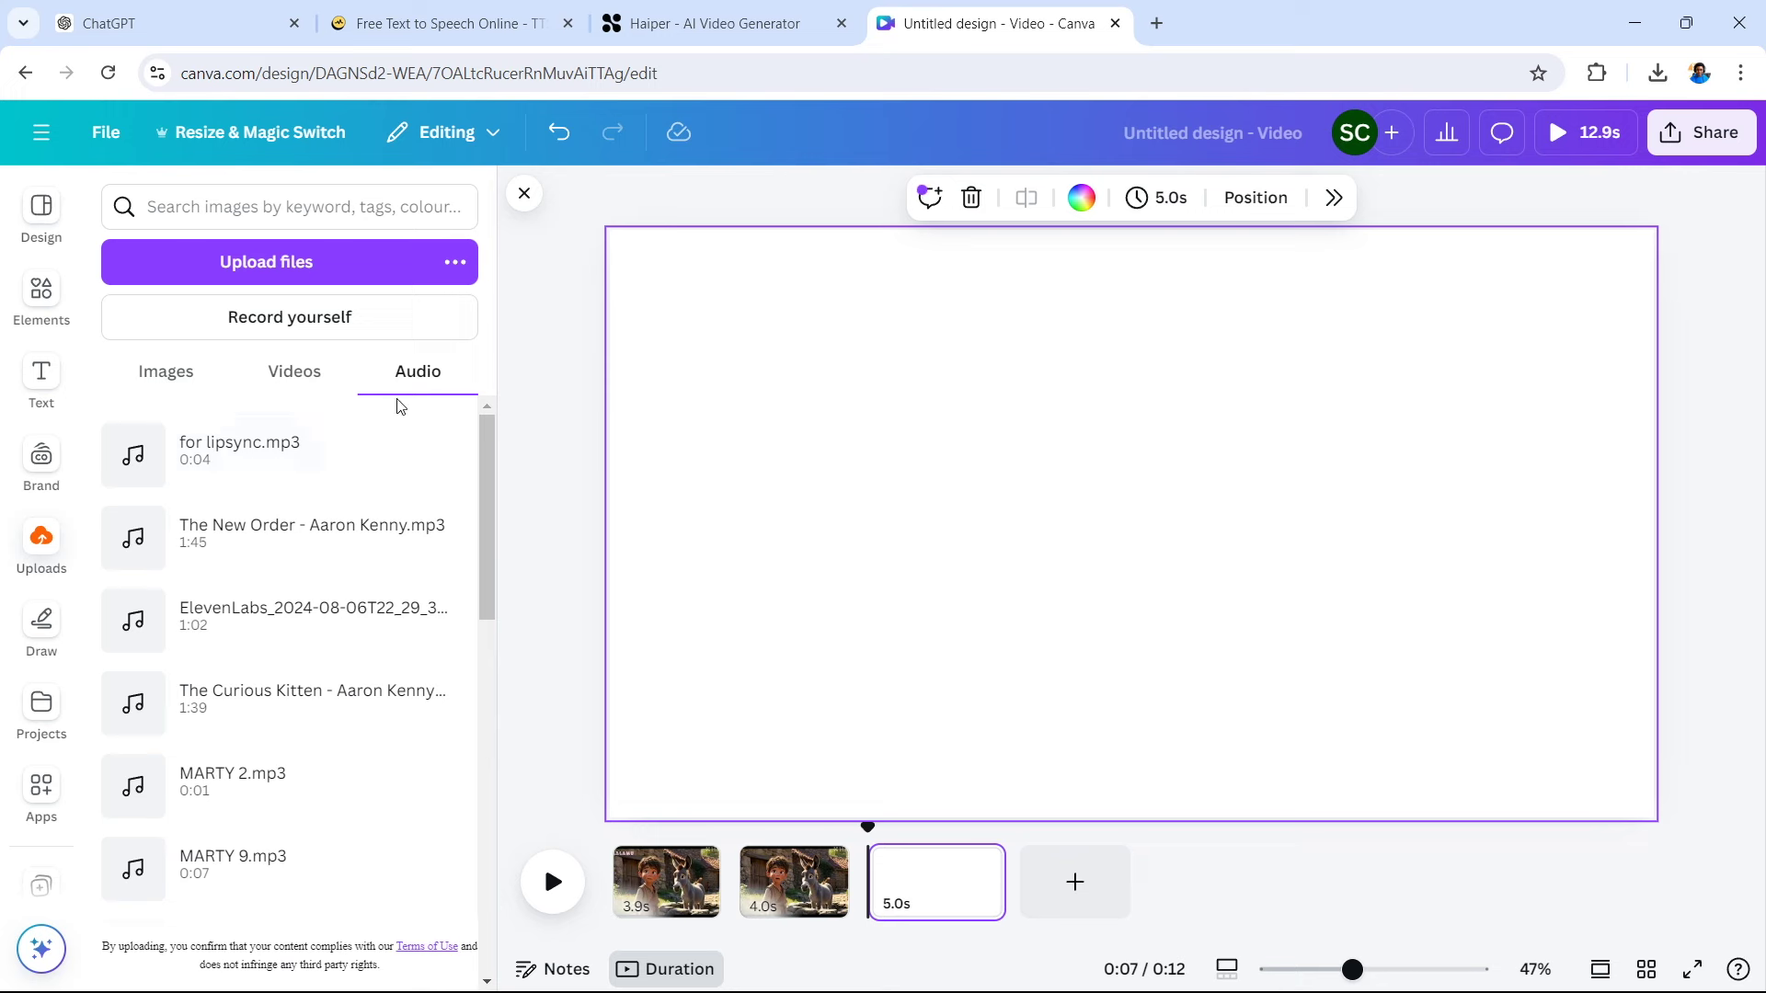
pyautogui.click(288, 387)
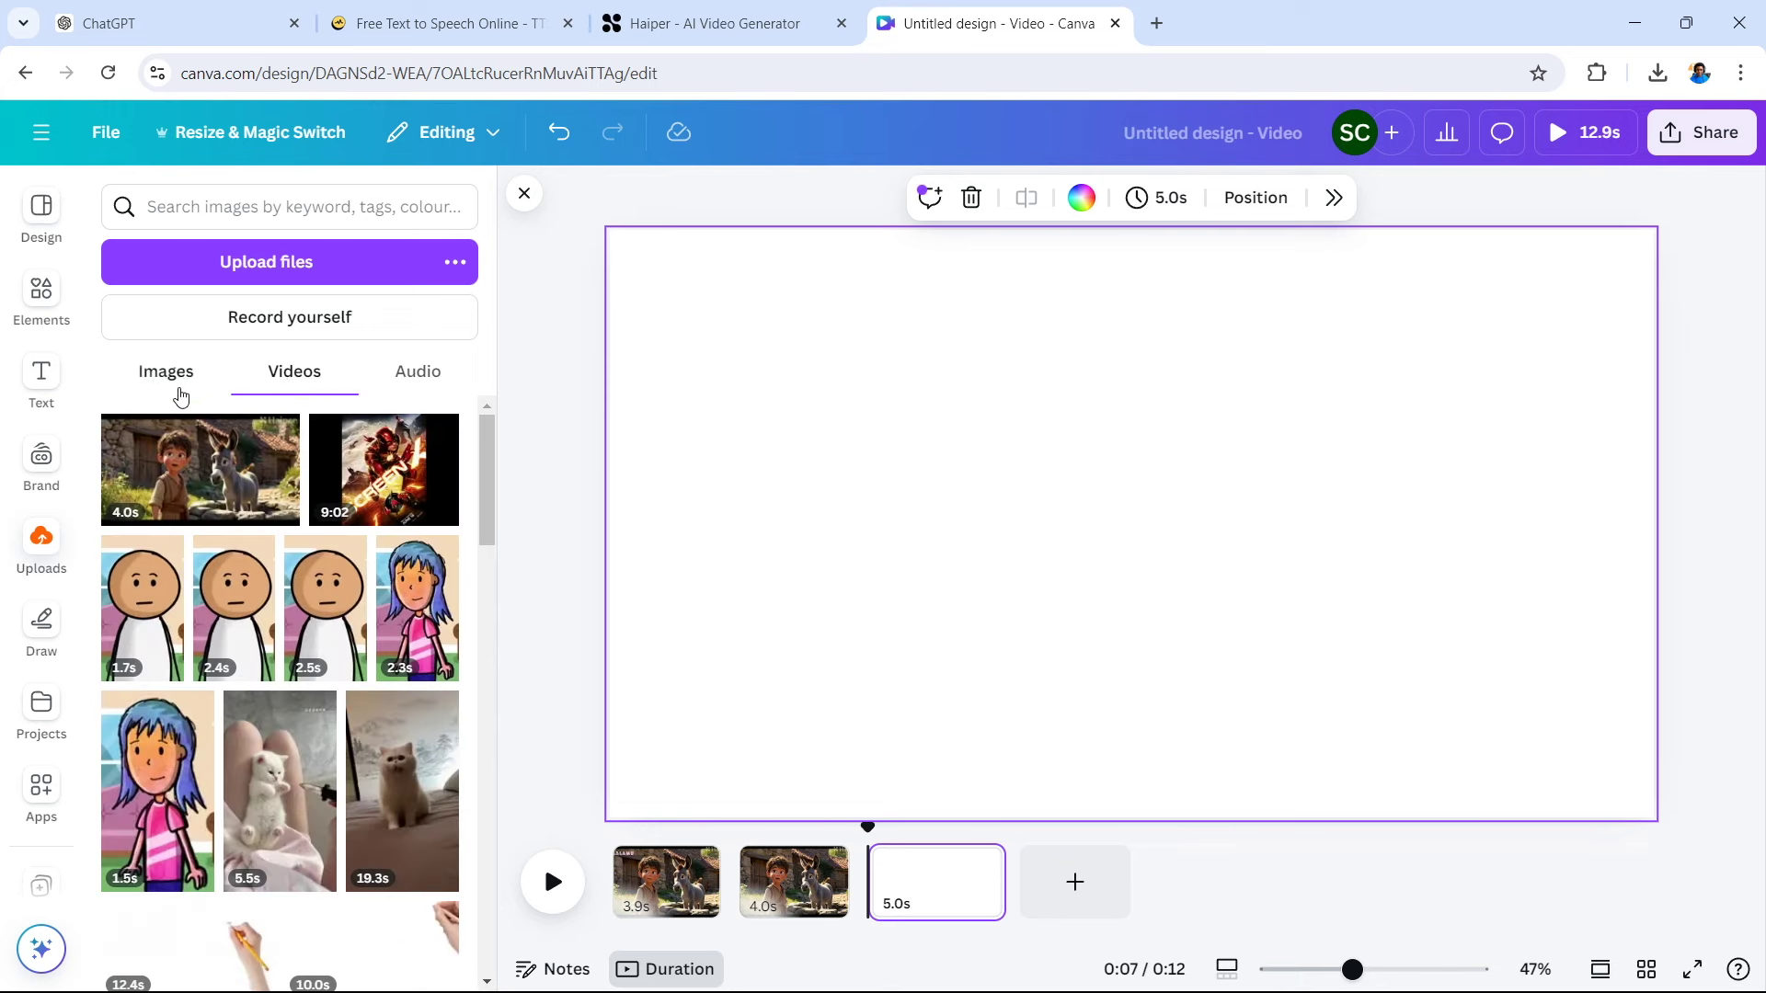
pyautogui.click(266, 265)
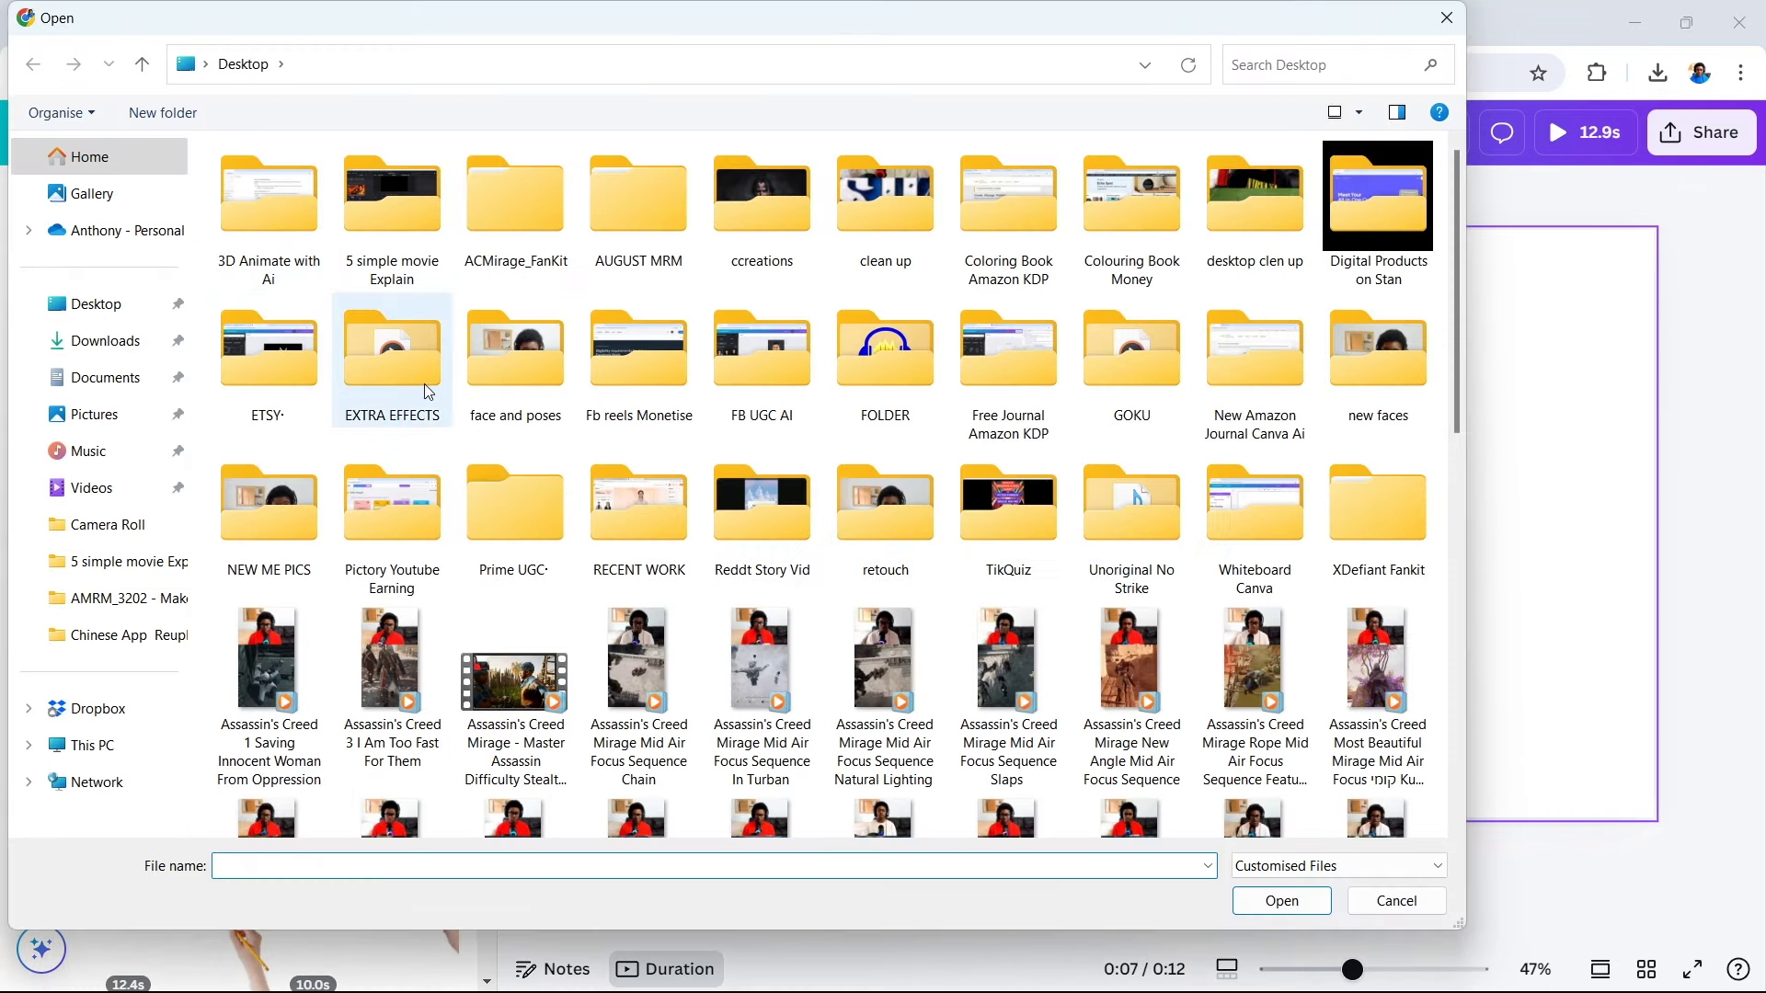
pyautogui.click(116, 344)
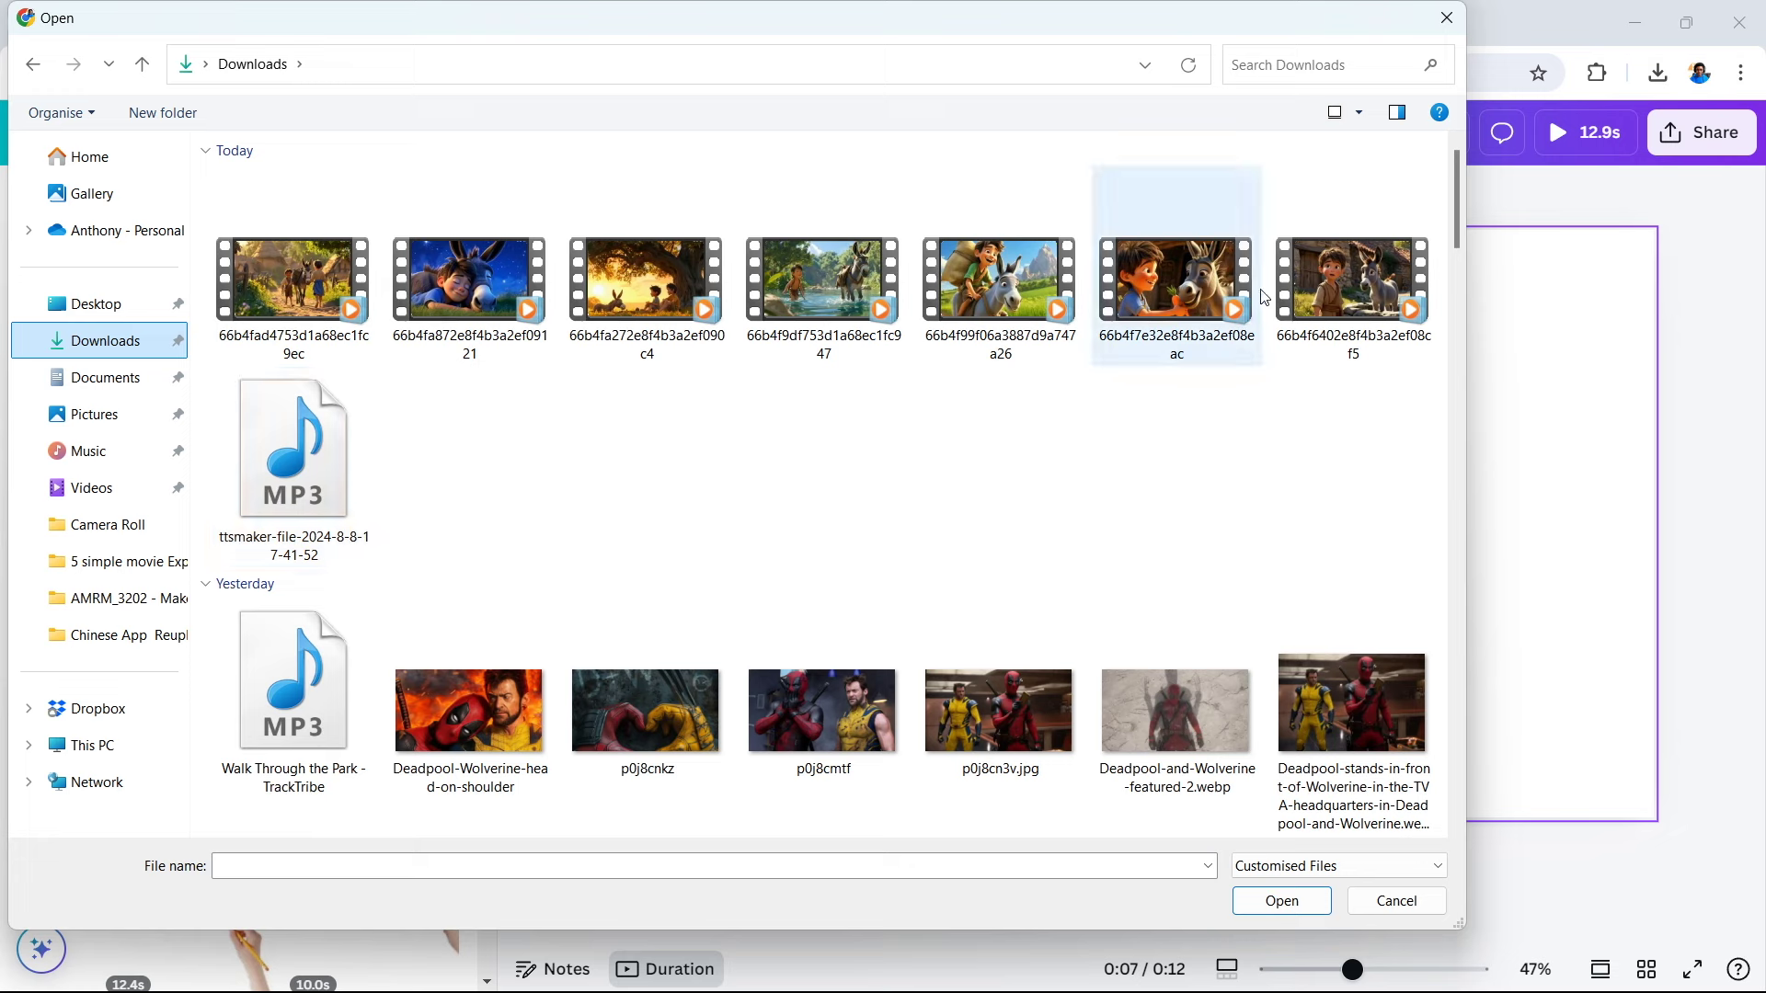
pyautogui.moveTo(1266, 373); pyautogui.dragTo(369, 214)
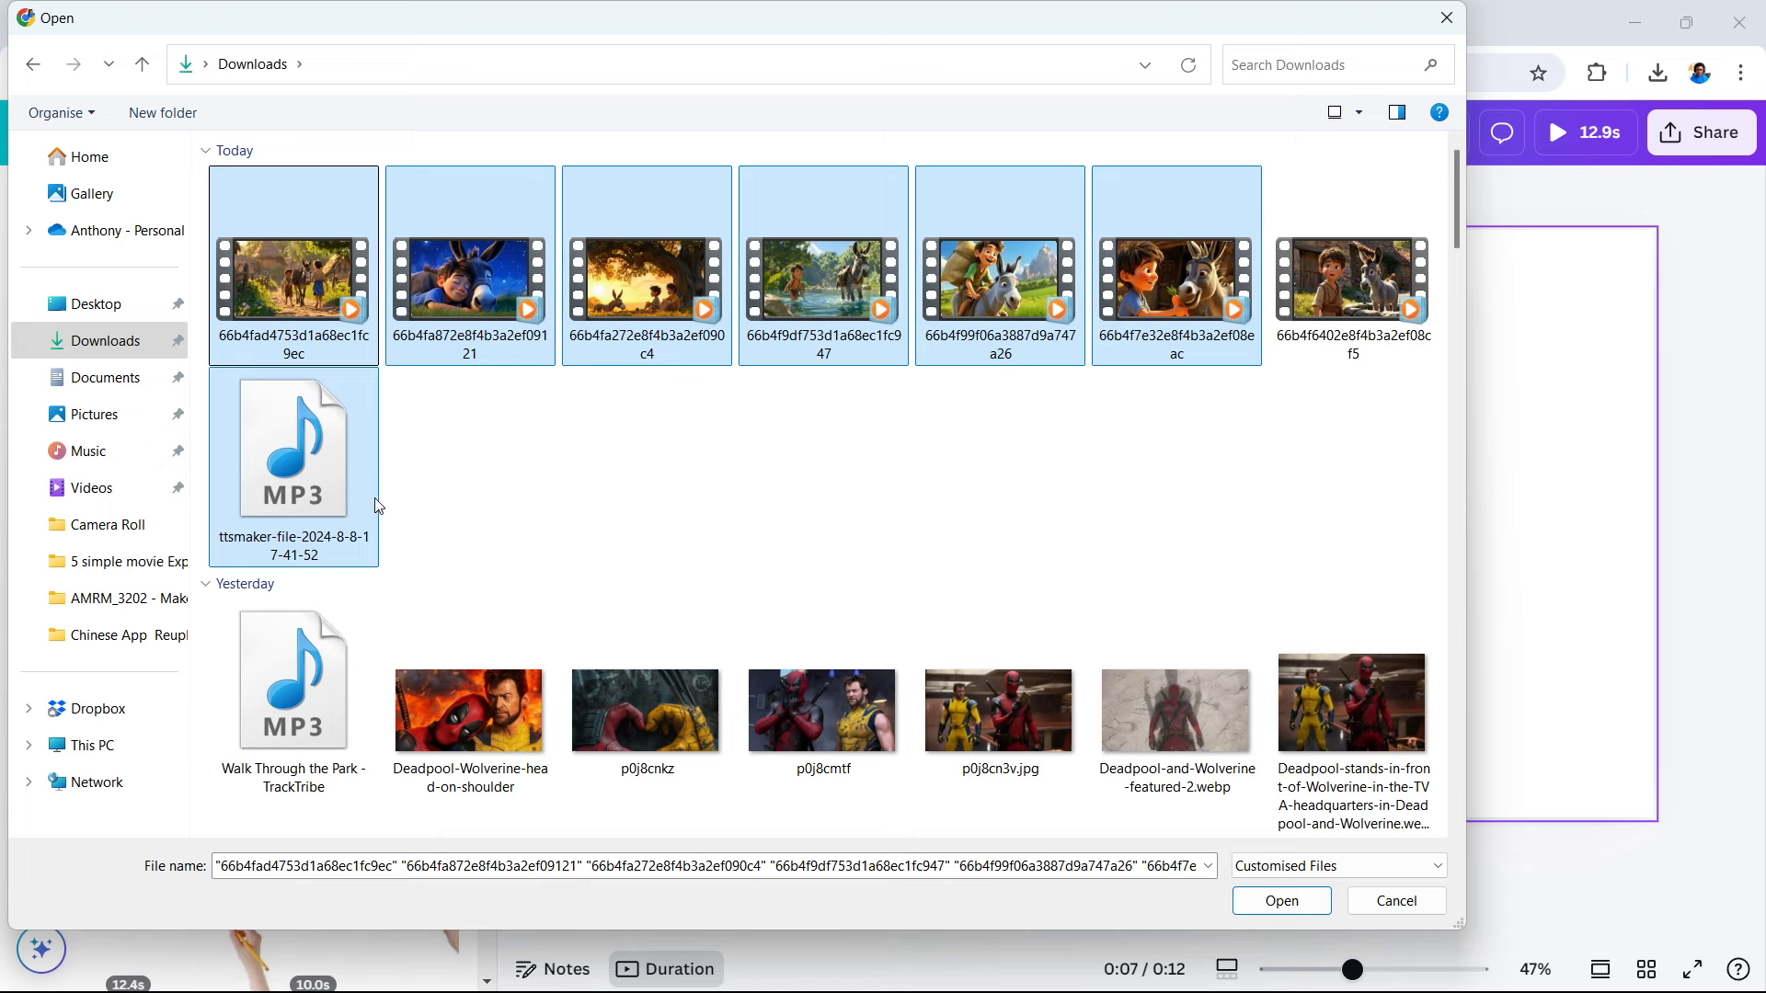
pyautogui.click(1281, 900)
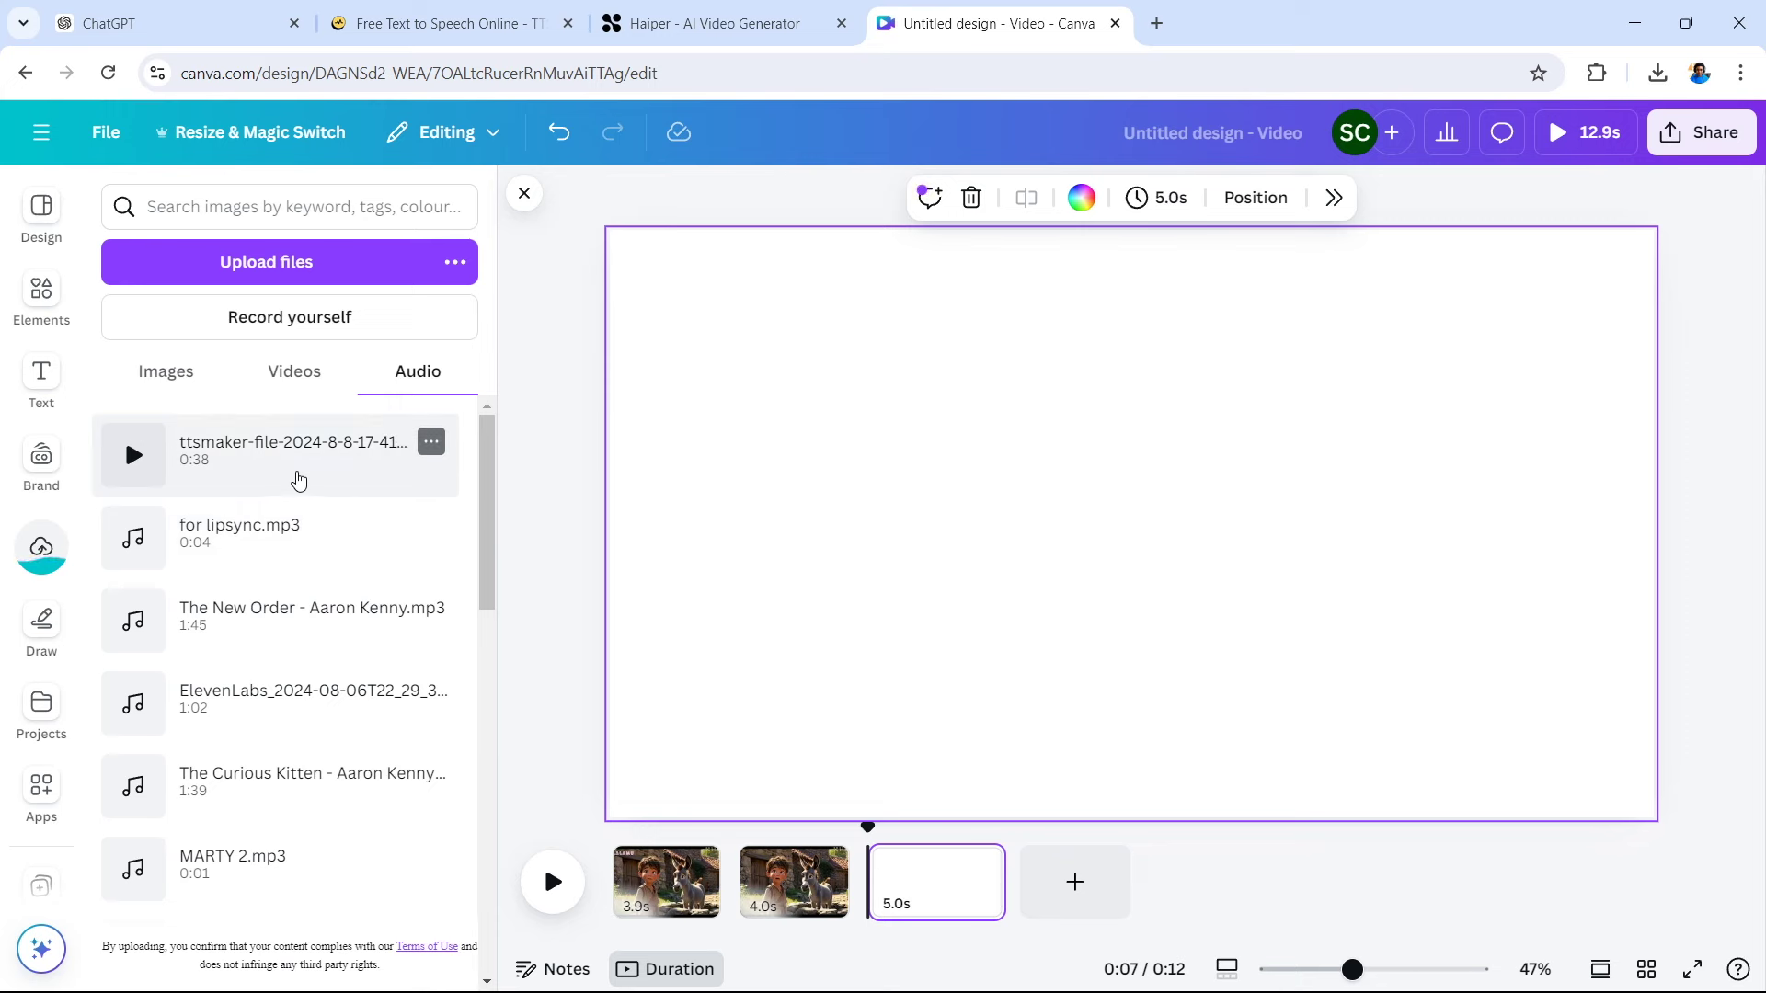
pyautogui.click(304, 377)
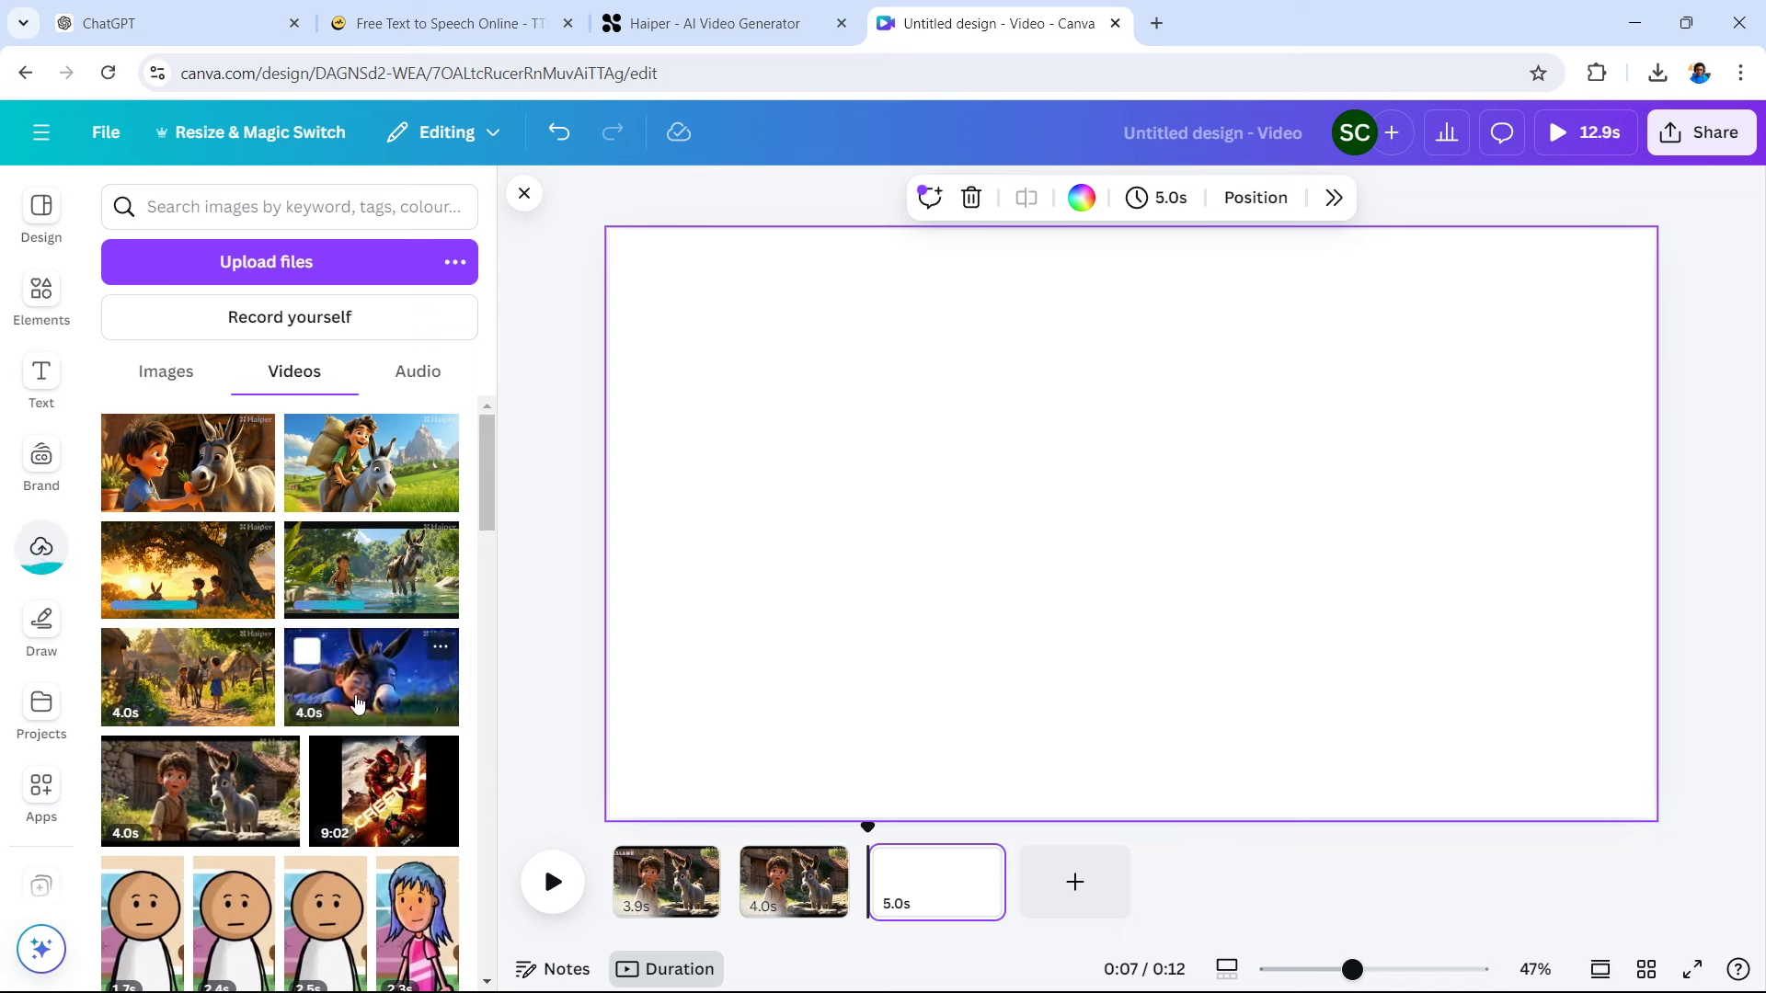
pyautogui.moveTo(297, 657)
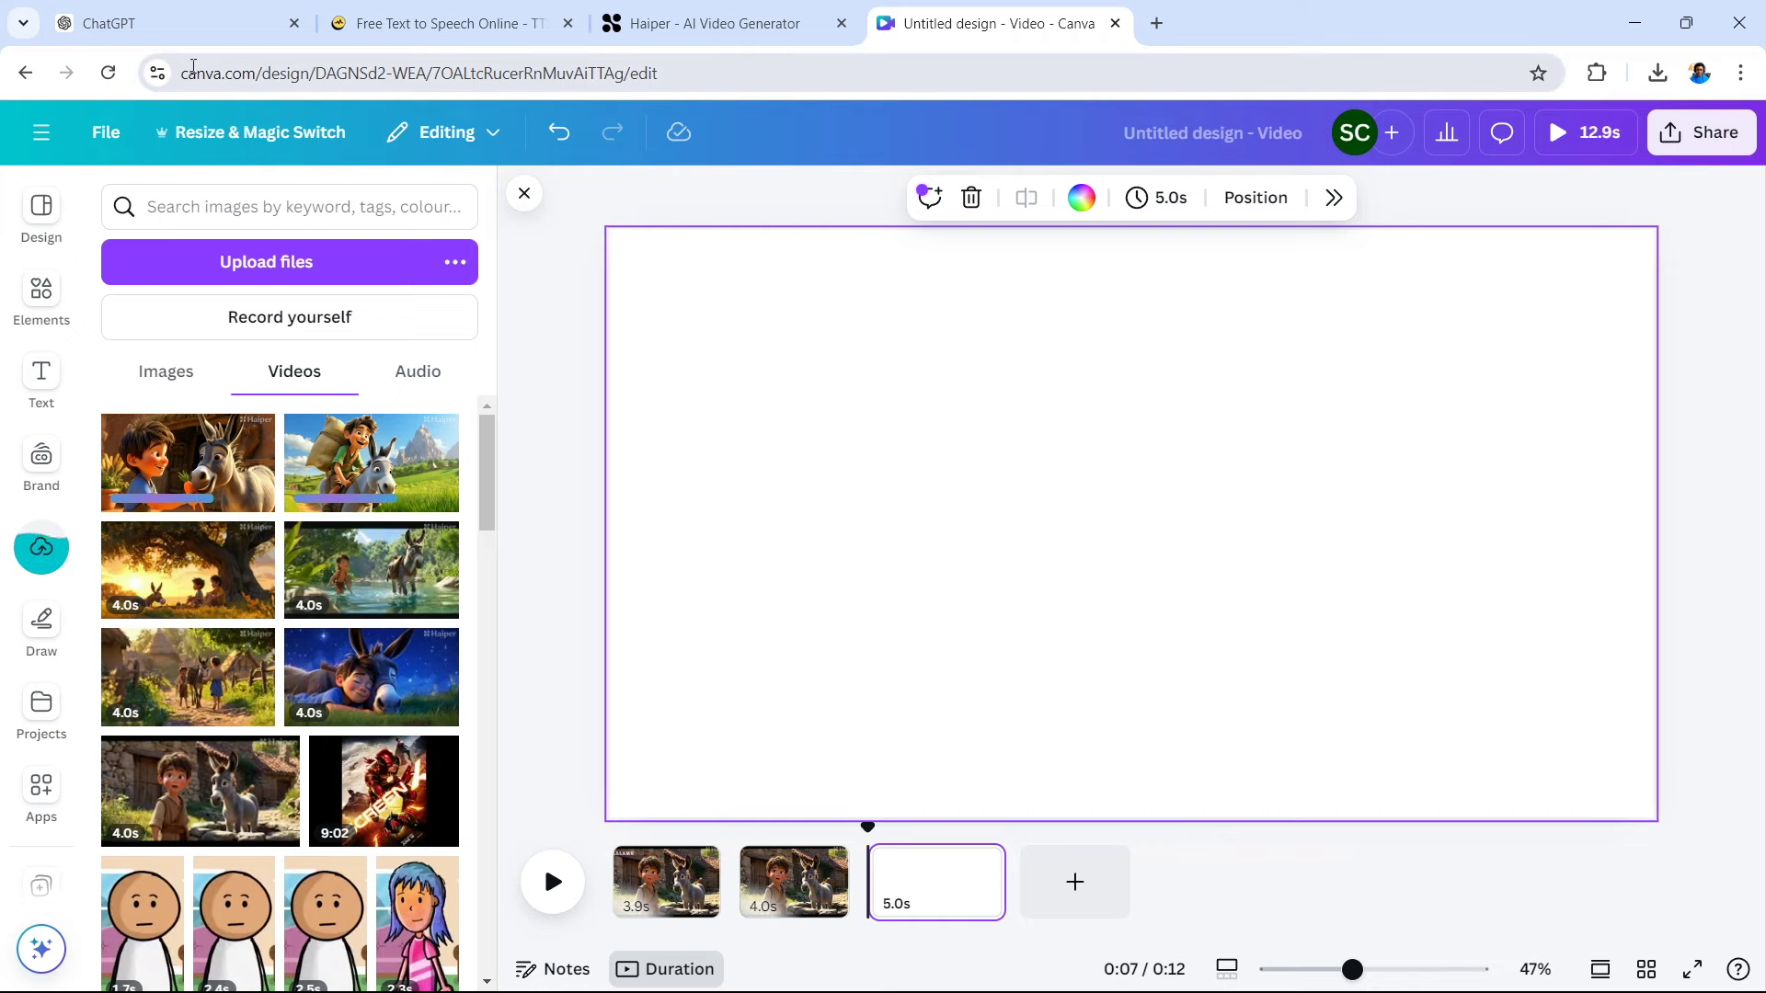
# Compare the generated Haiper clips with the scene descriptions in the ChatGPT story to check the order of the scenes
pyautogui.click(161, 35)
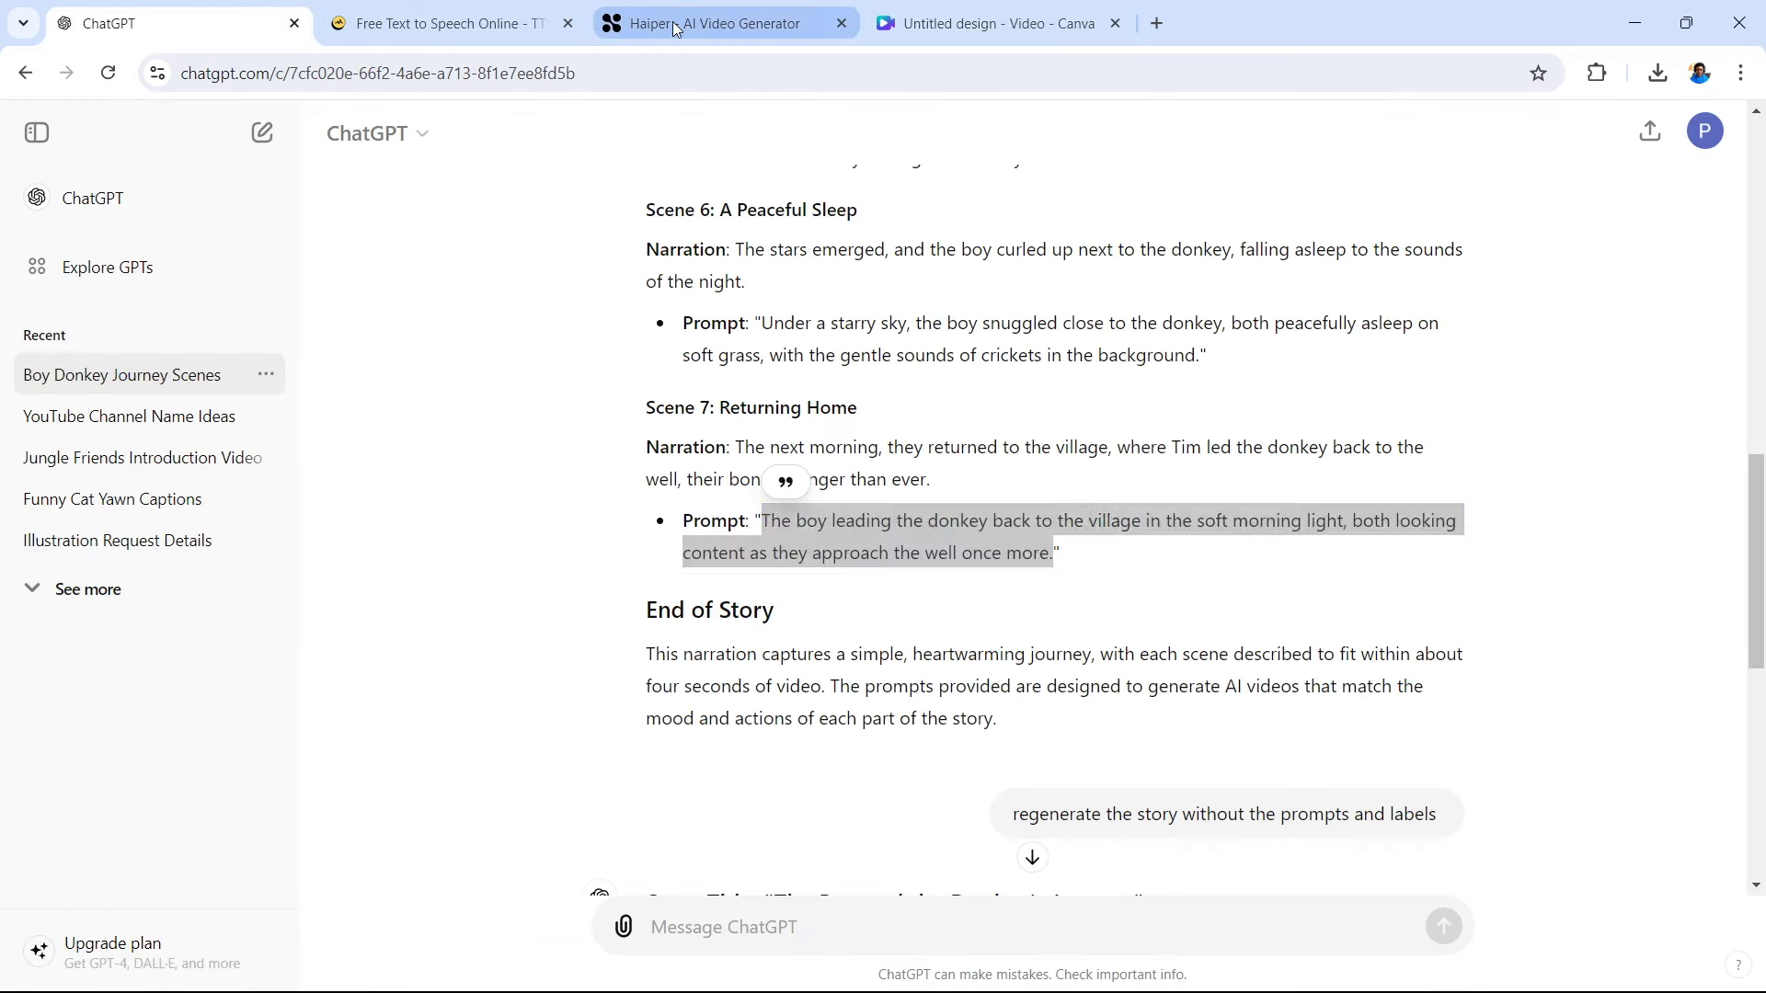
pyautogui.click(674, 28)
pyautogui.scroll(-3, 936, 685)
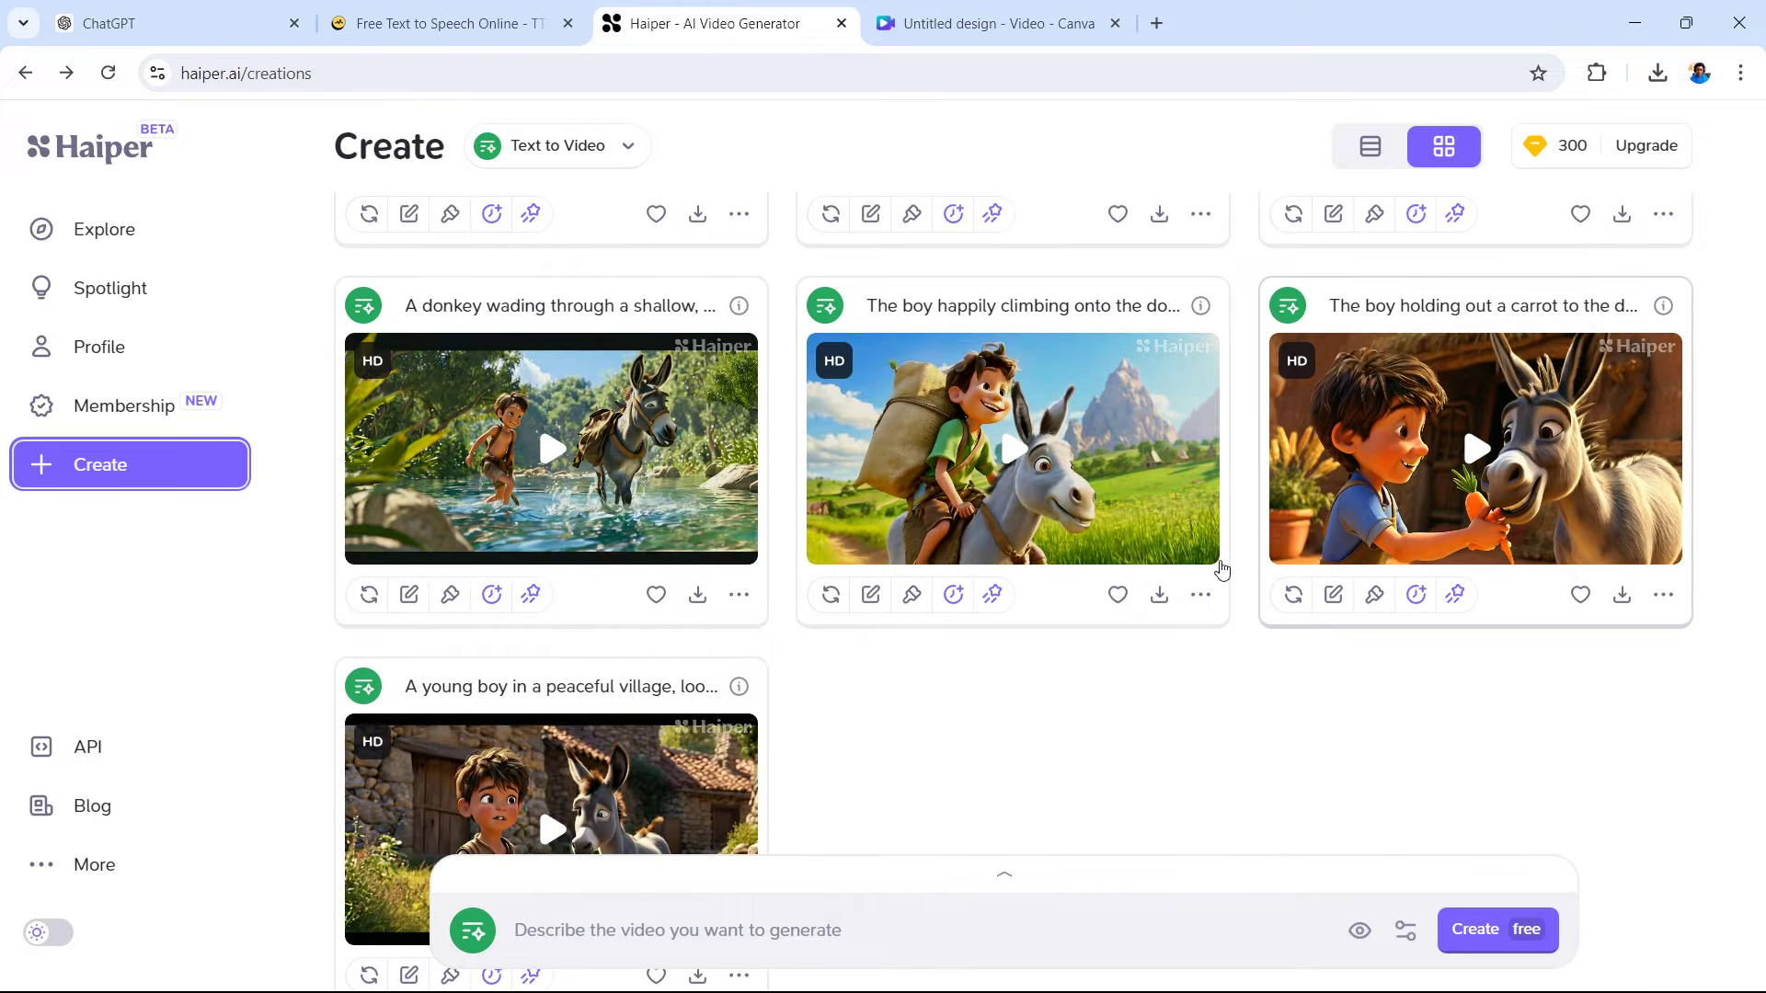
pyautogui.moveTo(1414, 497)
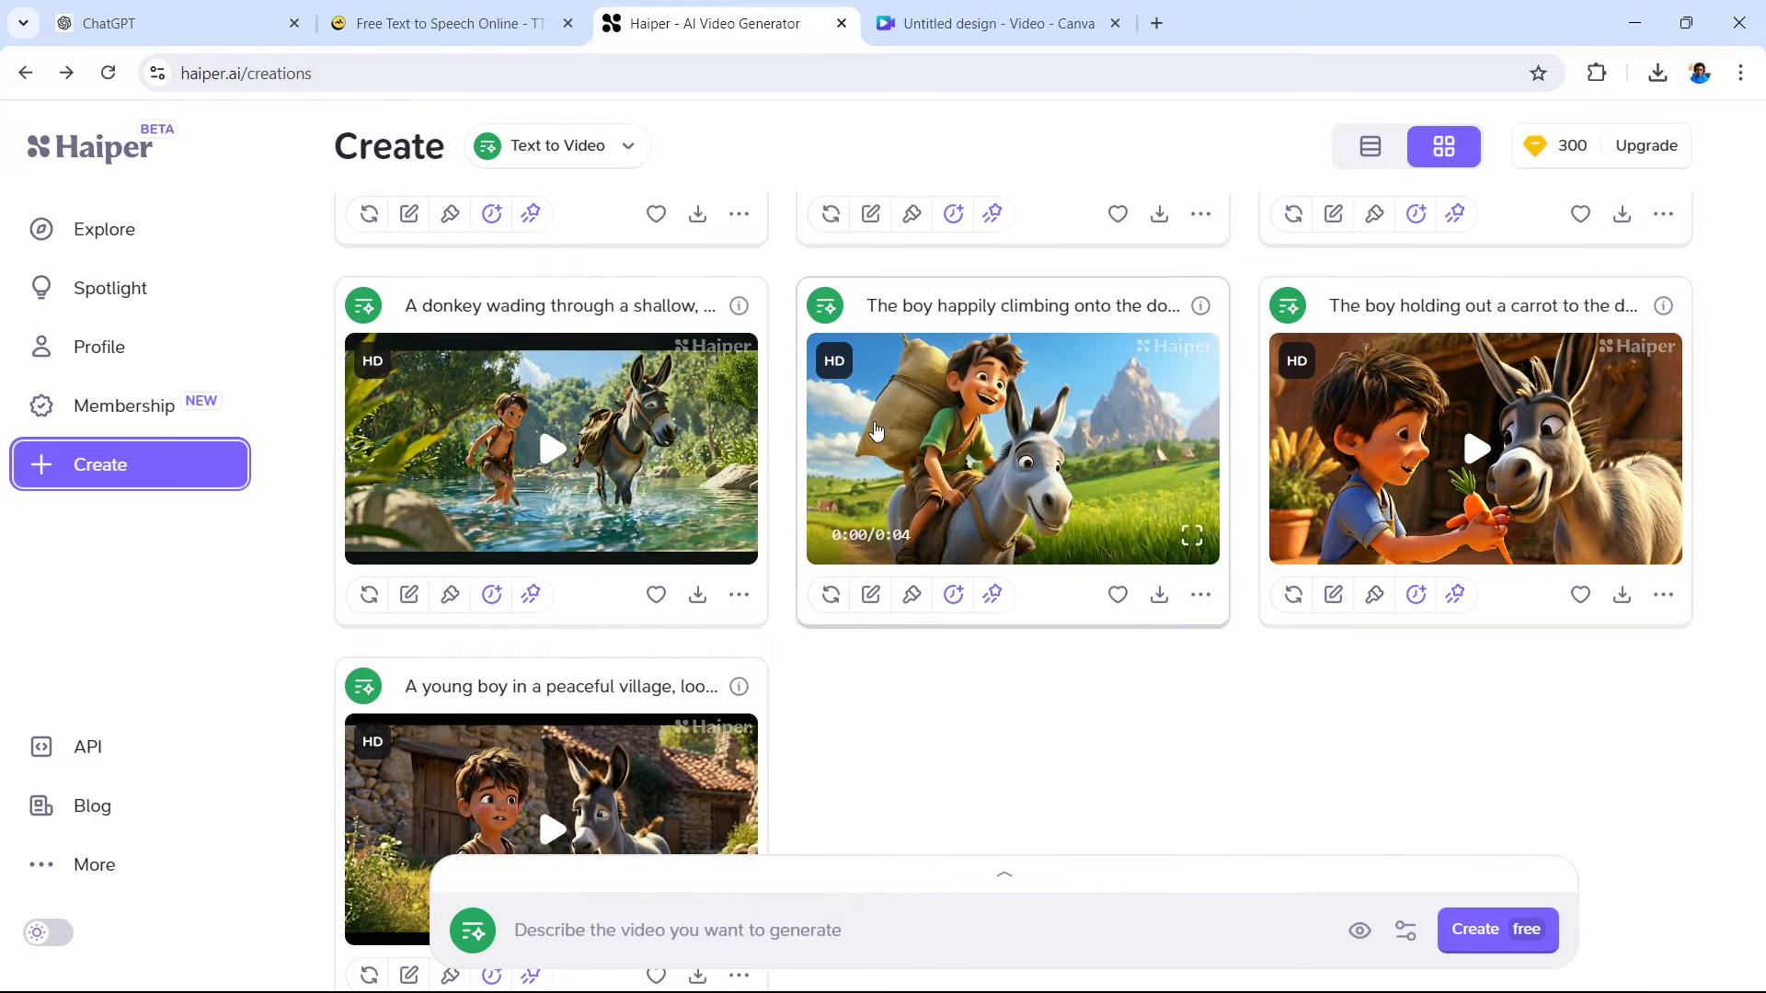
pyautogui.click(147, 25)
pyautogui.scroll(8, 886, 448)
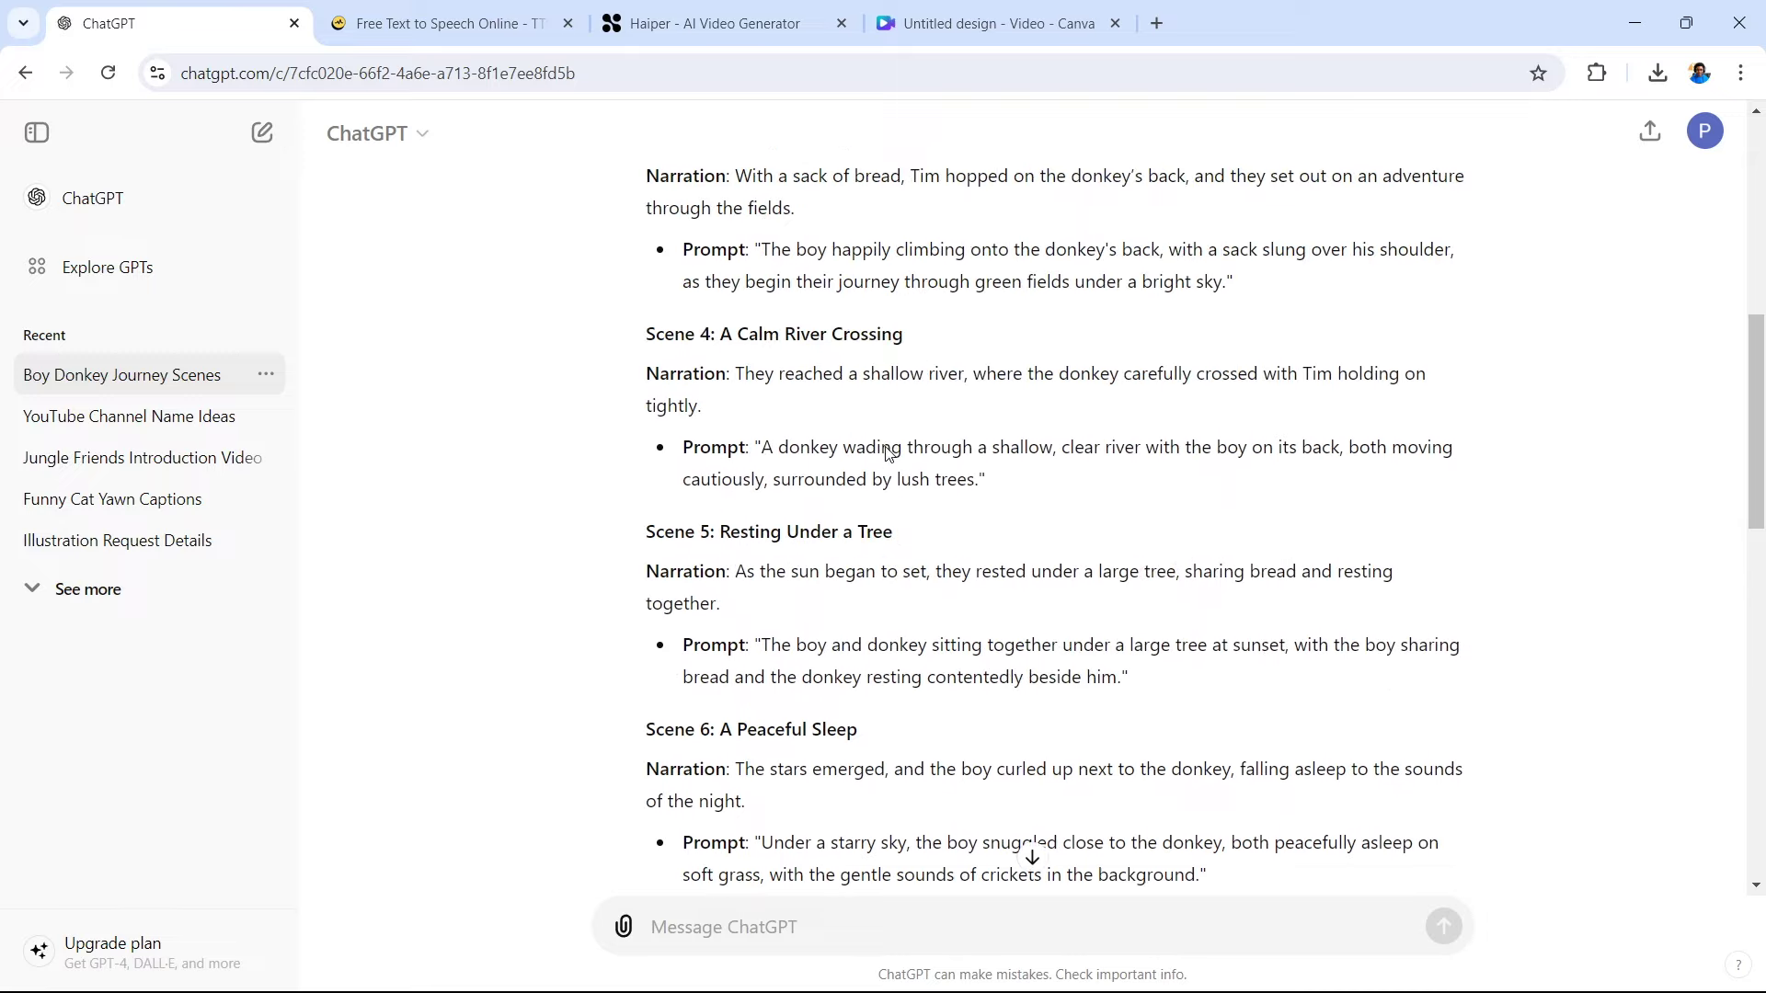
pyautogui.scroll(5, 888, 452)
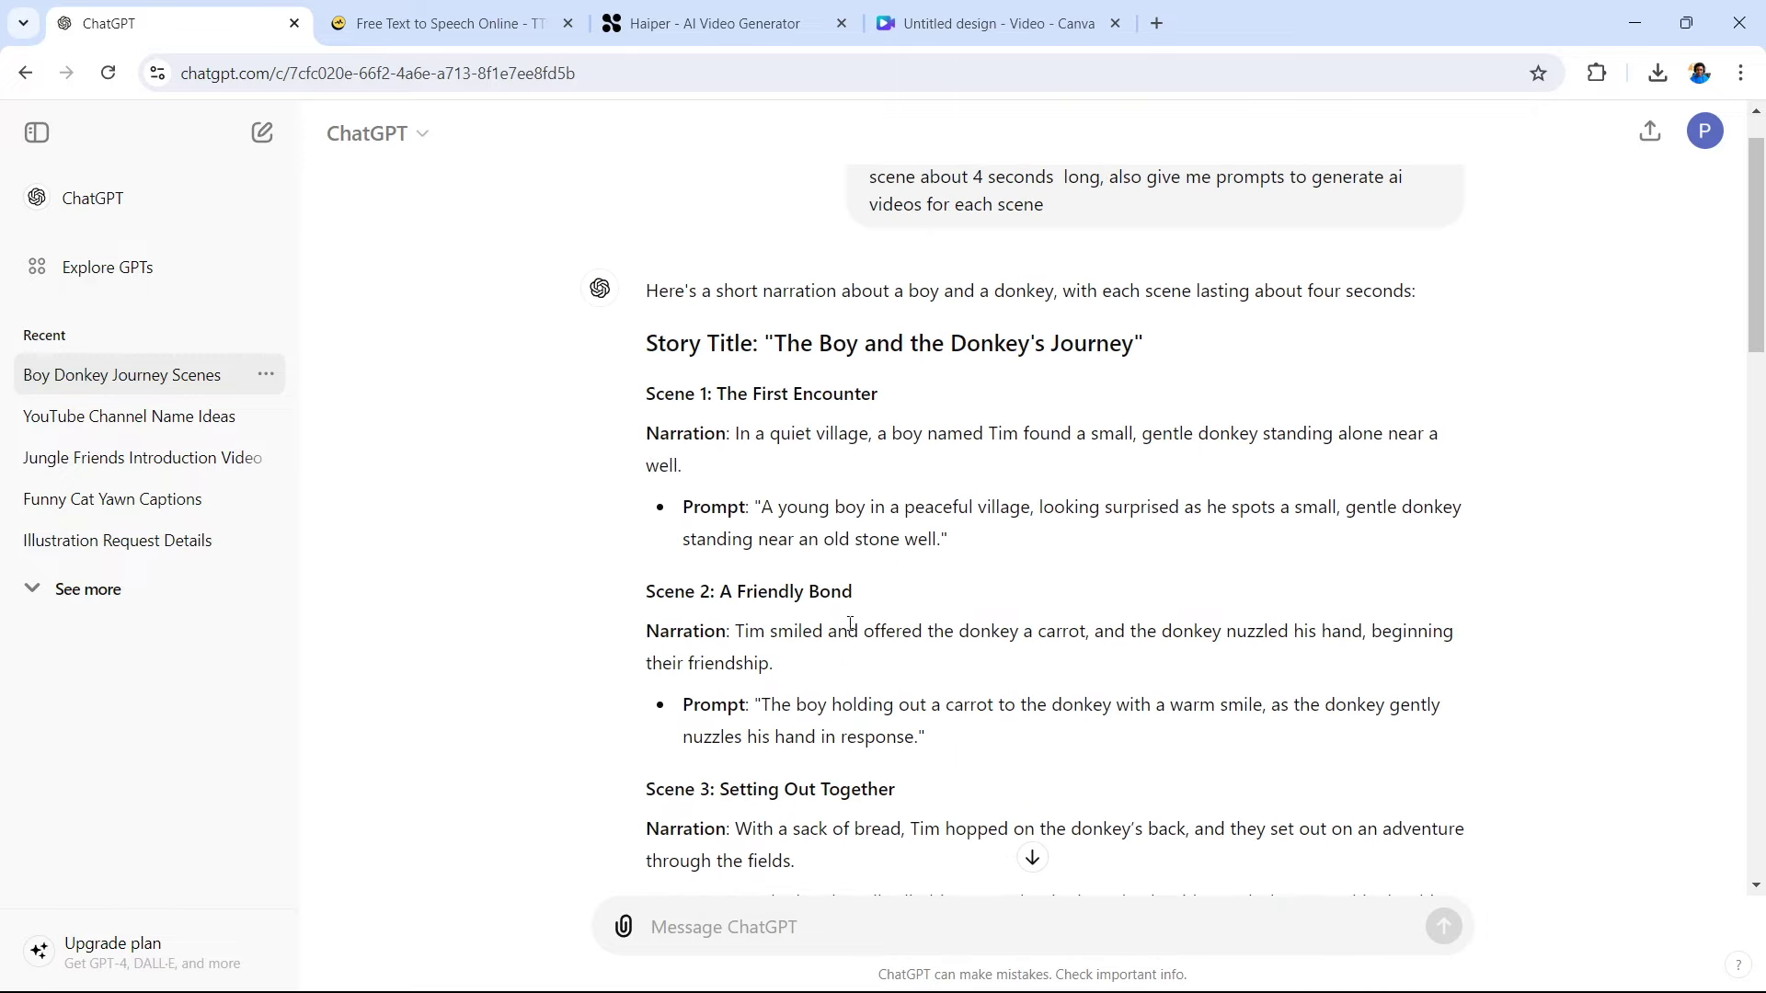
pyautogui.scroll(-1, 956, 587)
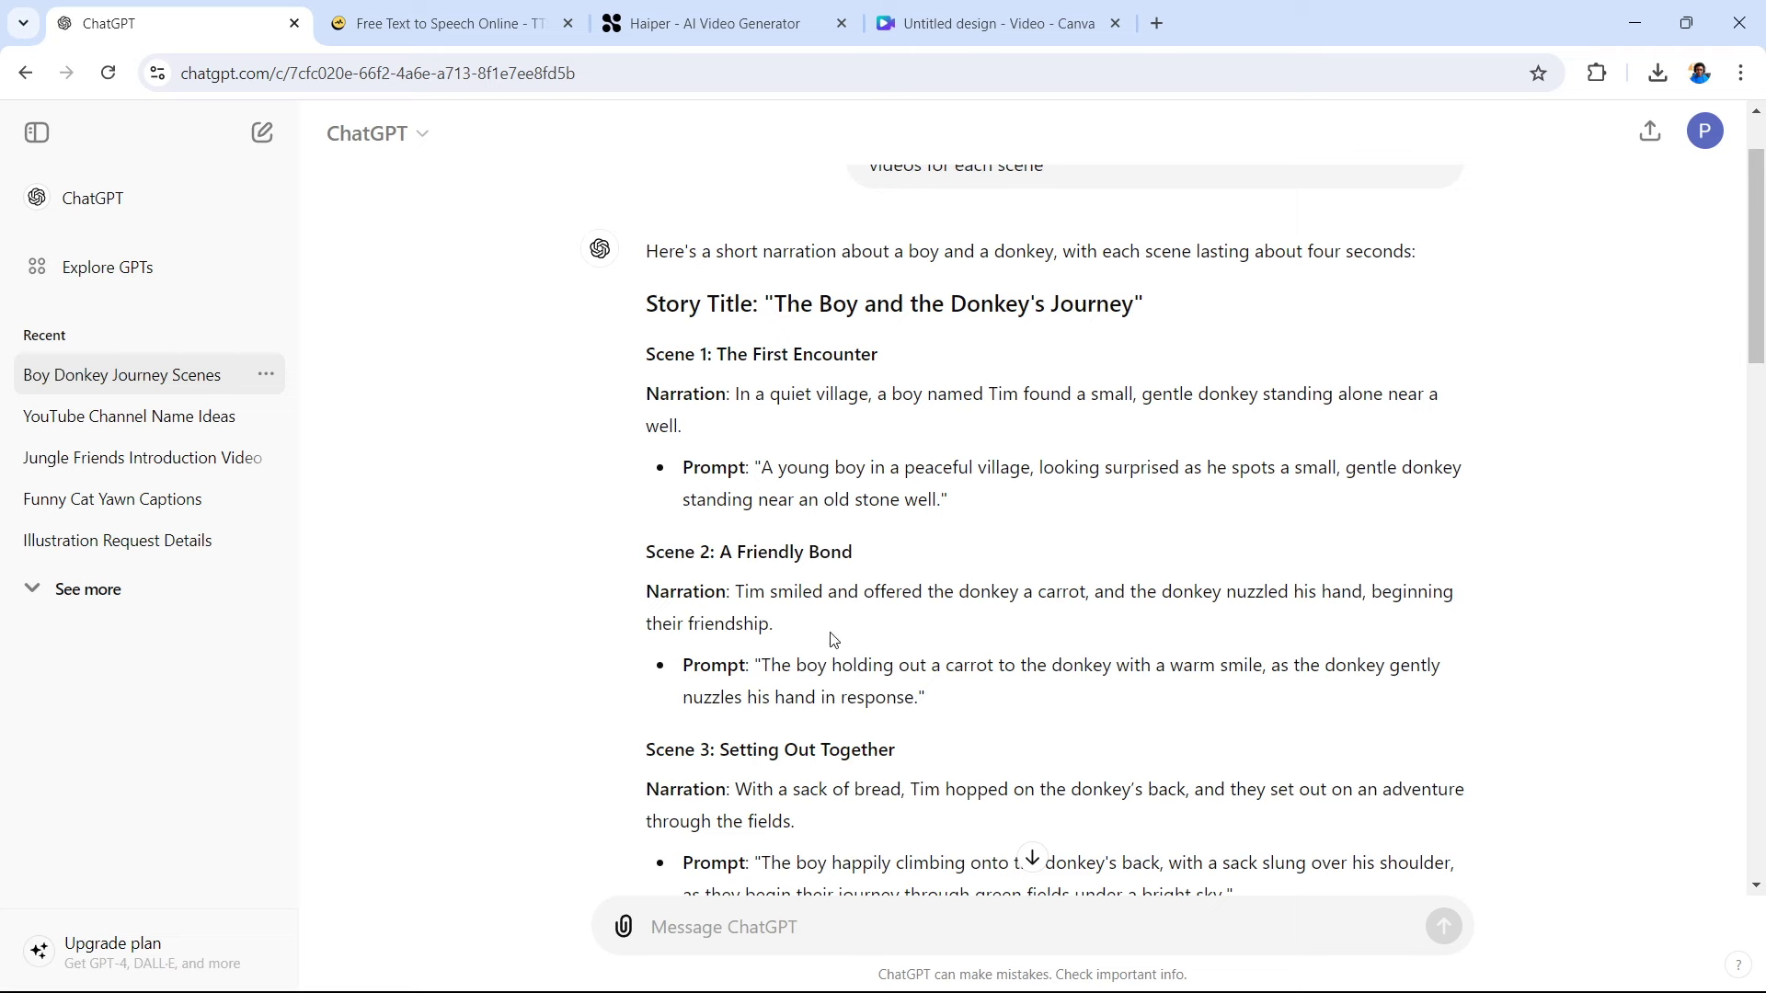
# Return to Canva, add the clip of the boy offering the carrot to the blank third page and enlarge it to fill the canvas
pyautogui.hotkey('ctrl', '4')
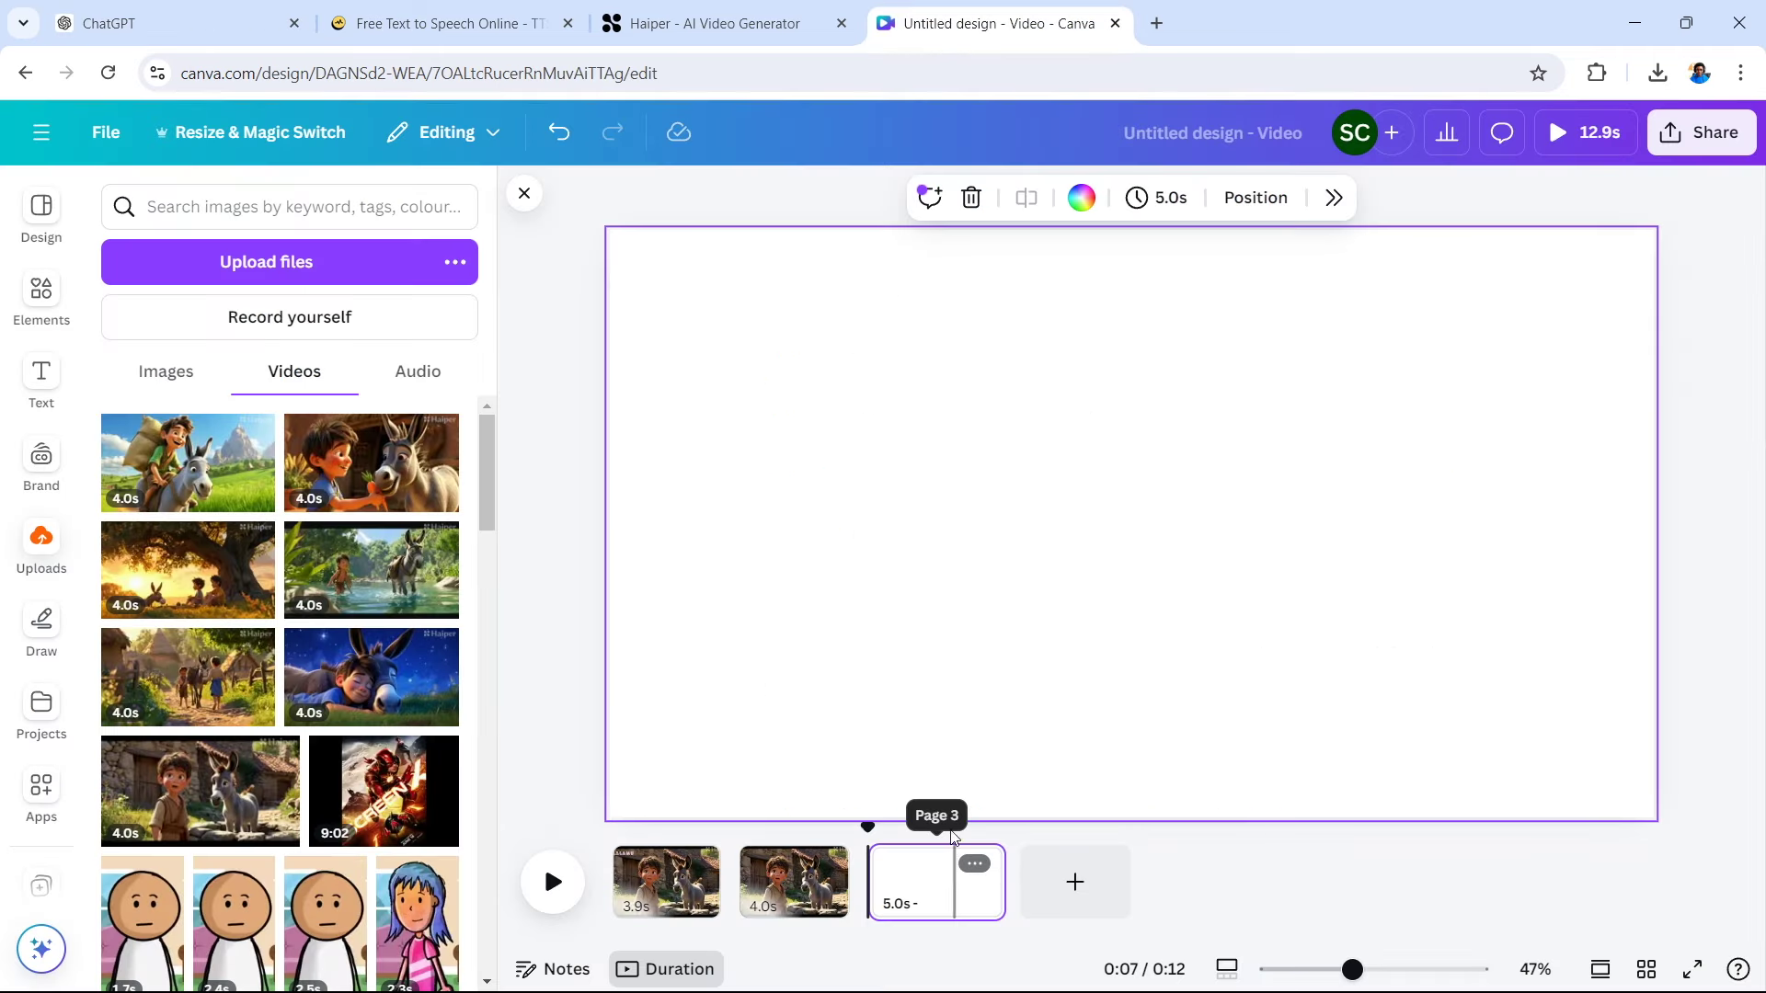
pyautogui.click(370, 476)
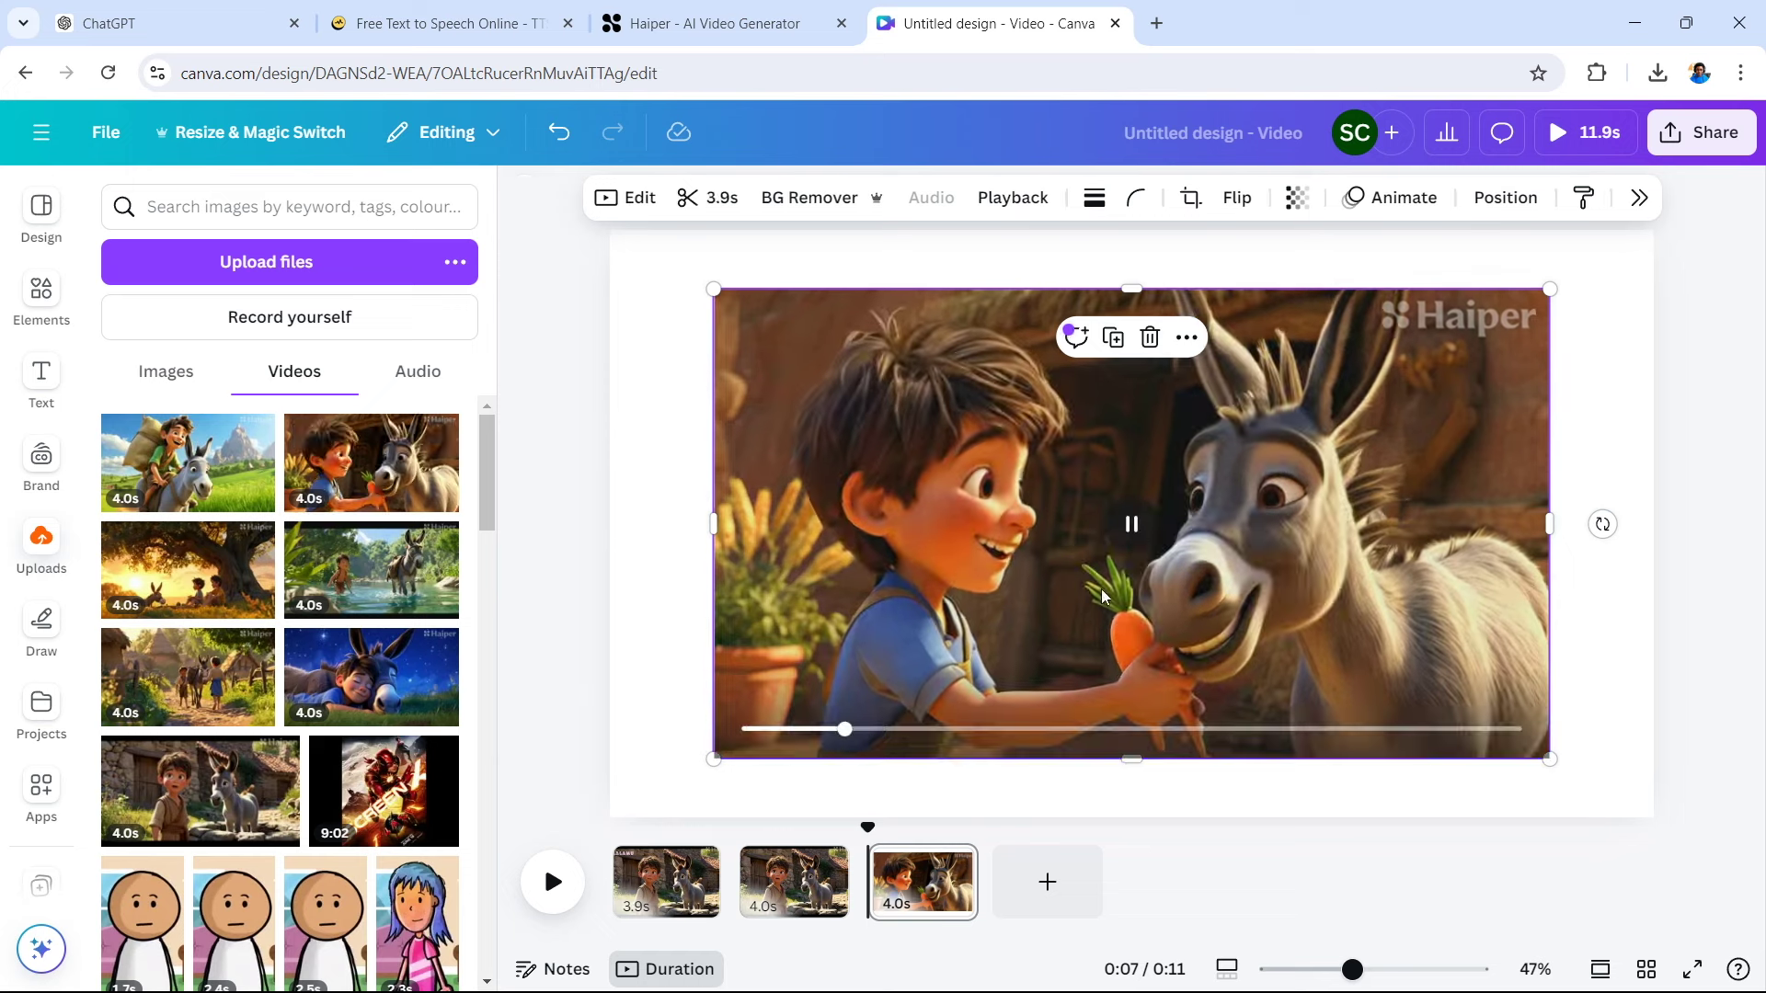
pyautogui.moveTo(713, 759); pyautogui.dragTo(619, 851)
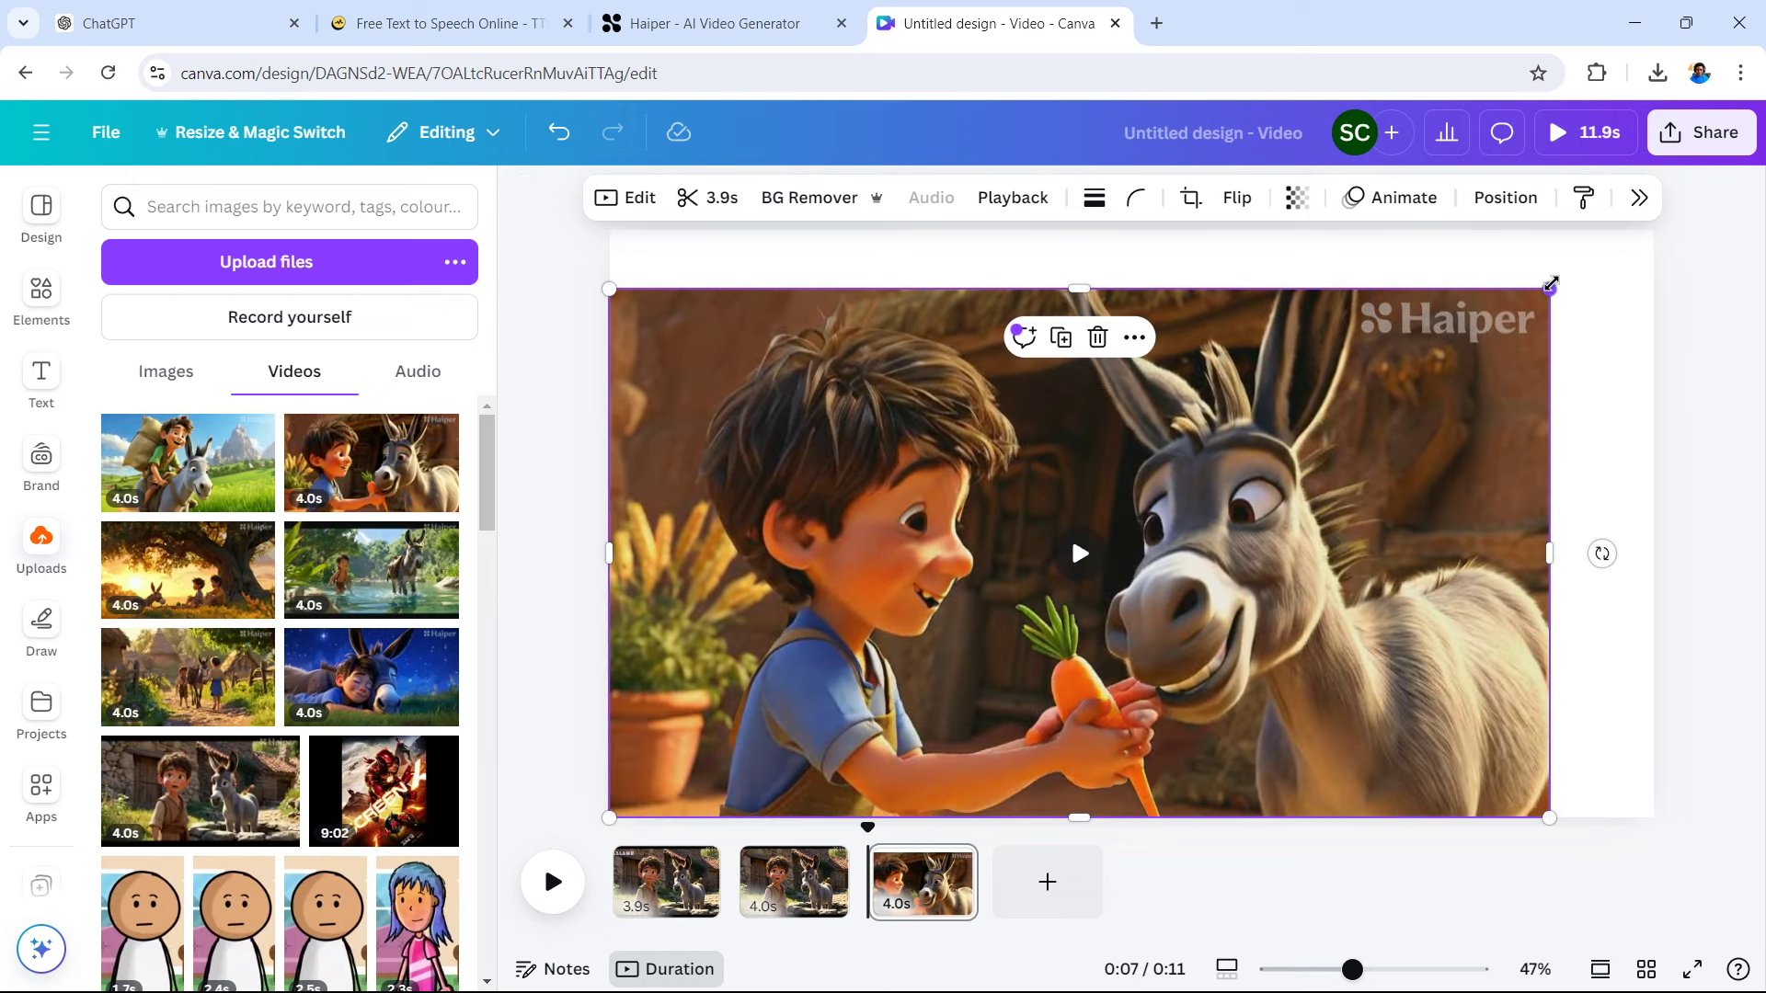
pyautogui.moveTo(1552, 289); pyautogui.dragTo(1653, 230)
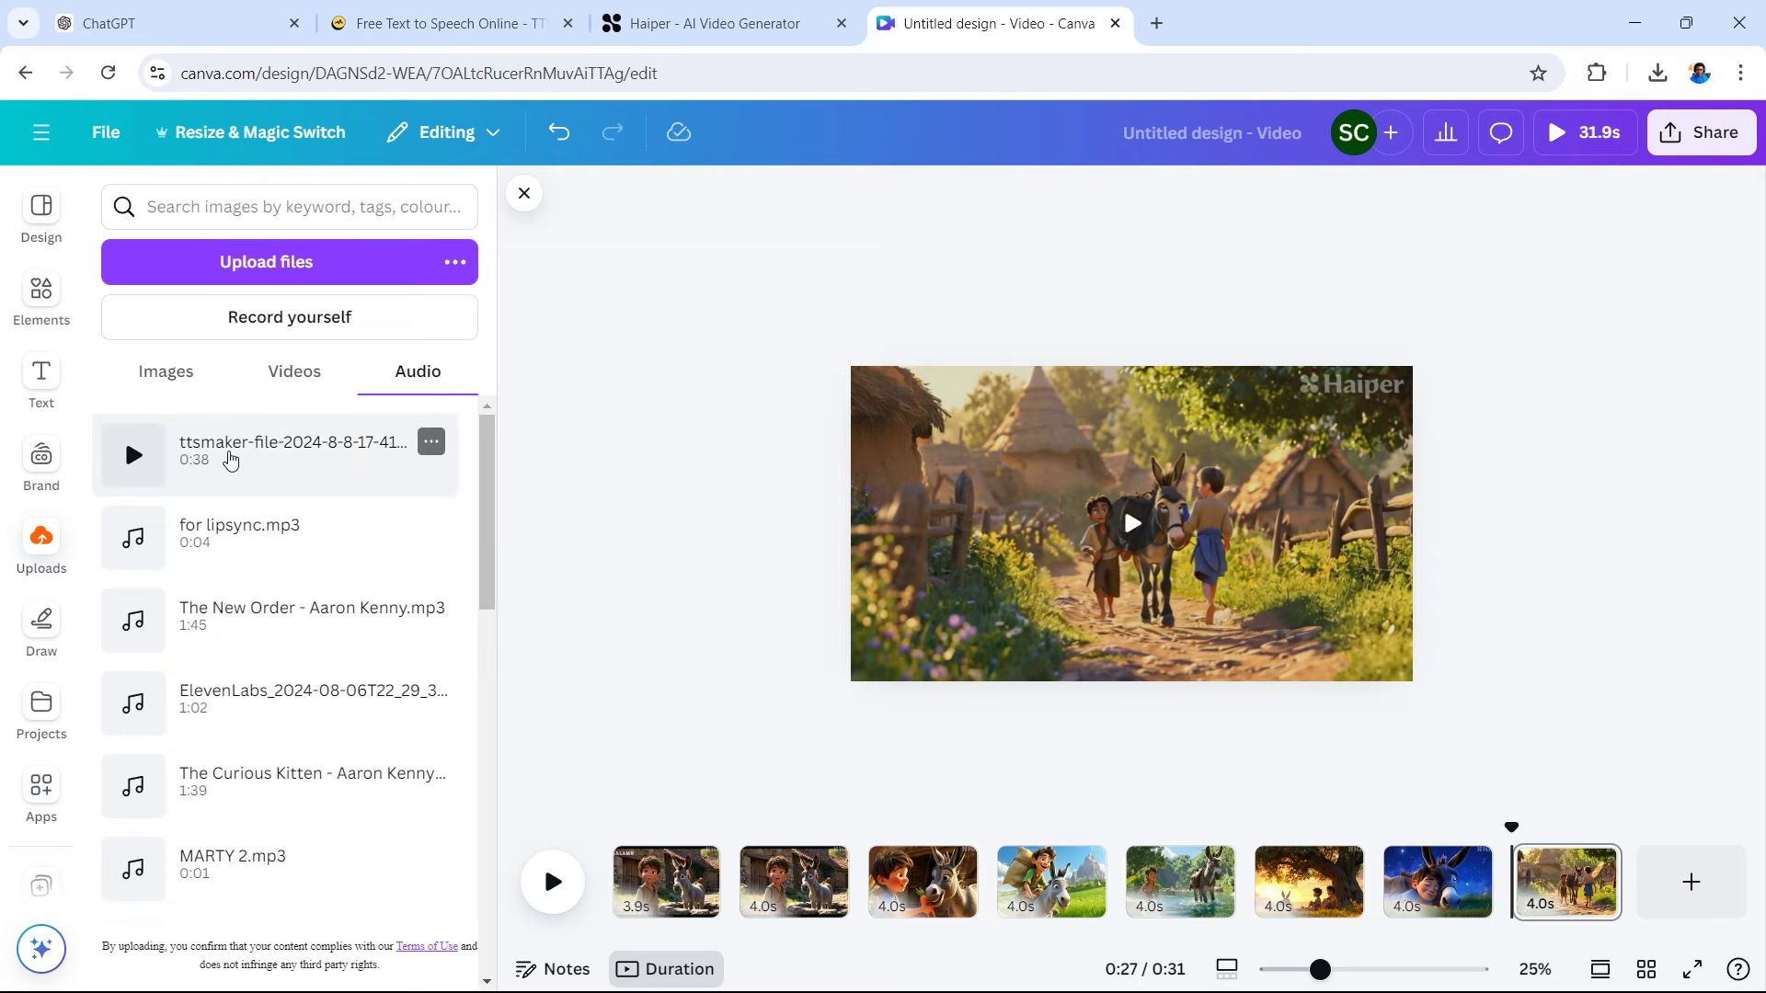
pyautogui.moveTo(248, 466); pyautogui.dragTo(729, 906)
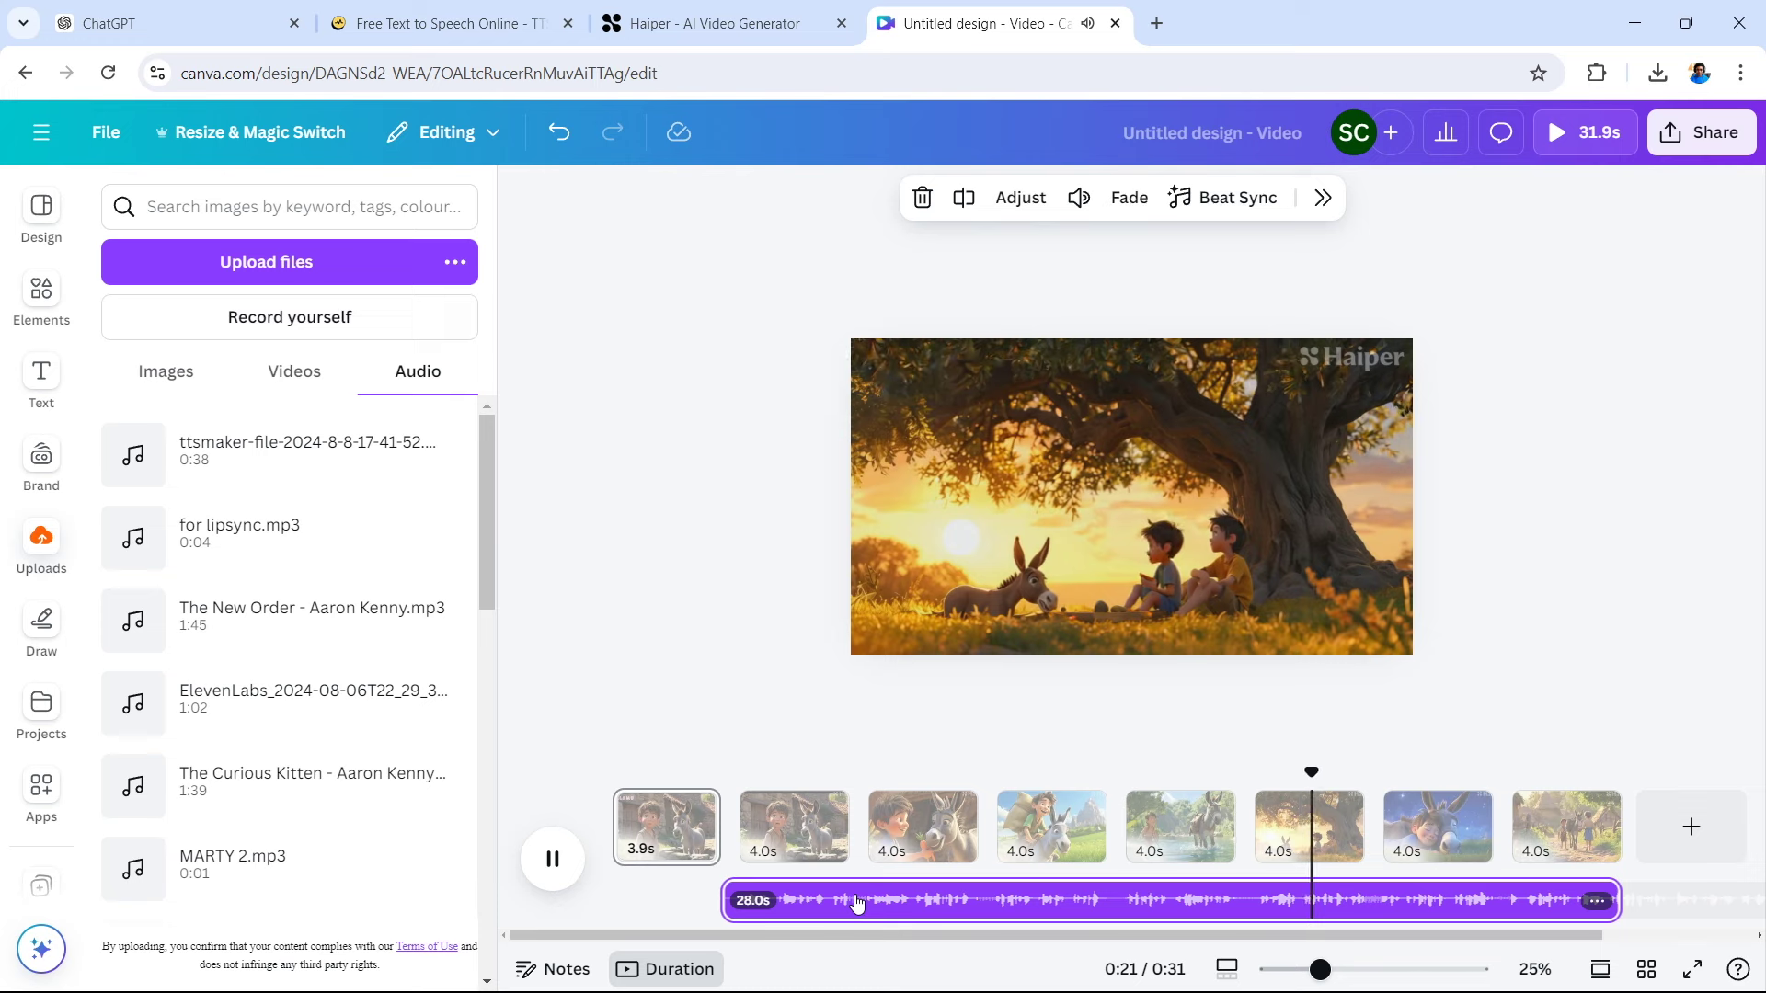
pyautogui.press('space')
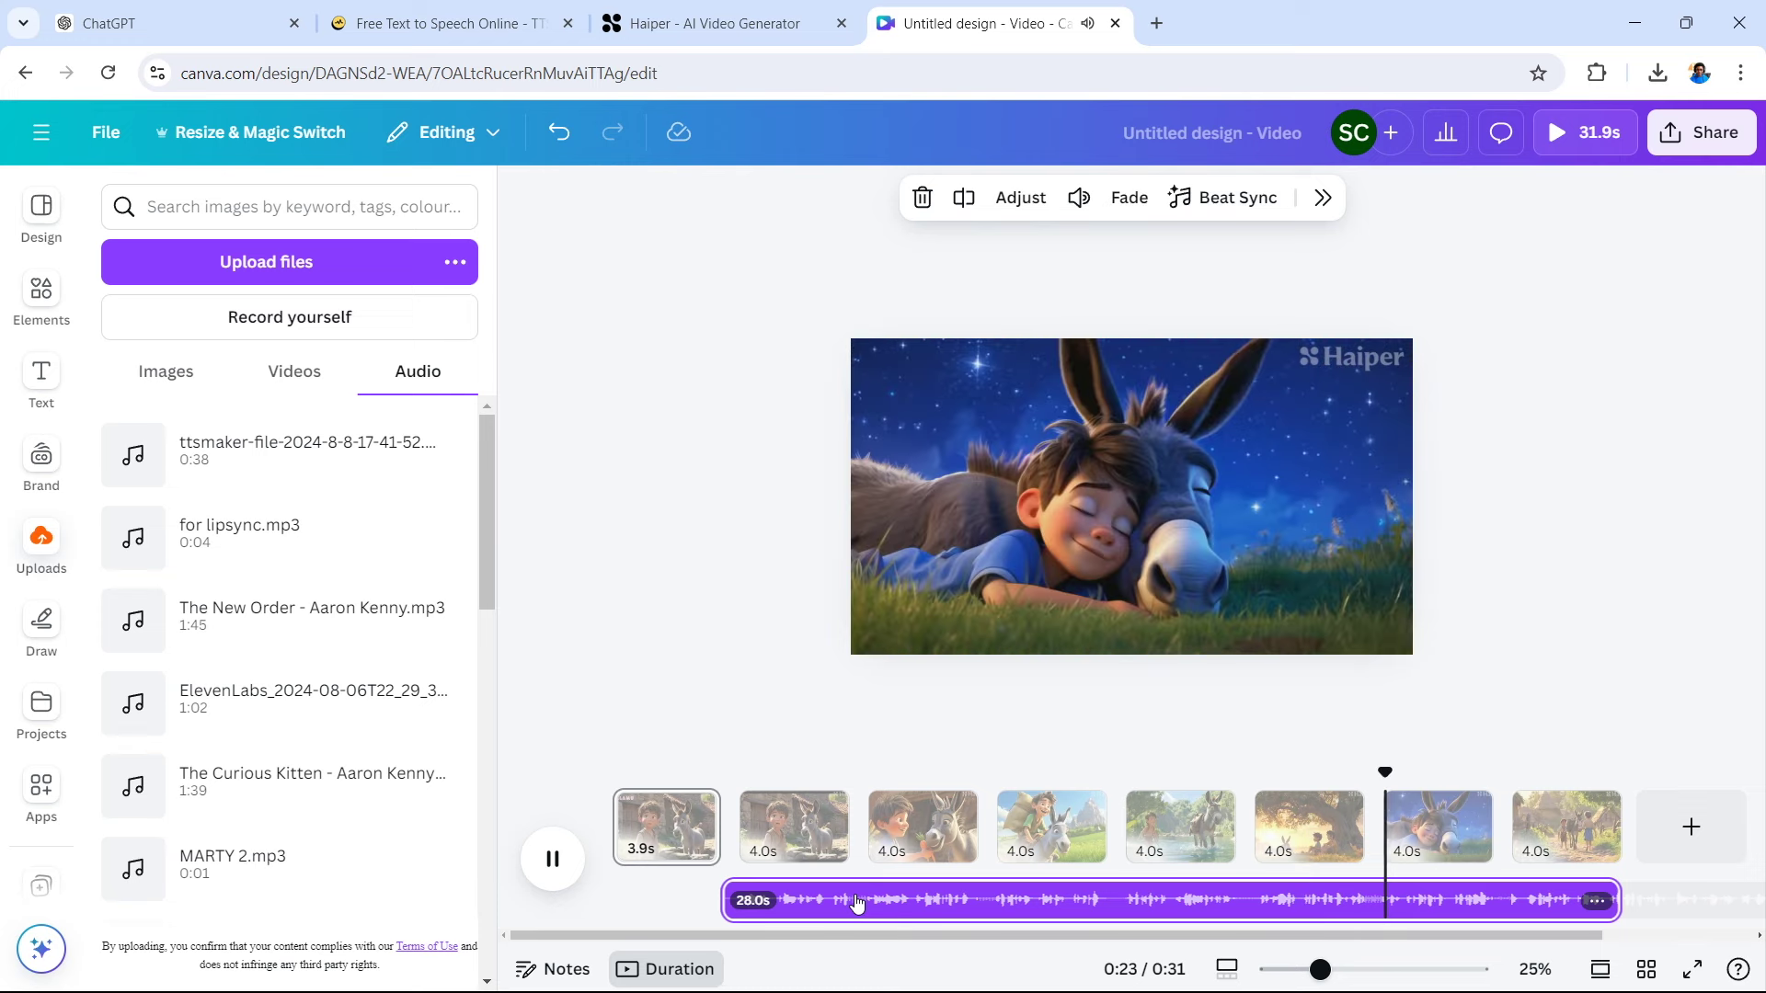
pyautogui.moveTo(885, 900); pyautogui.dragTo(860, 906)
pyautogui.press('space')
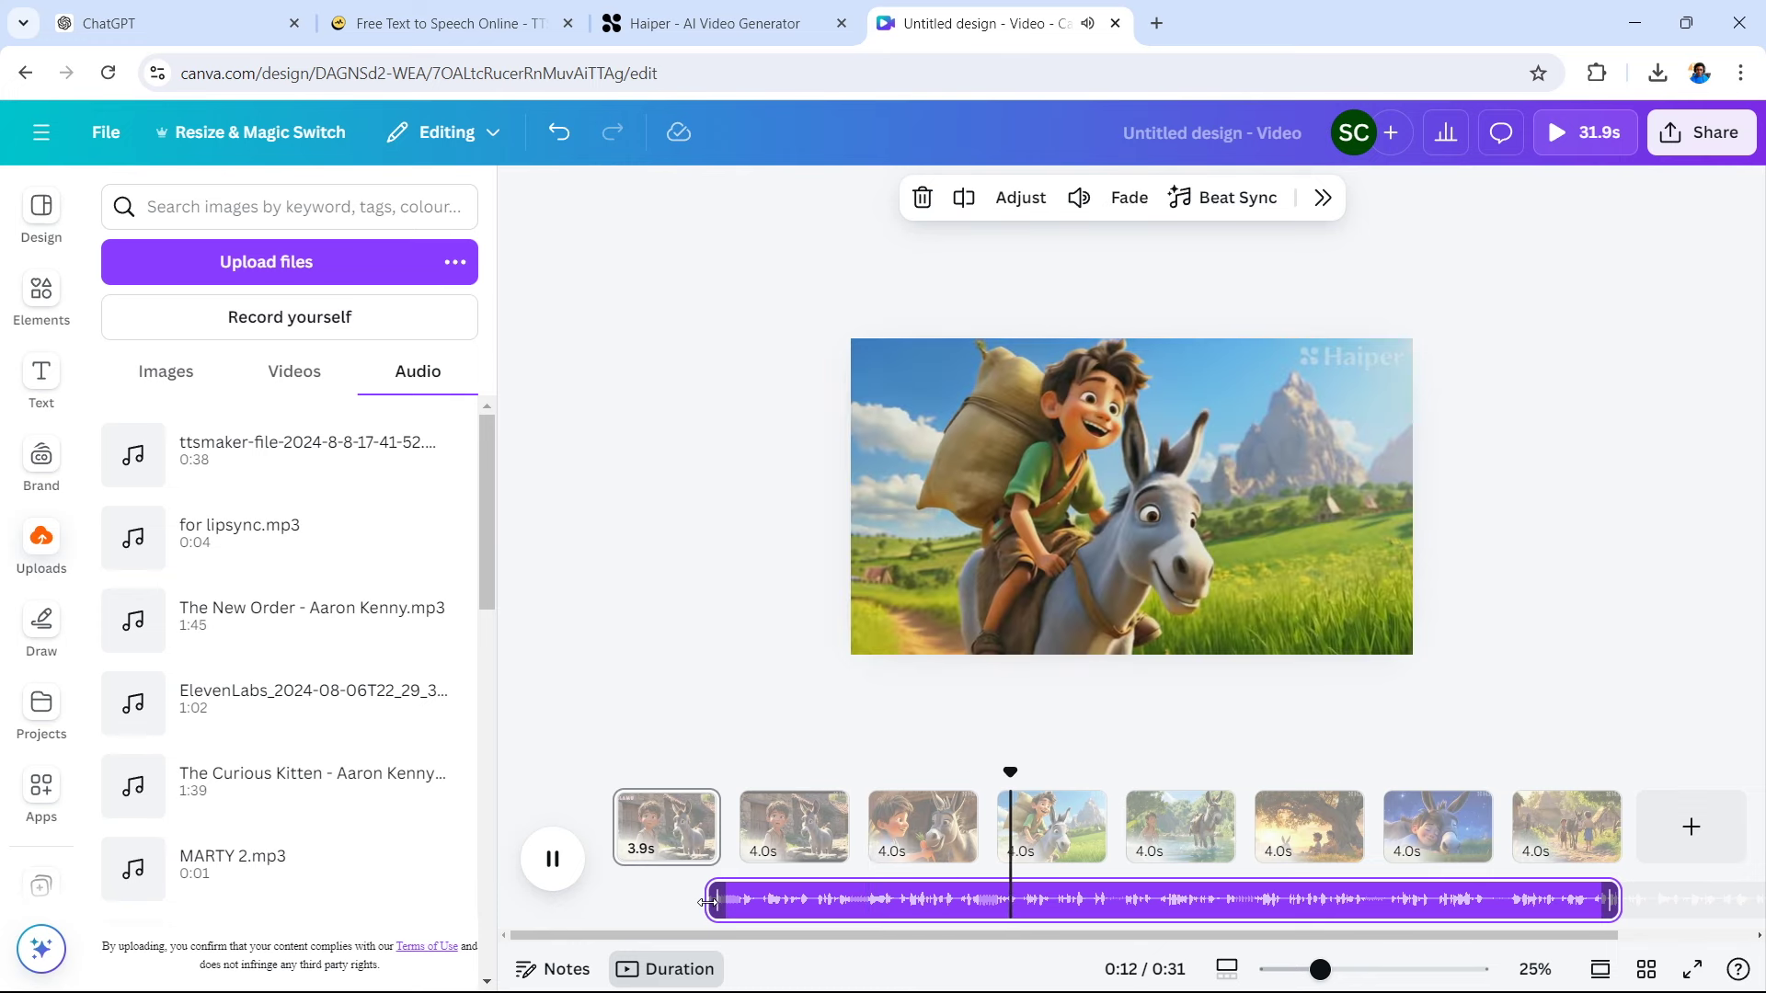
pyautogui.moveTo(819, 902)
pyautogui.mouseDown()
pyautogui.moveTo(835, 907)
pyautogui.moveTo(812, 901)
pyautogui.mouseUp()
pyautogui.click(776, 748)
pyautogui.press('space')
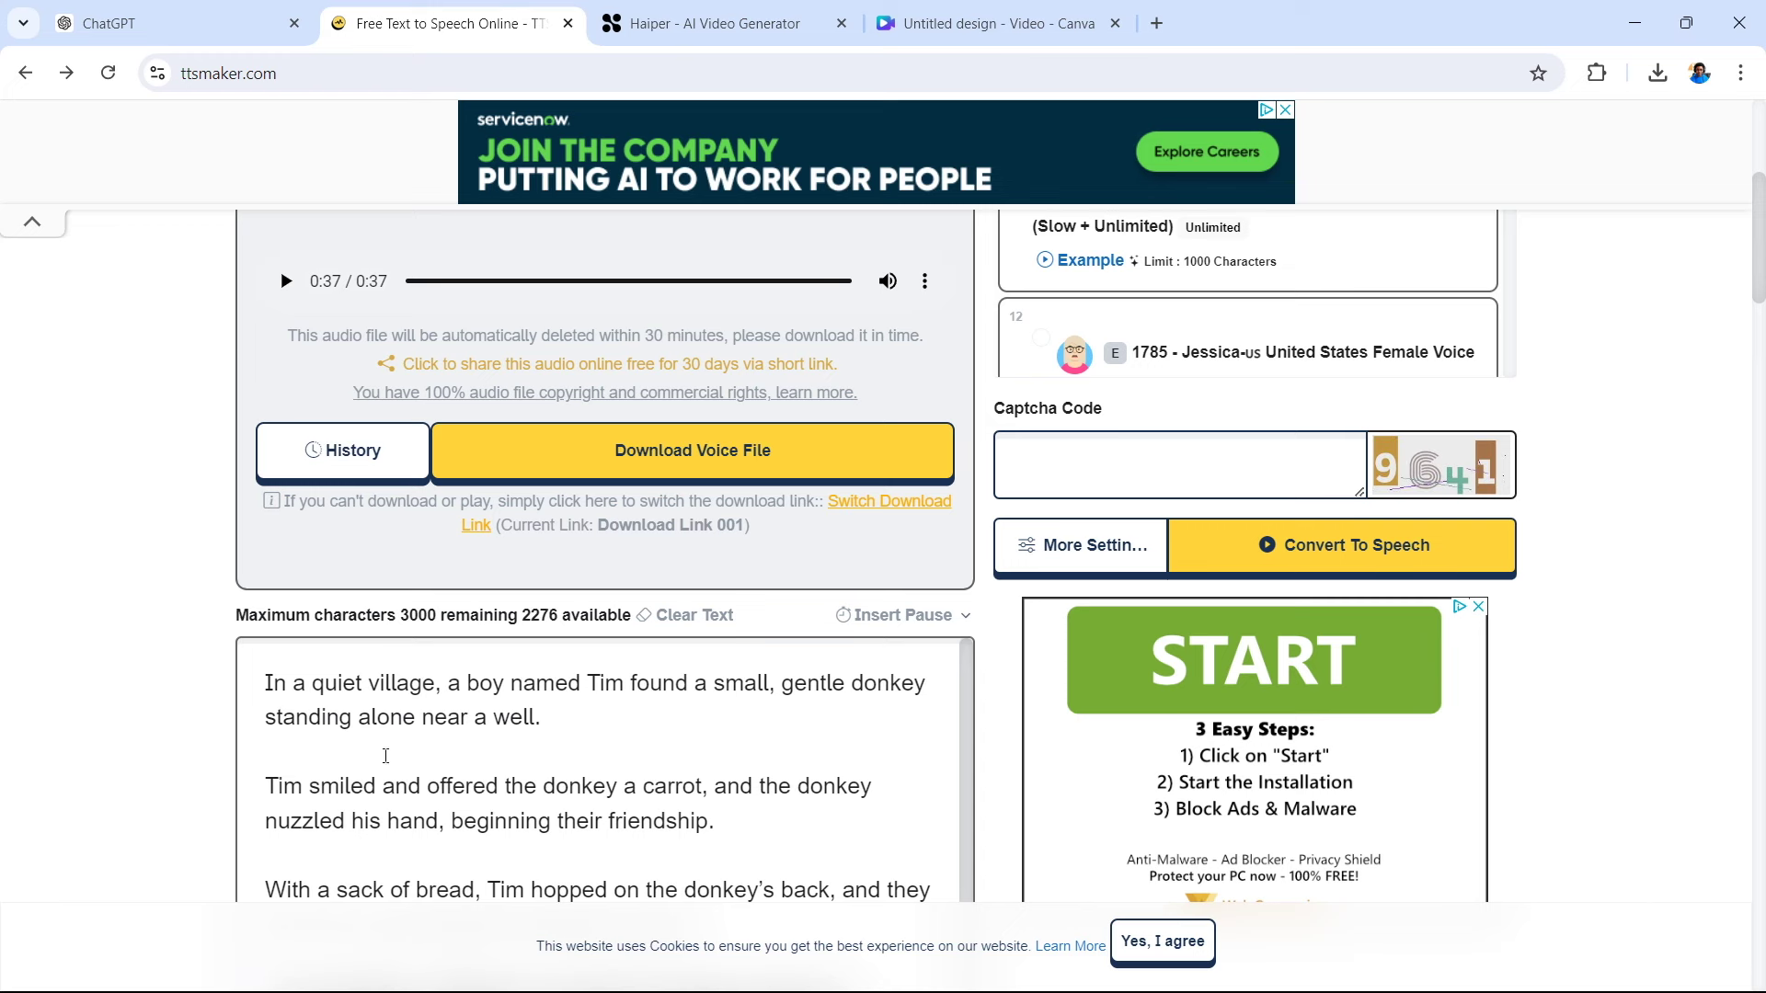
# Remove the blank lines between the narration paragraphs in TTSMaker's story text
pyautogui.click(327, 757)
pyautogui.press('BackSpace')
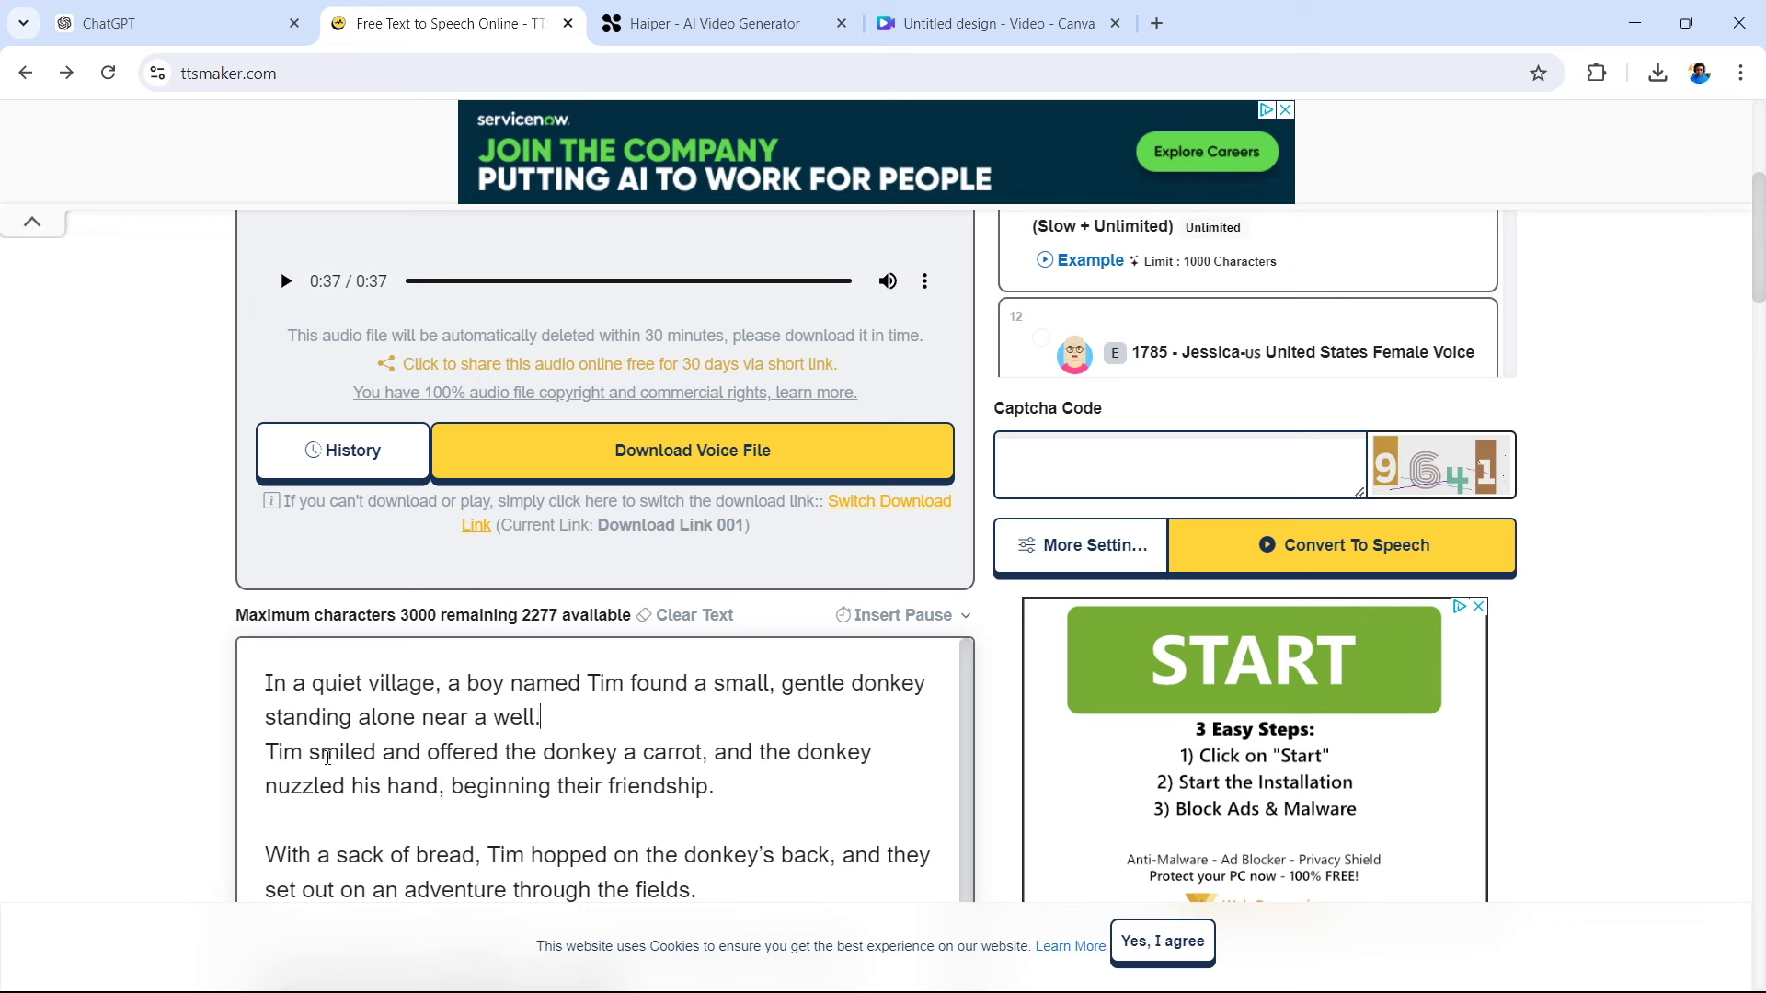
pyautogui.click(289, 832)
pyautogui.press('BackSpace')
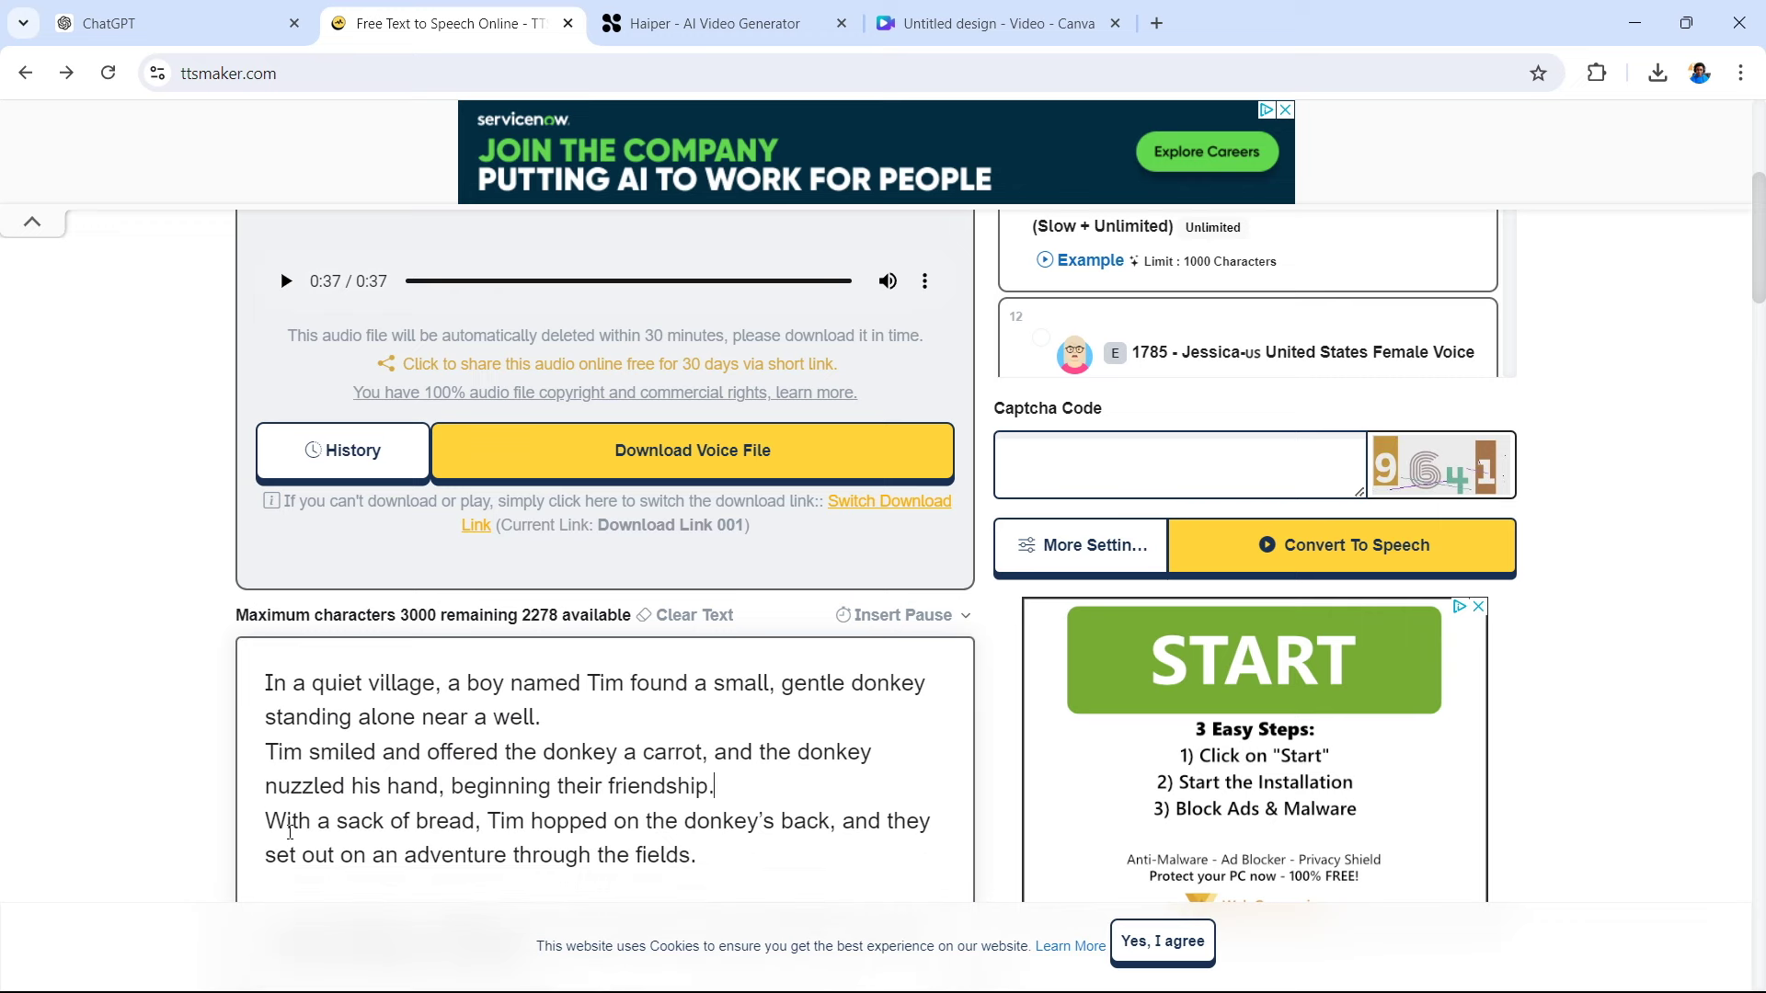
pyautogui.scroll(-2, 290, 831)
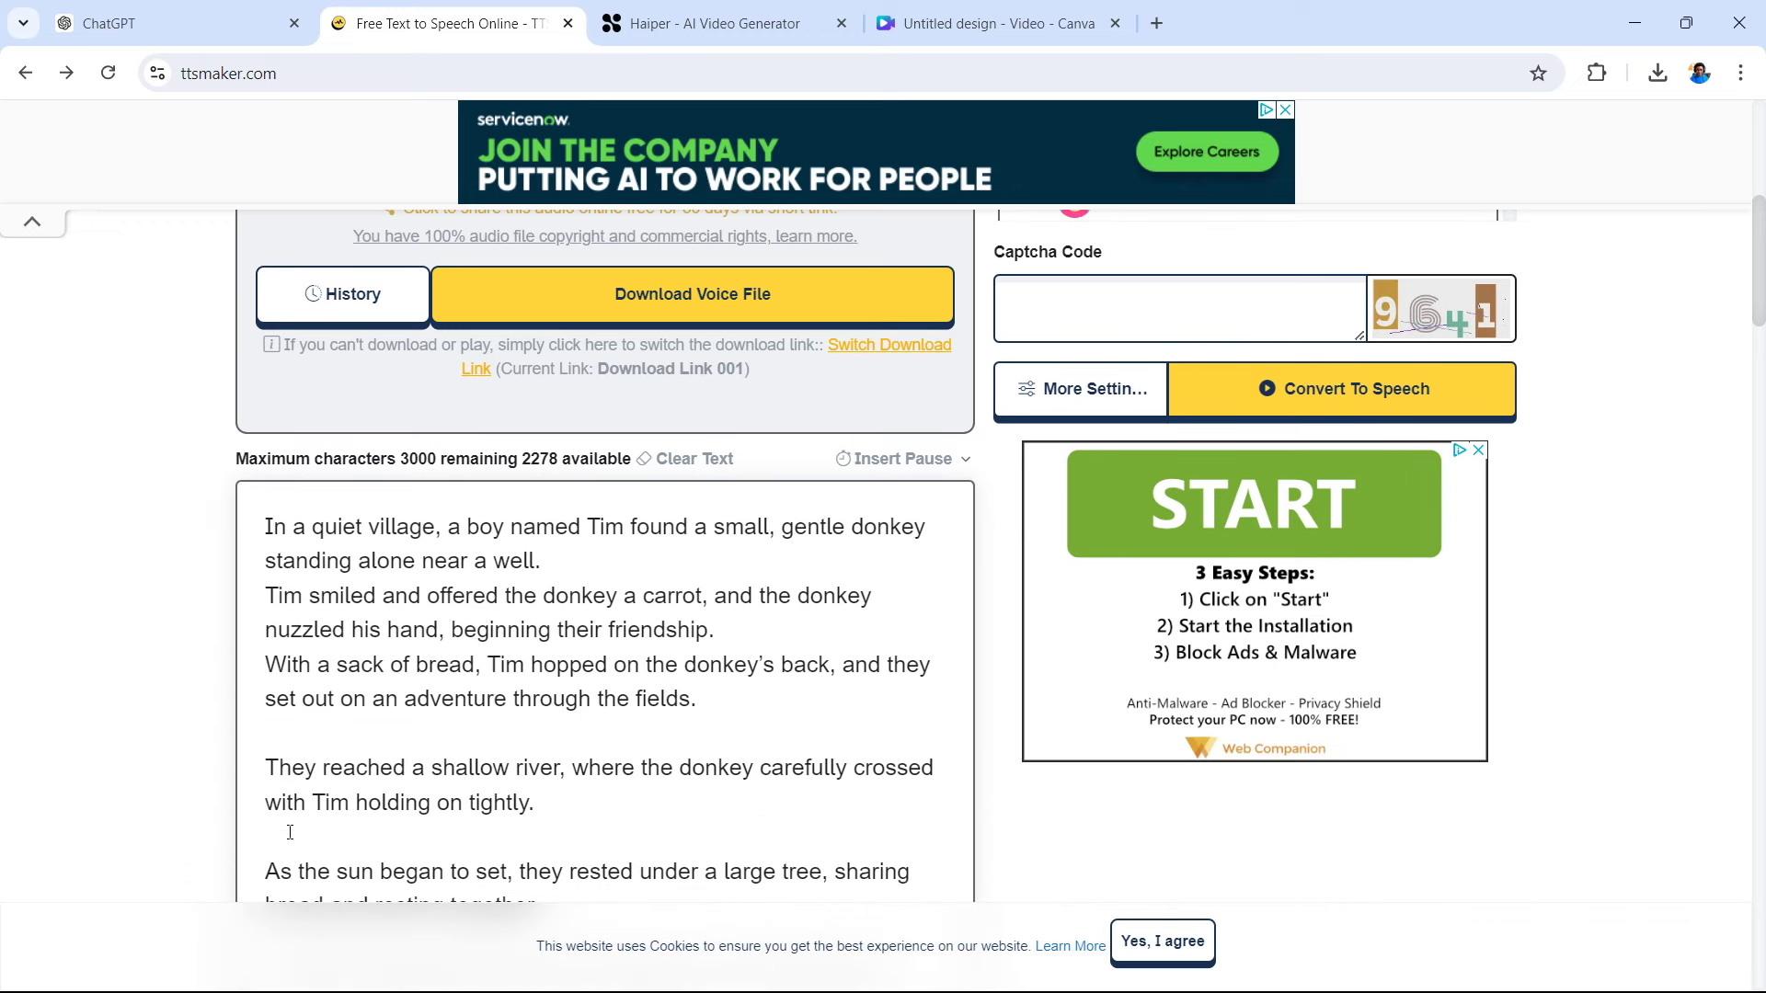
pyautogui.click(269, 741)
pyautogui.press('BackSpace')
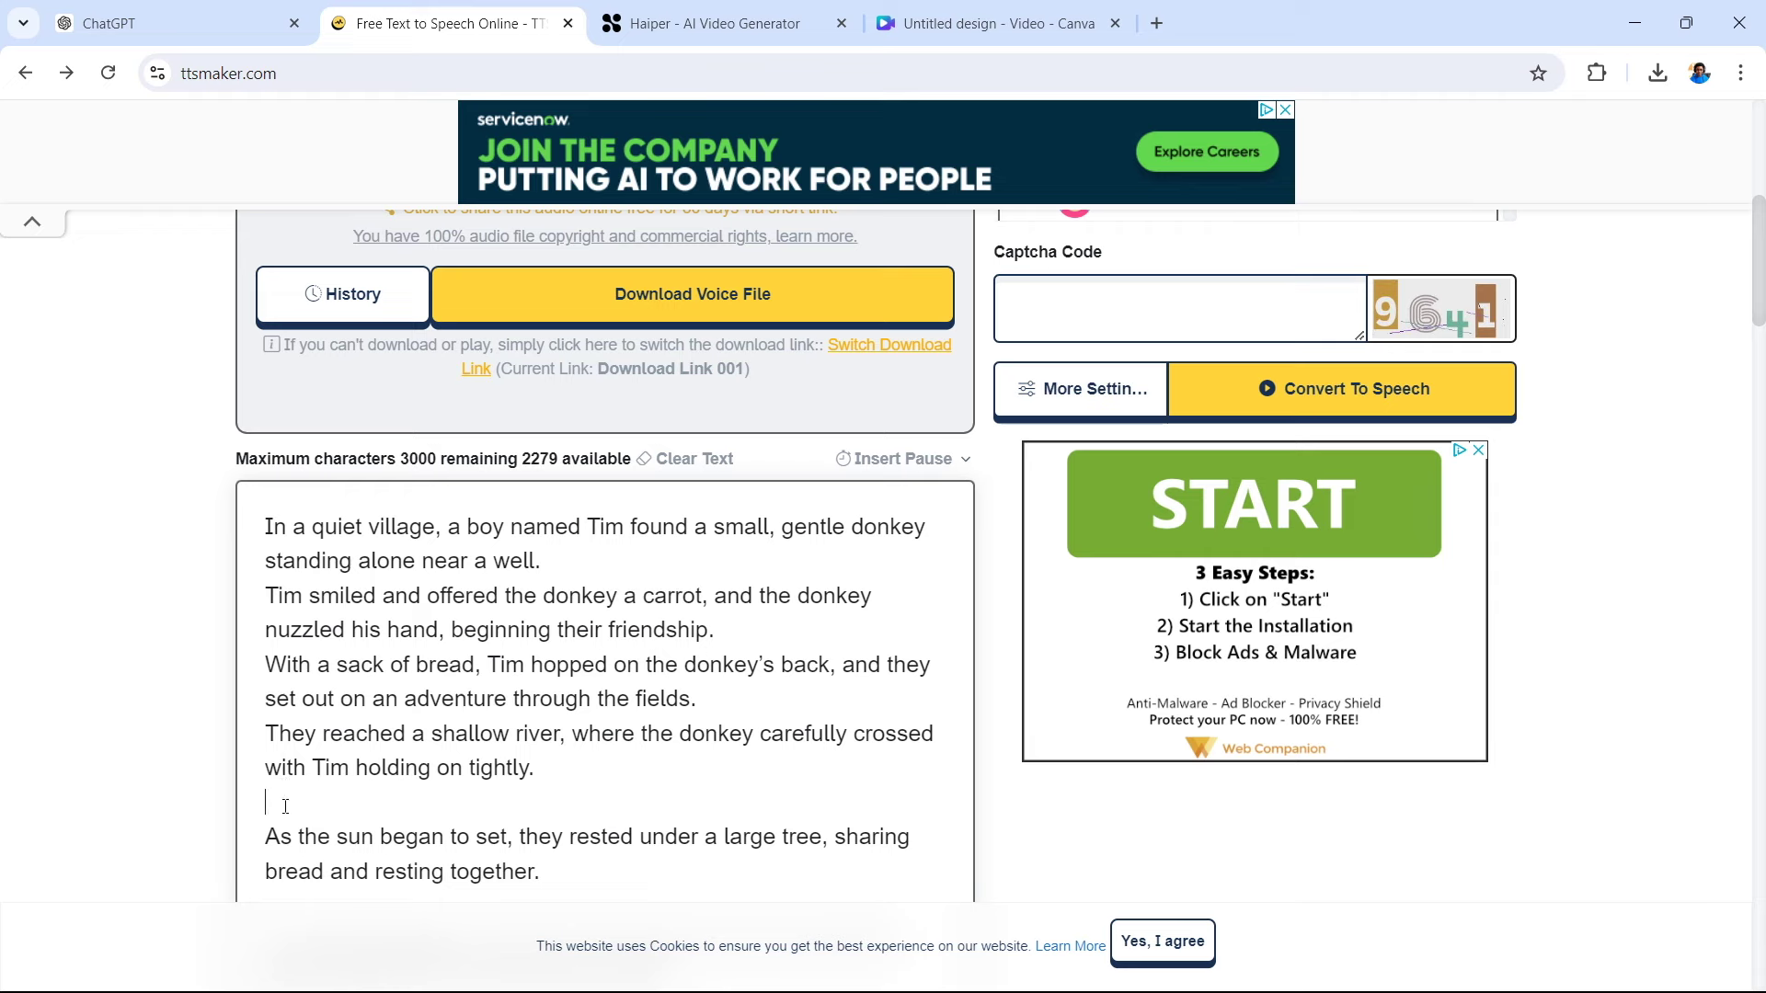
pyautogui.press('BackSpace')
# Expand TTSMaker's additional settings, set the voice speed to 1.1x and try to convert the story text to speech
pyautogui.scroll(1, 1053, 528)
pyautogui.click(1093, 512)
pyautogui.scroll(-6, 1166, 700)
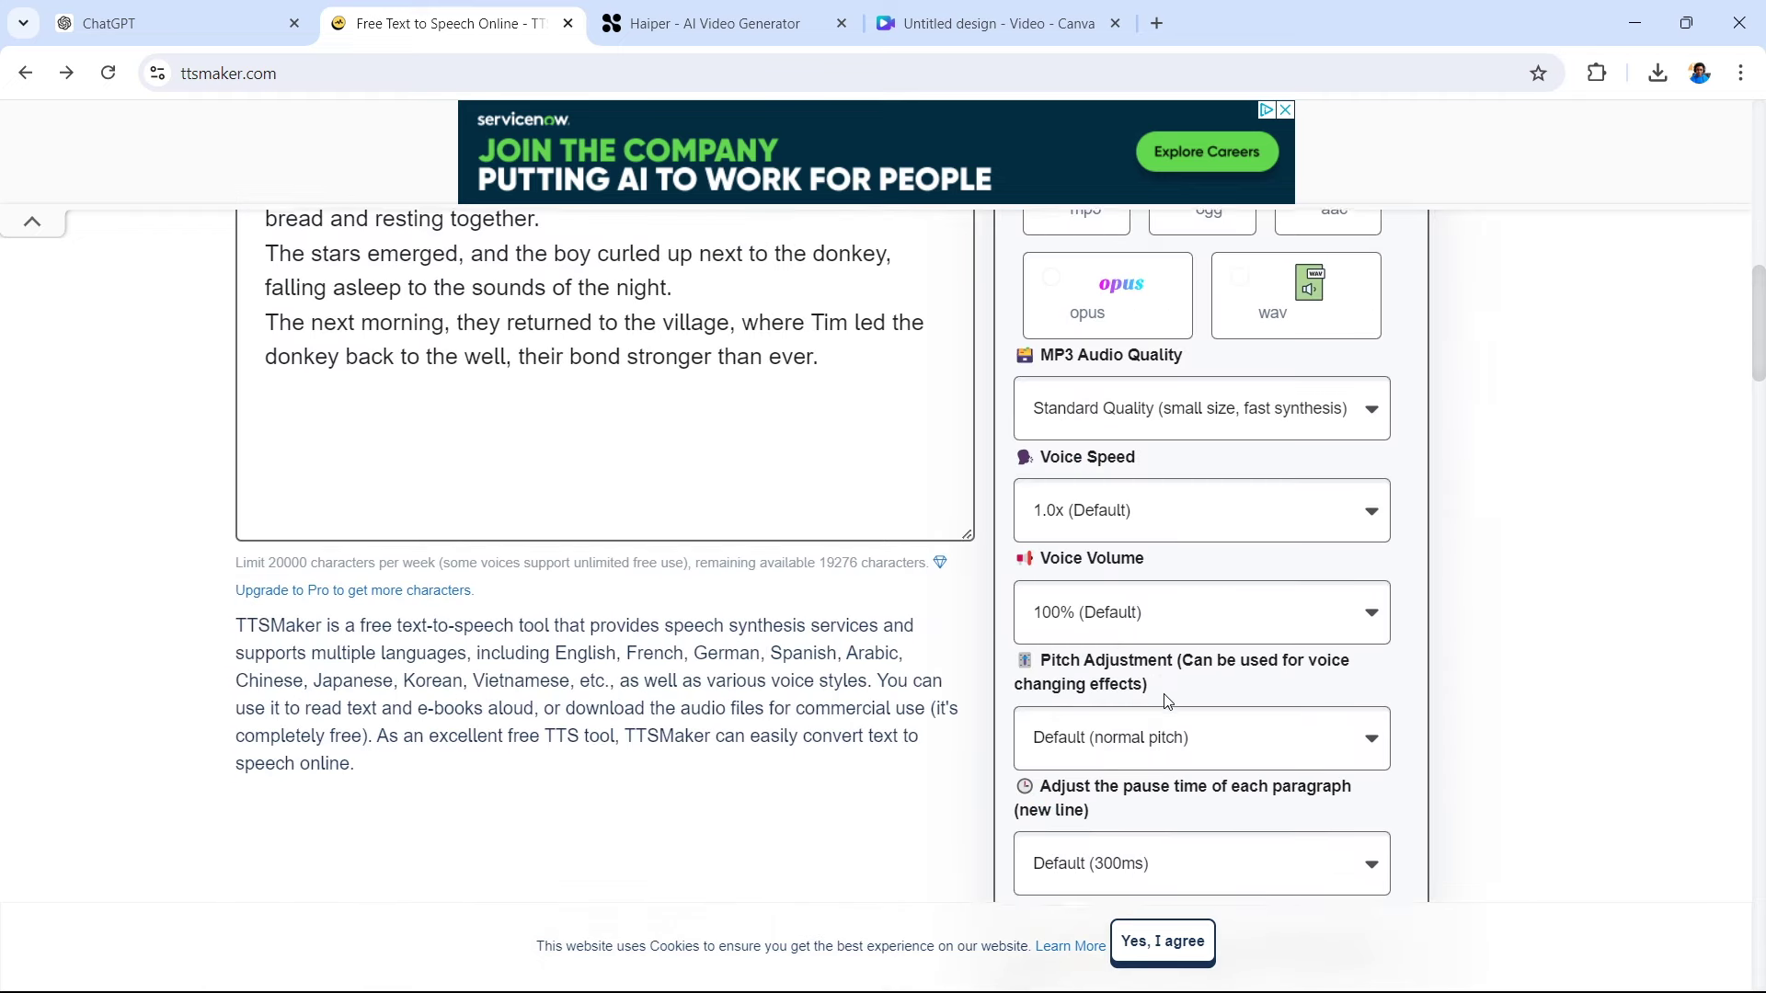
pyautogui.click(1338, 527)
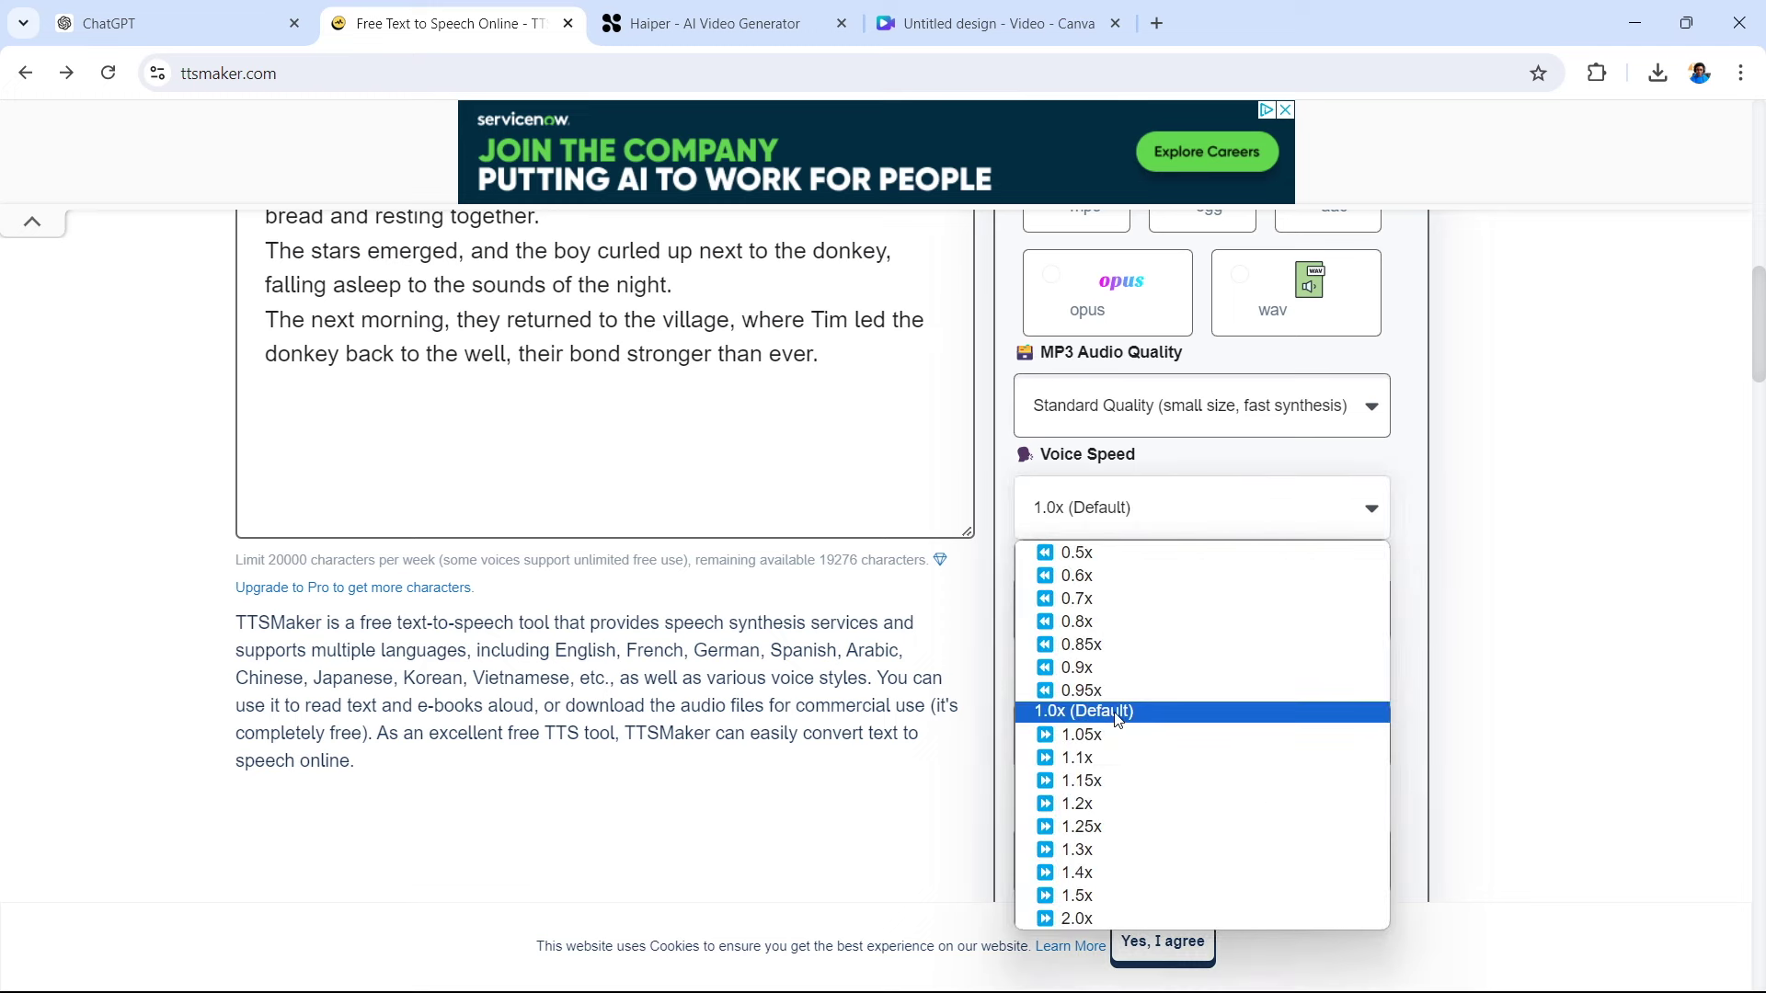
pyautogui.click(1094, 759)
pyautogui.scroll(-5, 1188, 716)
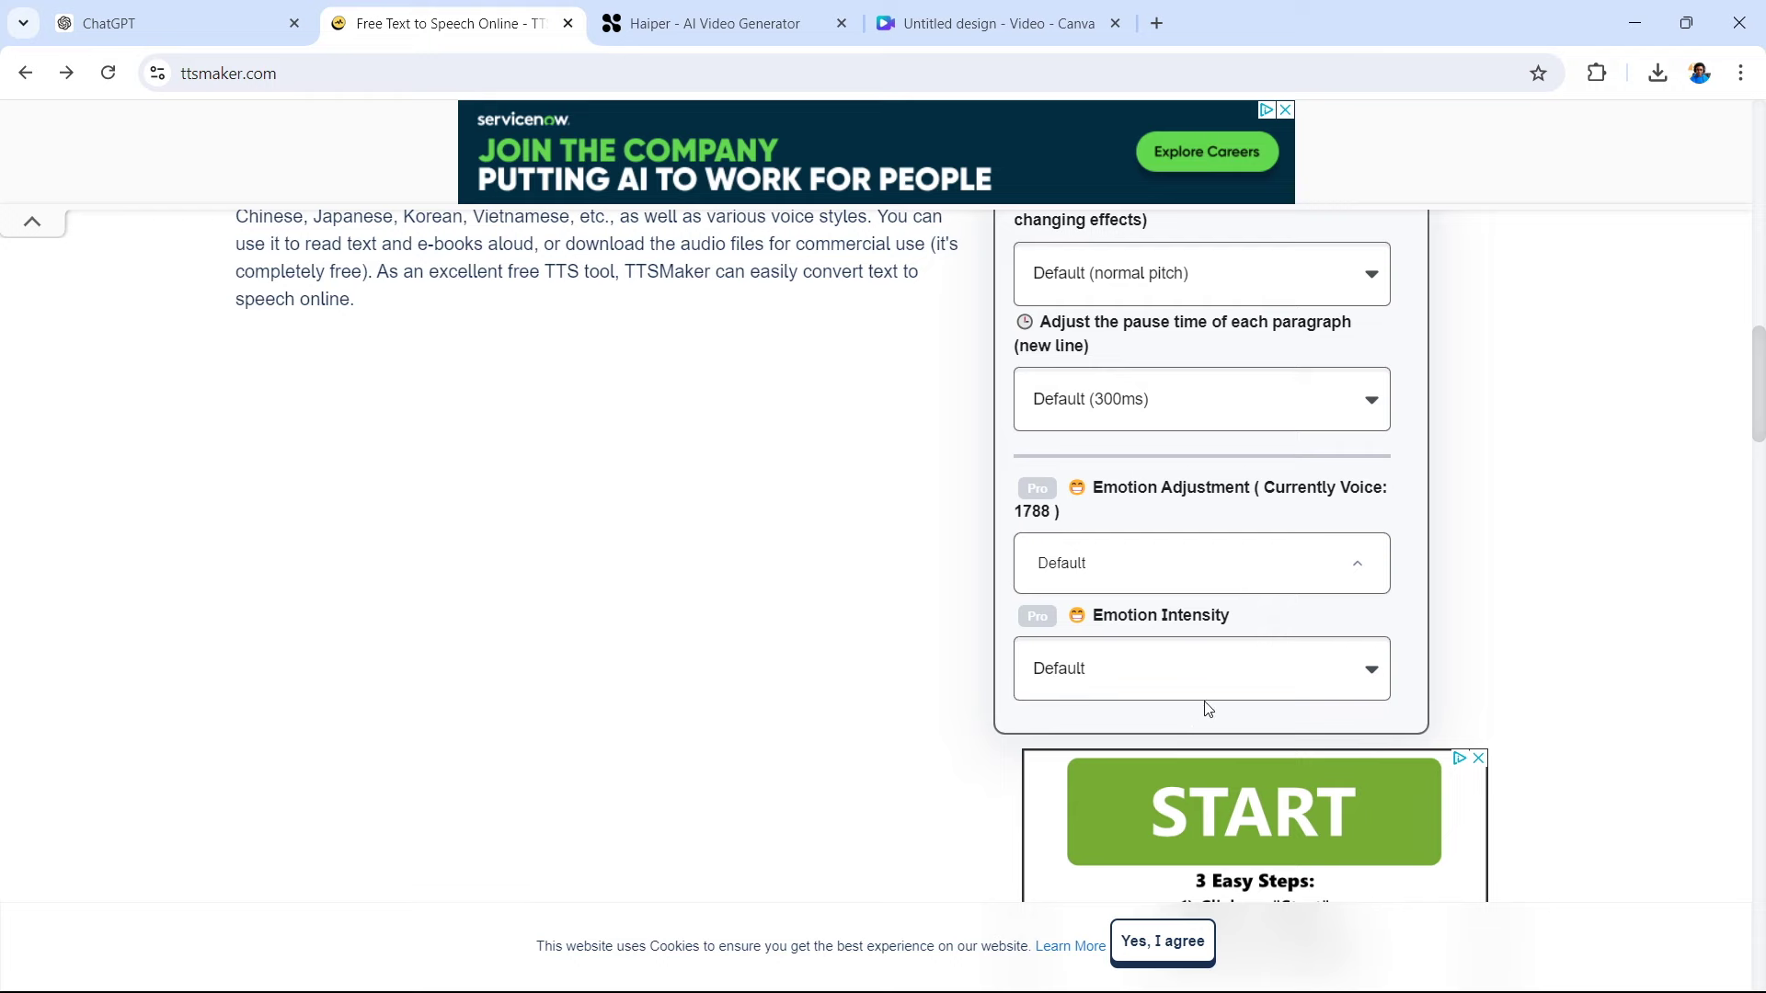
pyautogui.click(1202, 709)
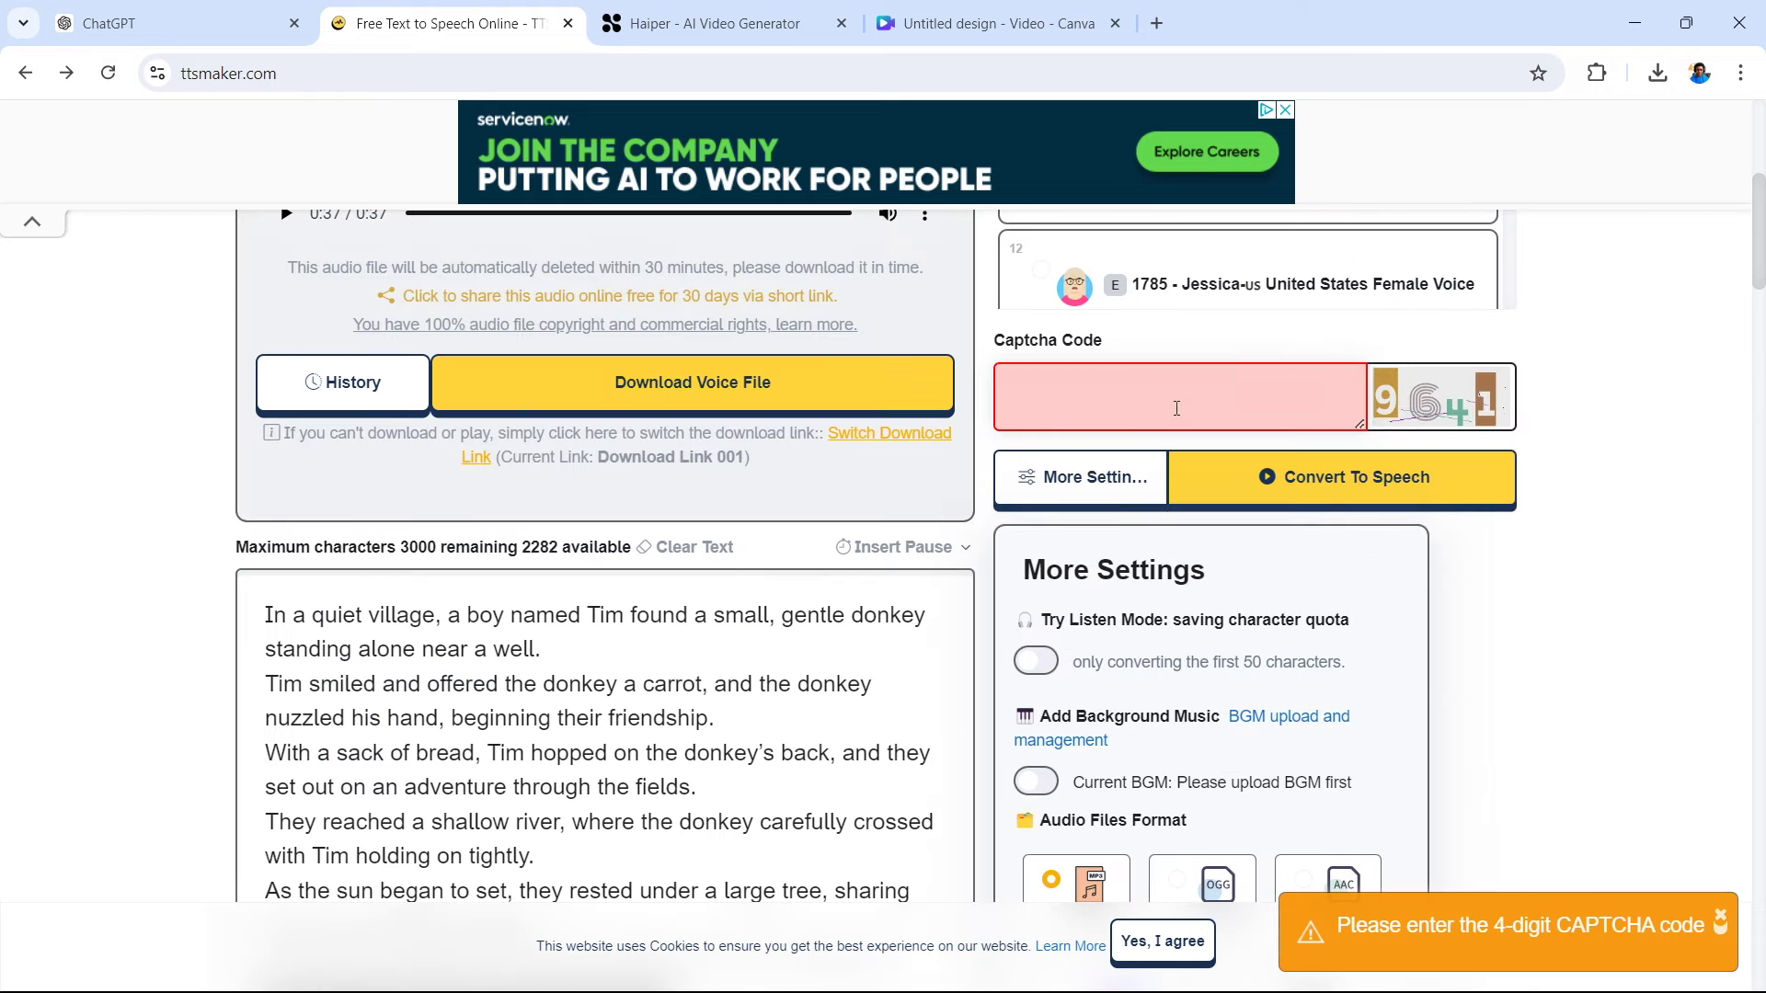
# Switch to Haiper and extend the clip of the boy leading the donkey back to the village by 4 seconds
pyautogui.hotkey('ctrl', 'Tab')
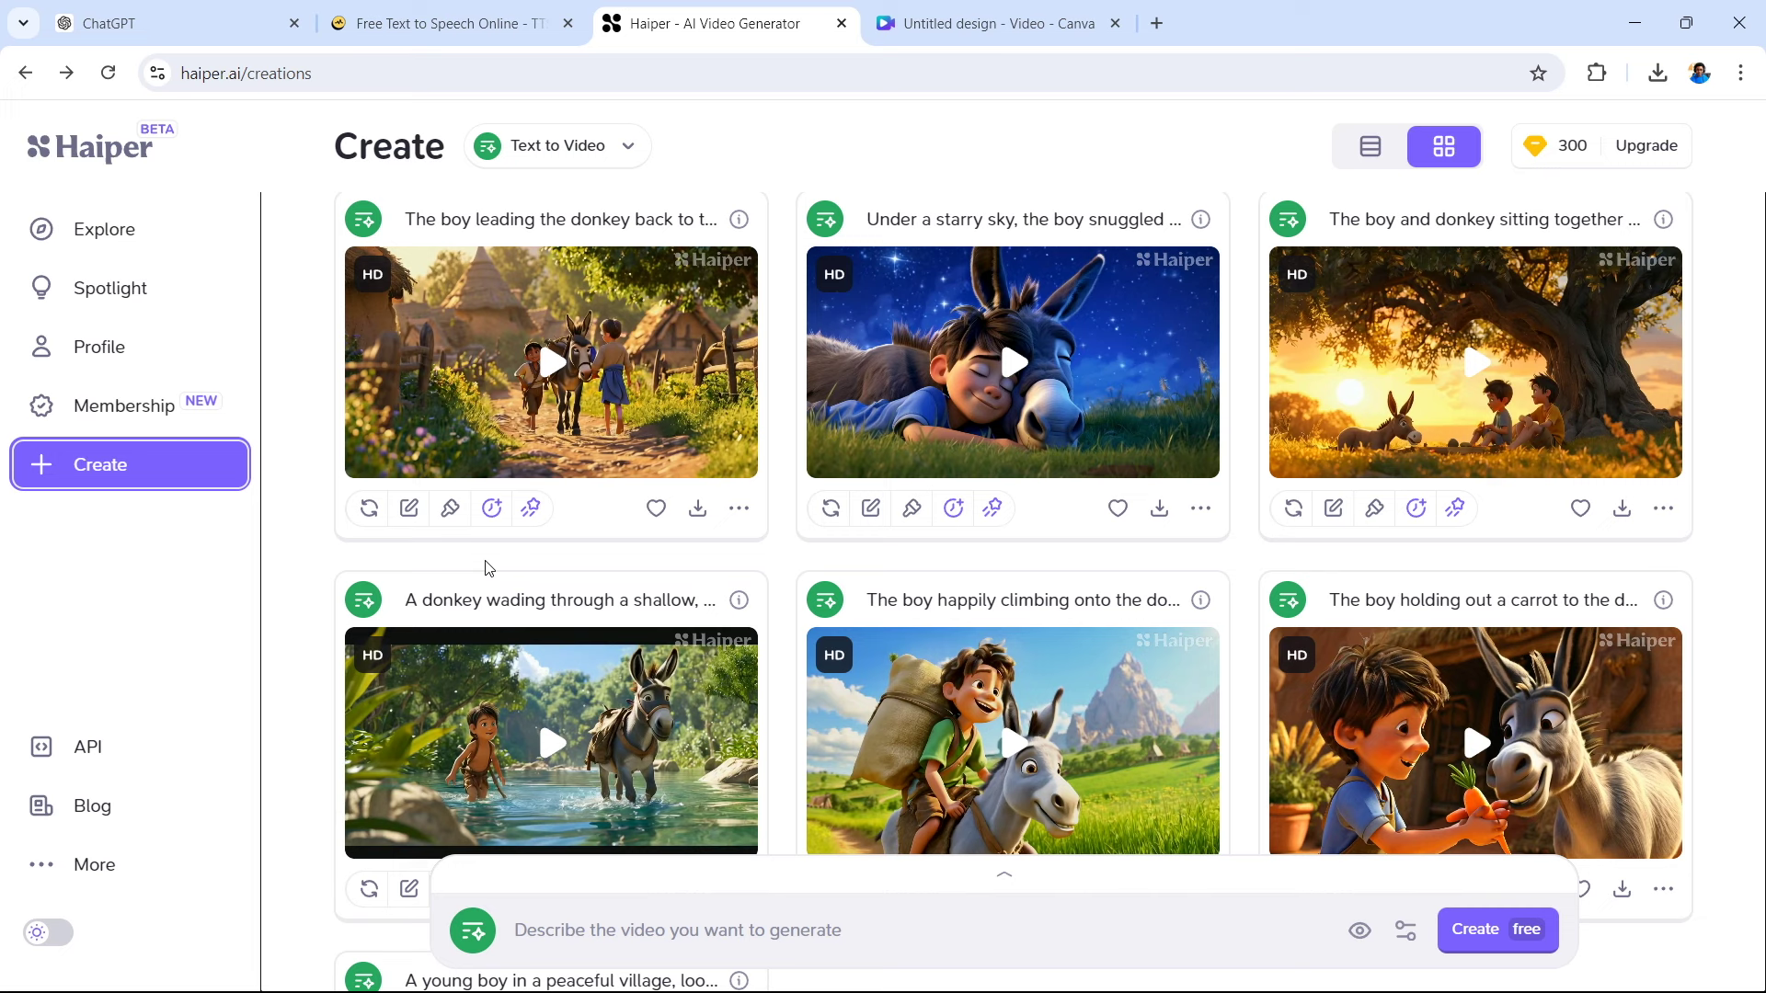
pyautogui.click(490, 511)
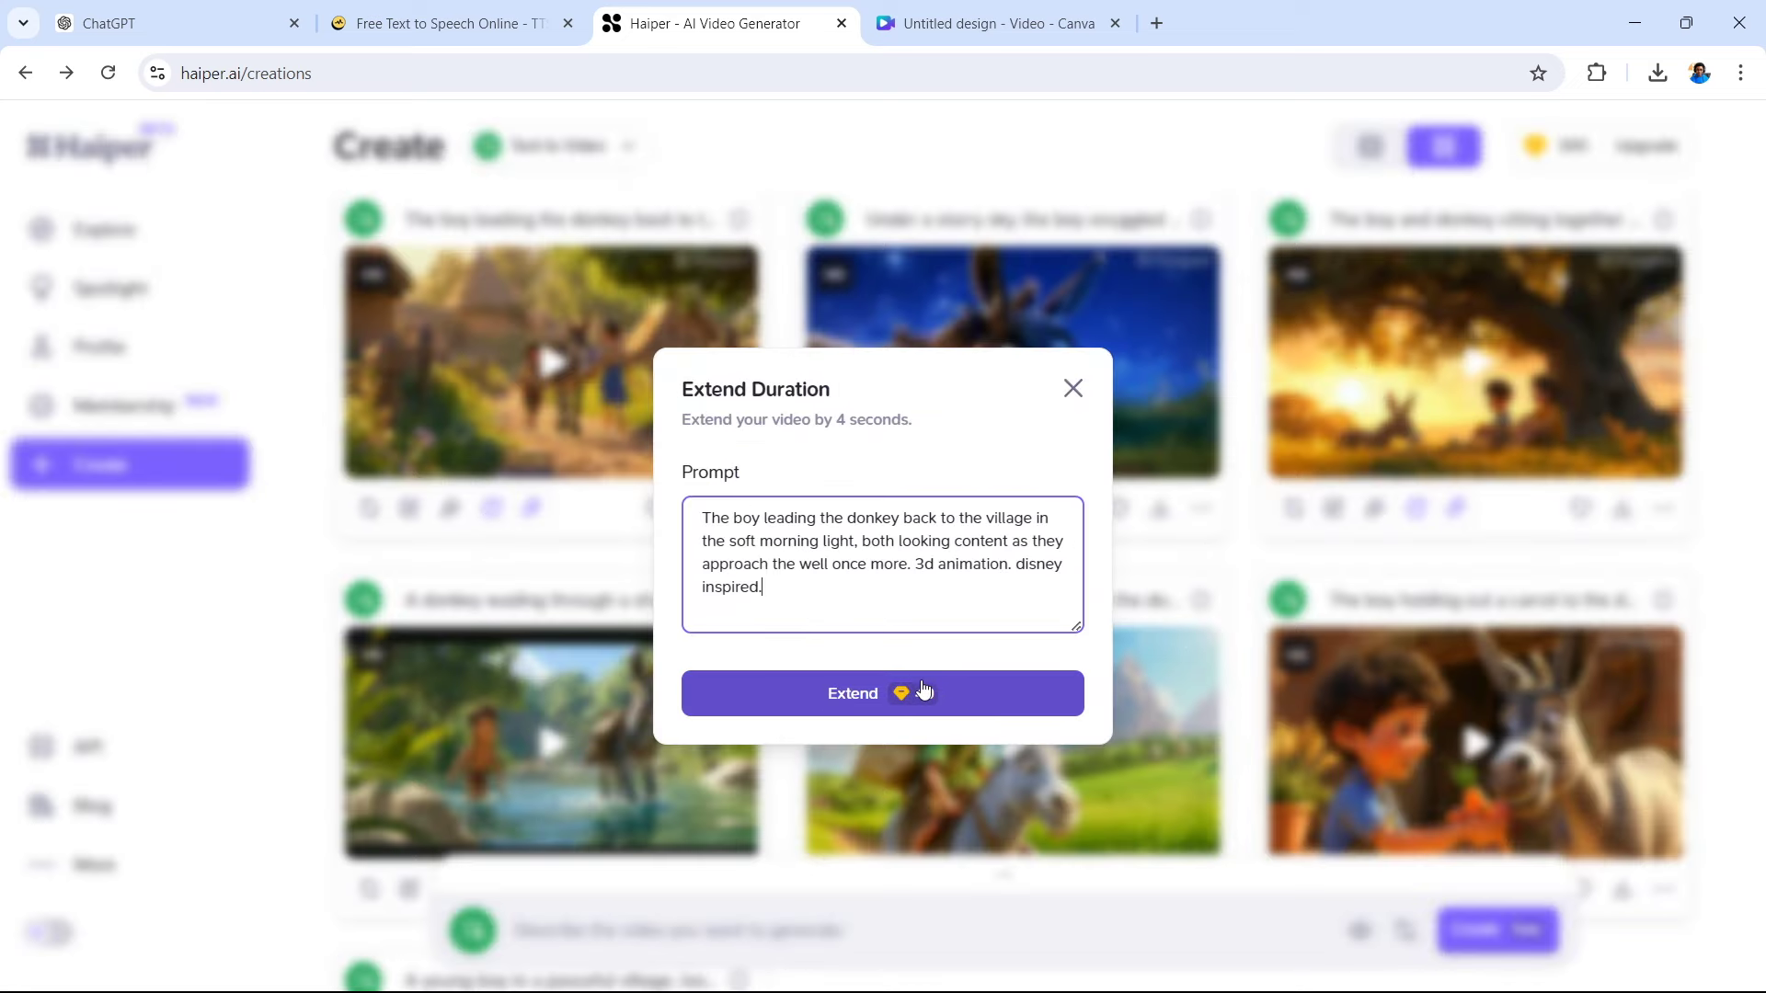
pyautogui.click(864, 706)
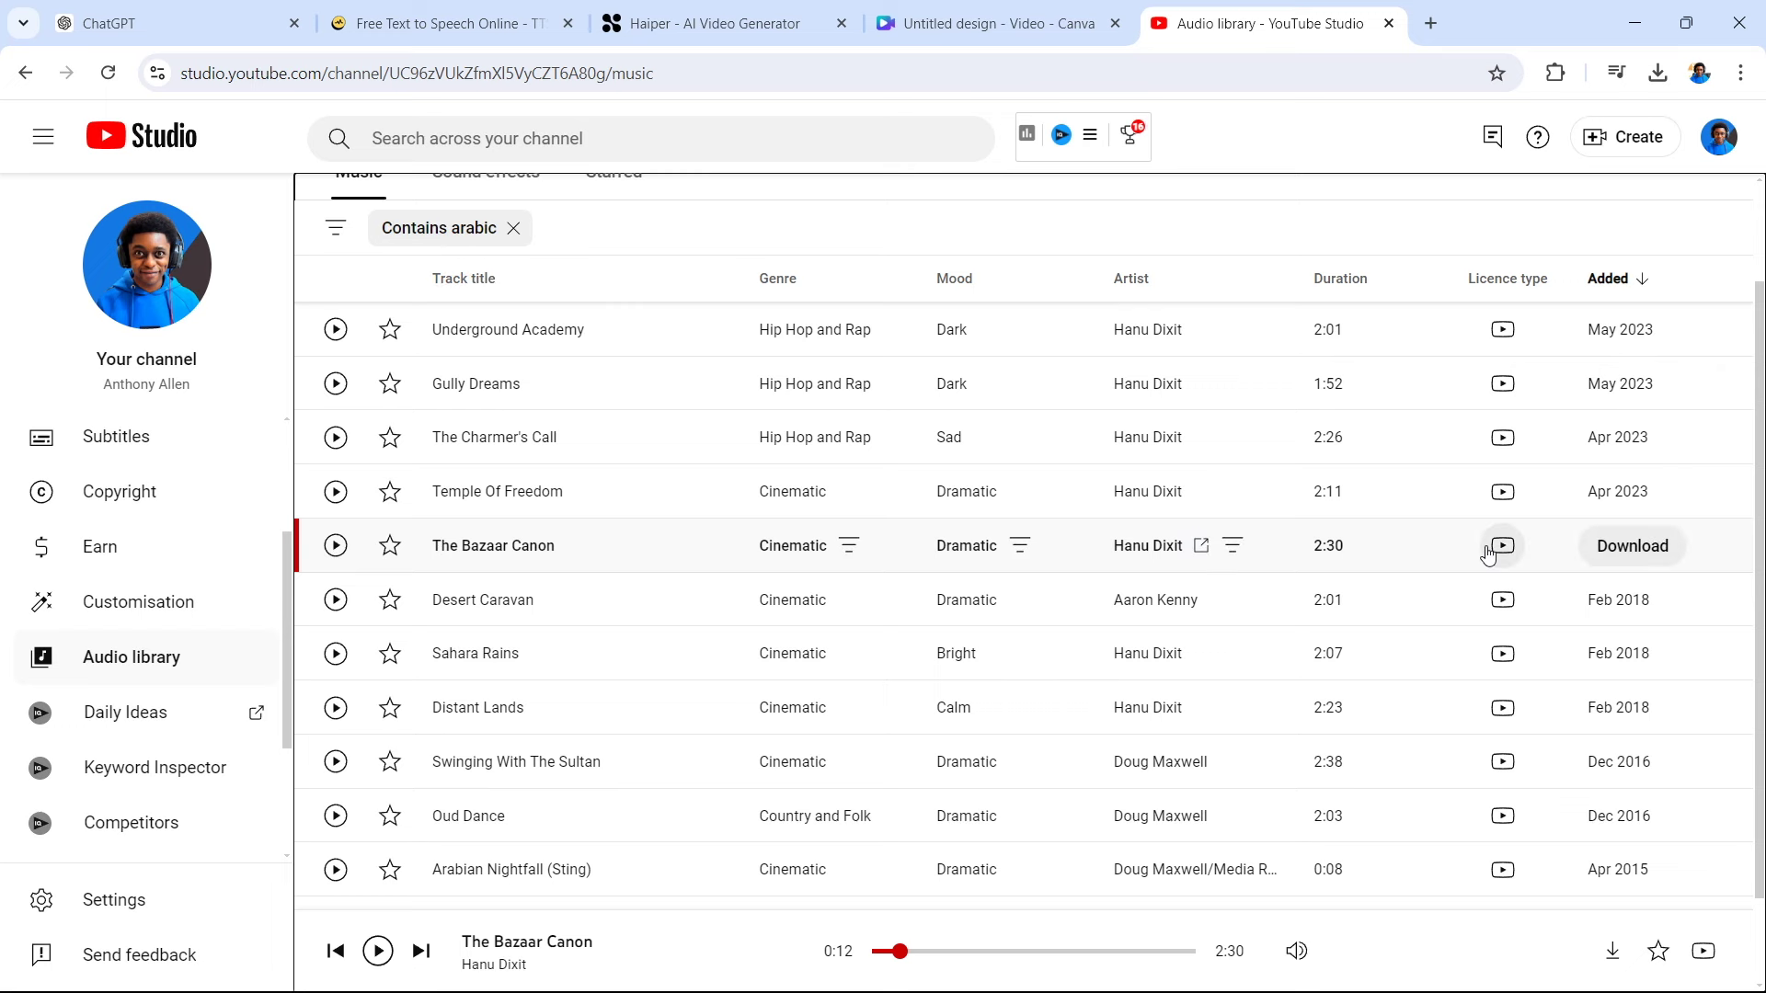
# Download the track The Bazaar Canon from the YouTube Studio audio library and check the clip extension's progress in Haiper
pyautogui.click(1632, 546)
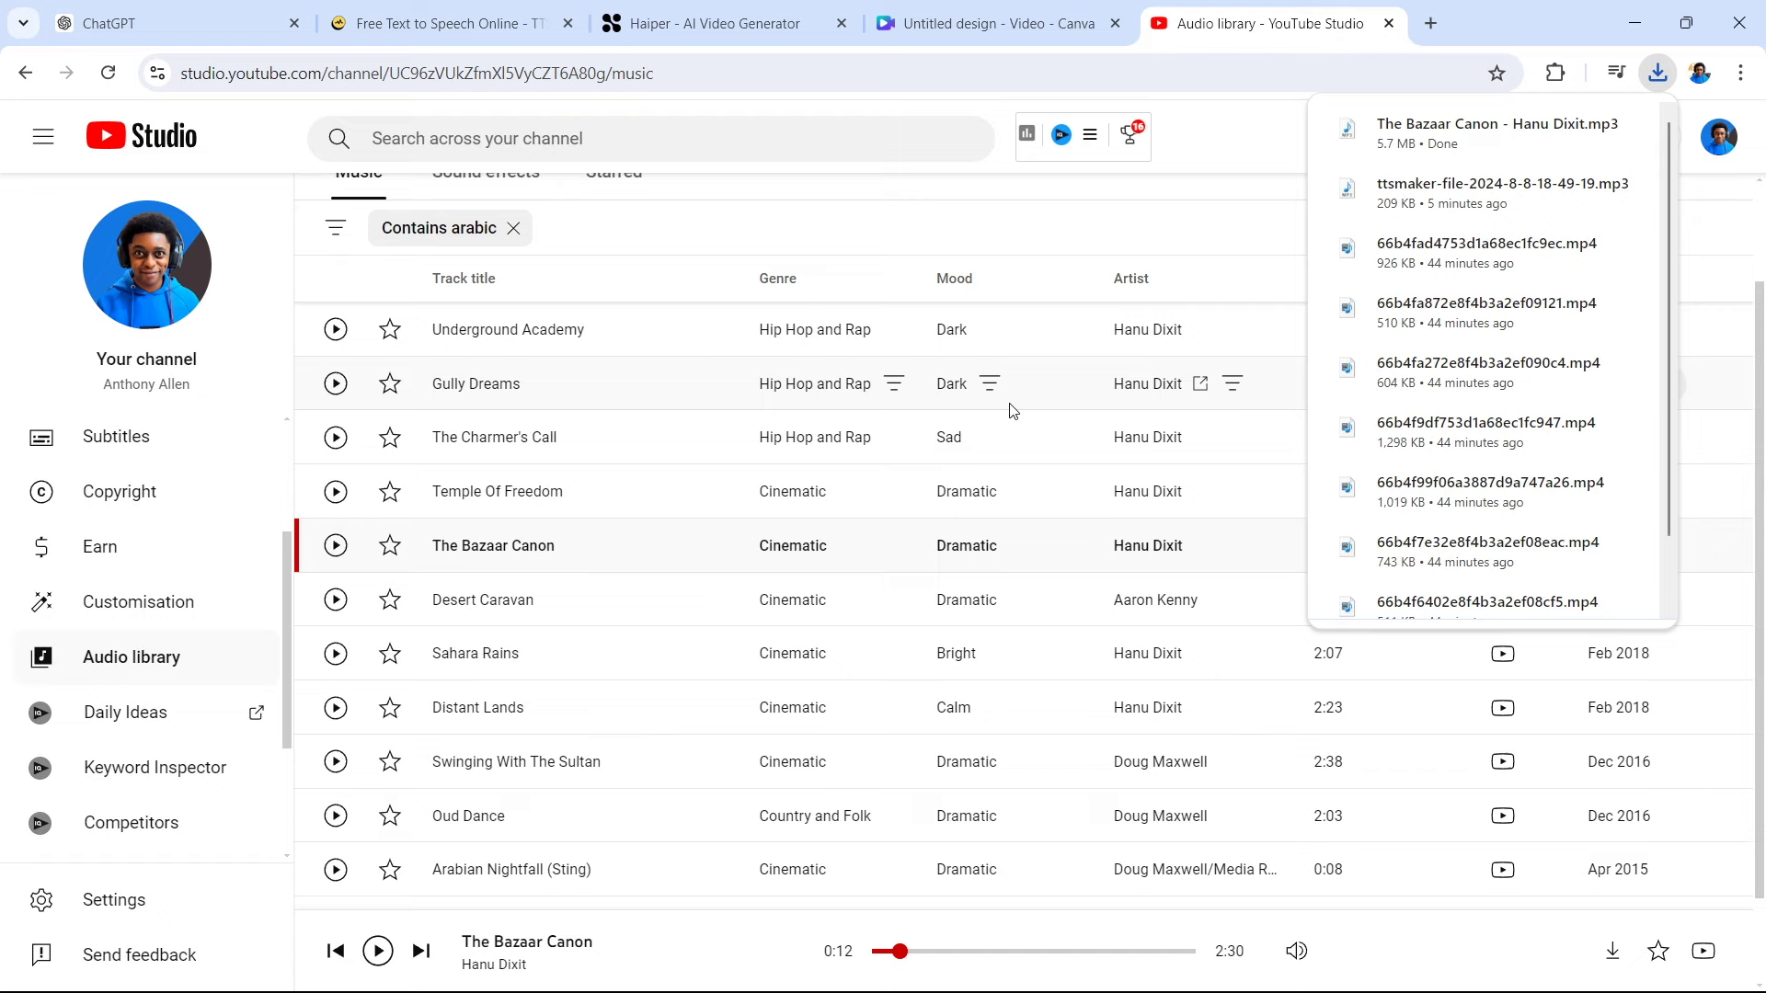
pyautogui.click(741, 30)
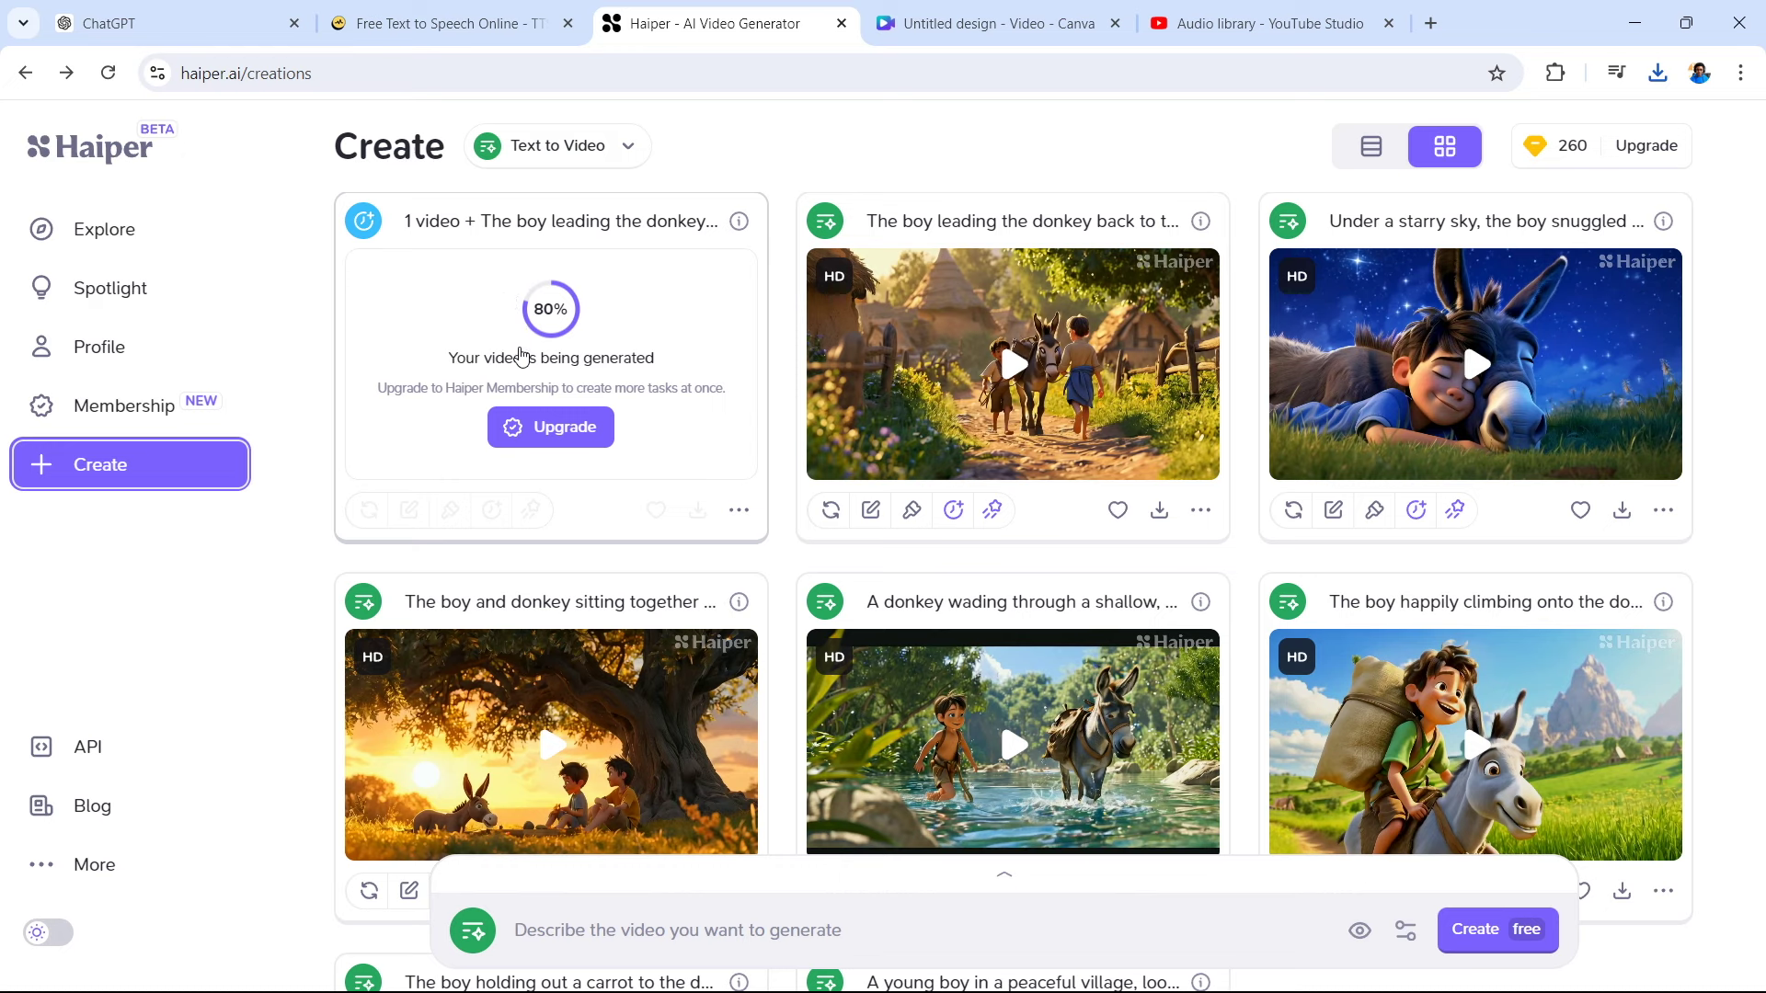
# Return to Canva and set the video volume of the first page's lip-synced clip to 31
pyautogui.click(942, 26)
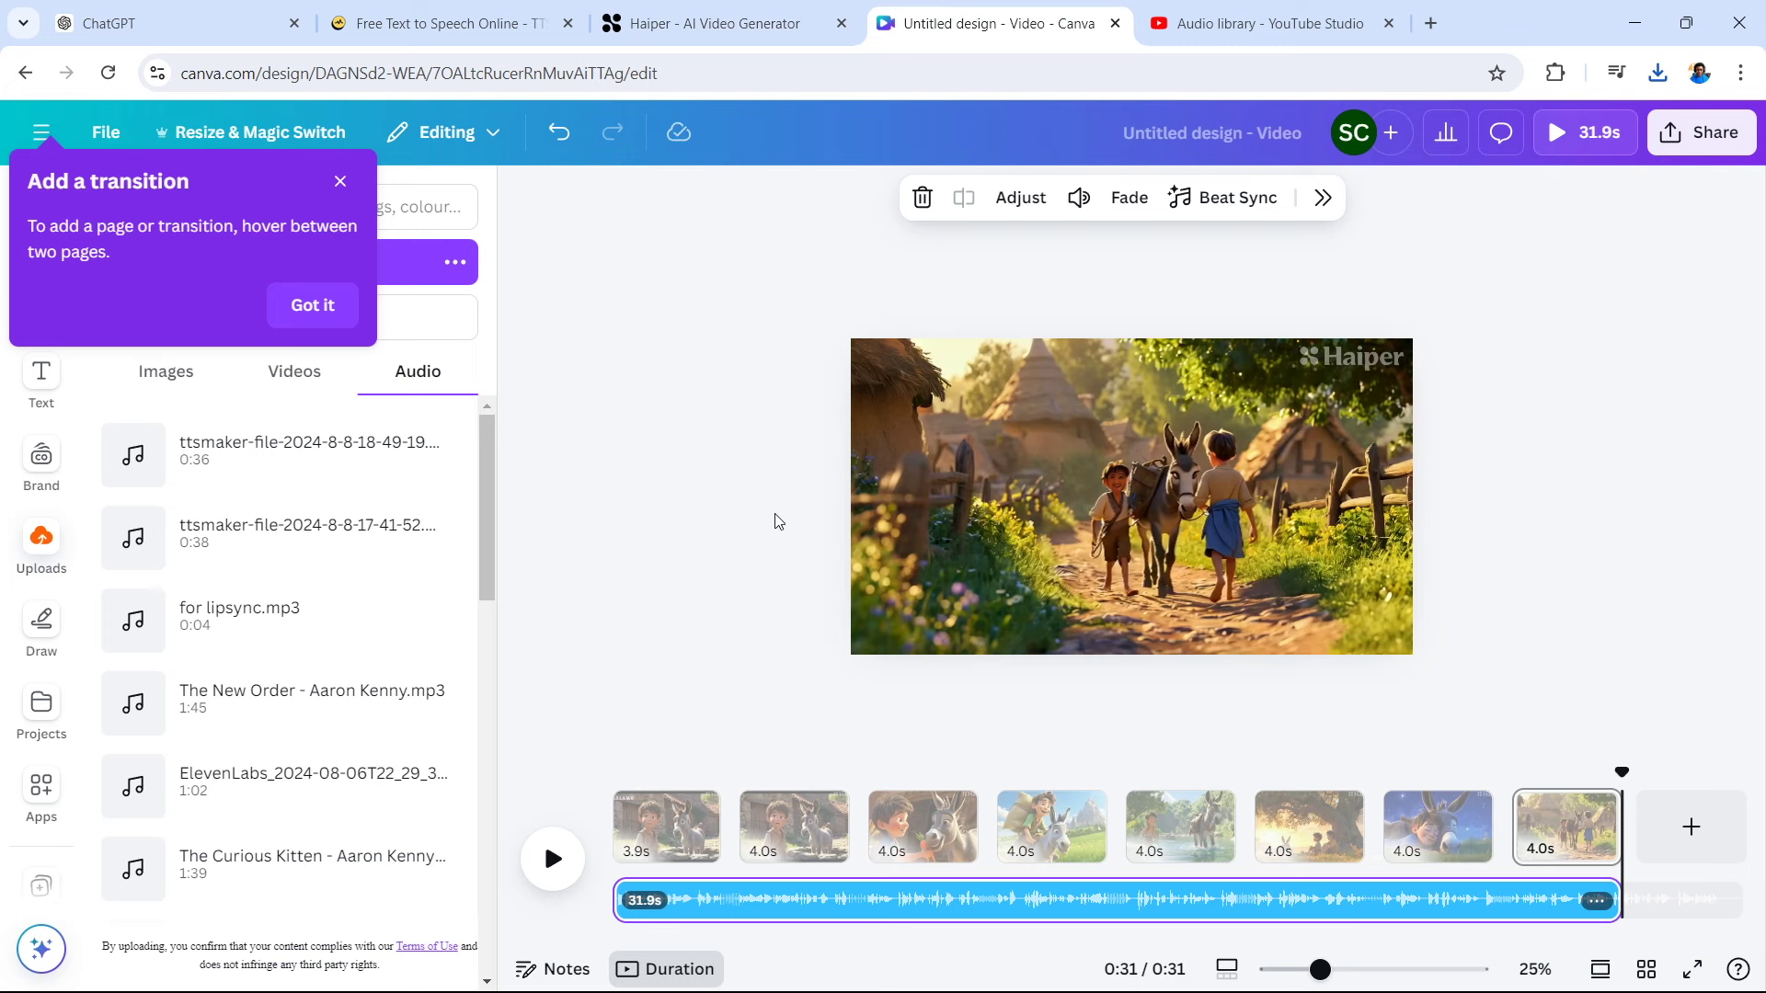
pyautogui.click(664, 830)
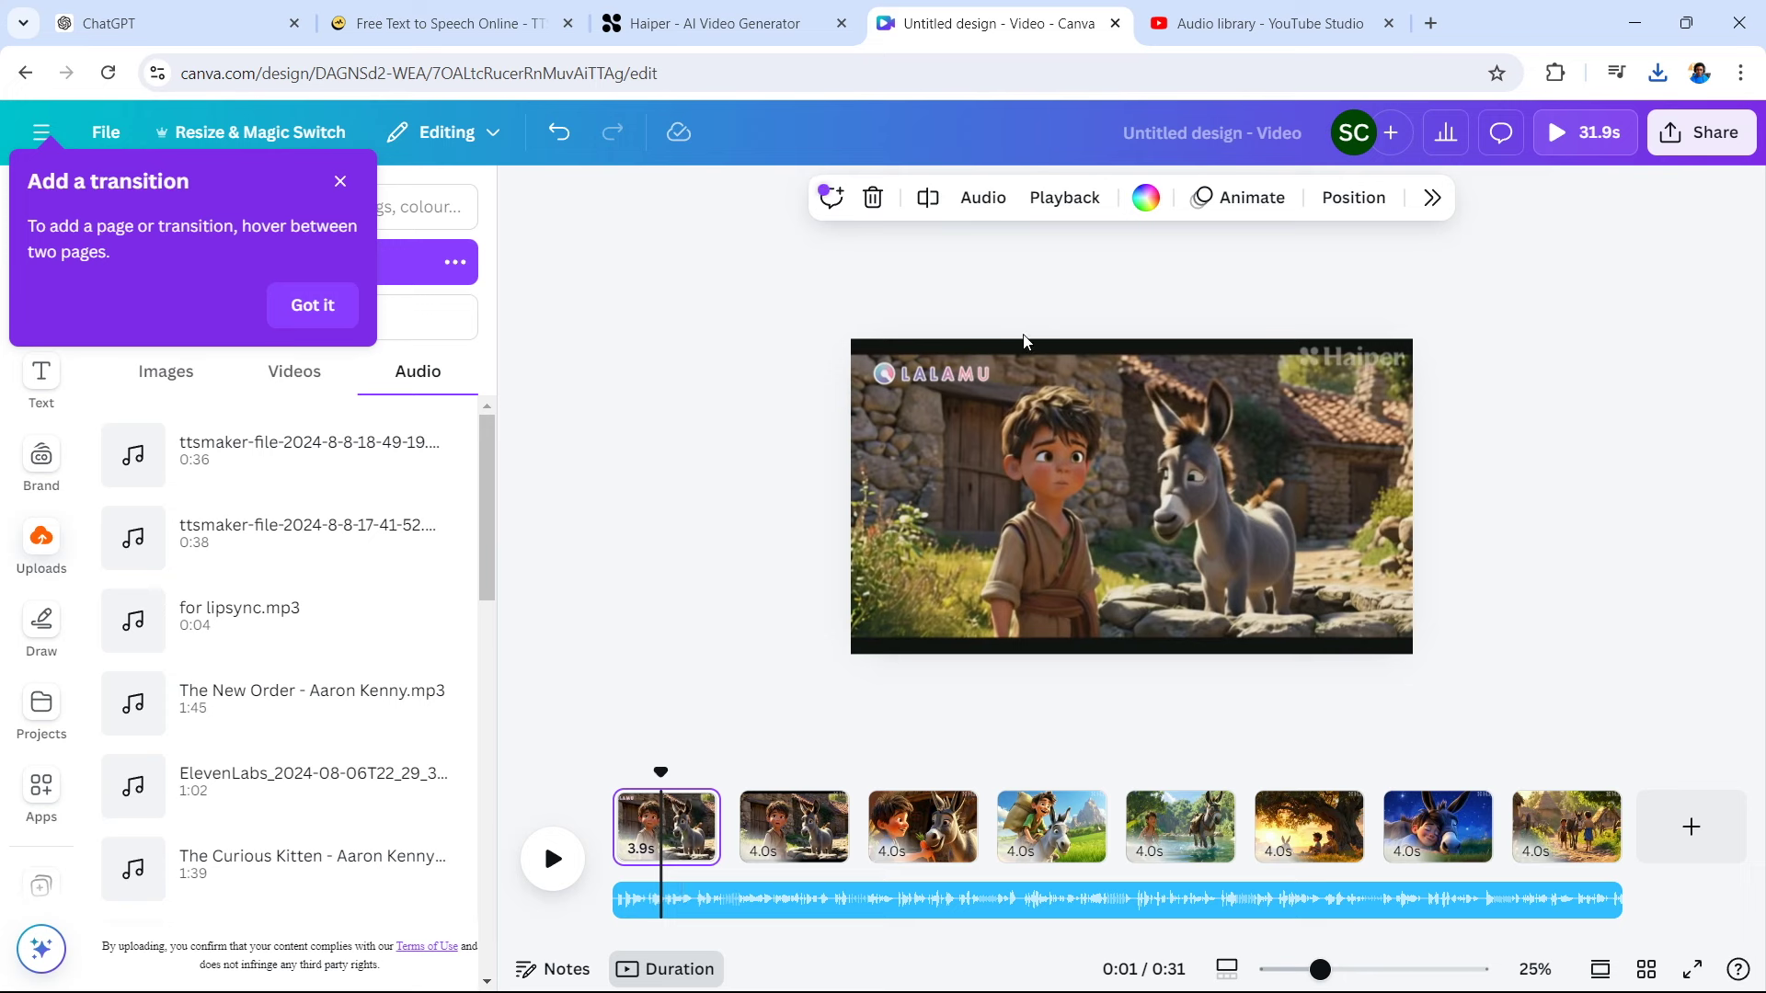
pyautogui.click(978, 201)
pyautogui.moveTo(1619, 345); pyautogui.dragTo(1509, 351)
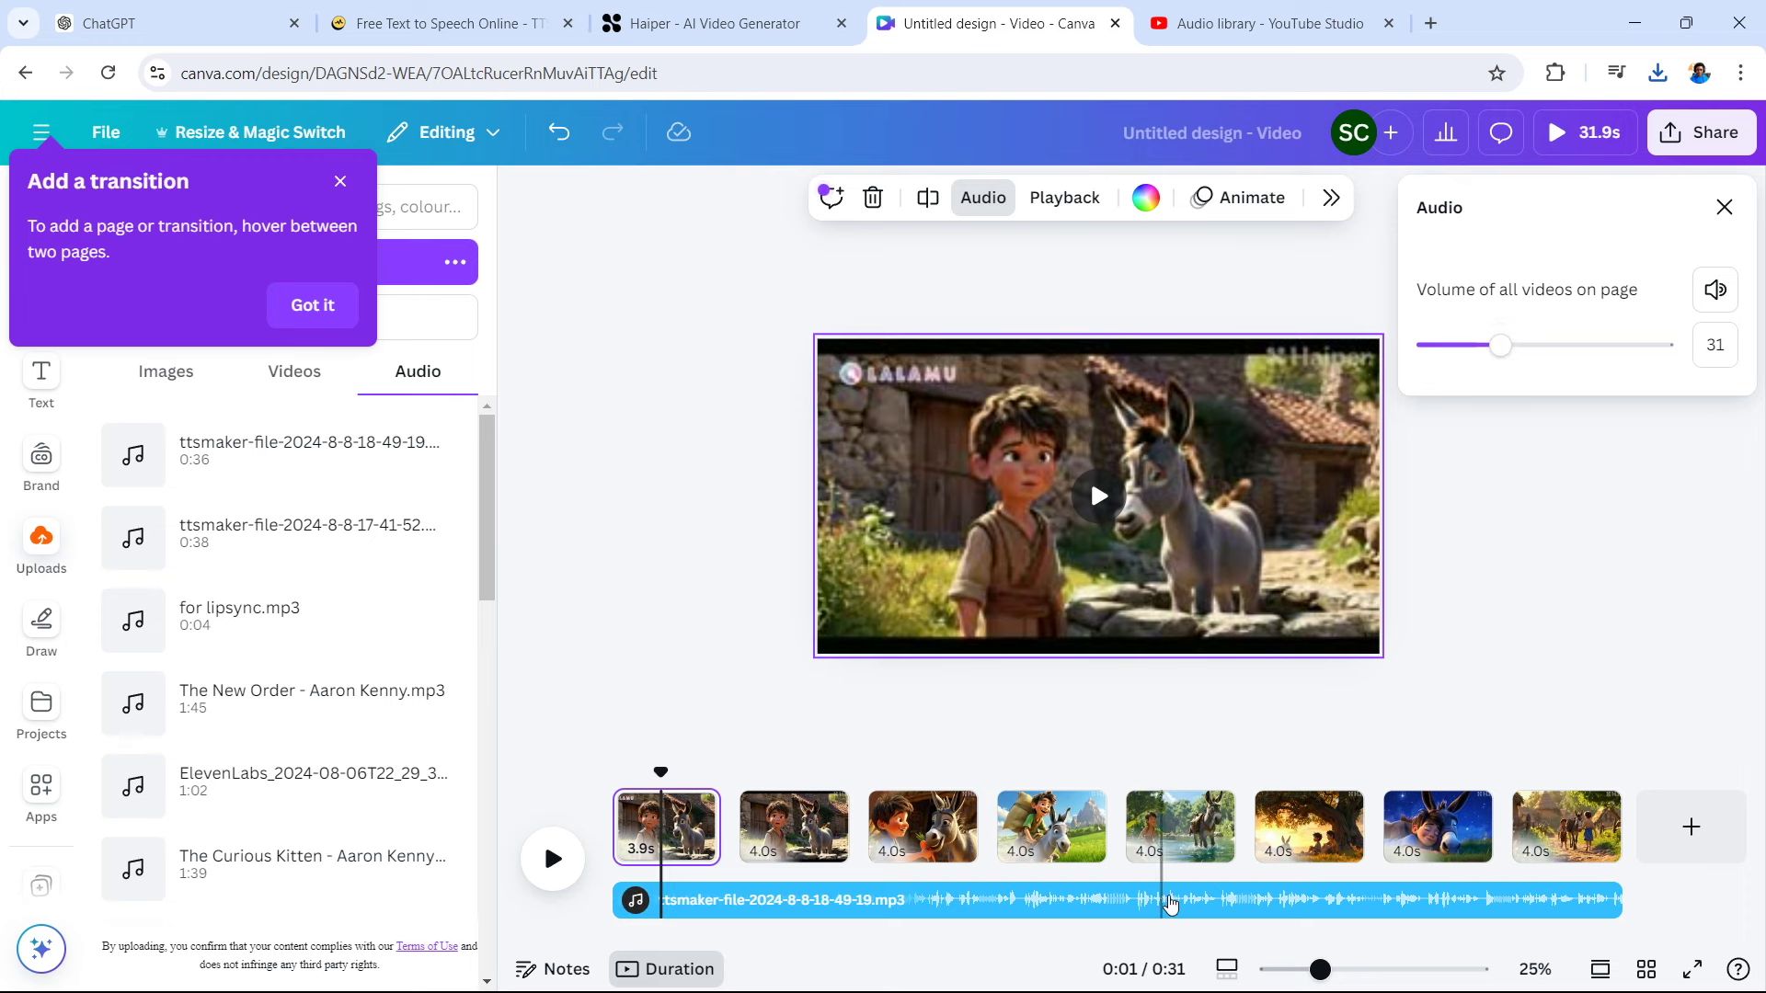
# Enlarge the lip-synced clip on the first page past the canvas edges to crop out its black bars and LALAMU watermark
pyautogui.click(1010, 485)
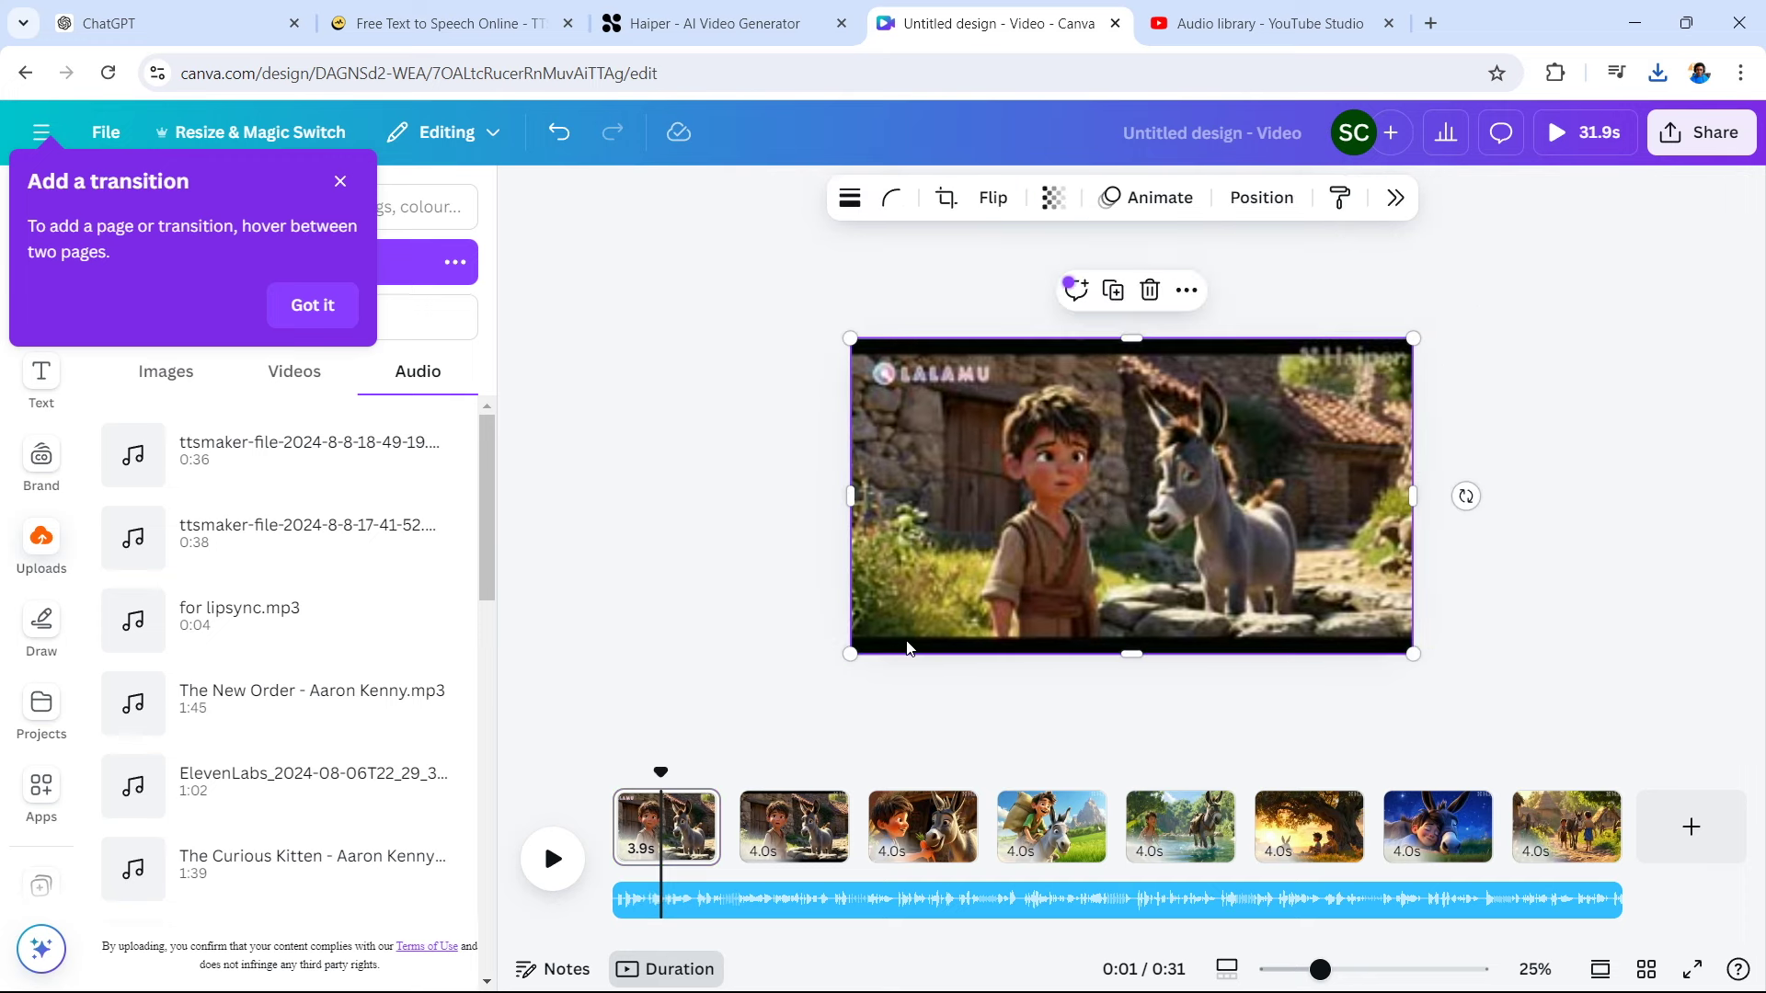
pyautogui.moveTo(847, 654); pyautogui.dragTo(798, 682)
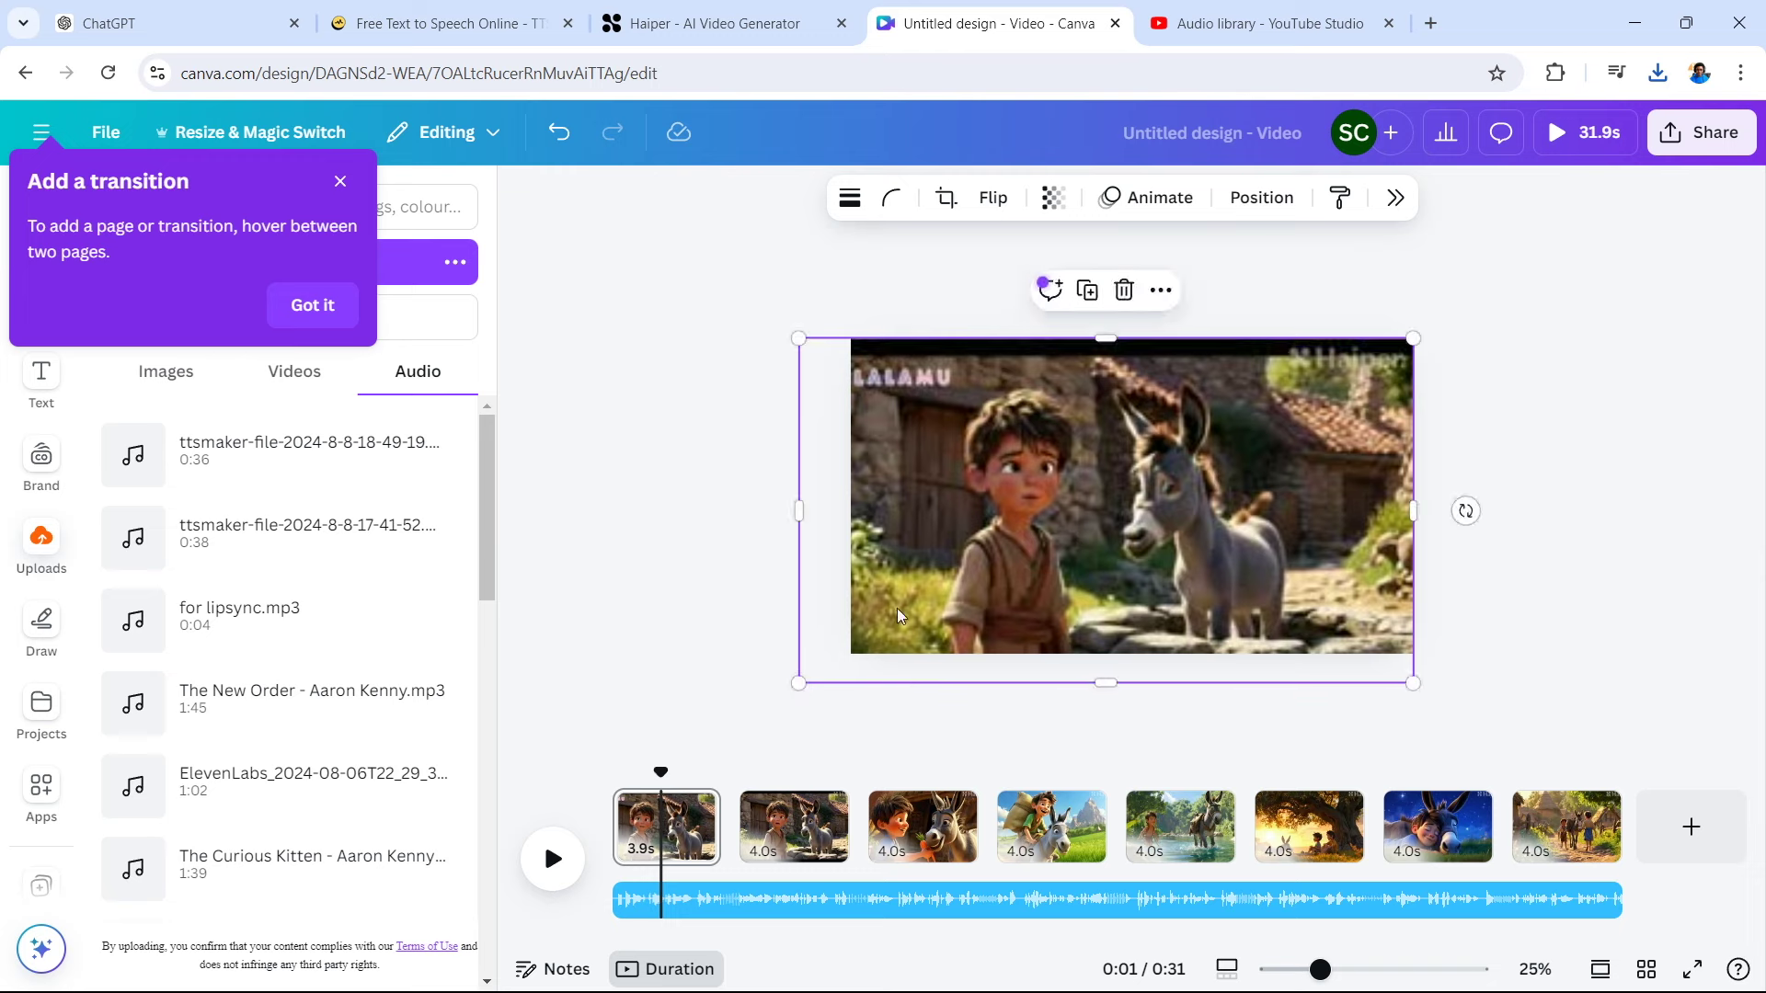
pyautogui.moveTo(1414, 340); pyautogui.dragTo(1450, 310)
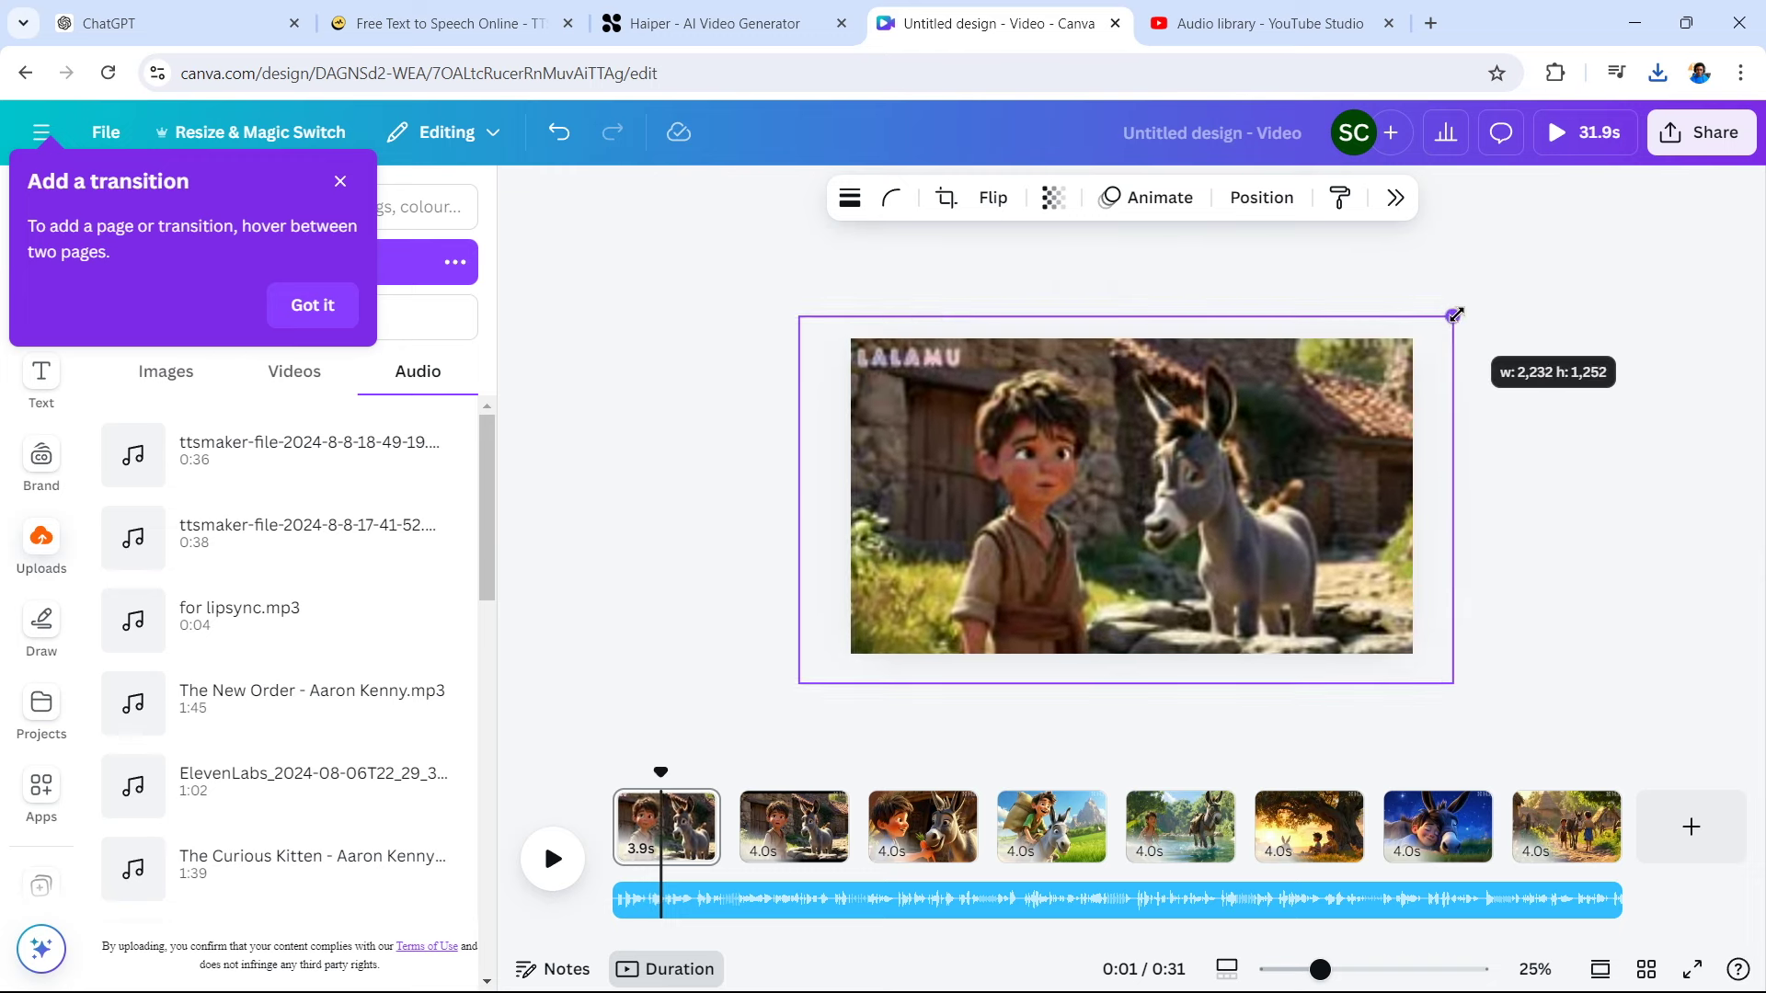
# Open the transition options between the first and second pages and look over the available effects
pyautogui.click(743, 780)
pyautogui.moveTo(739, 844)
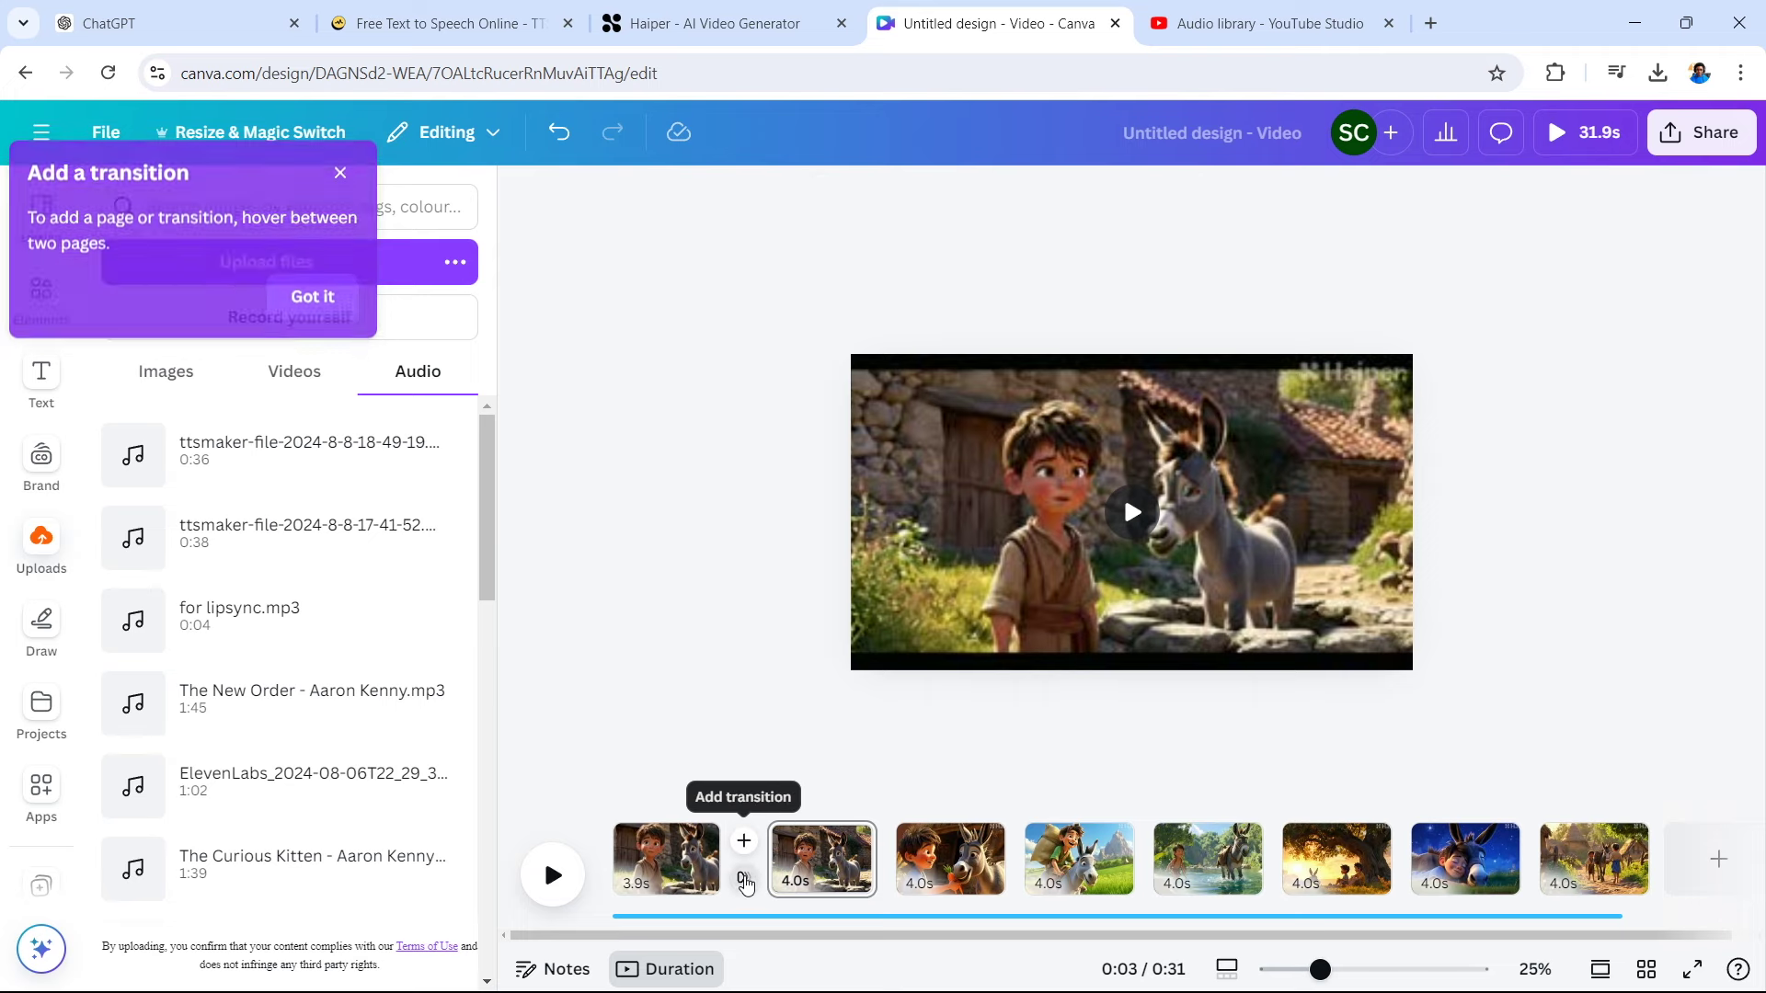
pyautogui.click(745, 881)
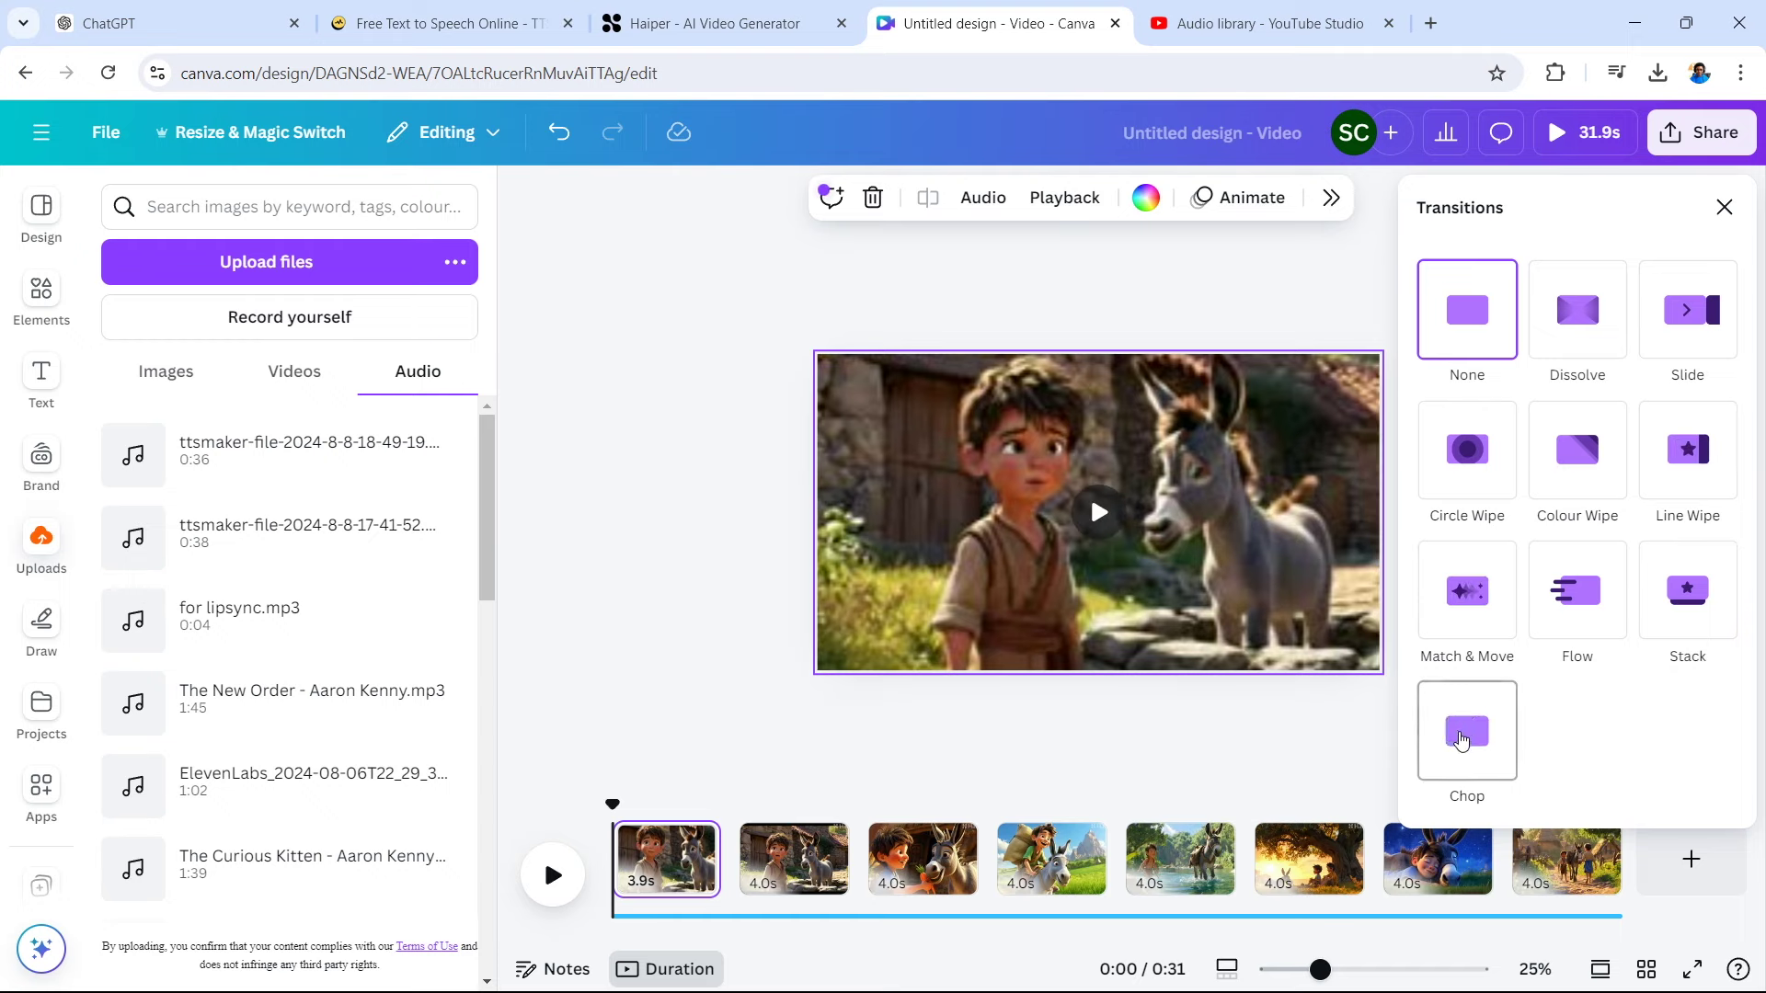
# Download the extended clip of the boy leading the donkey from Haiper and return to the Canva design
pyautogui.hotkey('ctrl', 'shift', 'Tab')
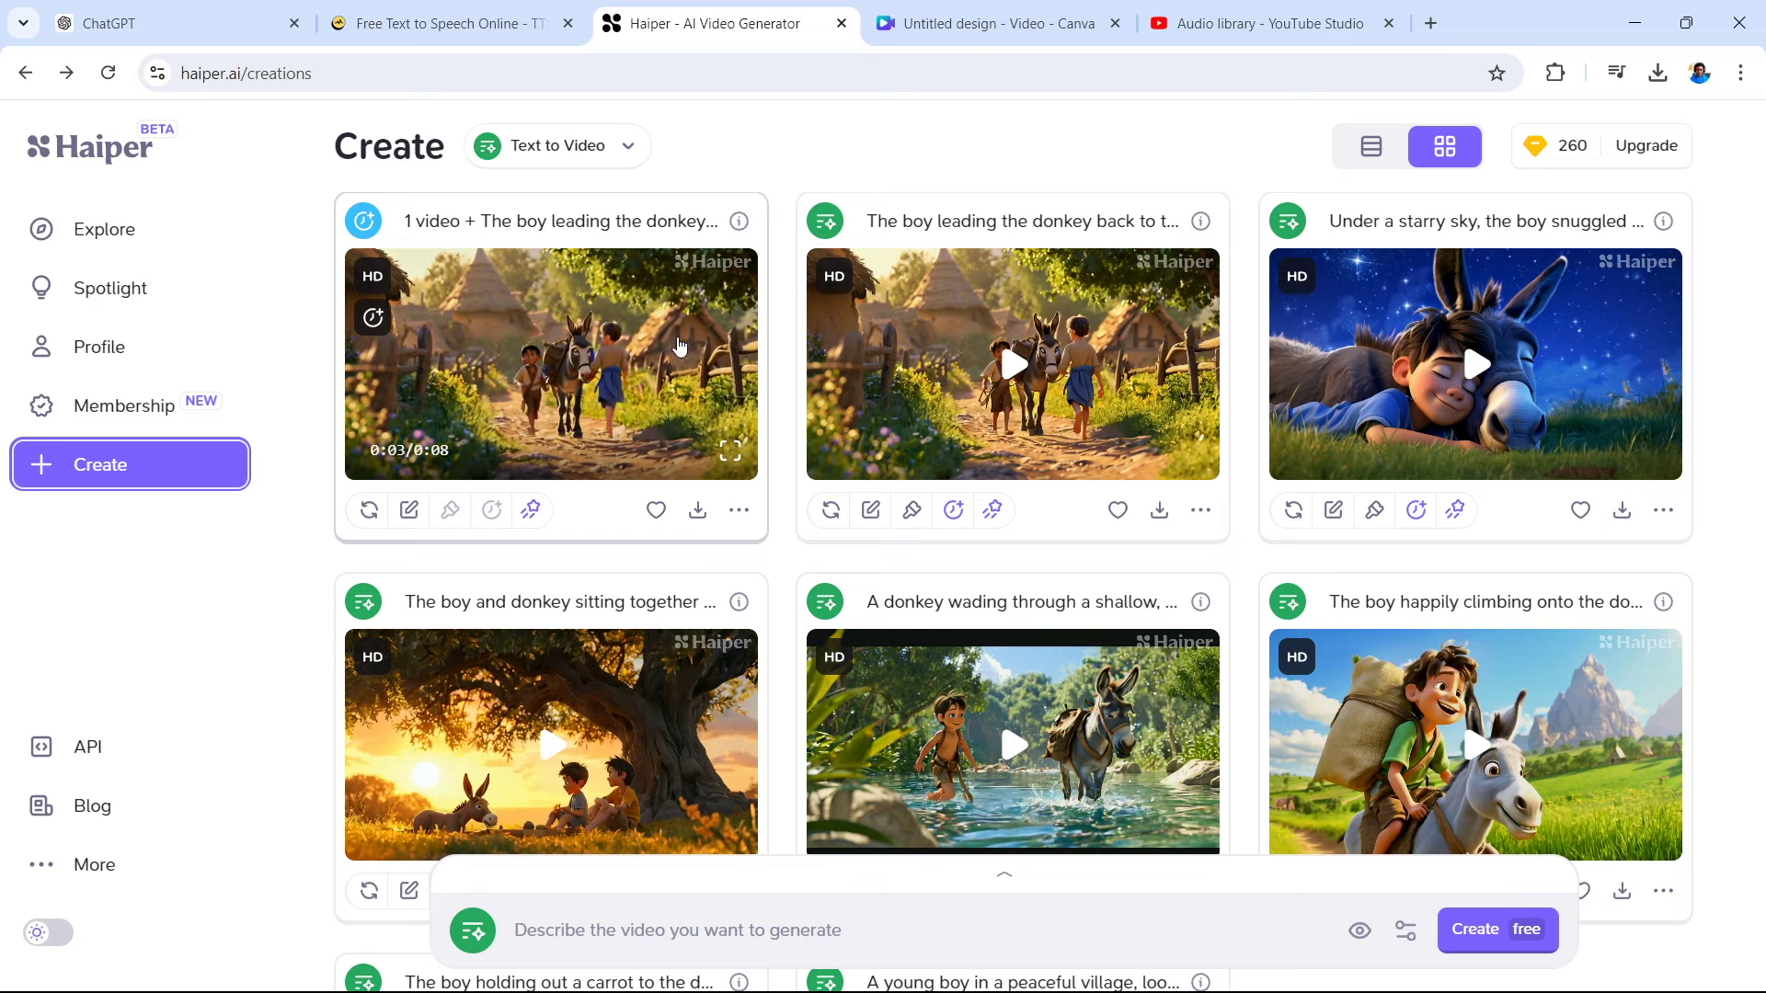
pyautogui.moveTo(697, 517)
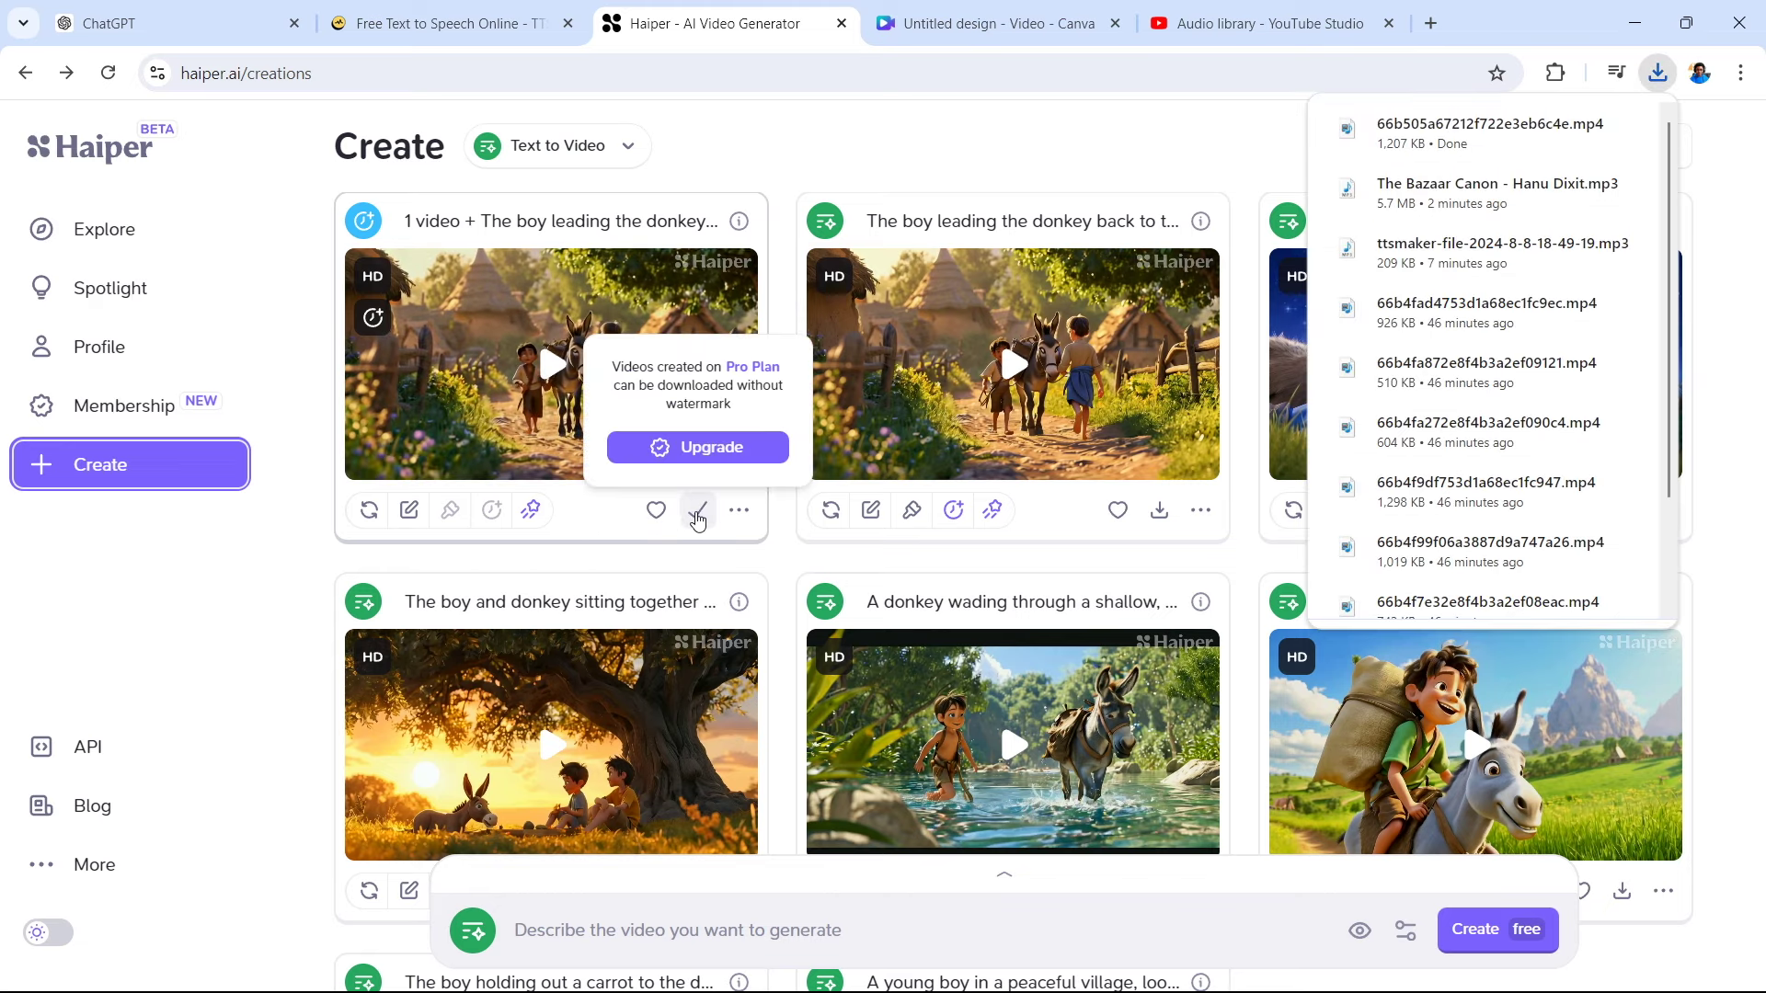
pyautogui.click(965, 38)
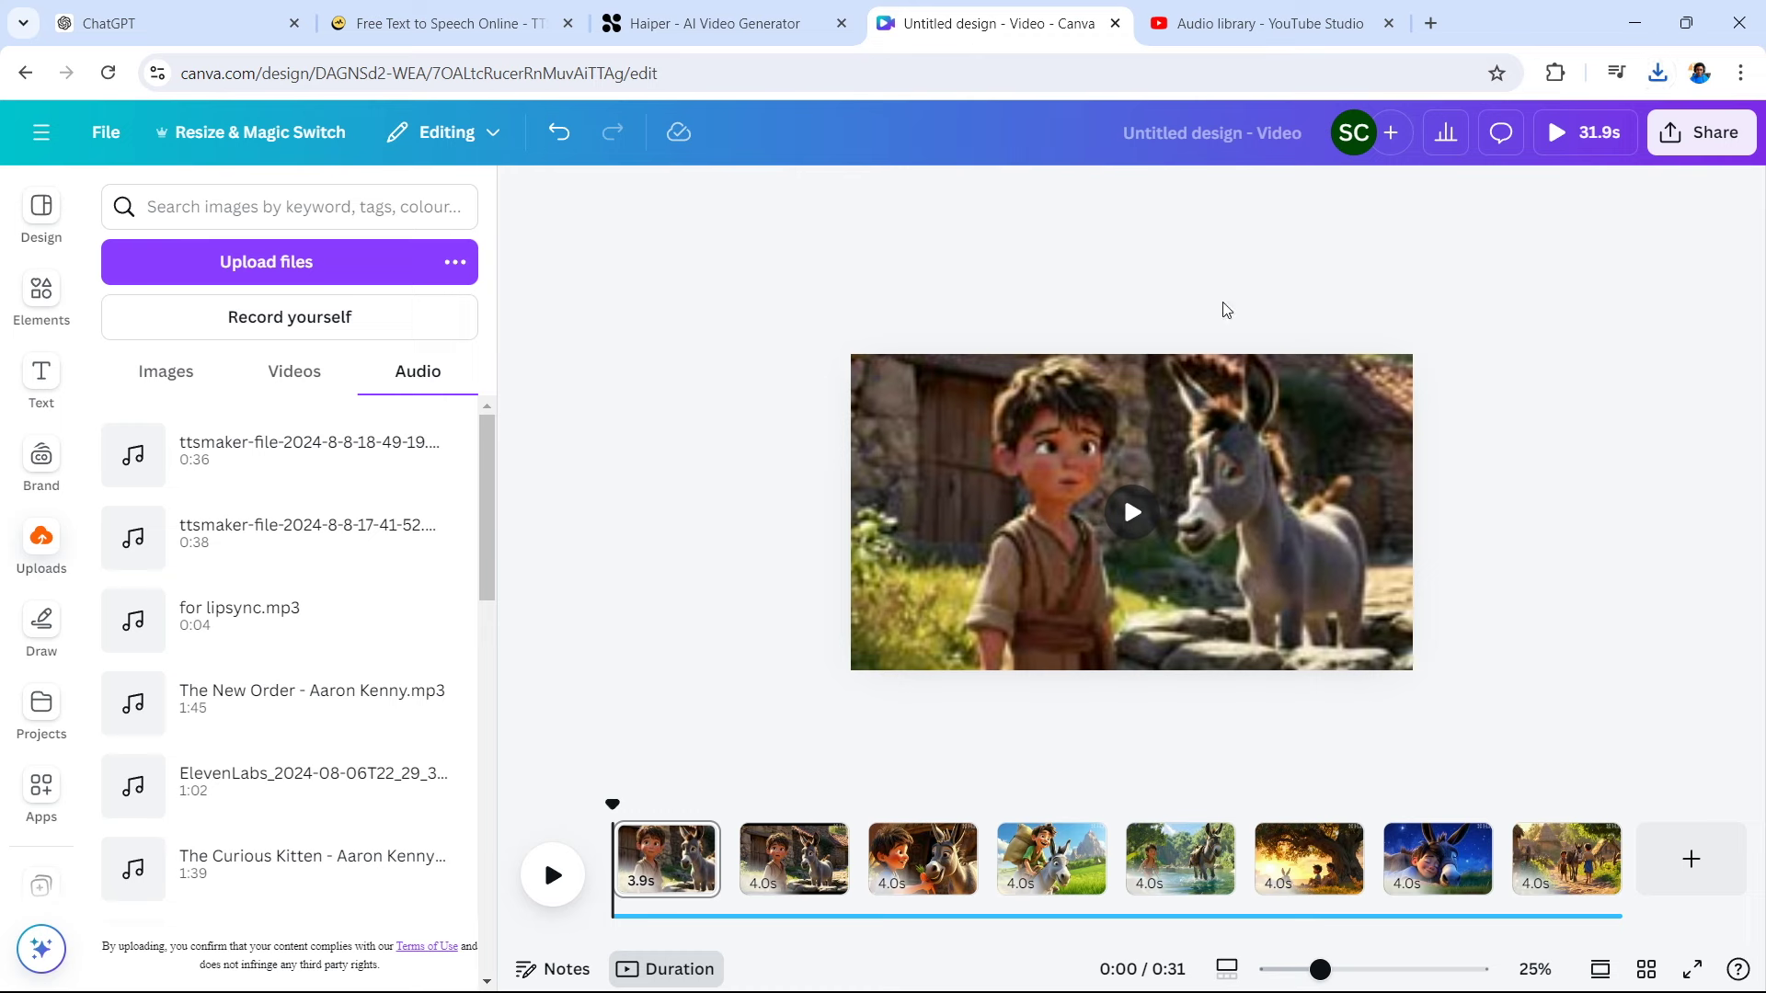
# Add a blank page at the end of the video and upload the extended clip and The Bazaar Canon track
pyautogui.click(1675, 869)
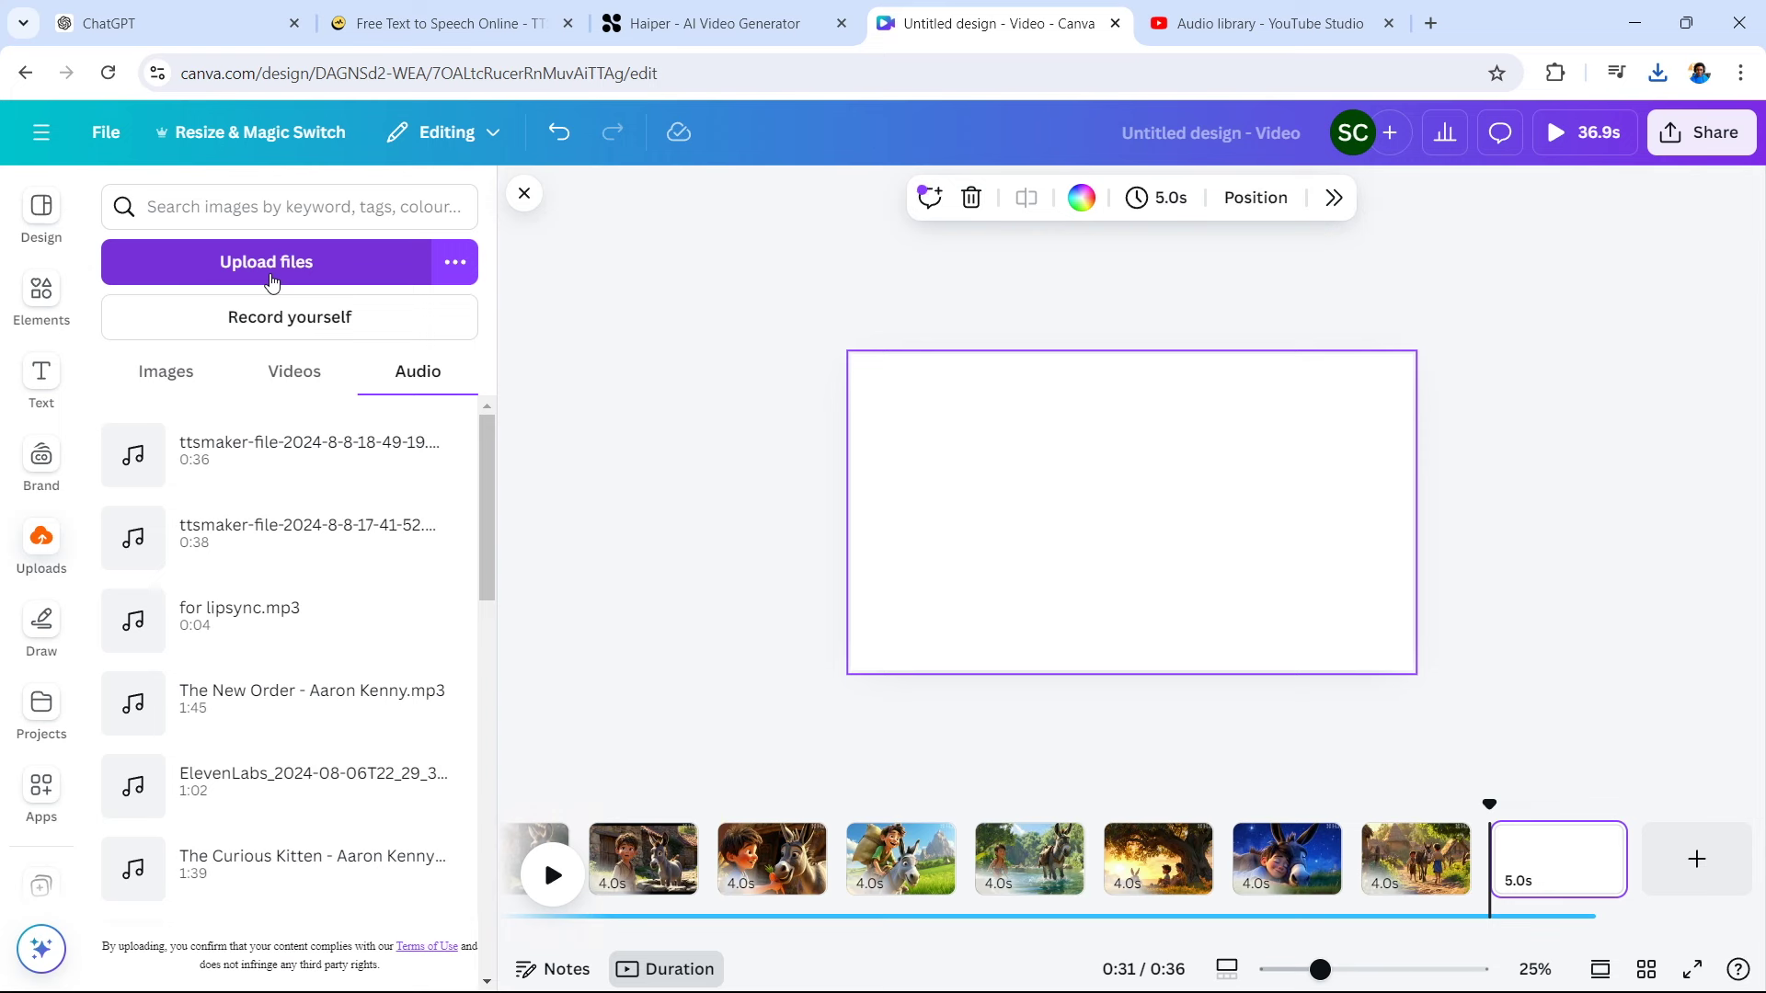
pyautogui.click(681, 521)
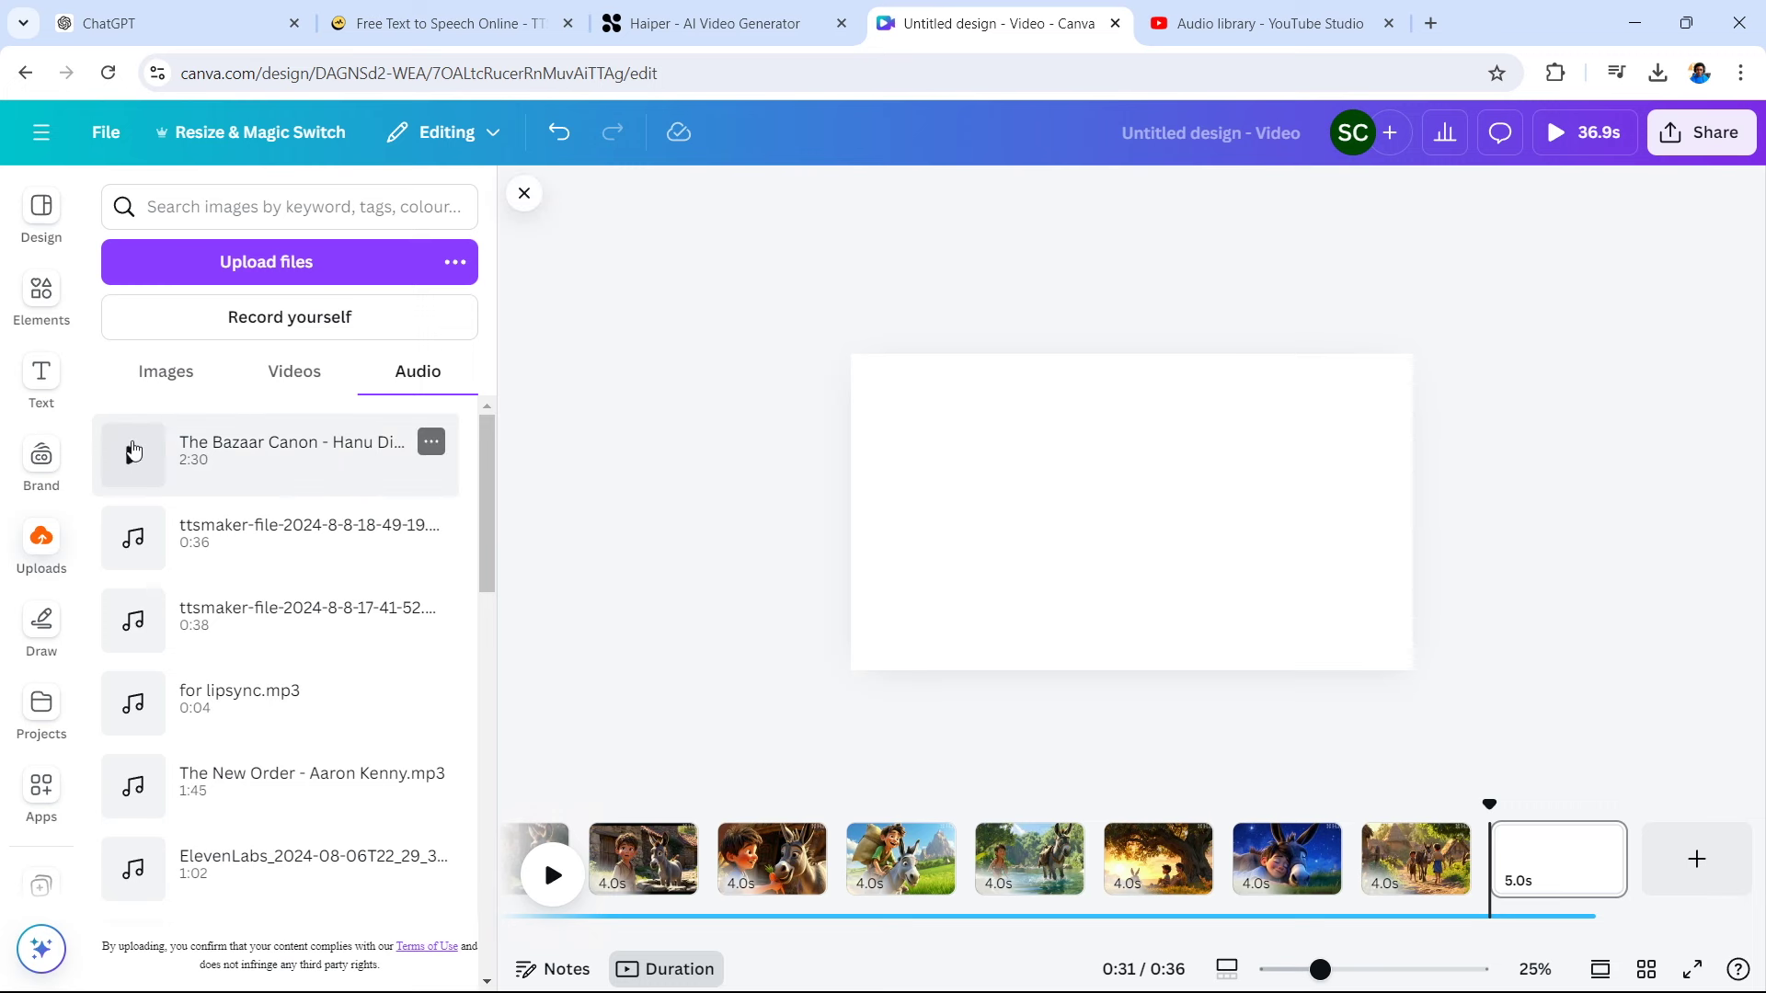
pyautogui.click(327, 372)
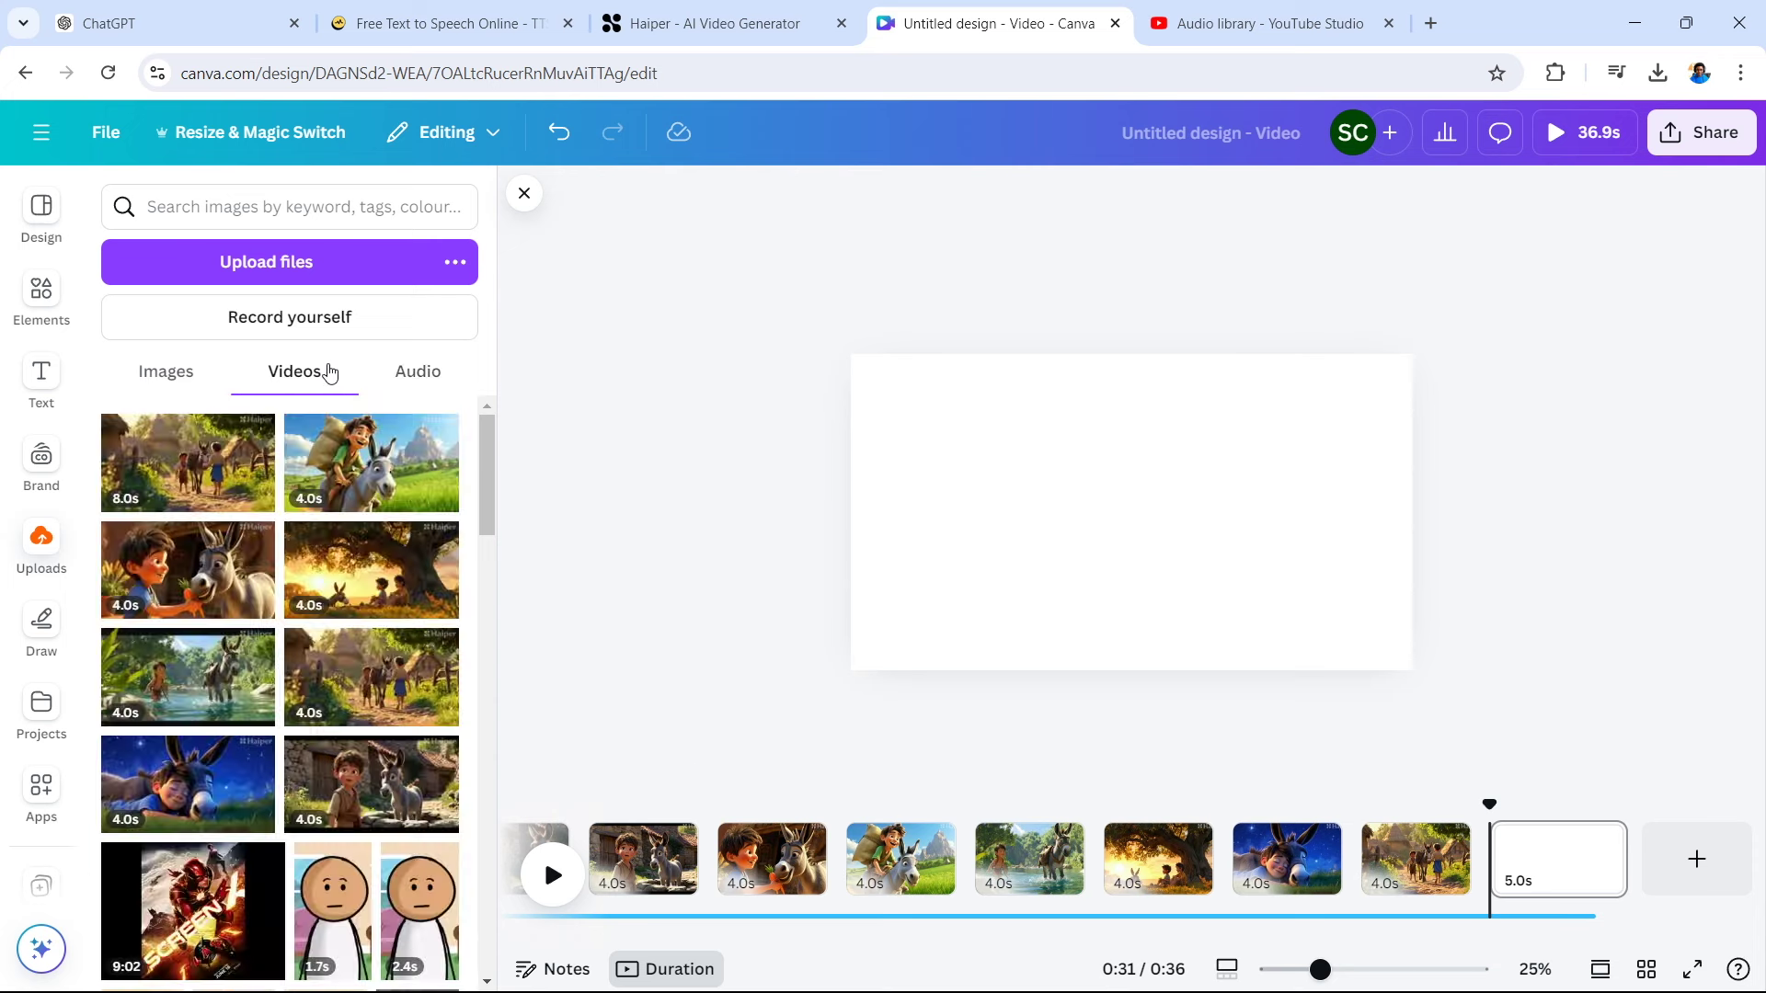
# Place the 8.0 s village clip on the blank last page, filling the canvas, and delete the 4.0 s version's page
pyautogui.click(185, 482)
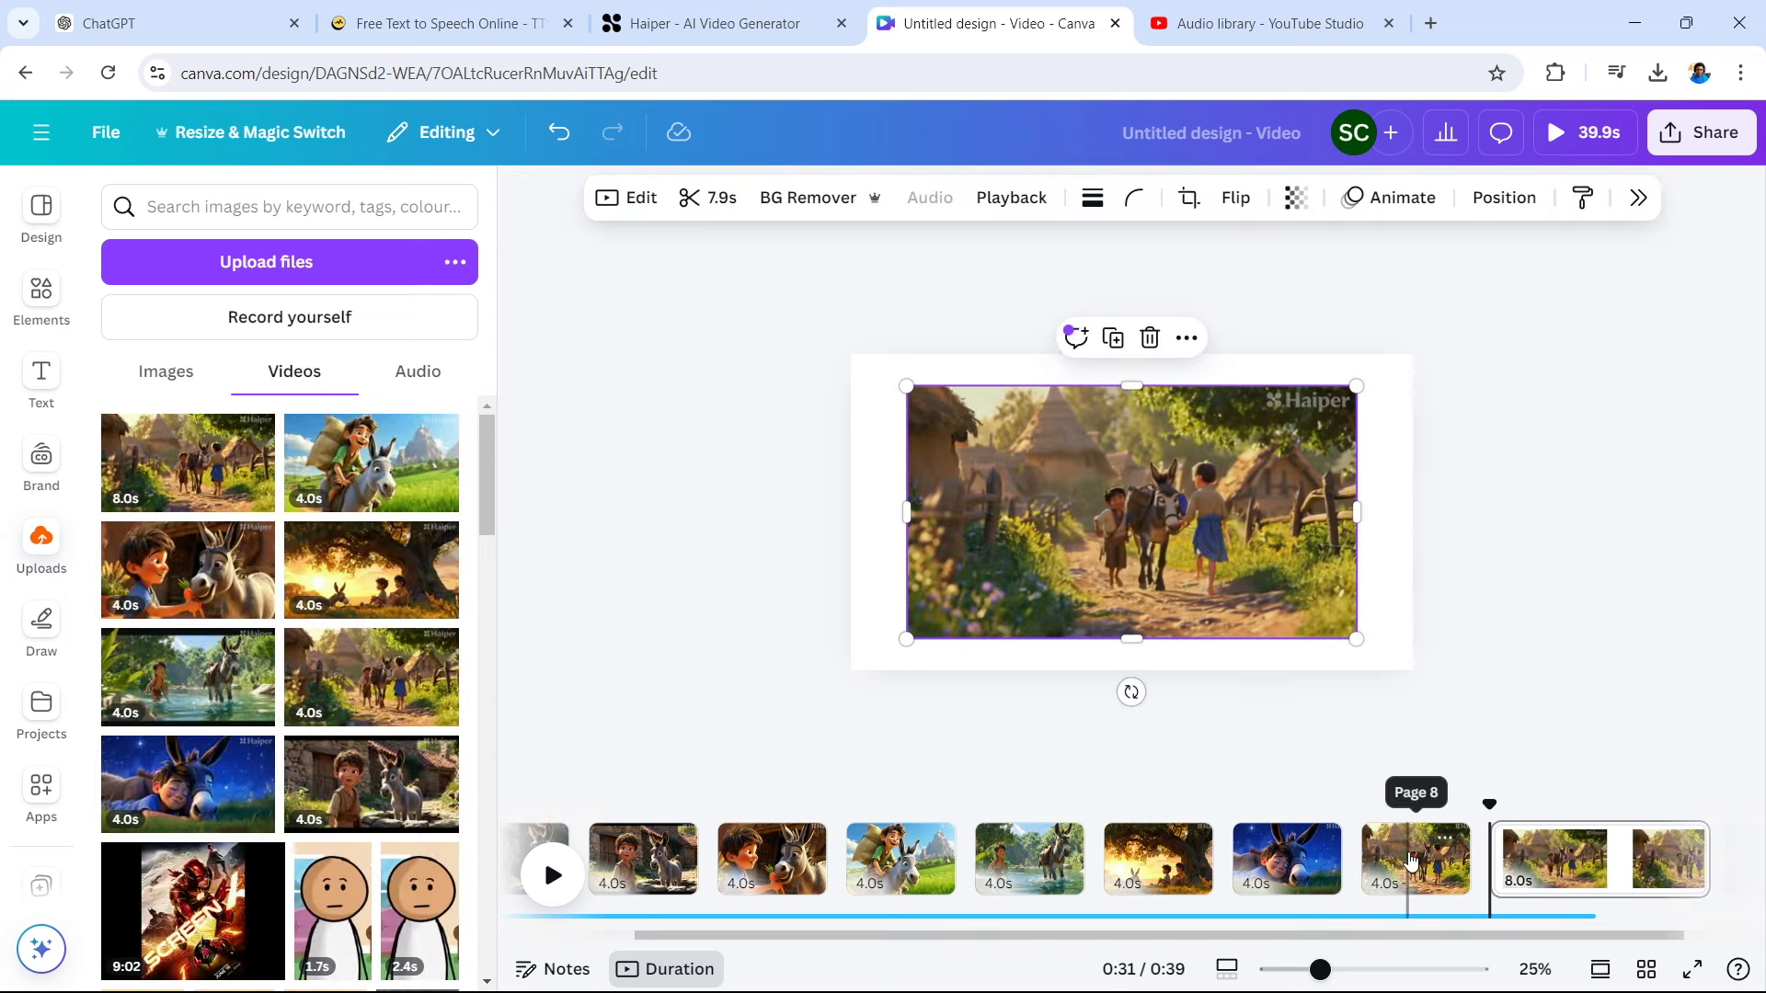
pyautogui.click(1412, 860)
pyautogui.press('Delete')
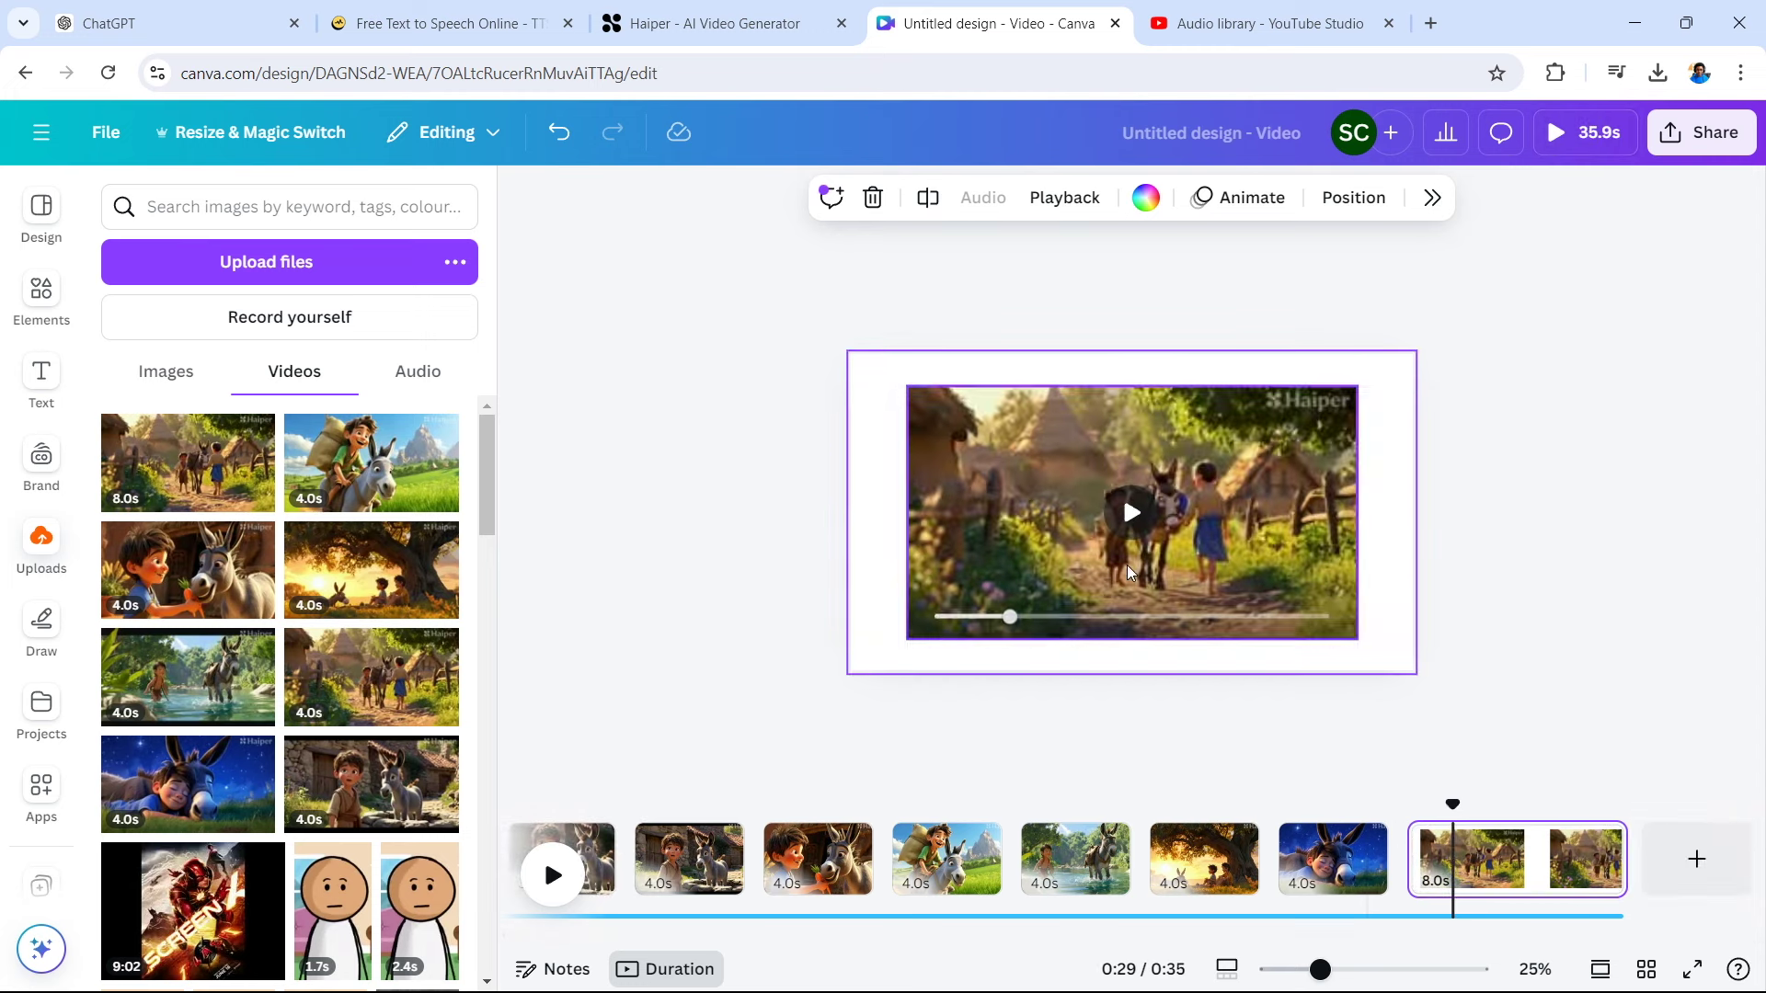
# Add The Bazaar Canon to the timeline as background music and adjust it to start from a later part of the track
pyautogui.click(411, 372)
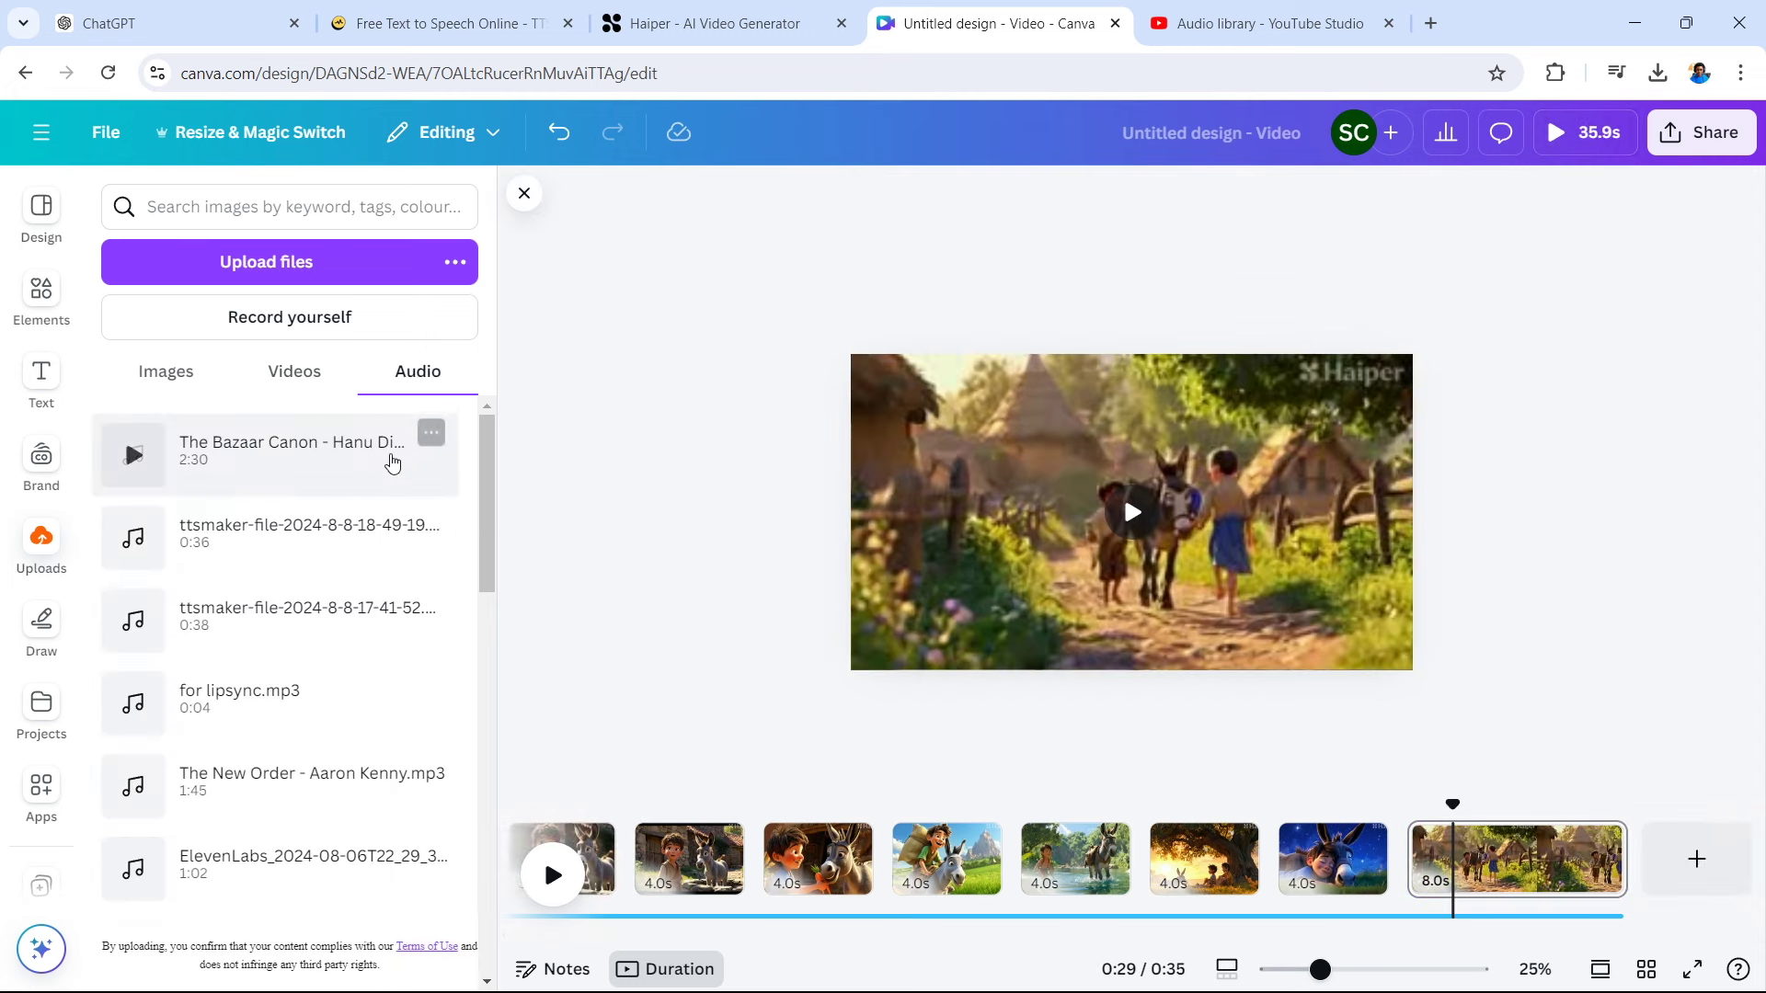
pyautogui.click(227, 459)
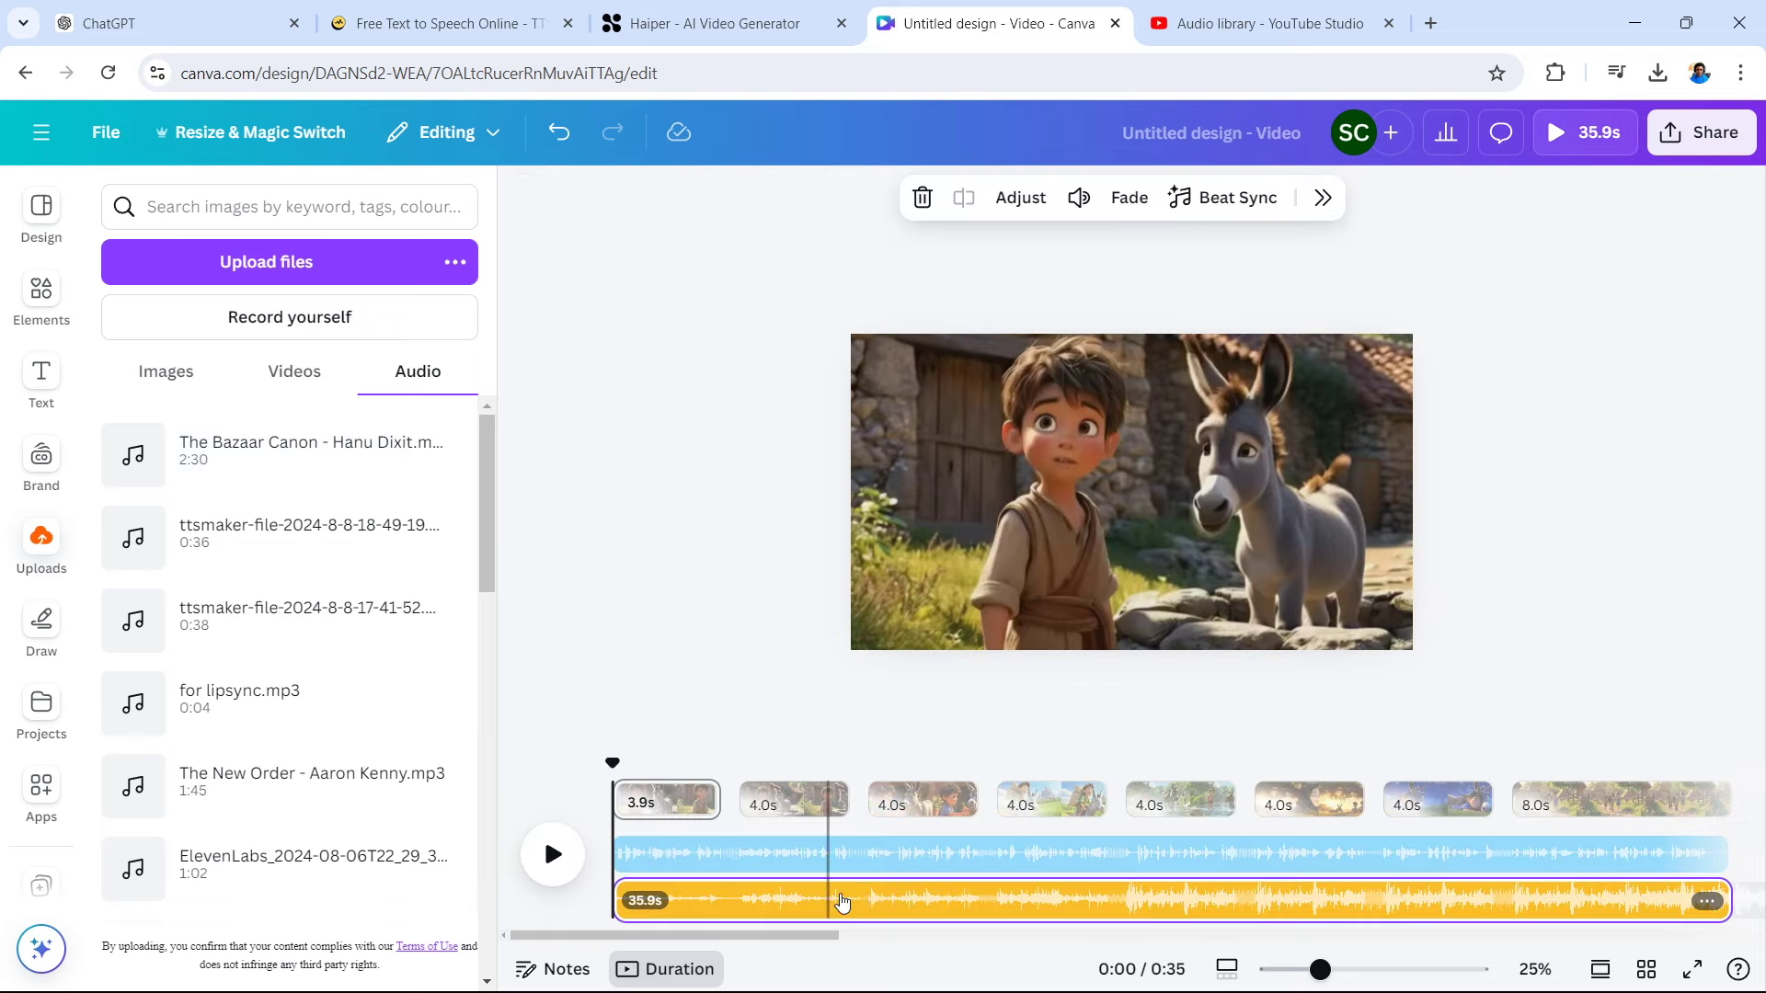
pyautogui.click(868, 904)
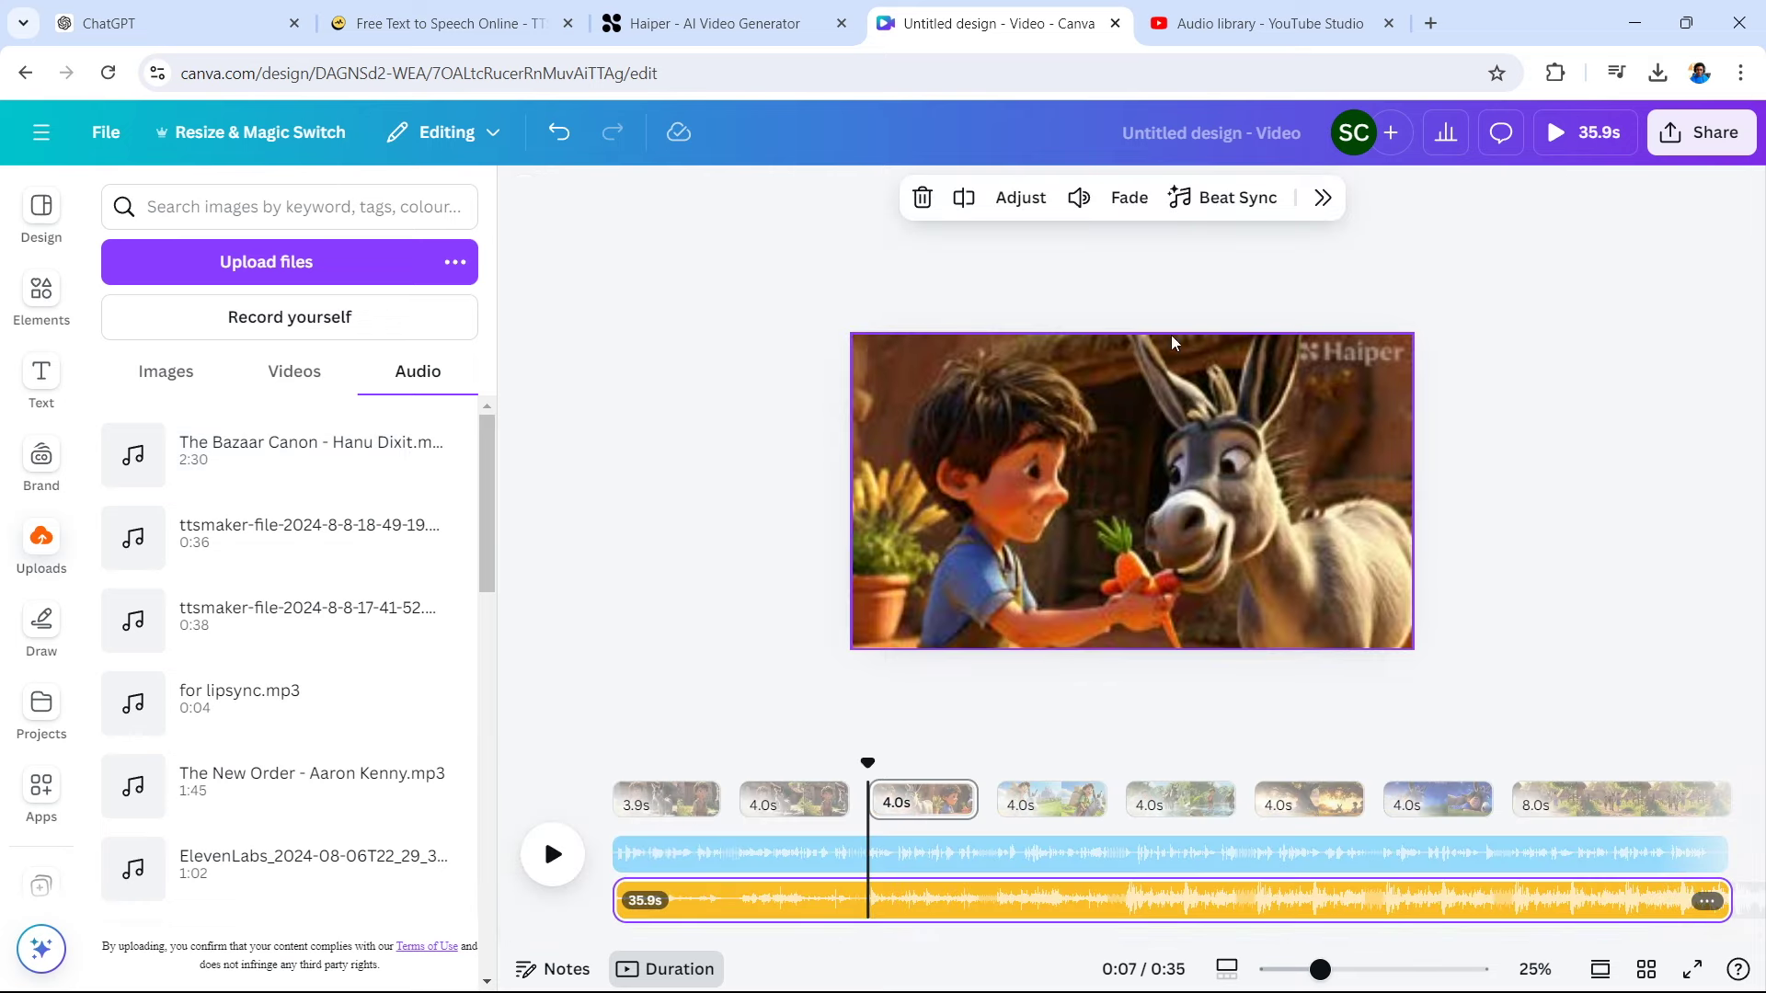
pyautogui.moveTo(792, 905); pyautogui.dragTo(743, 910)
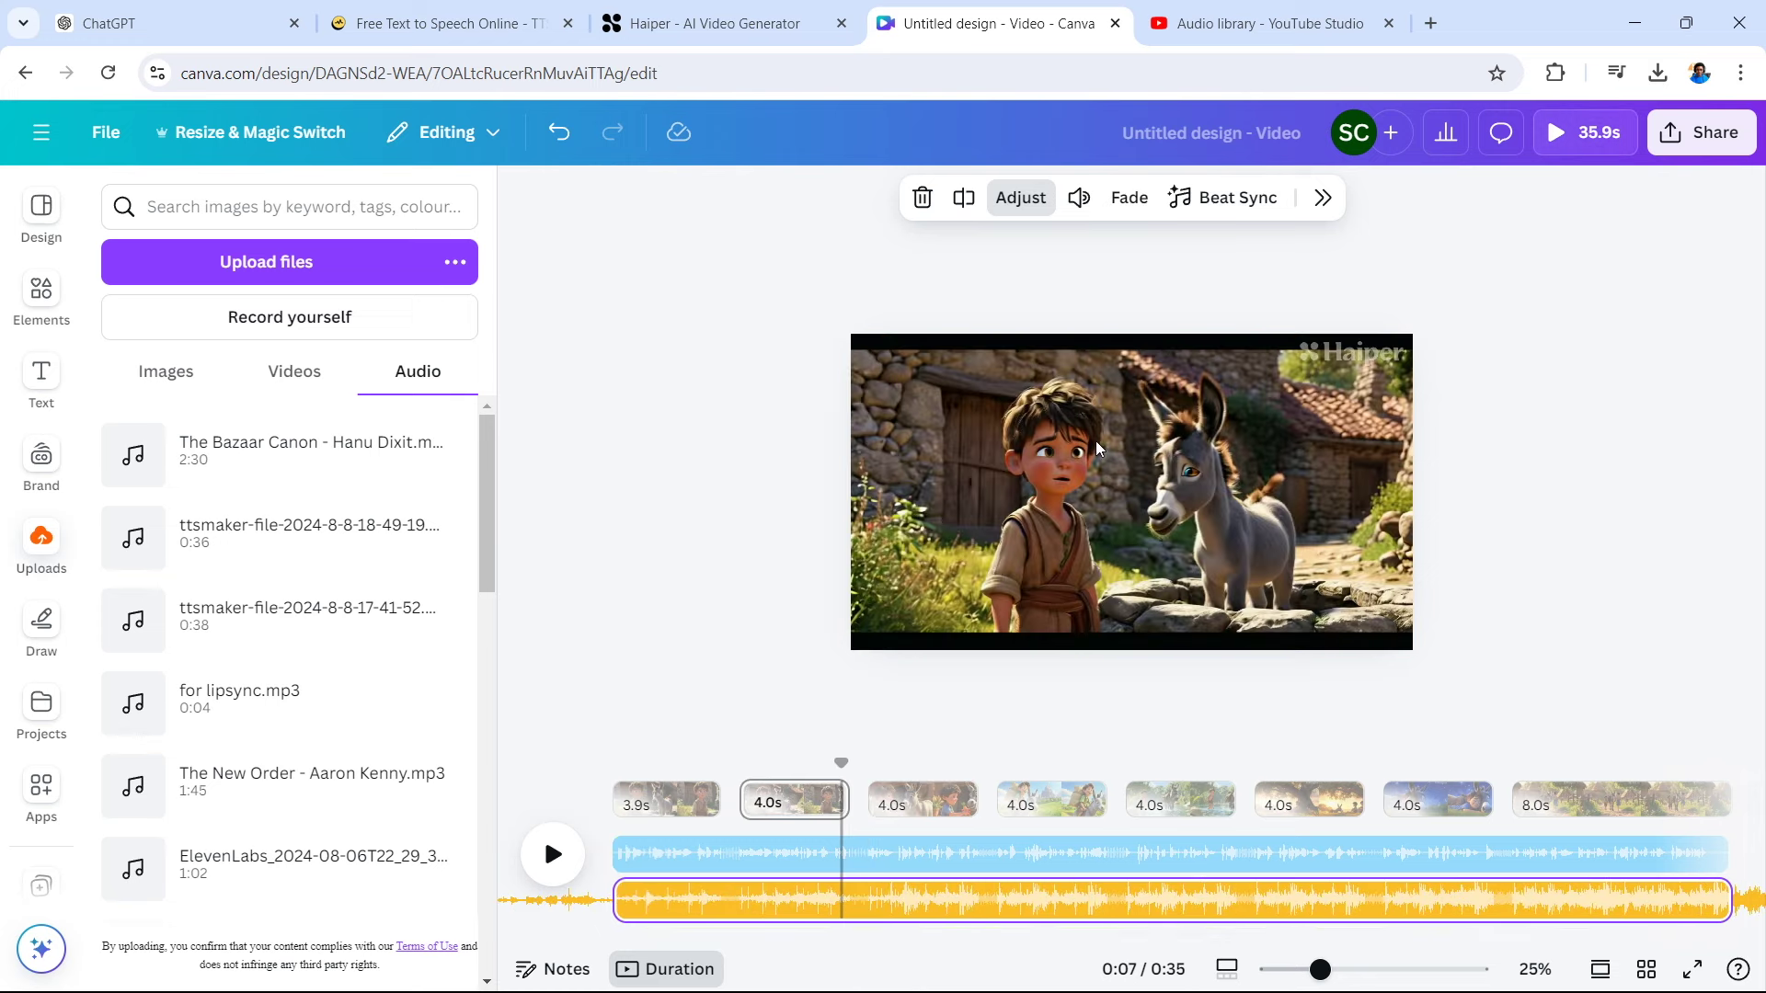
# Lower the volume of The Bazaar Canon background track to 30
pyautogui.click(1079, 198)
pyautogui.moveTo(979, 337); pyautogui.dragTo(933, 336)
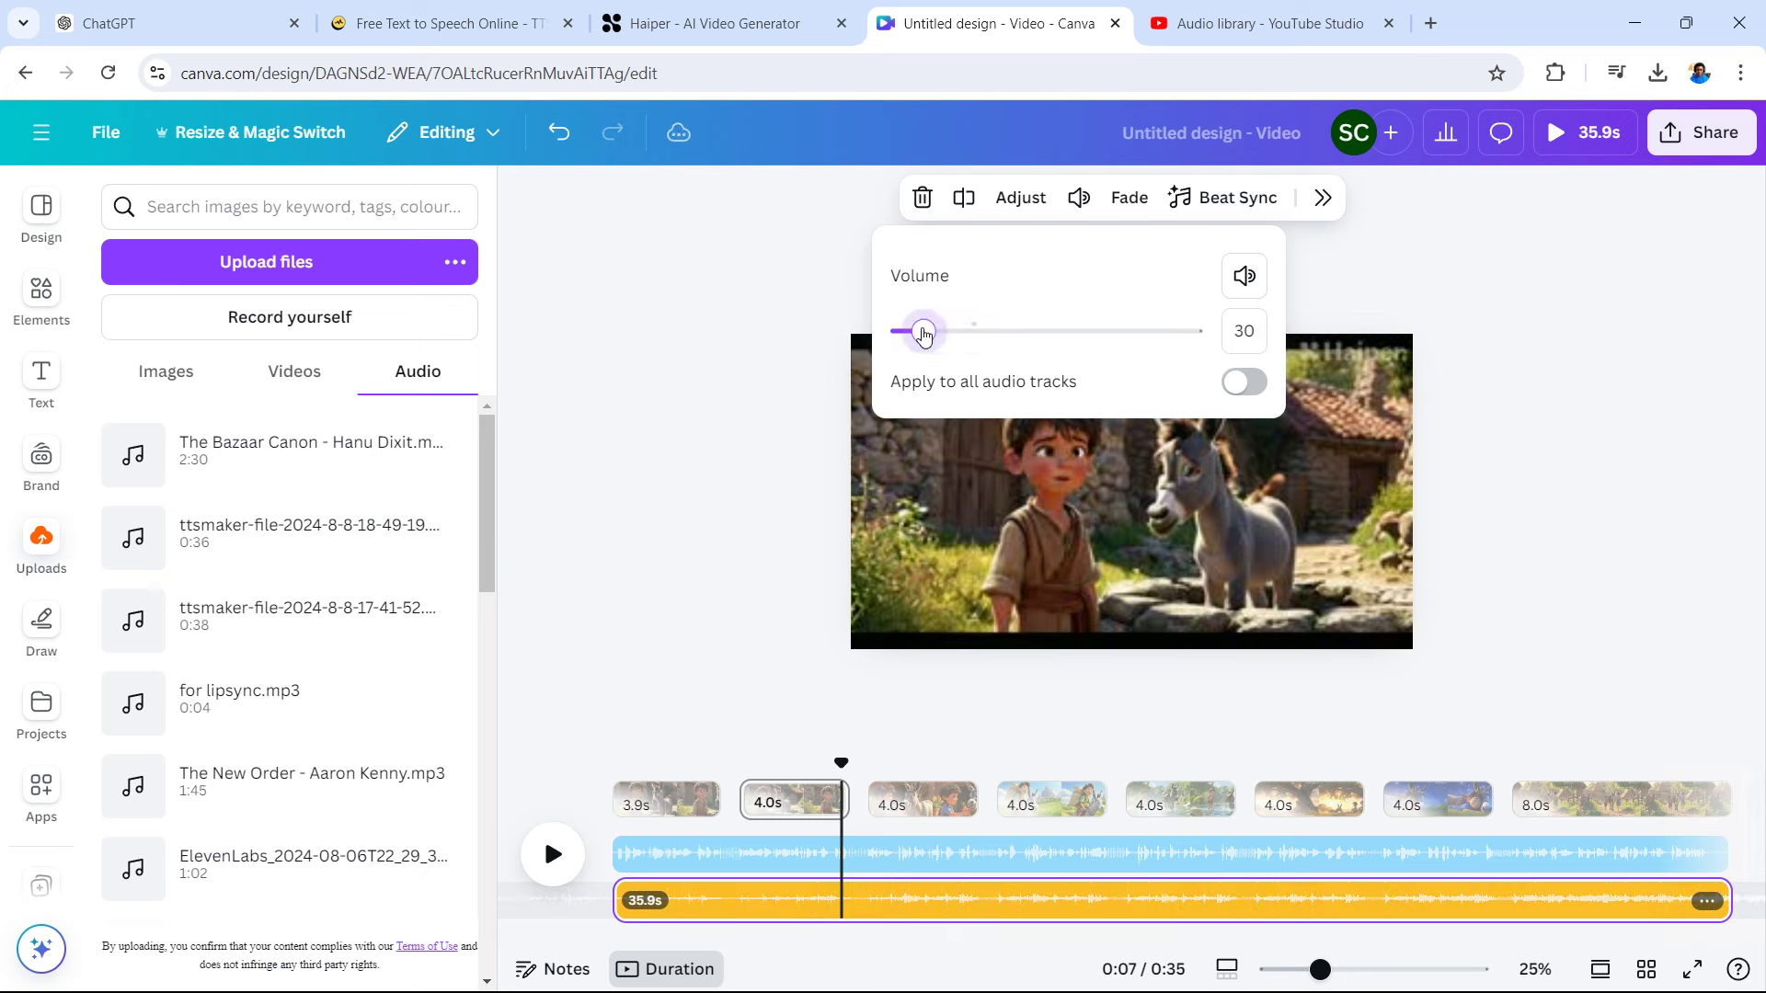
pyautogui.click(1103, 590)
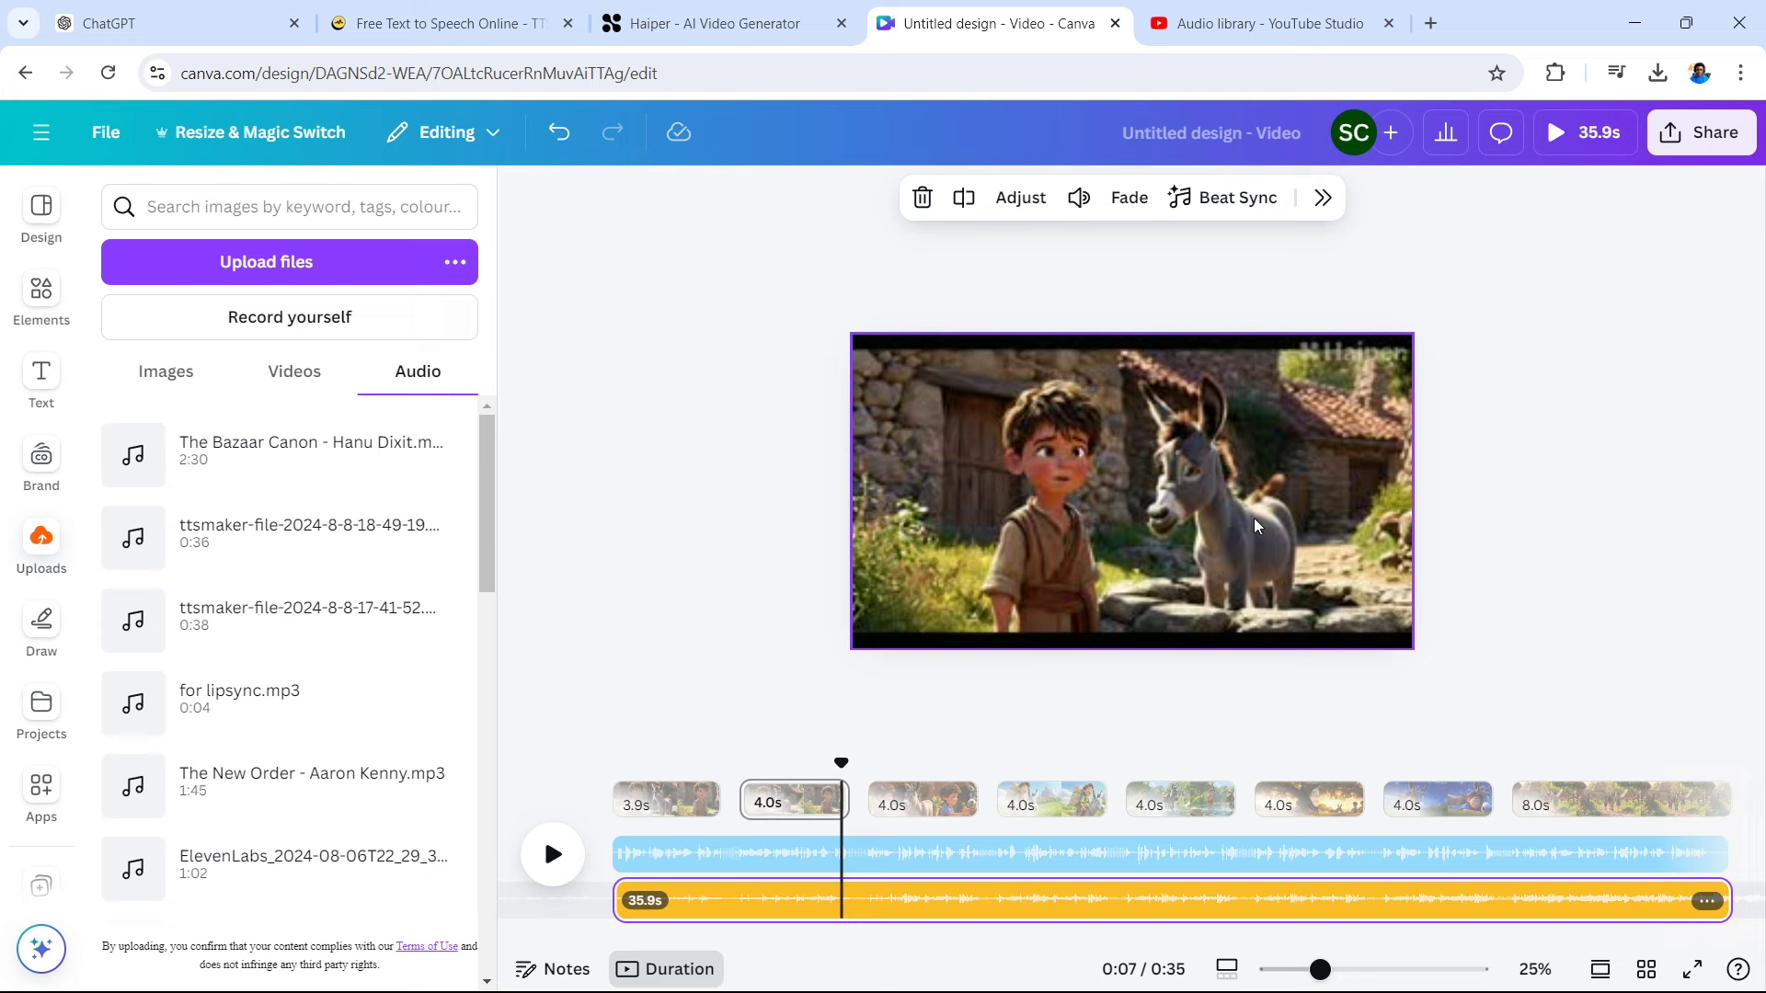
# Download all 8 pages of the design as a 1080p MP4 video
pyautogui.click(1706, 134)
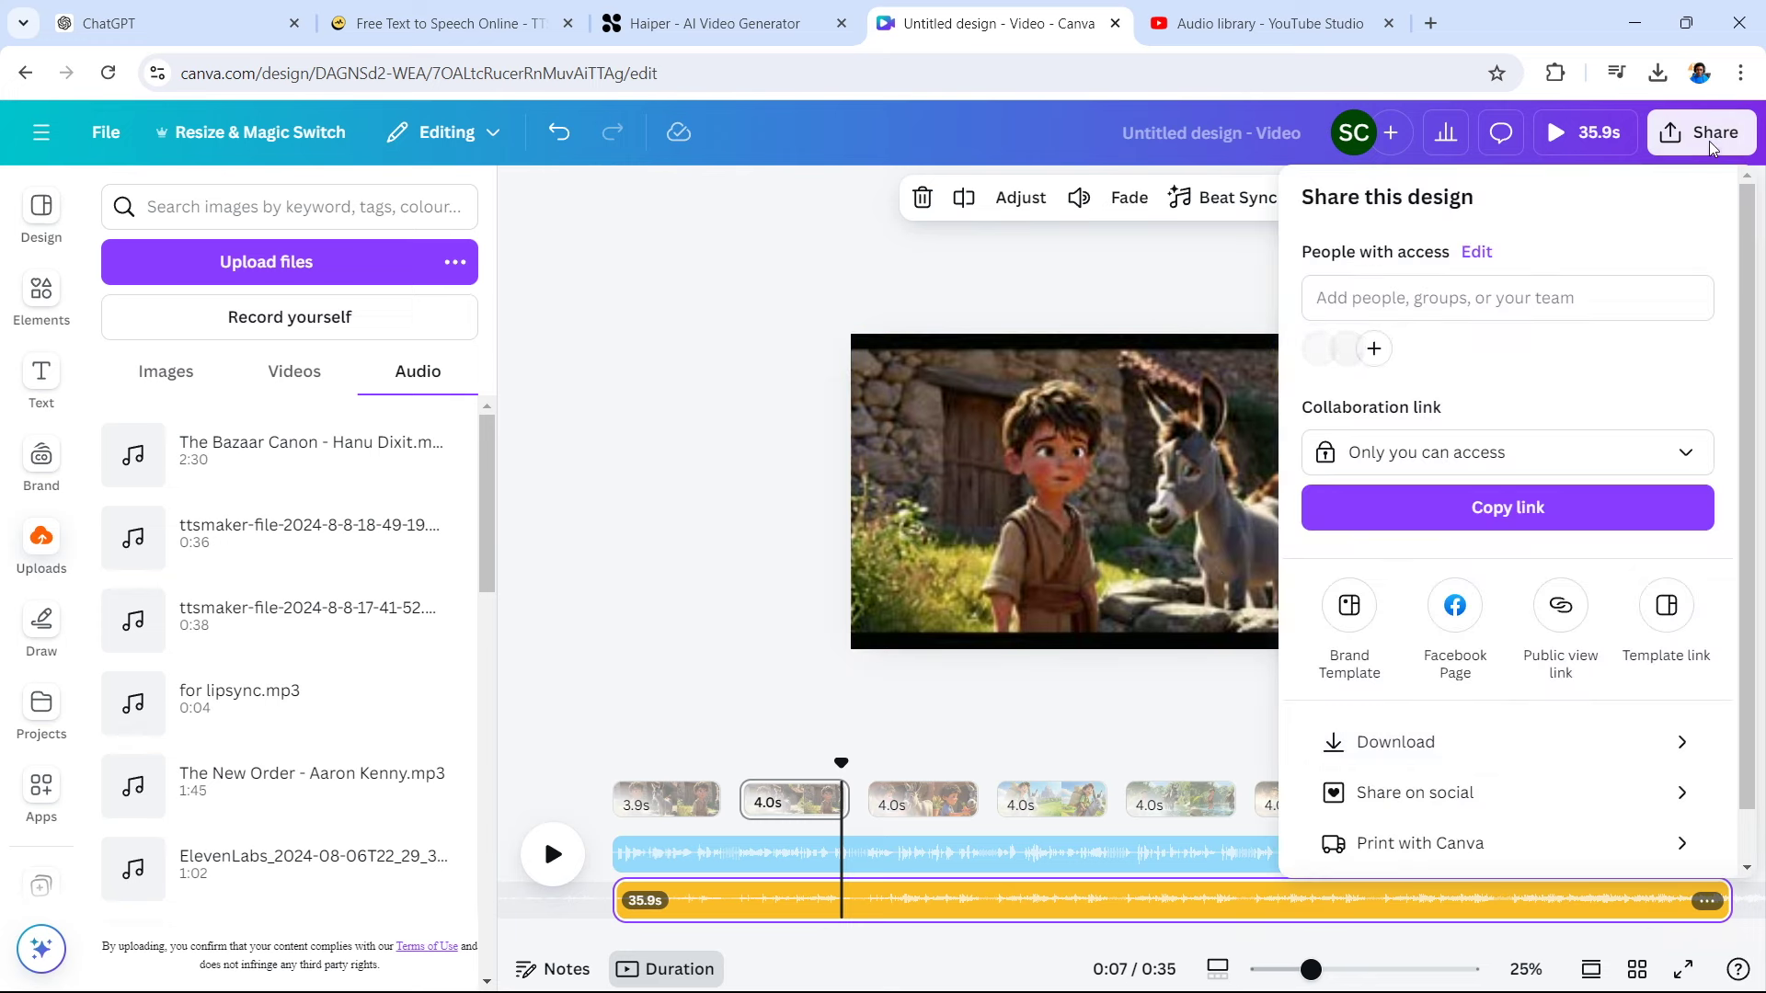
pyautogui.click(1480, 739)
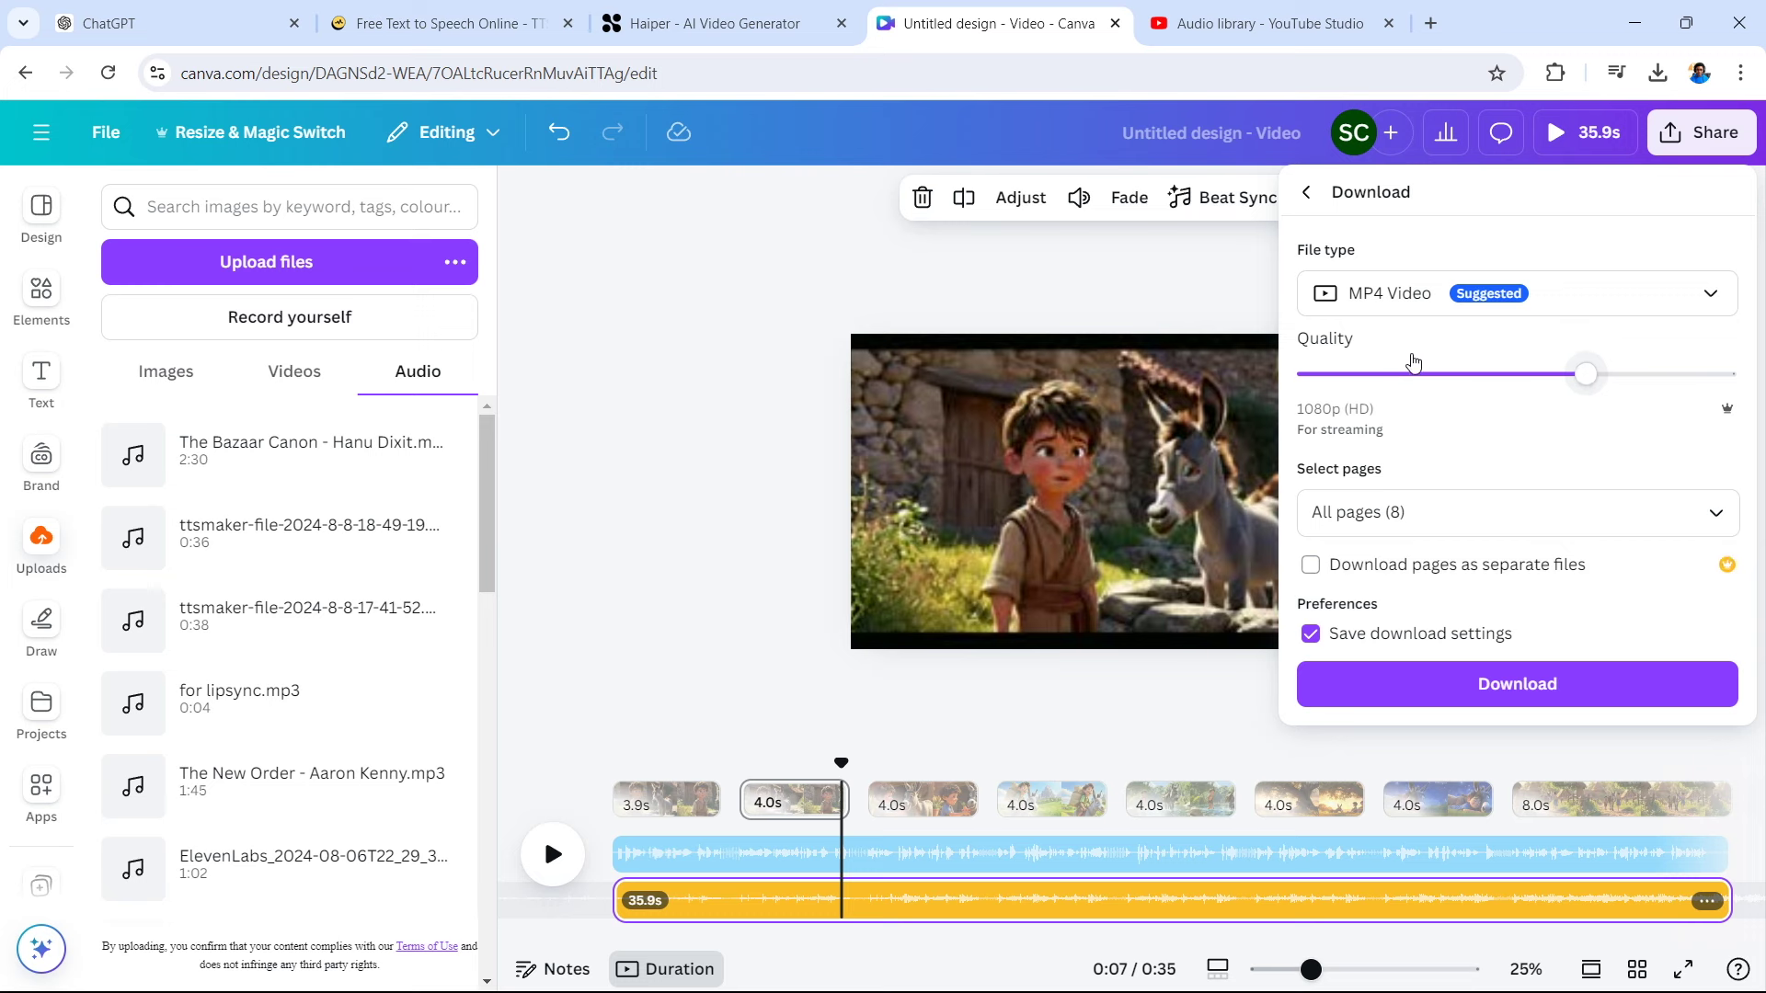
pyautogui.click(1494, 681)
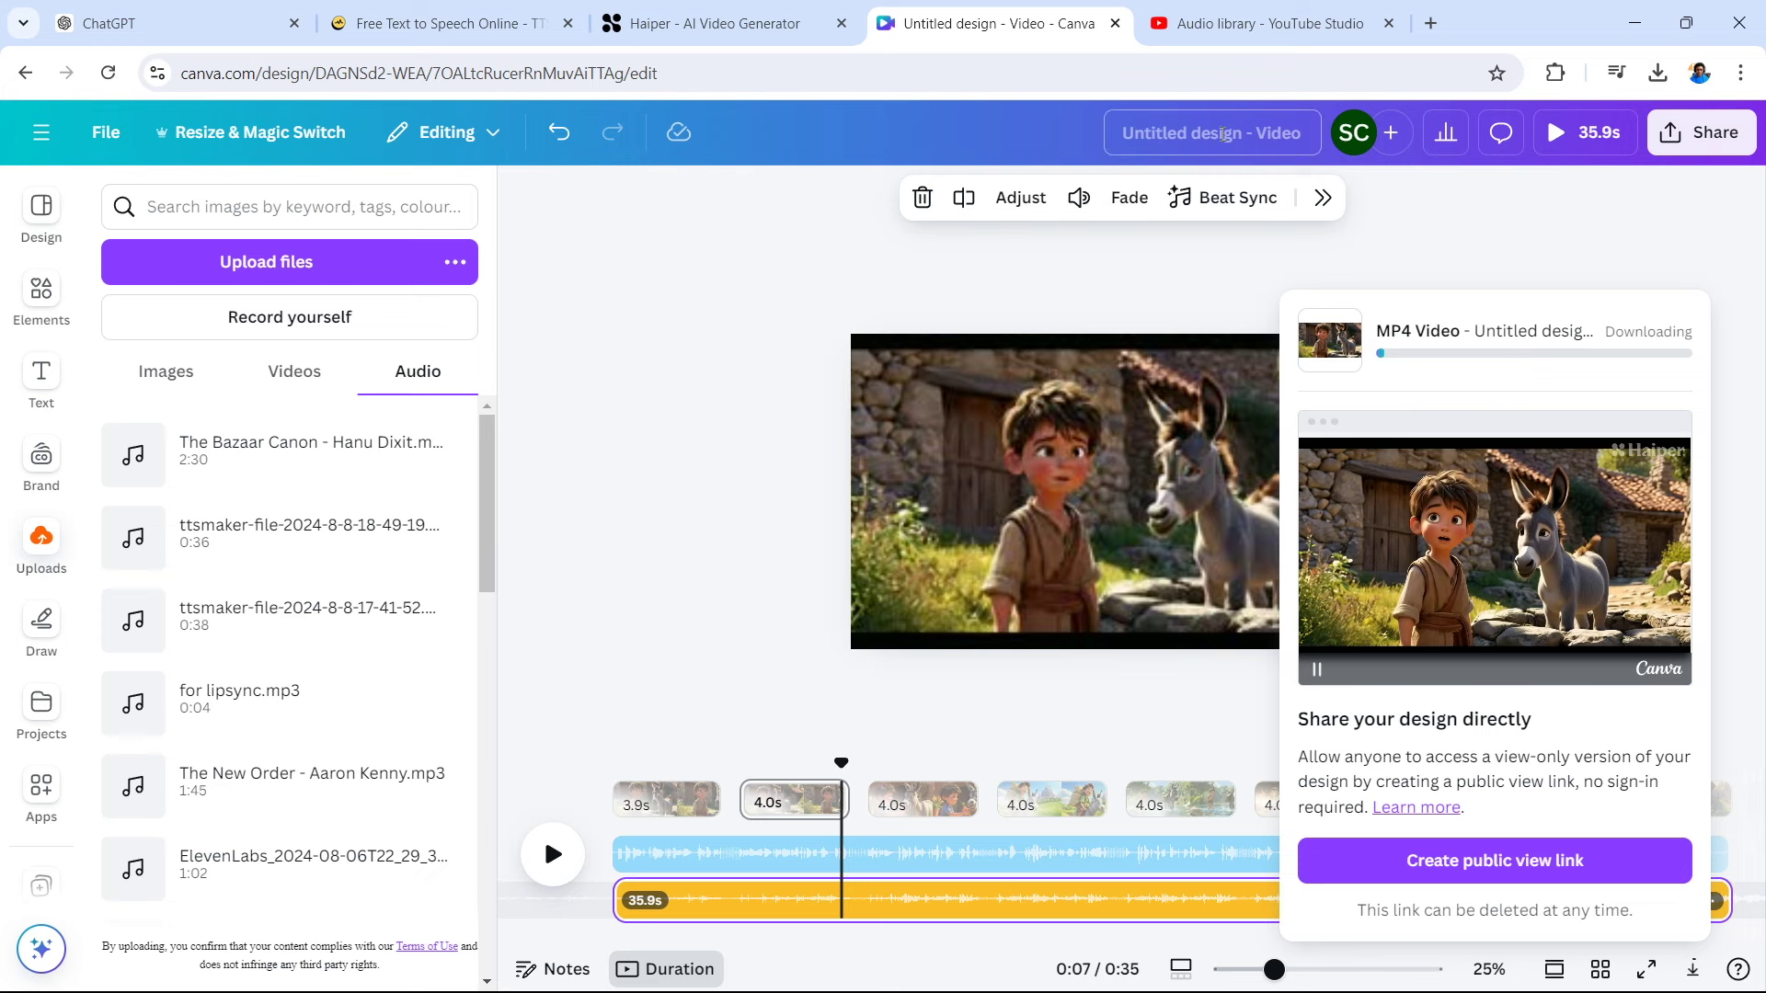
# Rename the design as "free animation" and reopen its MP4 download settings
pyautogui.click(1185, 134)
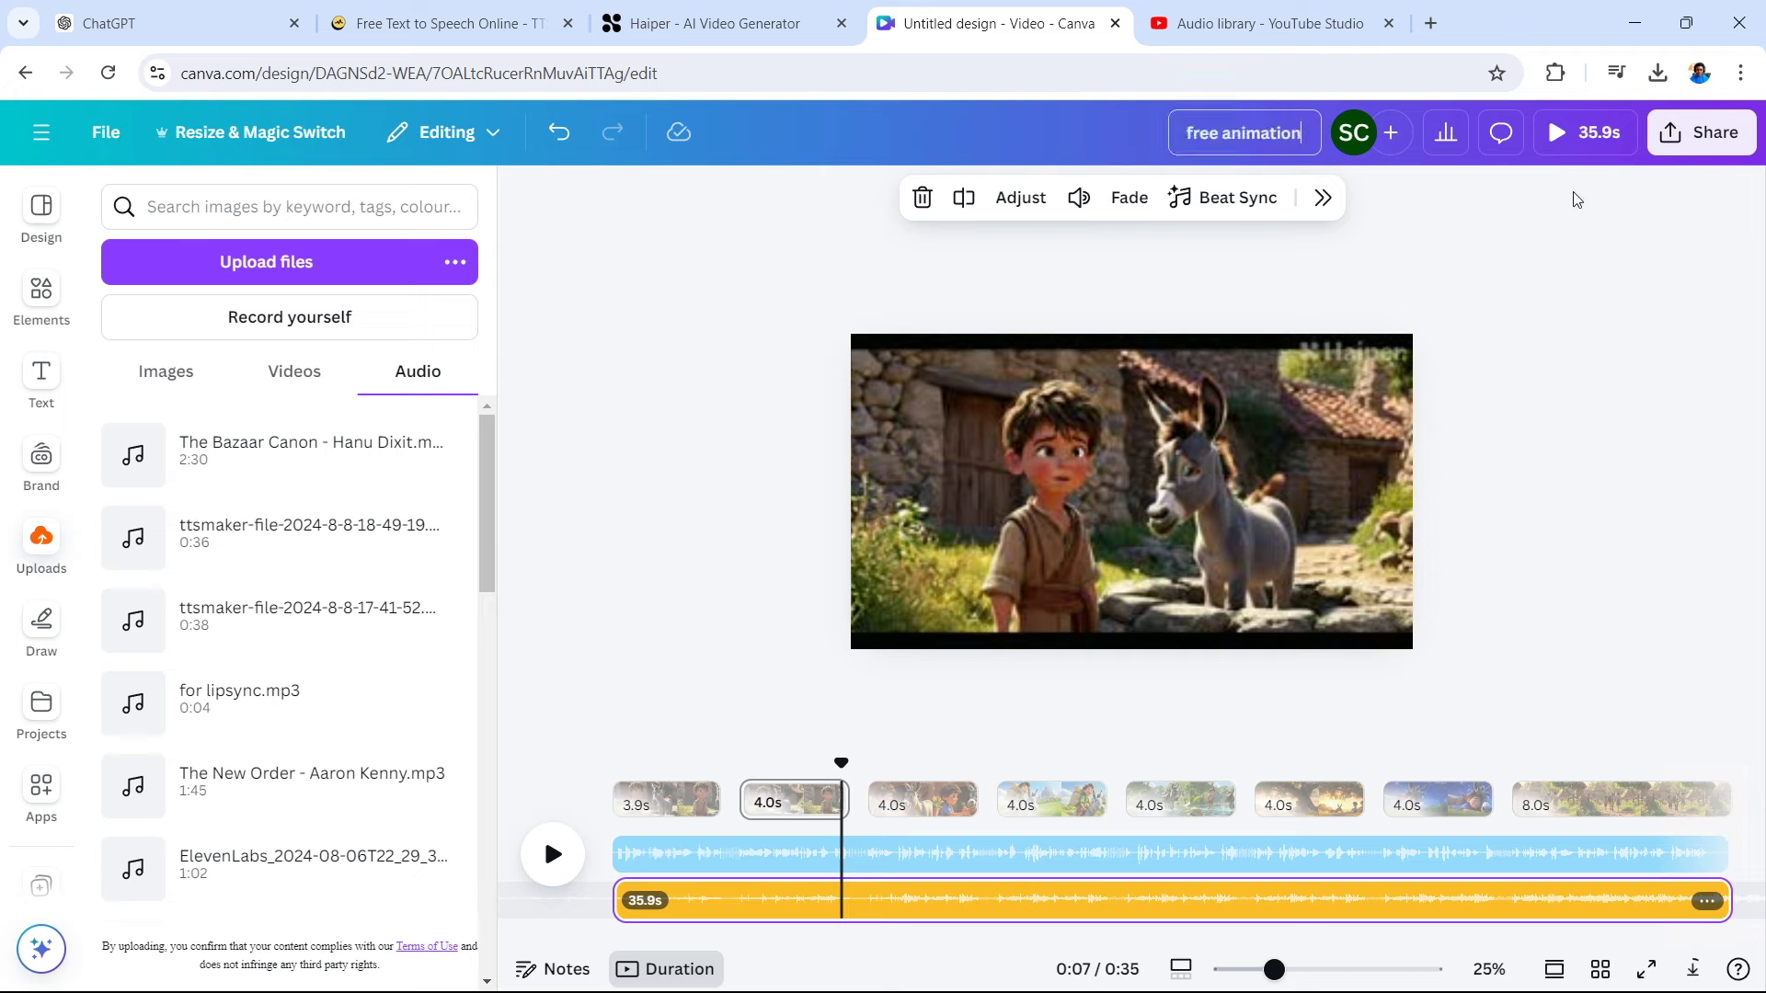
pyautogui.click(1727, 146)
pyautogui.click(1395, 742)
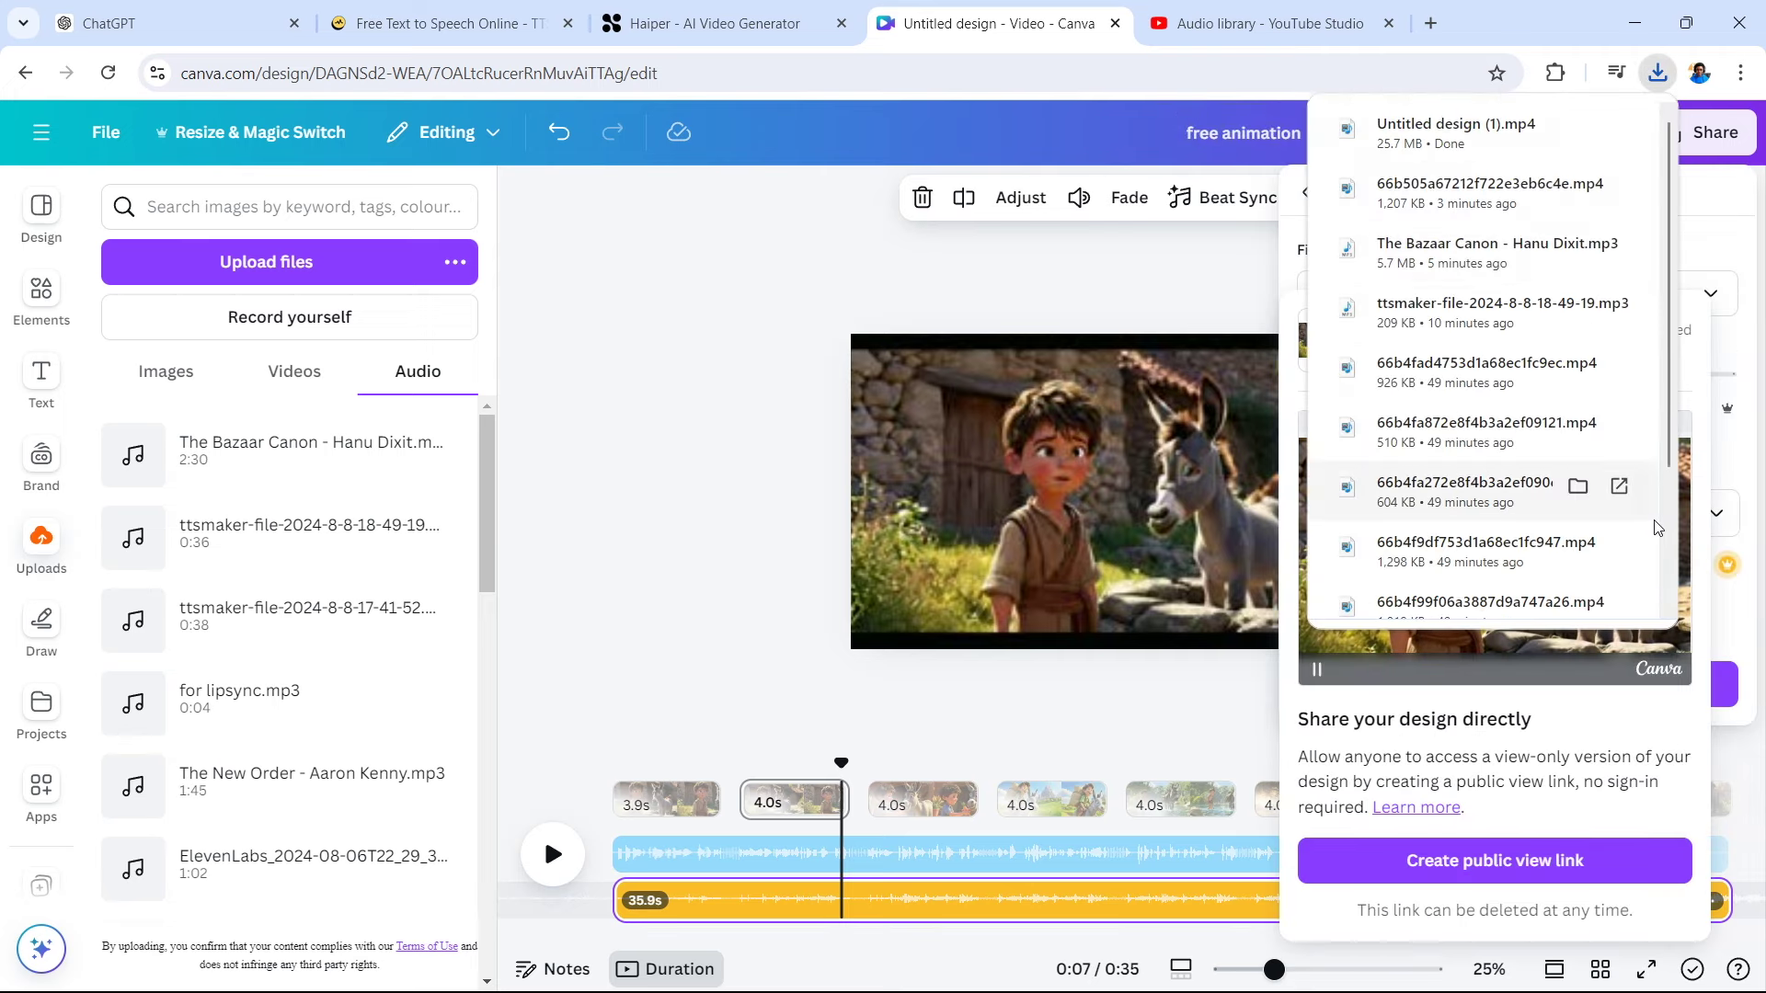
pyautogui.click(1745, 251)
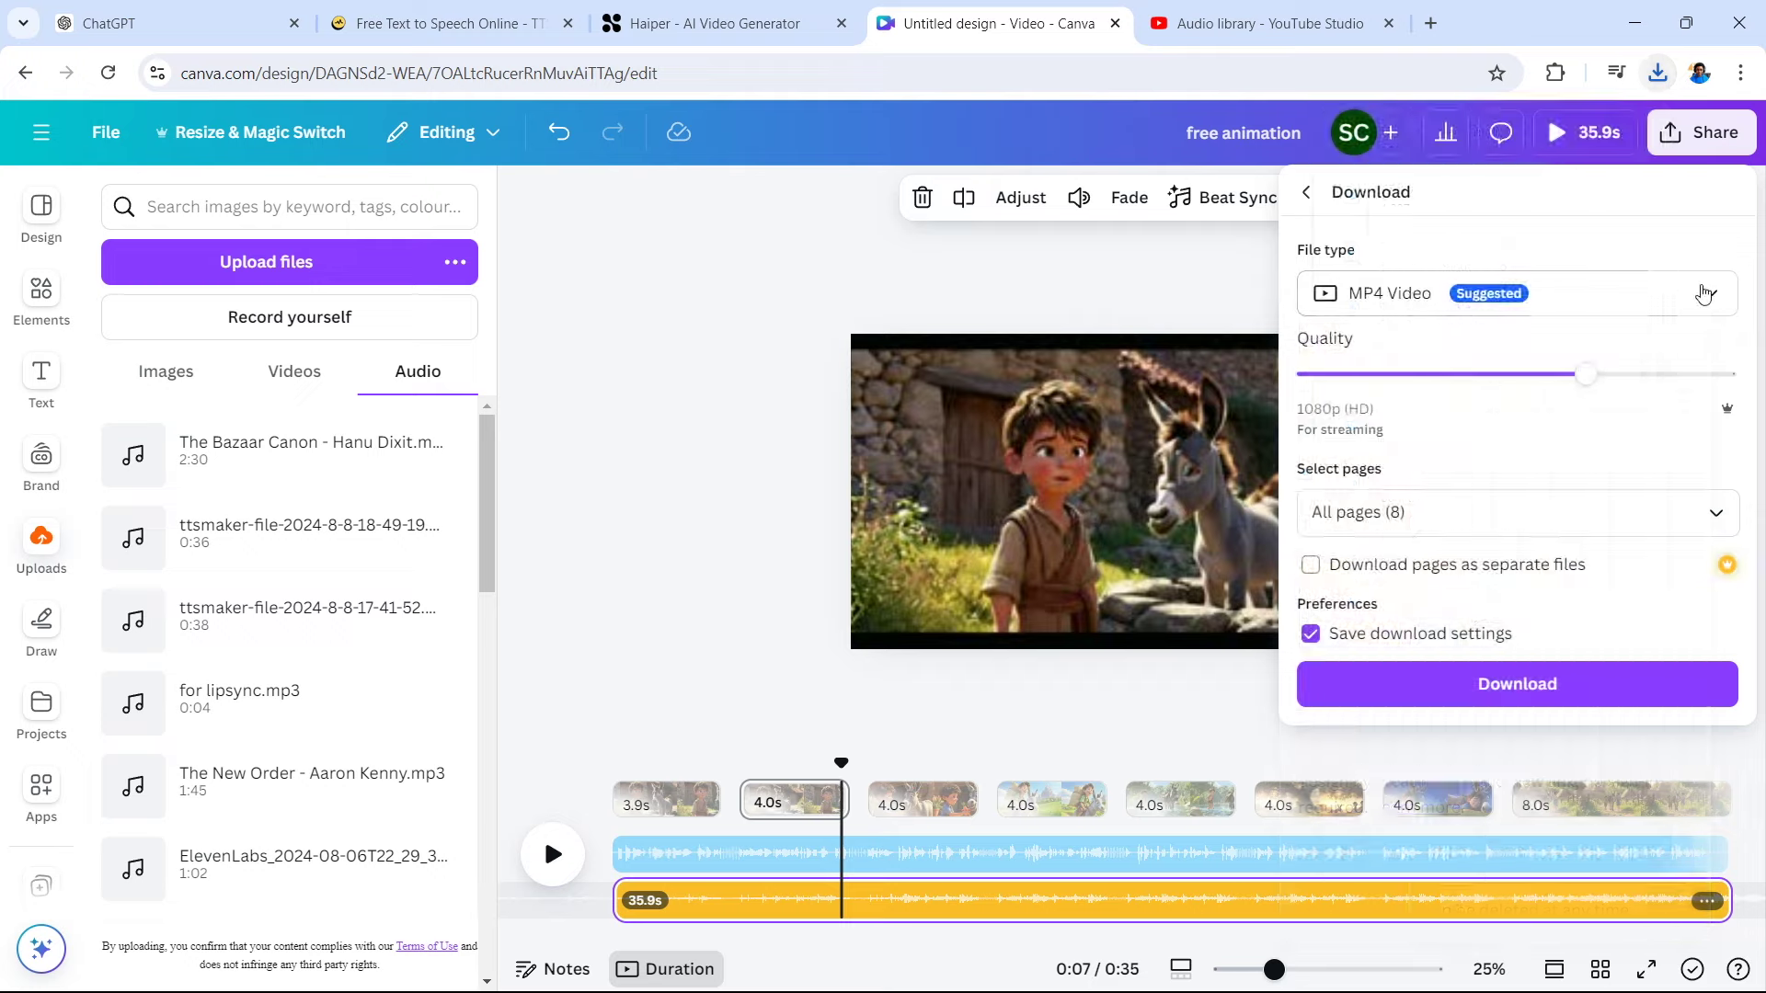